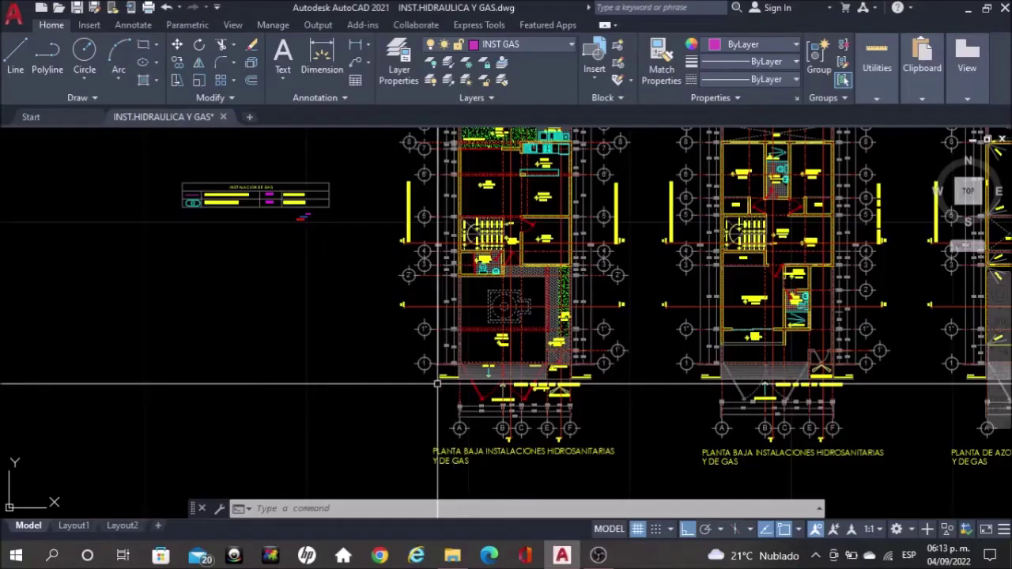
# - Zoom out over the three floor plans, then zoom in on the INSTALACION DE GAS legend table
pyautogui.scroll(-2, 411, 395)
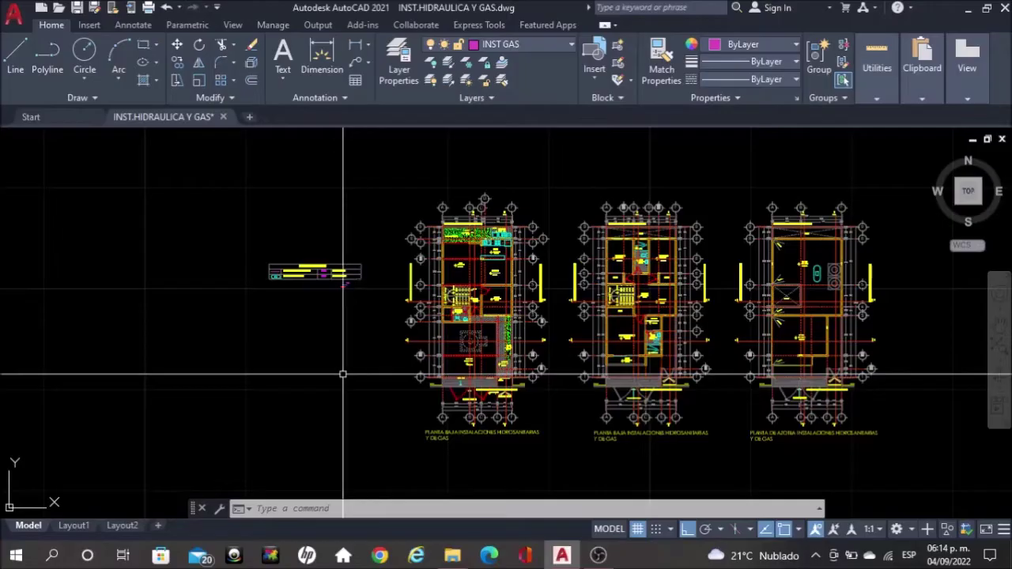
pyautogui.scroll(4, 332, 333)
pyautogui.scroll(3, 326, 334)
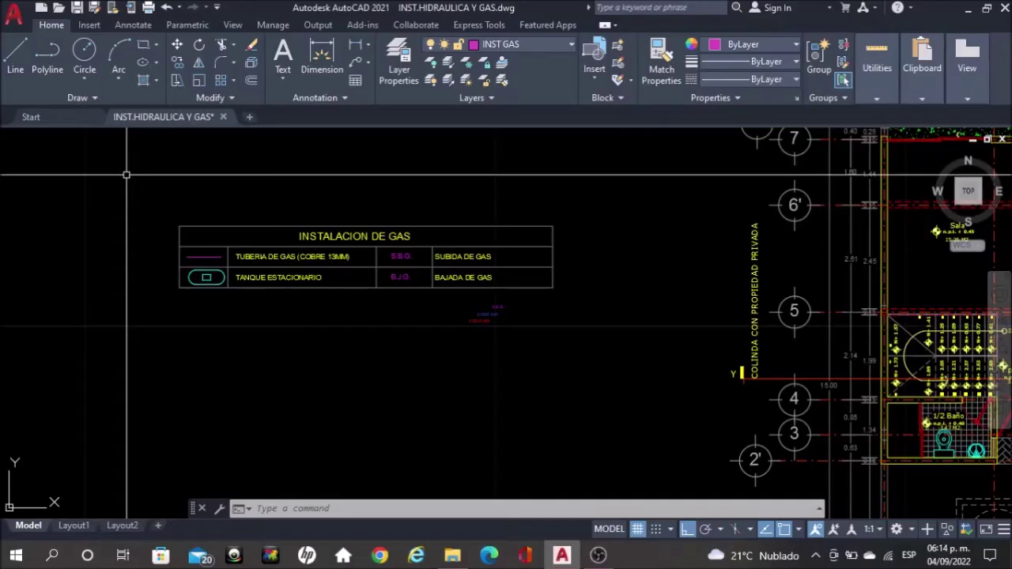
# - Zoom into the legend's copper pipe, stationary tank and S.B.G/B.J.G riser symbols, then back out to the plans
pyautogui.scroll(2, 127, 175)
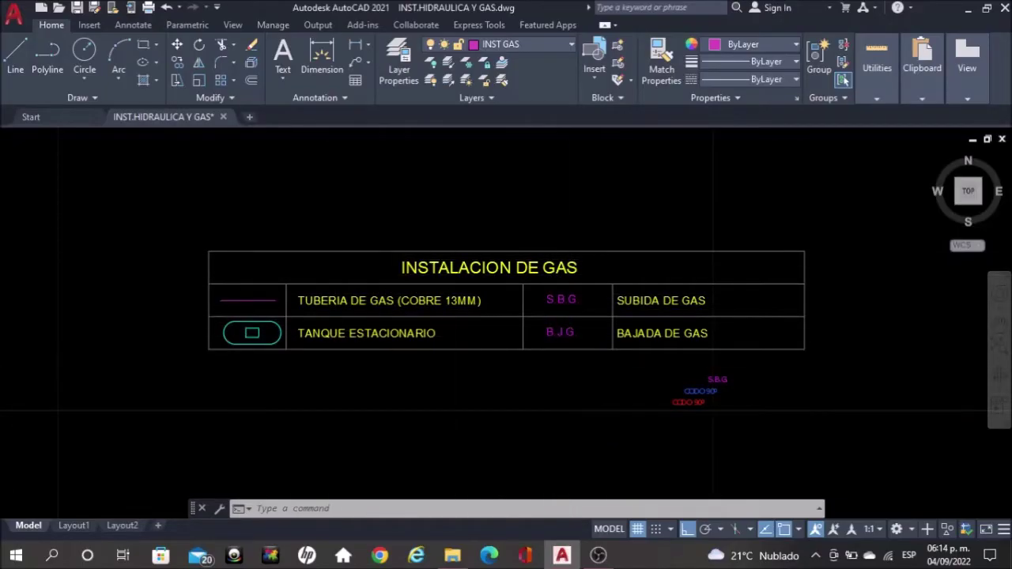
pyautogui.scroll(-2, 239, 227)
pyautogui.scroll(-3, 238, 227)
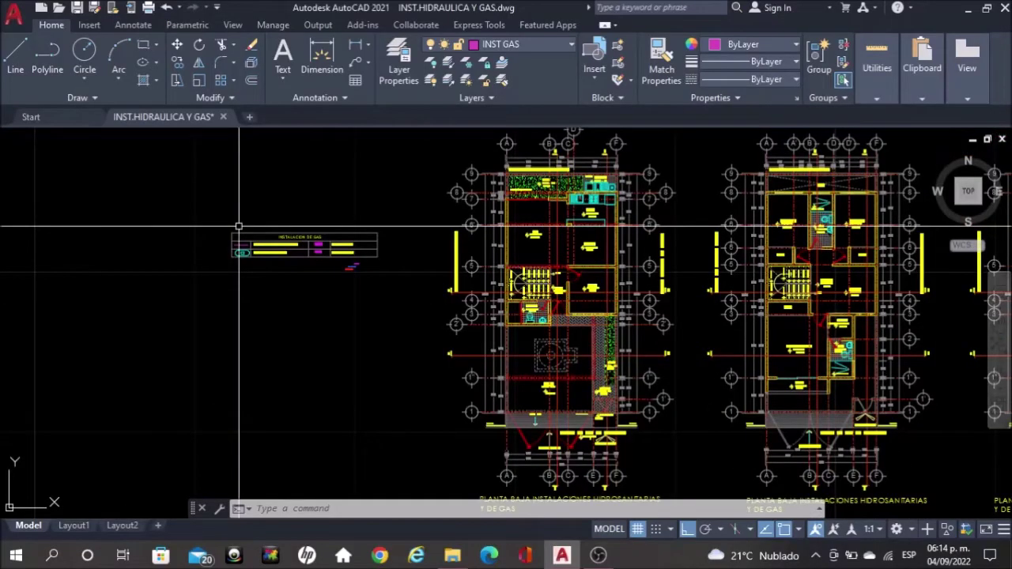
# - Zoom in on the ground-floor kitchen at the top of the plan, then zoom back out
pyautogui.scroll(2, 613, 182)
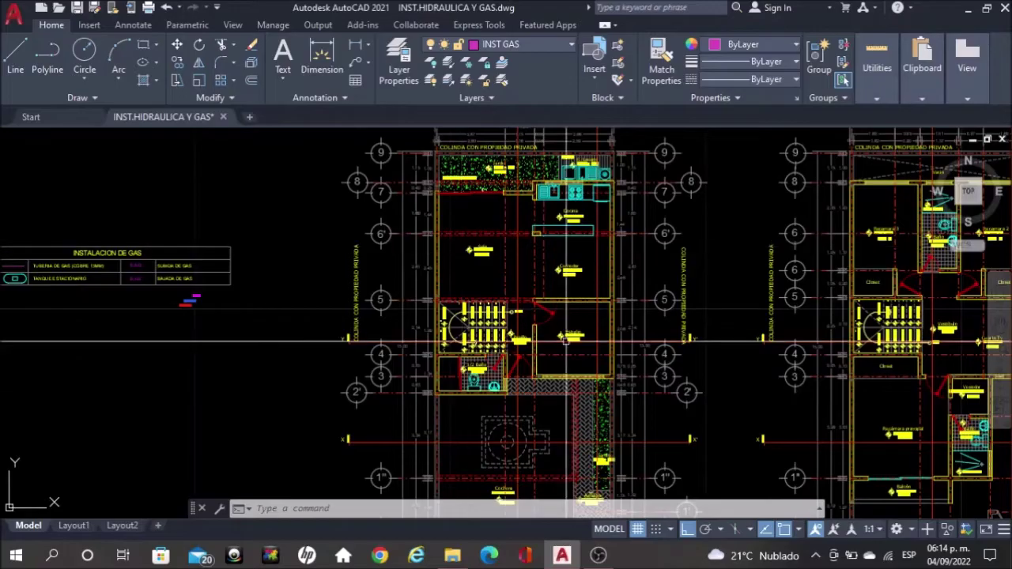
pyautogui.scroll(2, 577, 182)
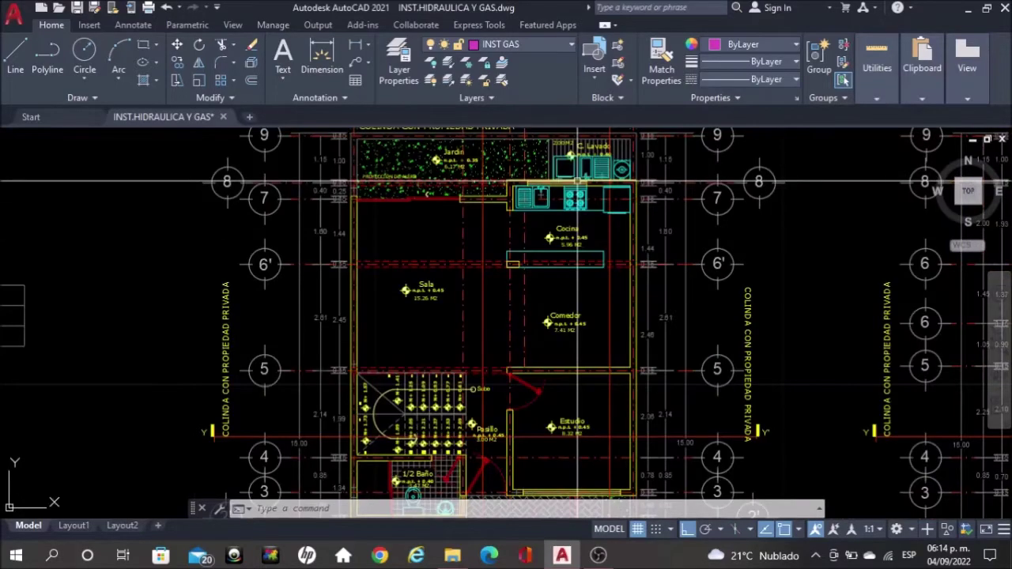
pyautogui.moveTo(577, 181); pyautogui.dragTo(536, 264, button='middle')
pyautogui.scroll(2, 535, 263)
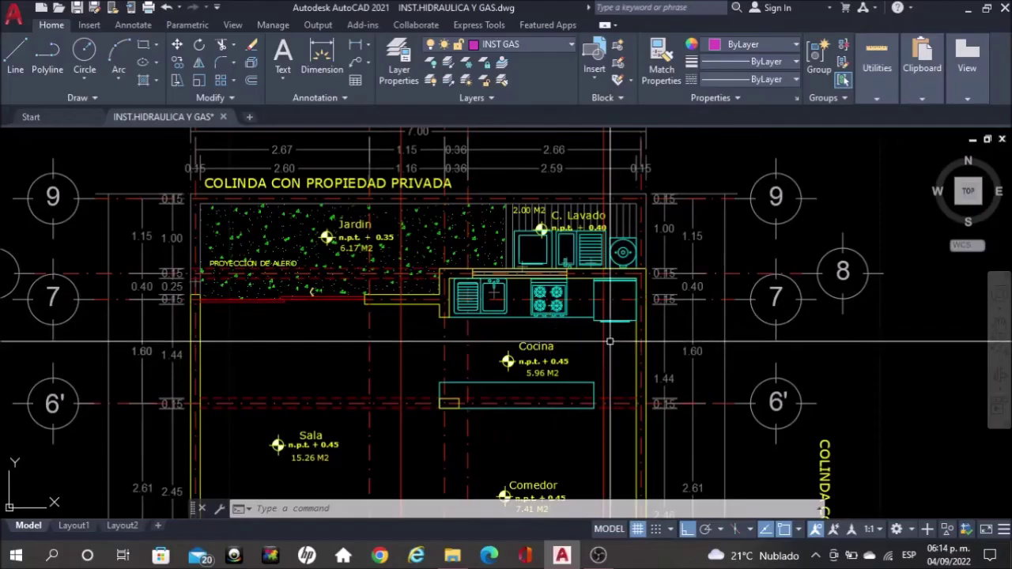
pyautogui.scroll(2, 605, 237)
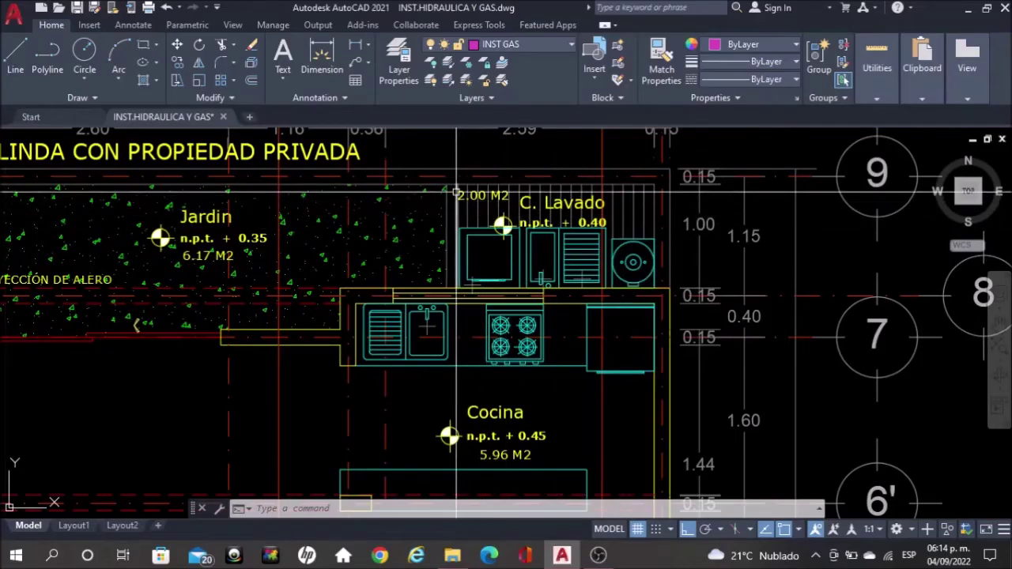
pyautogui.scroll(-4, 456, 192)
pyautogui.scroll(-2, 442, 183)
pyautogui.scroll(-2, 434, 176)
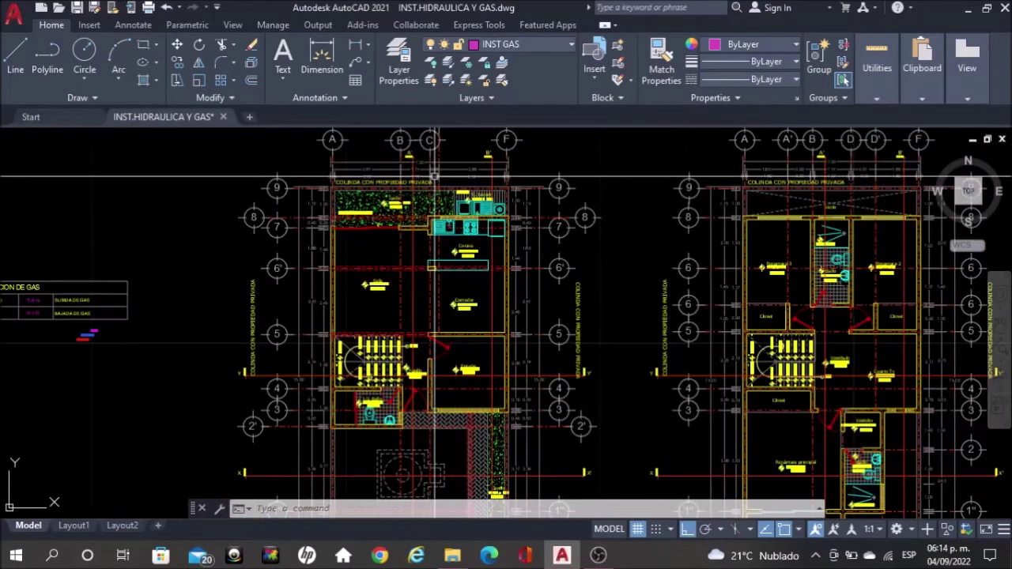
# - Pan across to bring the upper-floor and roof plans into view
pyautogui.moveTo(566, 258); pyautogui.dragTo(271, 260, button='middle')
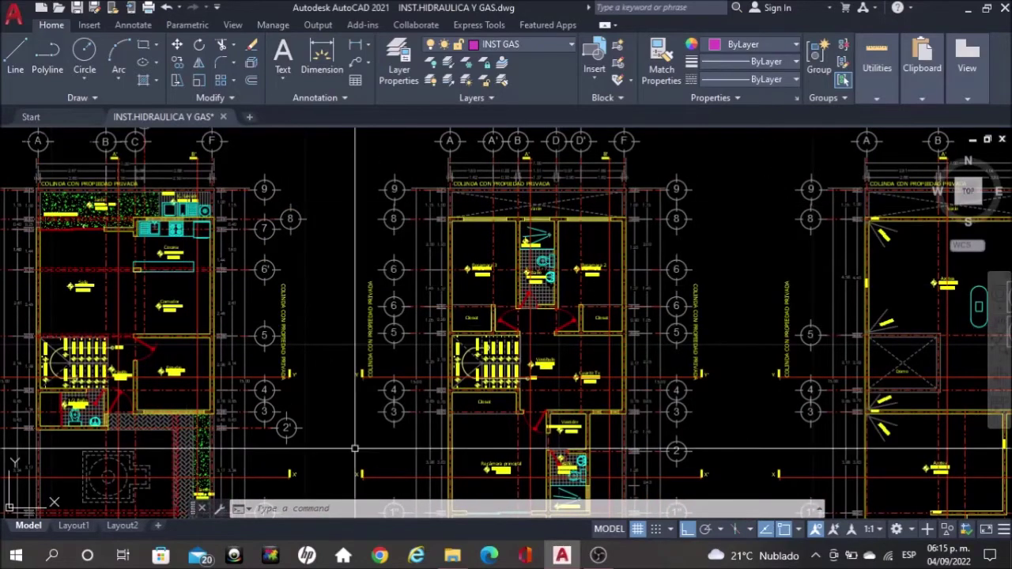
pyautogui.scroll(-3, 355, 449)
pyautogui.scroll(3, 751, 310)
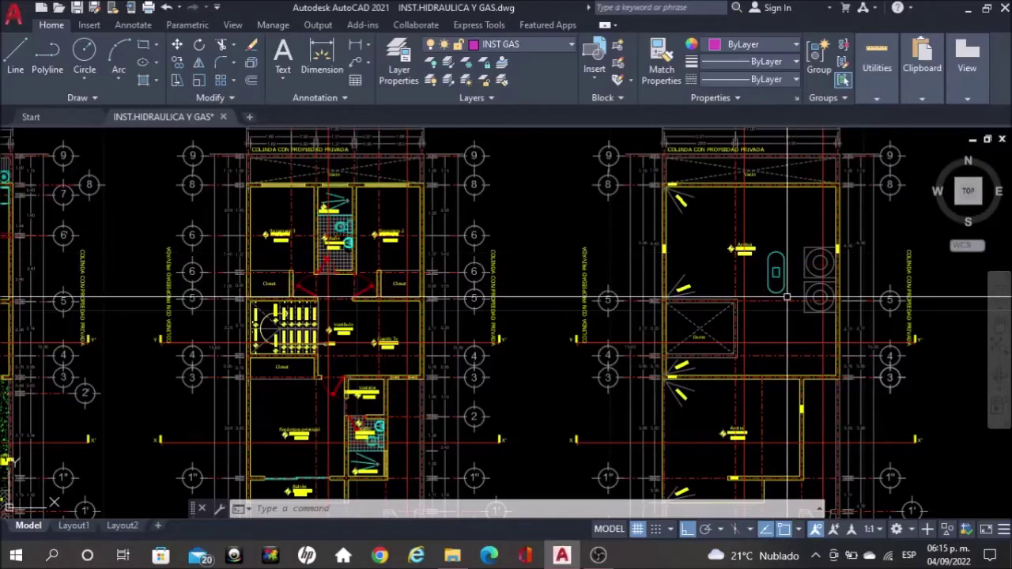
pyautogui.scroll(-3, 787, 297)
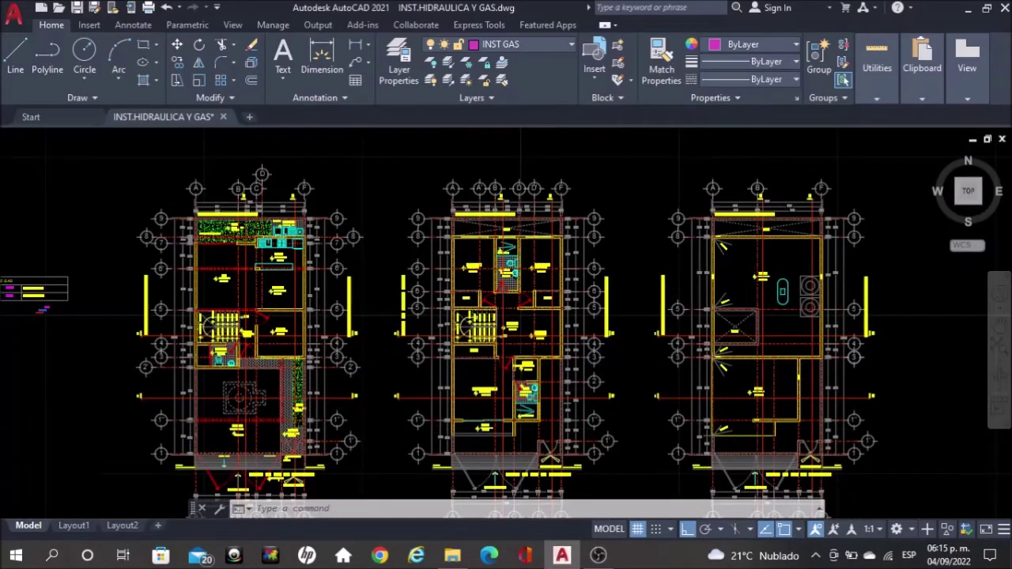
pyautogui.scroll(3, 749, 420)
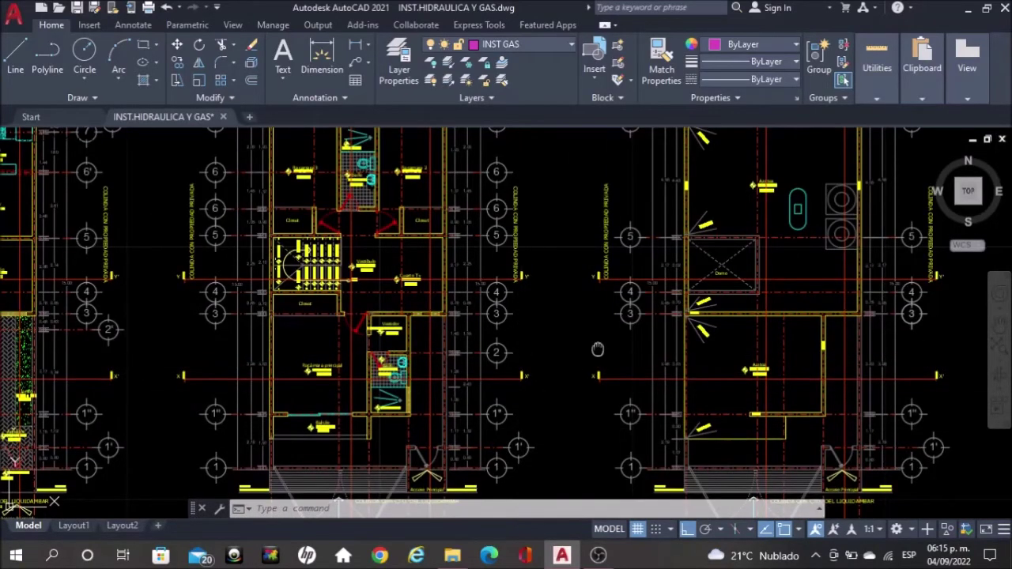
pyautogui.moveTo(598, 350); pyautogui.dragTo(679, 342, button='middle')
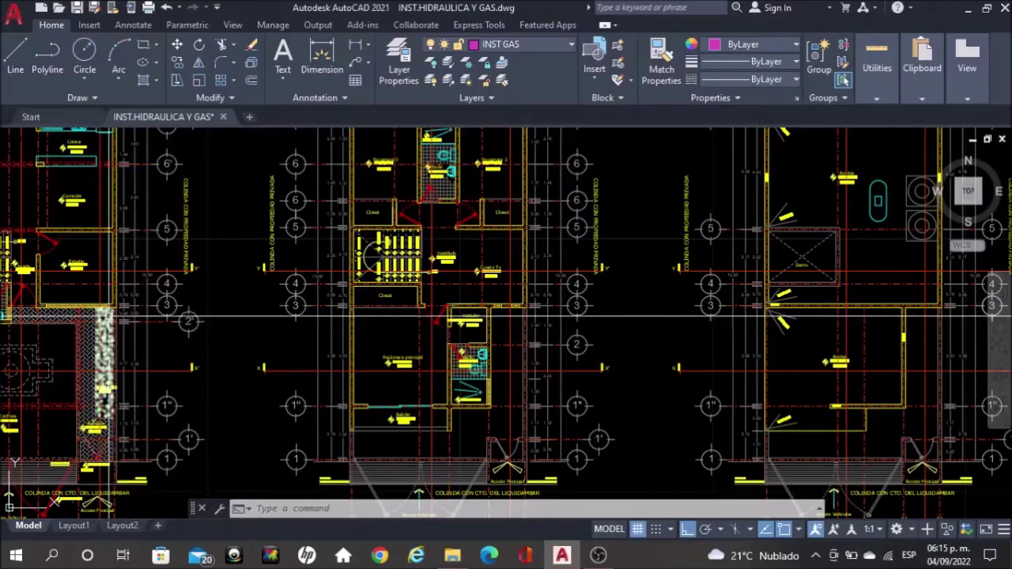
# - Zoom in on the ground-floor wall corner by grid bubbles 3 and 2' near the 0.15 dimension
pyautogui.scroll(4, 534, 316)
pyautogui.scroll(2, 146, 304)
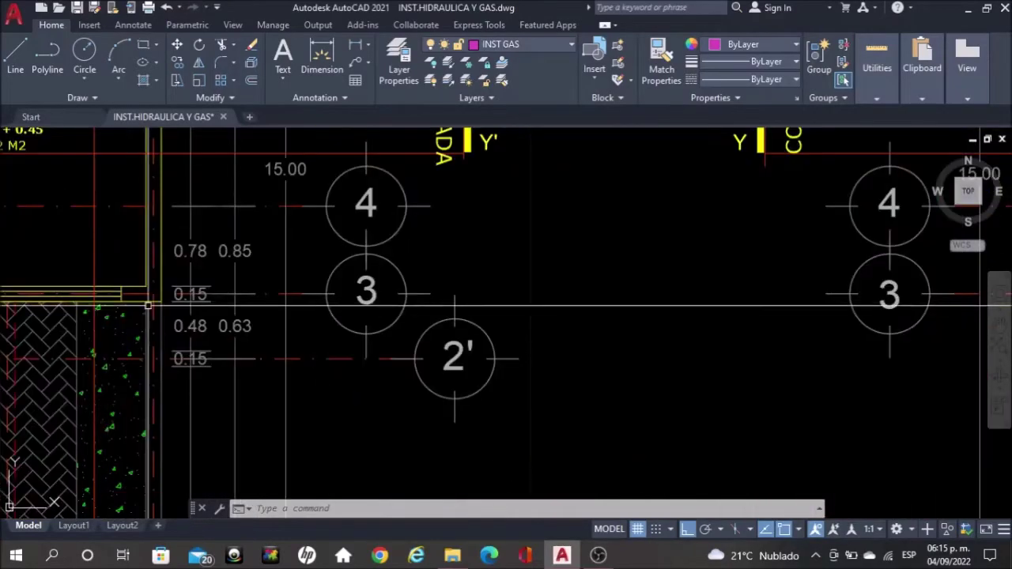
pyautogui.scroll(2, 162, 305)
pyautogui.scroll(-2, 166, 301)
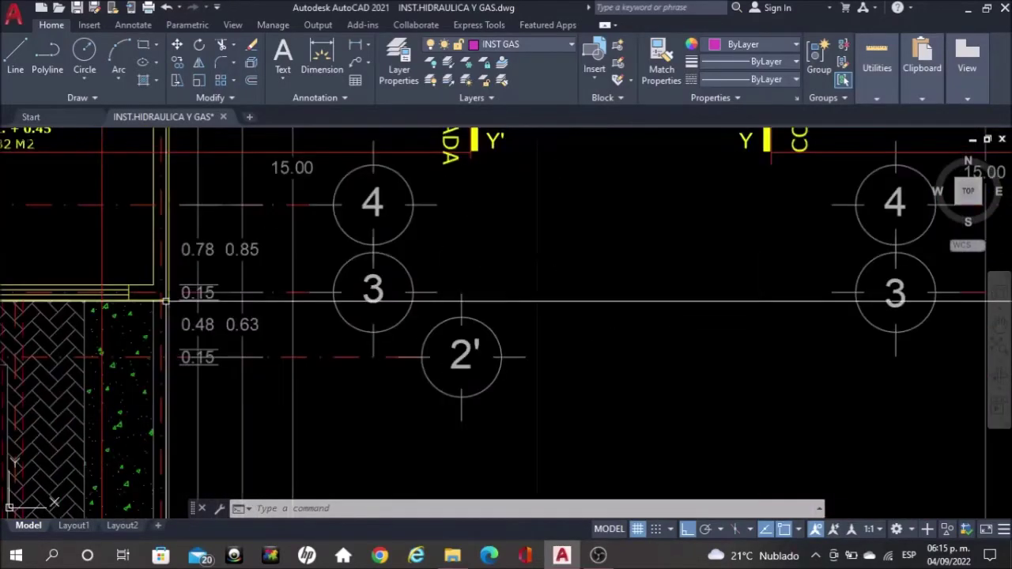
pyautogui.scroll(-1, 237, 292)
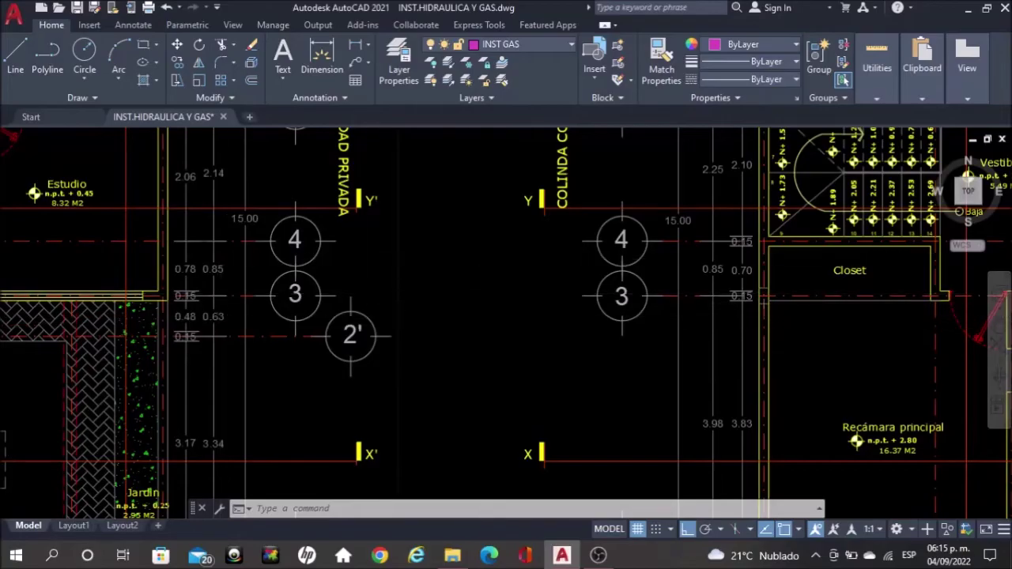
pyautogui.scroll(-2, 482, 259)
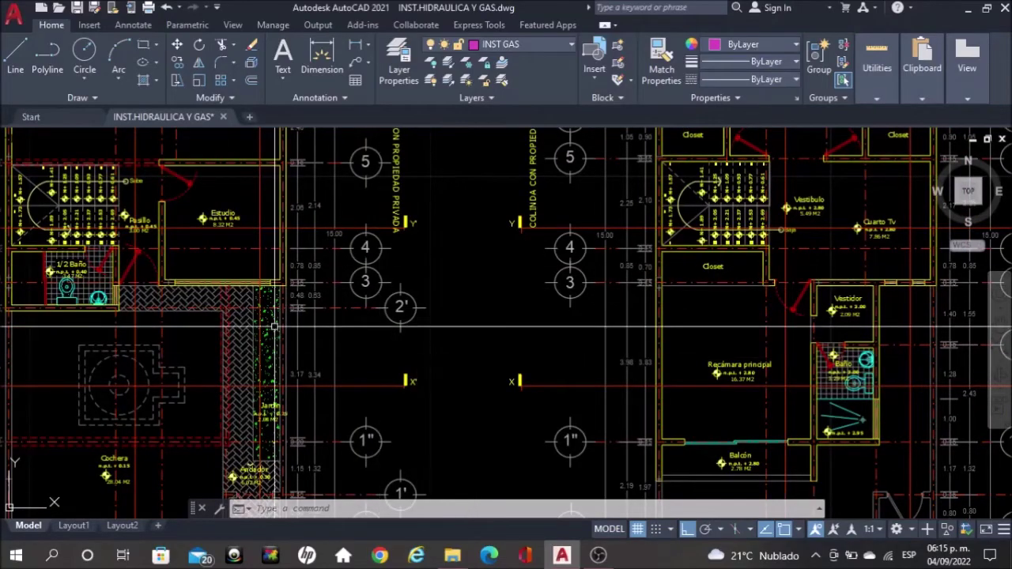
pyautogui.scroll(4, 176, 276)
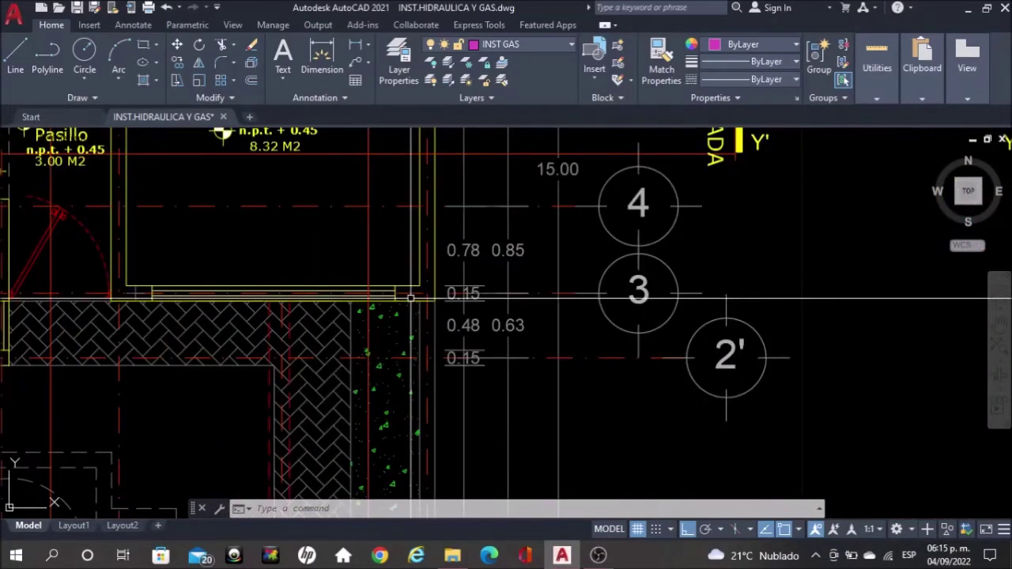
pyautogui.scroll(2, 411, 298)
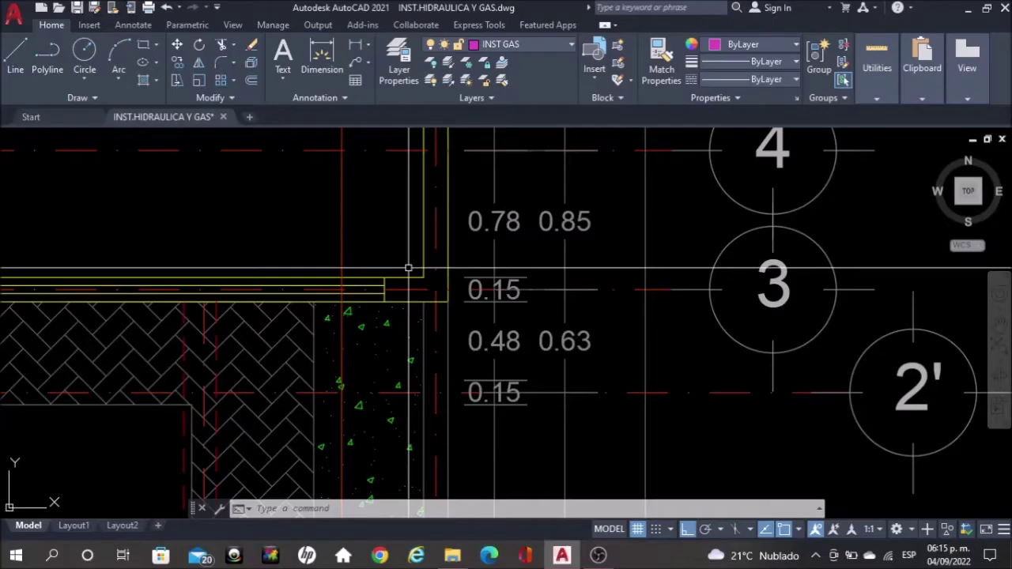
pyautogui.scroll(-2, 408, 268)
pyautogui.scroll(-2, 408, 268)
pyautogui.scroll(-2, 408, 268)
pyautogui.scroll(-2, 407, 268)
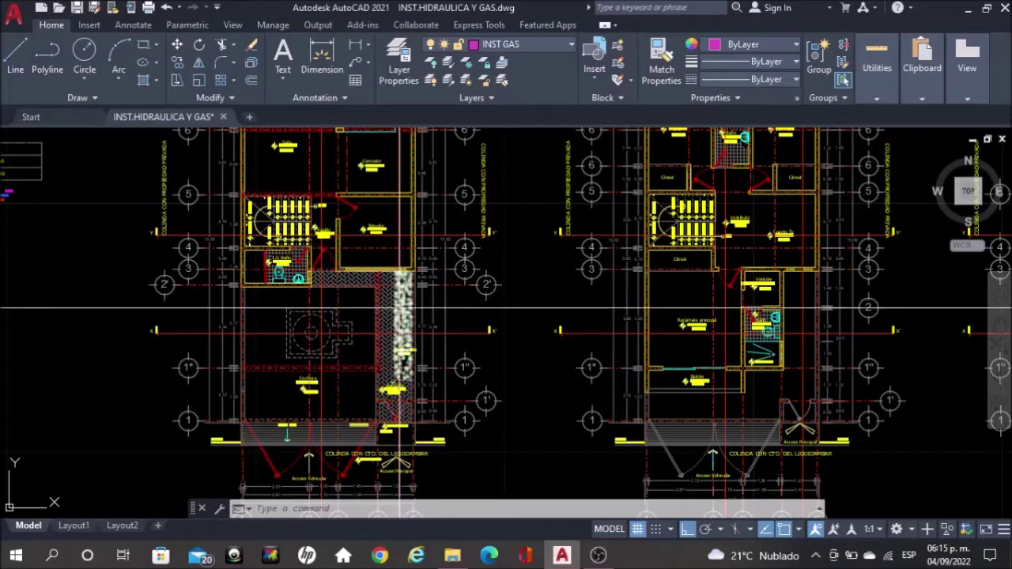
pyautogui.scroll(3, 387, 277)
pyautogui.scroll(3, 388, 277)
pyautogui.scroll(2, 387, 277)
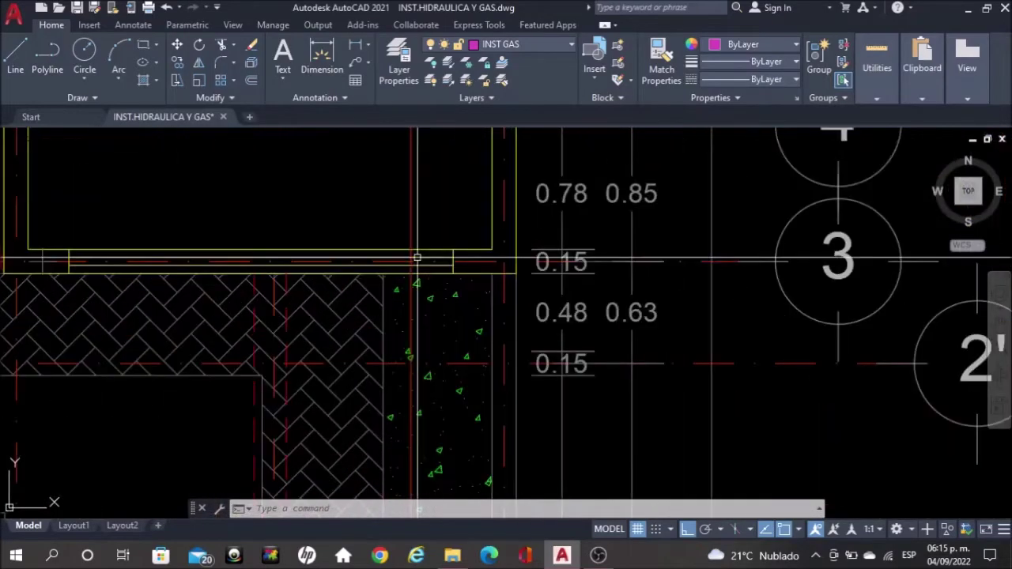
pyautogui.scroll(4, 478, 264)
pyautogui.scroll(2, 498, 312)
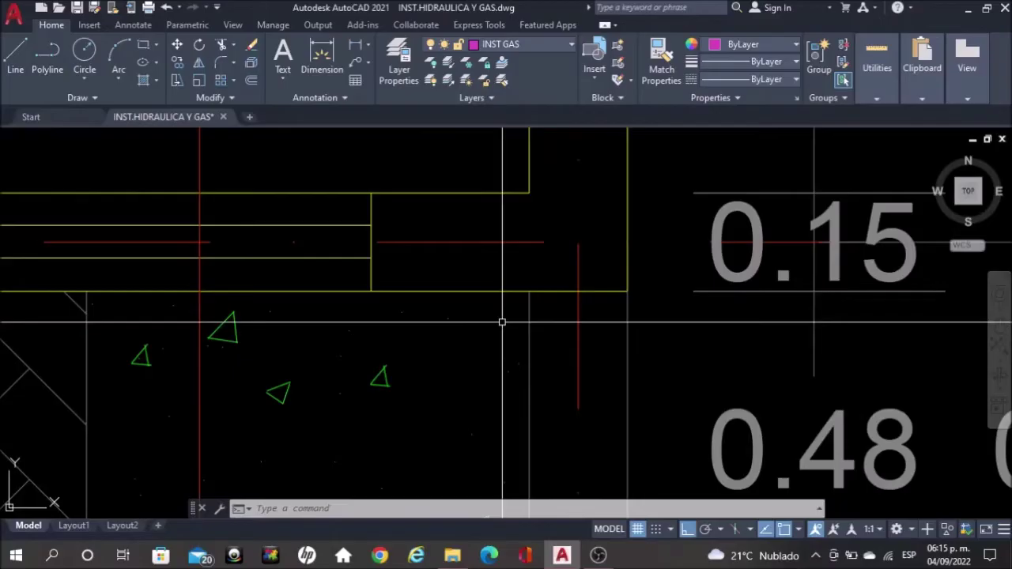
pyautogui.write('CIRC')
# - Draw a small circle with the default radius near the outer wall corner
pyautogui.press('Return')
pyautogui.scroll(2, 506, 320)
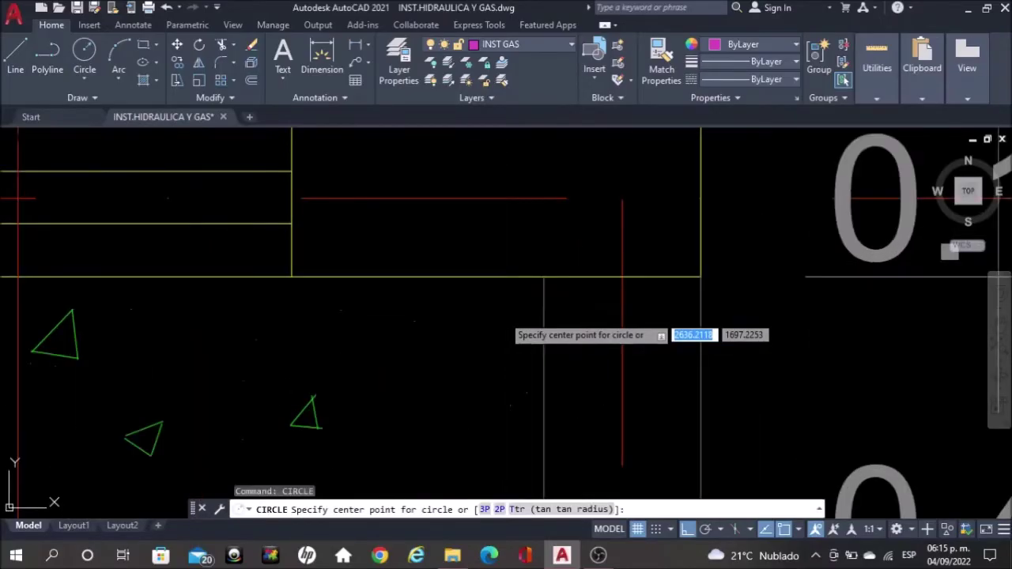
pyautogui.scroll(2, 529, 301)
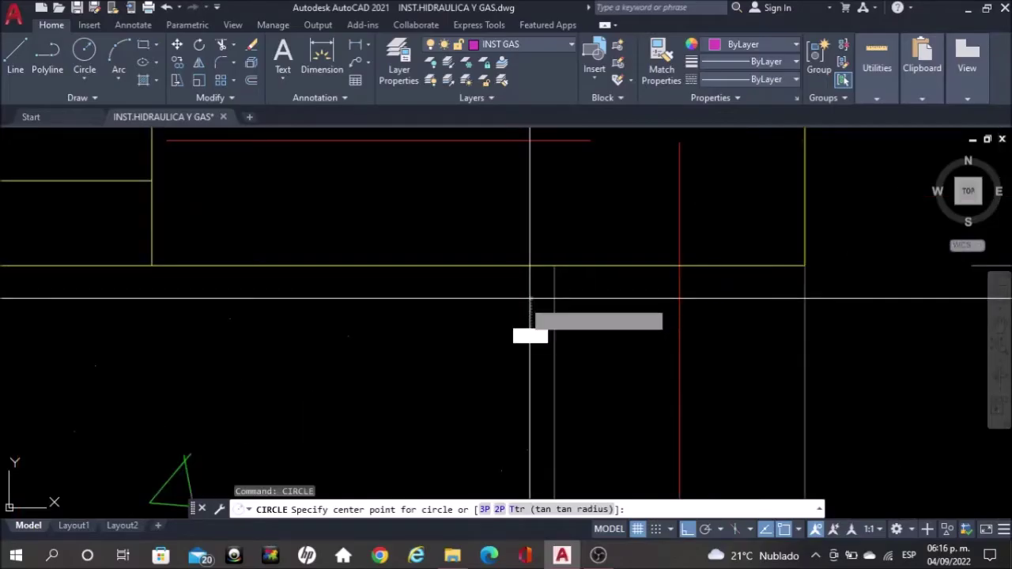
pyautogui.click(531, 298)
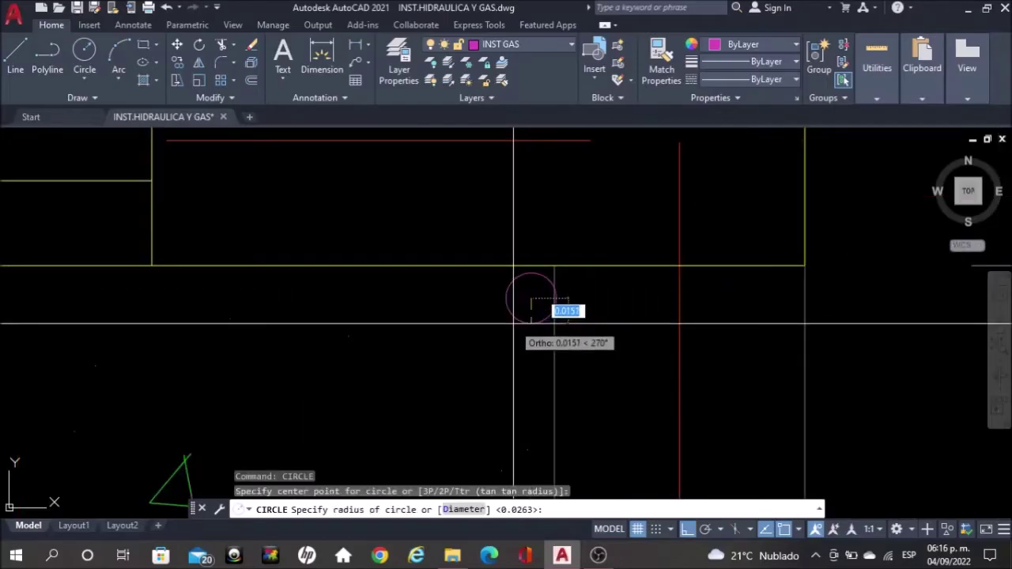
pyautogui.press('Return')
# - Move the circle, with Ortho off, snugly into the wall corner beside axis 3
pyautogui.click(519, 319)
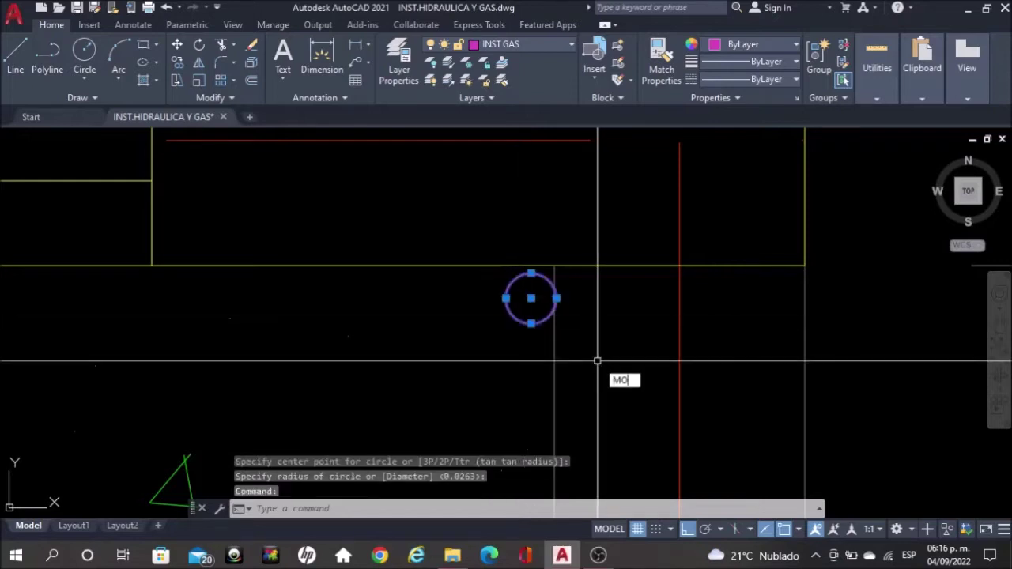
pyautogui.press('Return')
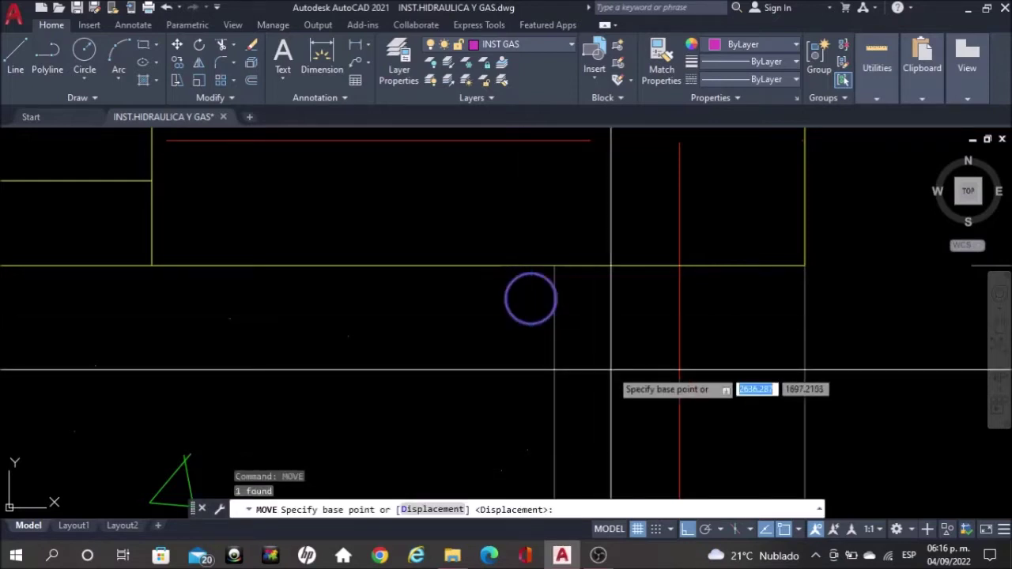
pyautogui.click(622, 357)
pyautogui.press('F8')
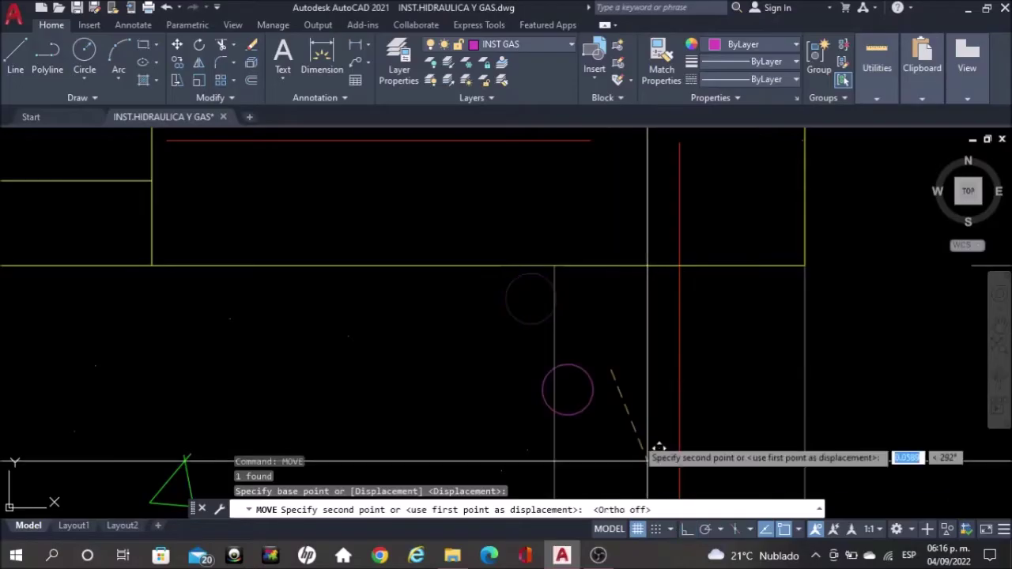
pyautogui.click(606, 362)
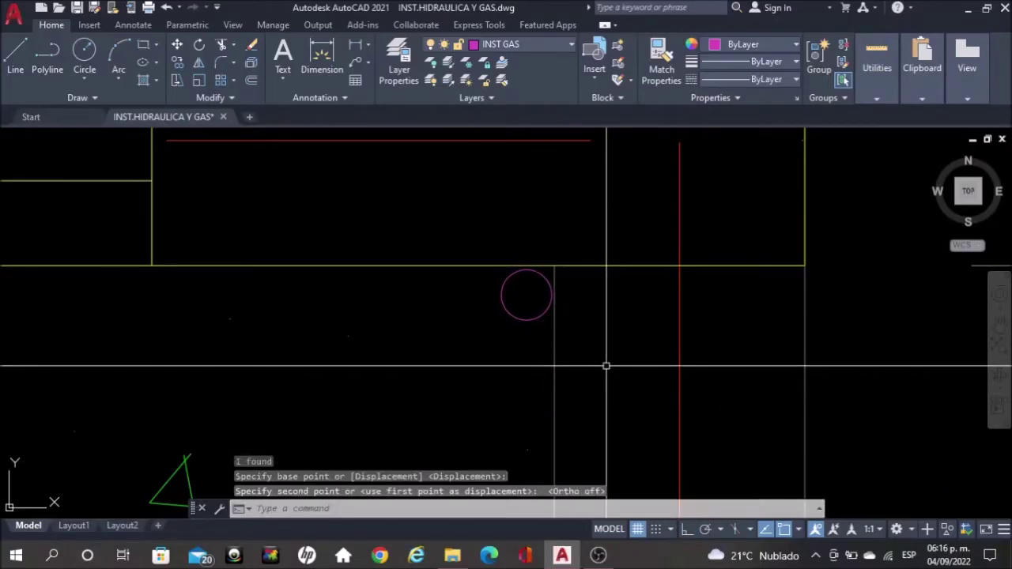
pyautogui.scroll(-5, 520, 336)
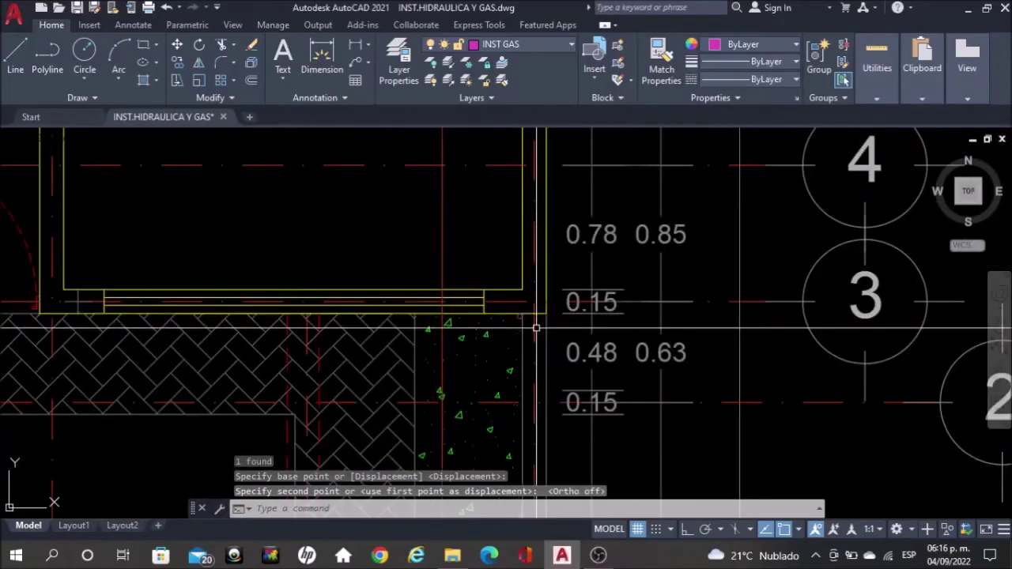
pyautogui.scroll(3, 522, 332)
pyautogui.click(523, 338)
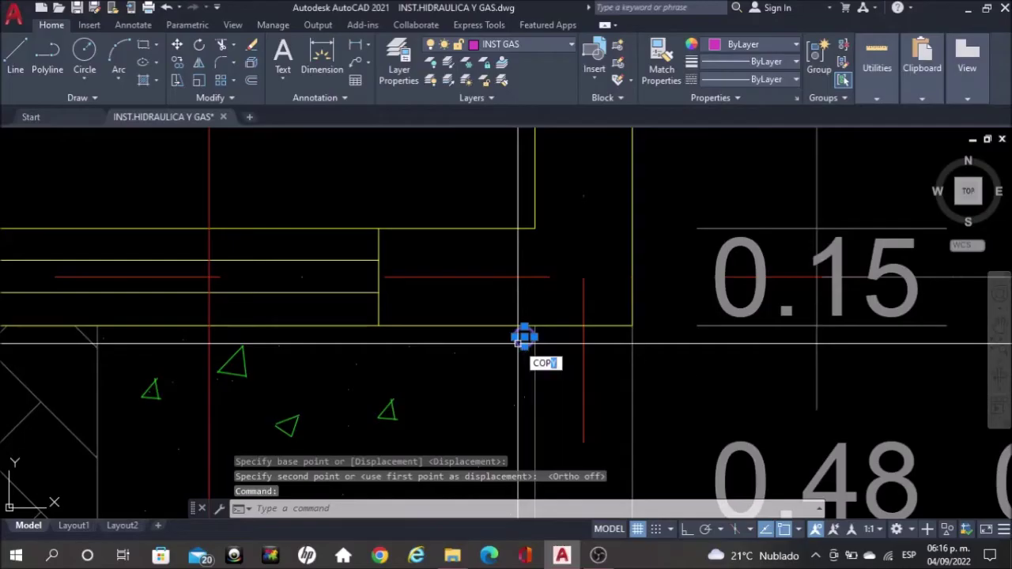
# - Start copying the riser circle from its base point and zoom over to the next floor plan
pyautogui.press('Return')
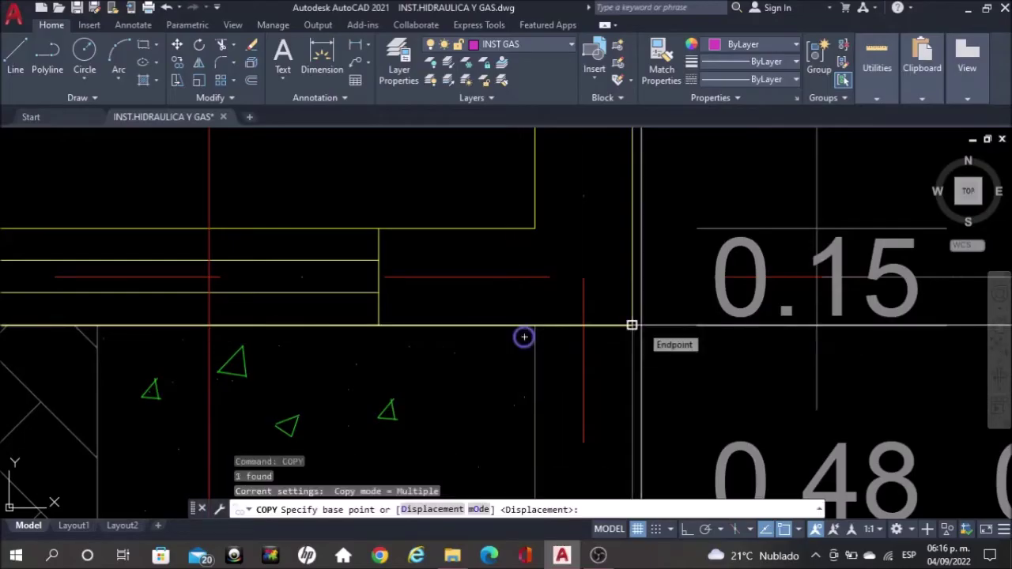
pyautogui.click(631, 324)
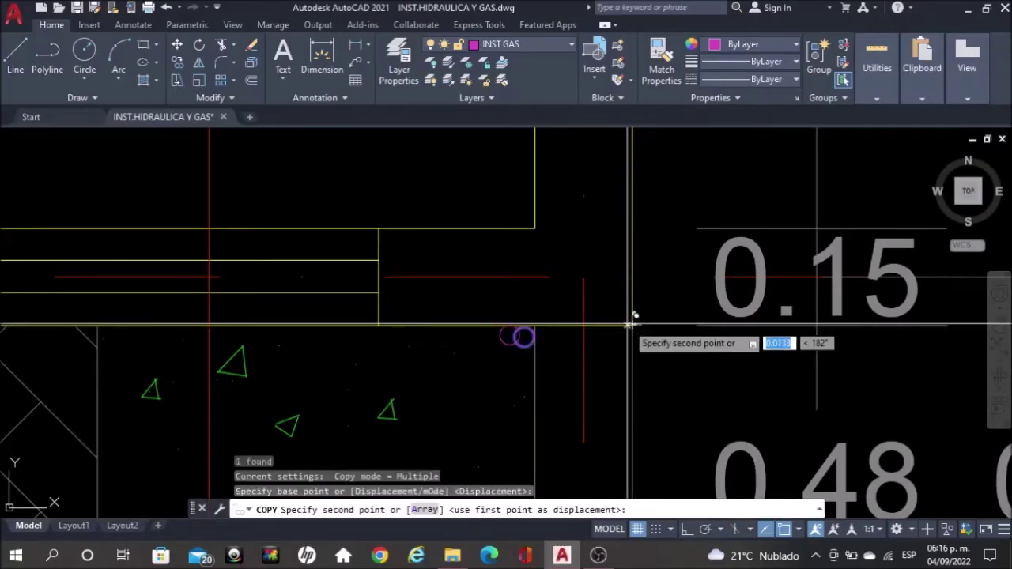
pyautogui.press('Escape')
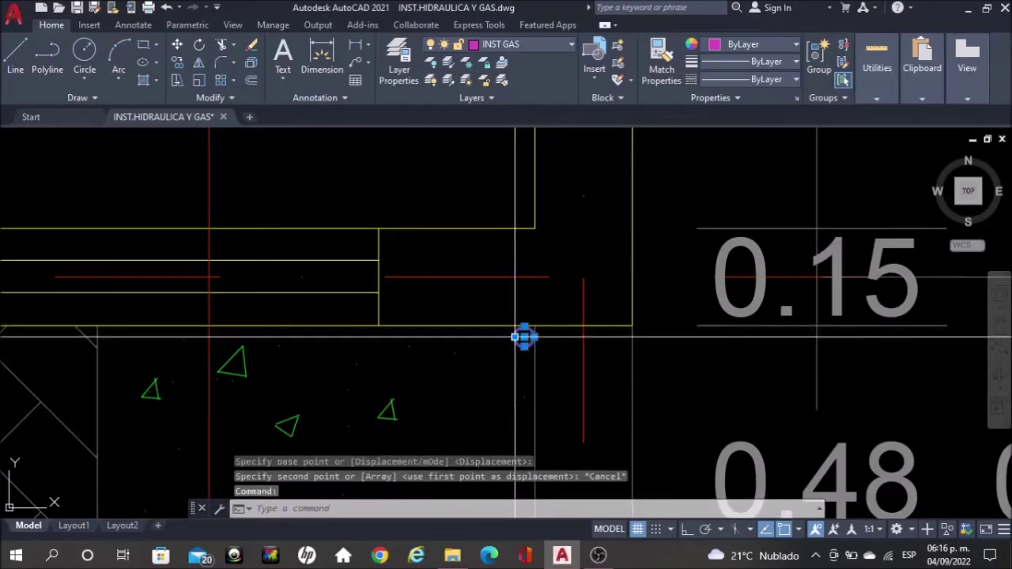
pyautogui.press('Return')
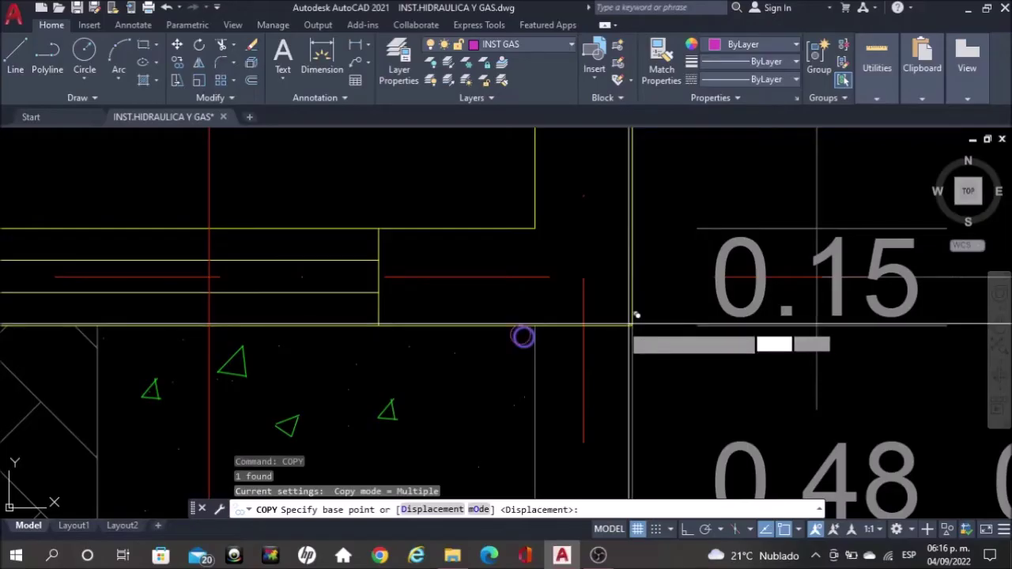
pyautogui.click(632, 324)
pyautogui.scroll(-3, 632, 324)
pyautogui.scroll(-3, 309, 308)
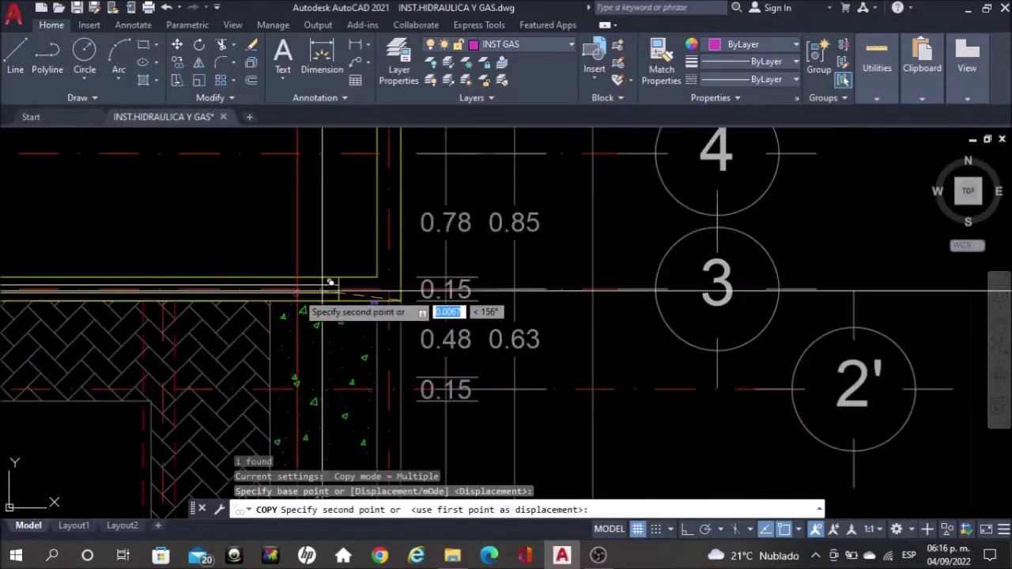
pyautogui.scroll(-3, 308, 309)
pyautogui.scroll(-3, 399, 309)
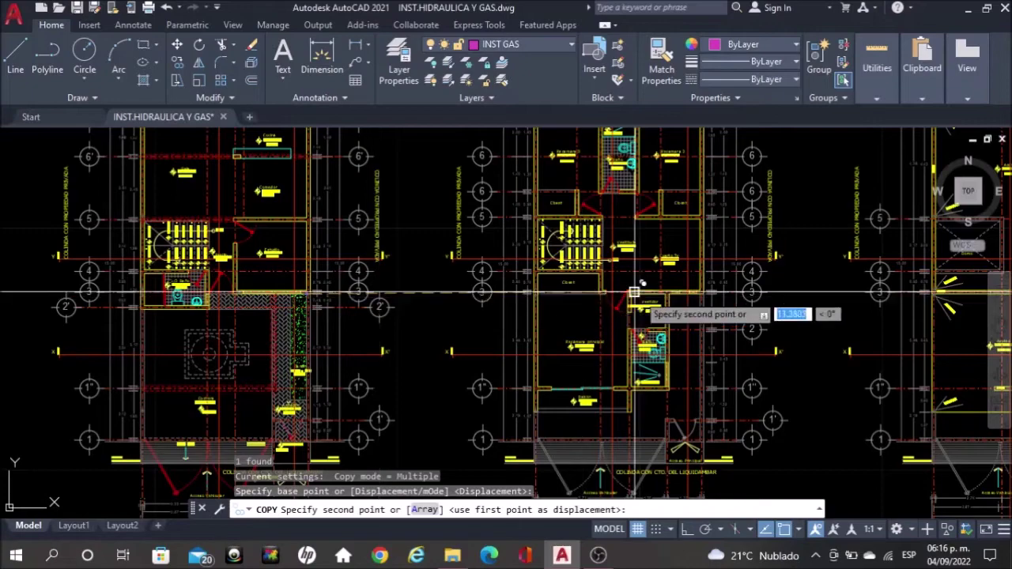
pyautogui.scroll(2, 866, 293)
pyautogui.scroll(4, 803, 293)
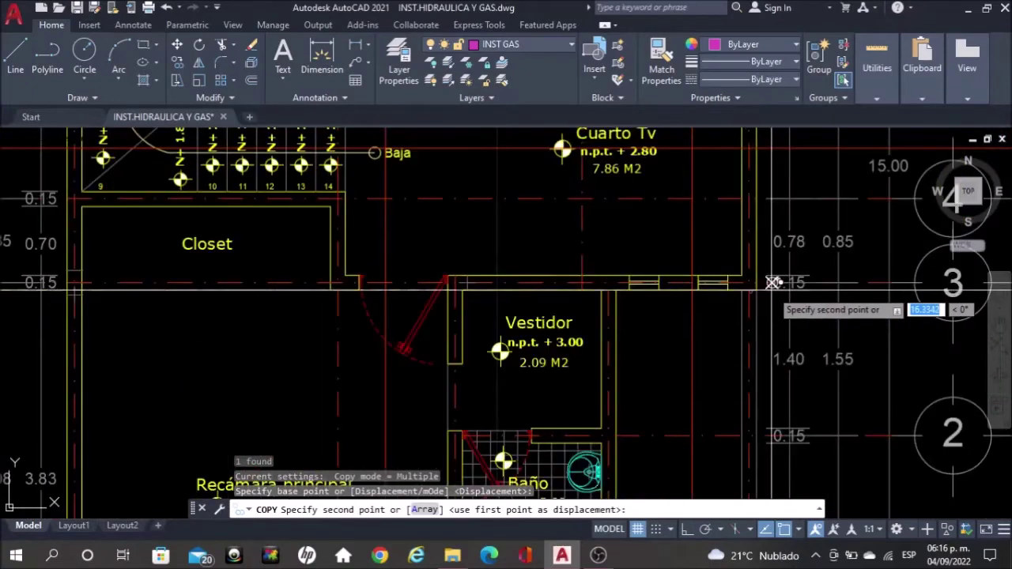
pyautogui.scroll(2, 771, 289)
pyautogui.scroll(2, 770, 290)
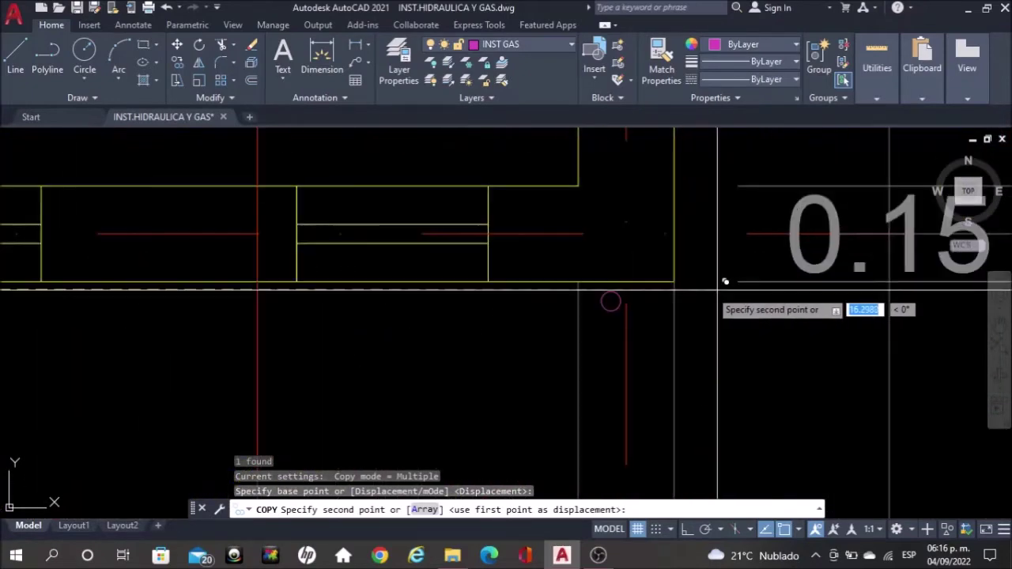
# - Place the riser circle copy at the wall corner near grid line 3
pyautogui.click(673, 281)
pyautogui.scroll(-1, 674, 280)
pyautogui.scroll(-1, 673, 285)
pyautogui.scroll(-1, 675, 292)
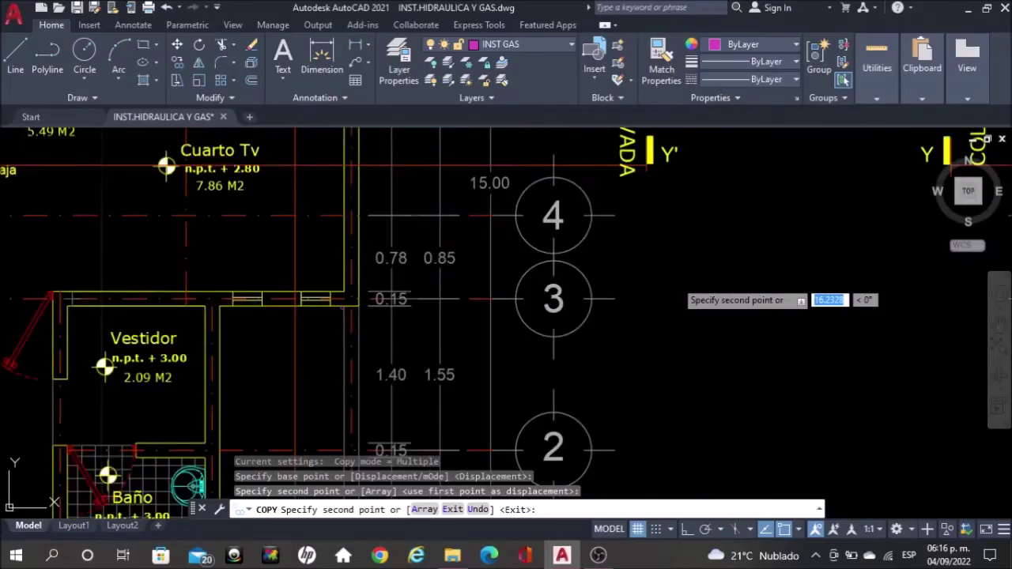
pyautogui.scroll(-2, 678, 304)
pyautogui.scroll(4, 942, 295)
pyautogui.scroll(3, 917, 297)
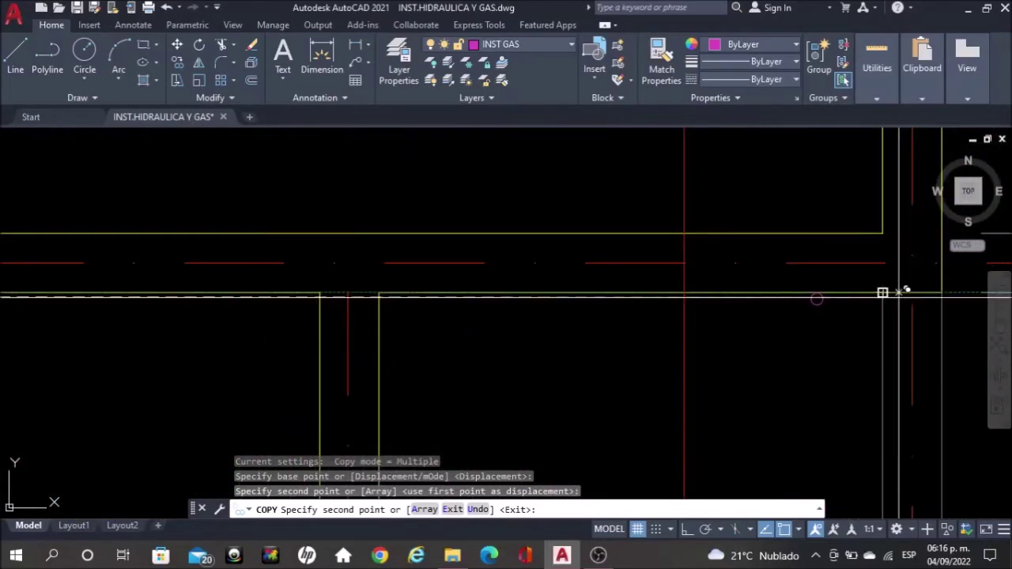
pyautogui.press('Escape')
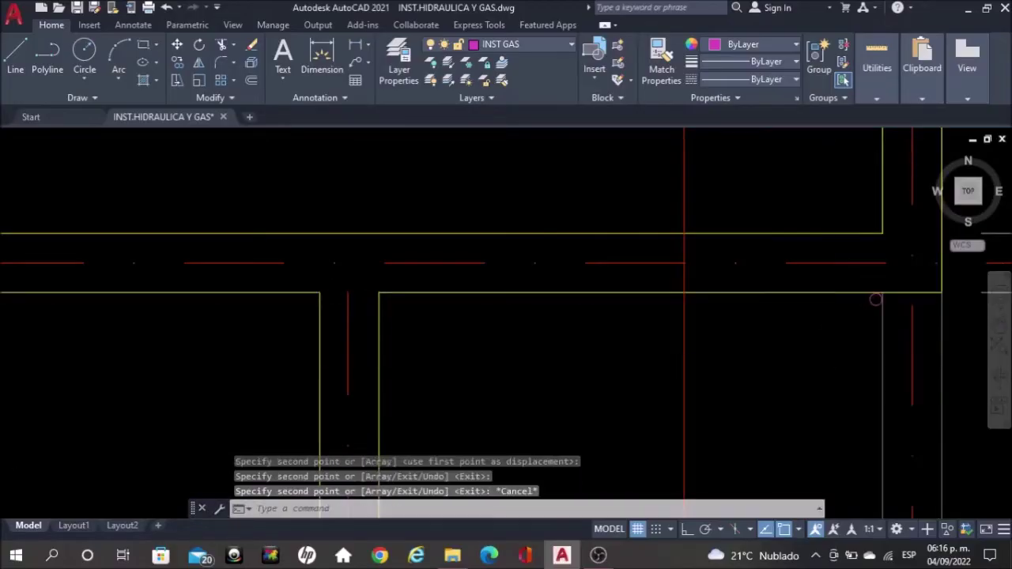
# - Pan past the rooftop tank area over to the gas legend table
pyautogui.scroll(3, 844, 341)
pyautogui.scroll(-2, 843, 355)
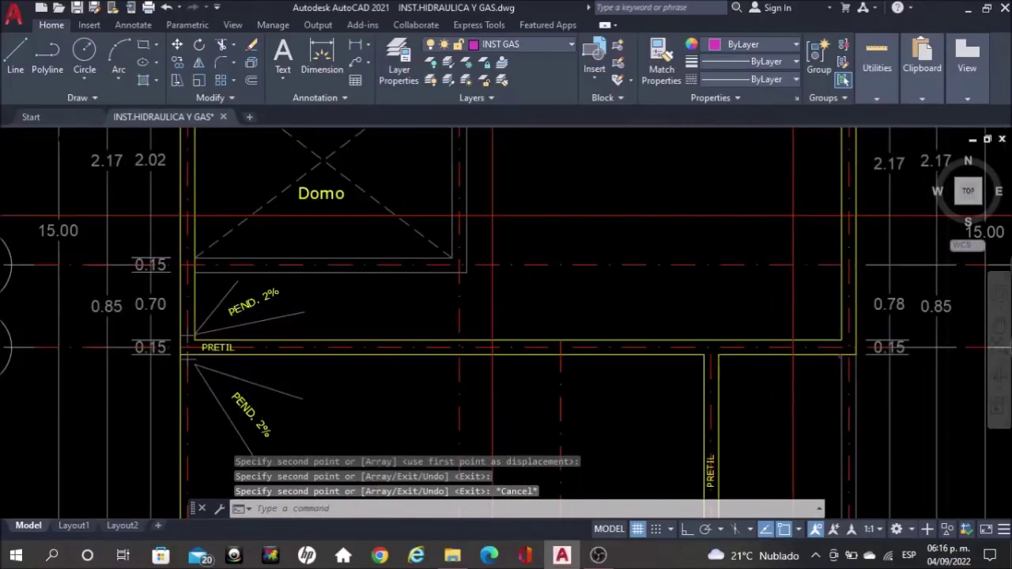
pyautogui.scroll(-2, 843, 356)
pyautogui.moveTo(843, 356); pyautogui.dragTo(822, 411, button='middle')
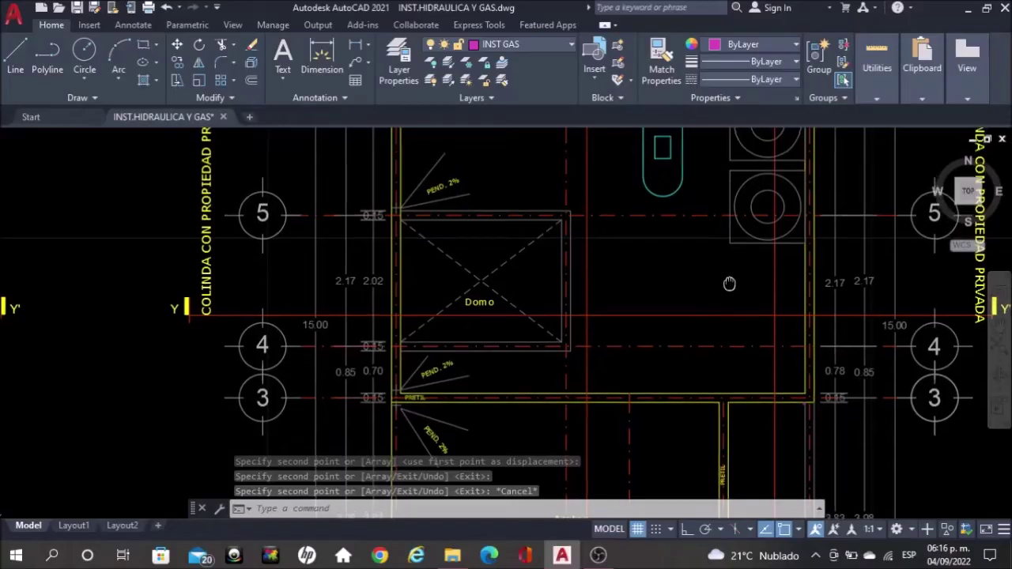
pyautogui.moveTo(656, 201); pyautogui.dragTo(656, 279, button='middle')
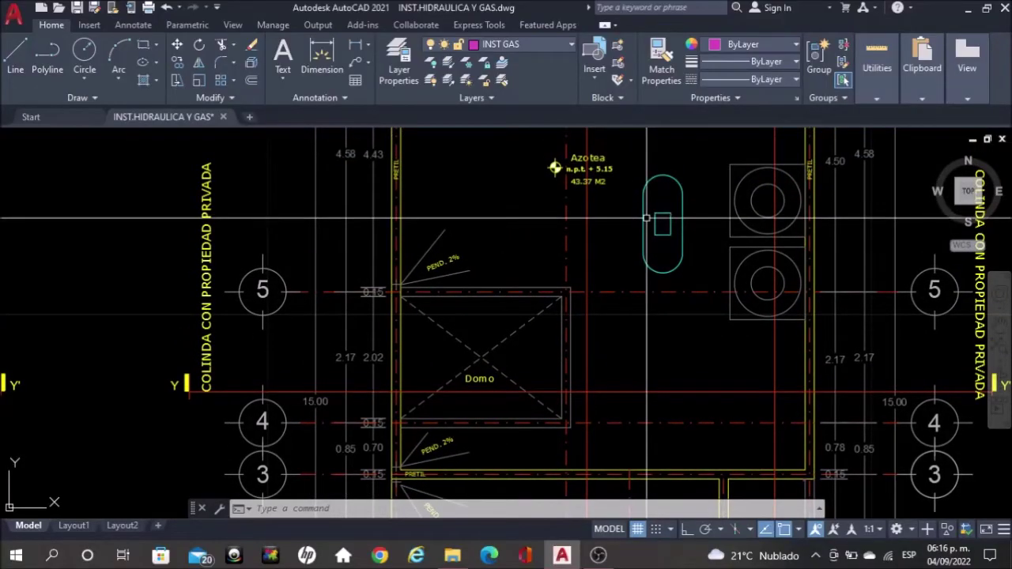
pyautogui.scroll(-2, 694, 266)
pyautogui.scroll(-5, 694, 267)
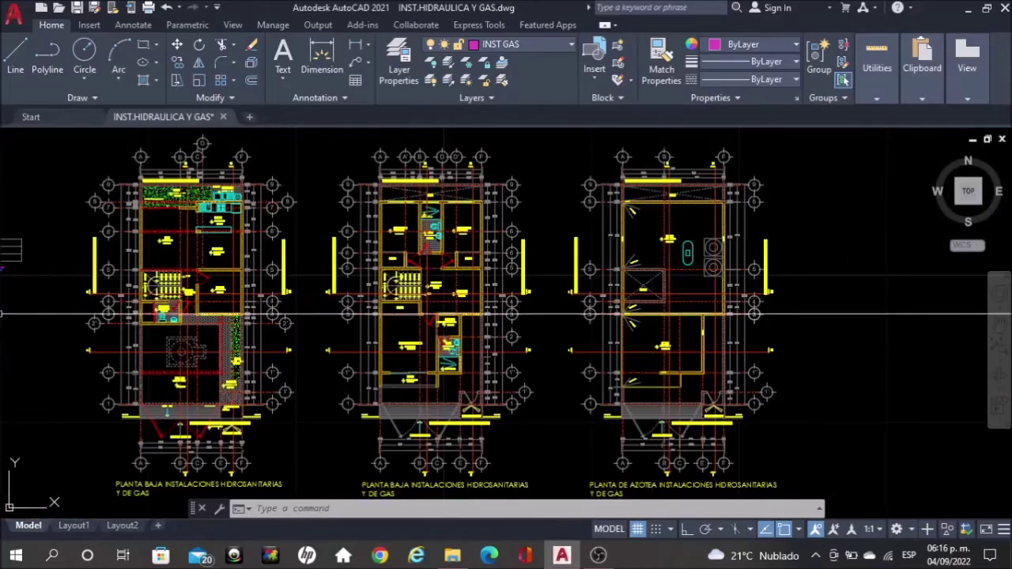
pyautogui.moveTo(54, 280); pyautogui.dragTo(216, 289, button='middle')
# - Zoom into the legend and copy the S.B.G. label from its base point
pyautogui.scroll(5, 215, 289)
pyautogui.scroll(2, 185, 226)
pyautogui.scroll(3, 271, 237)
pyautogui.scroll(2, 334, 267)
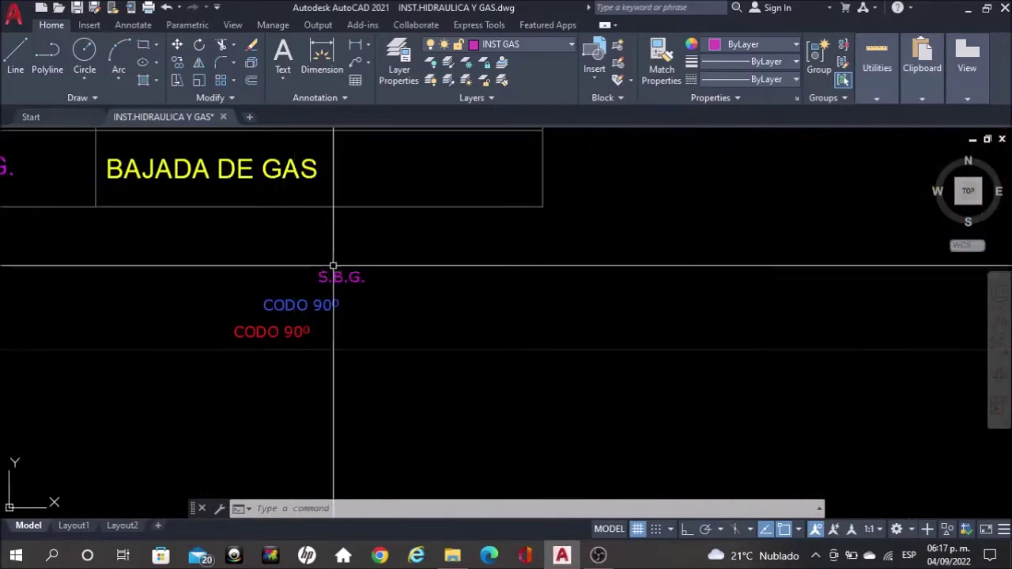
pyautogui.write('COPco')
pyautogui.press('Return')
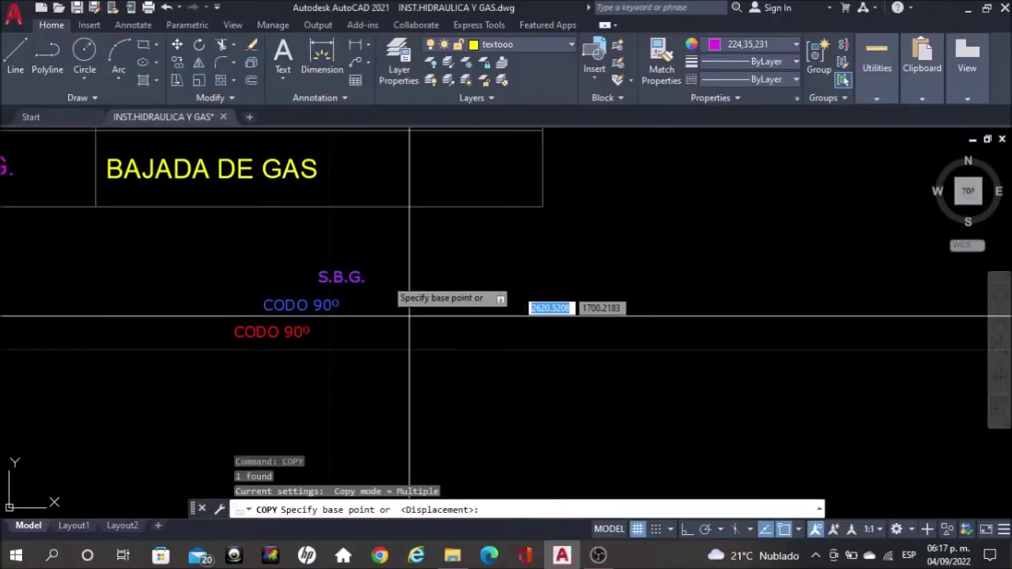
pyautogui.click(410, 316)
# - Drop the S.B.G. label copy just above the tank on the Azotea roof plan
pyautogui.scroll(-3, 398, 298)
pyautogui.scroll(-4, 397, 297)
pyautogui.scroll(-4, 397, 298)
pyautogui.scroll(-5, 398, 297)
pyautogui.scroll(4, 352, 347)
pyautogui.scroll(4, 490, 251)
pyautogui.scroll(2, 505, 242)
pyautogui.scroll(2, 484, 230)
pyautogui.scroll(2, 465, 214)
pyautogui.scroll(2, 458, 223)
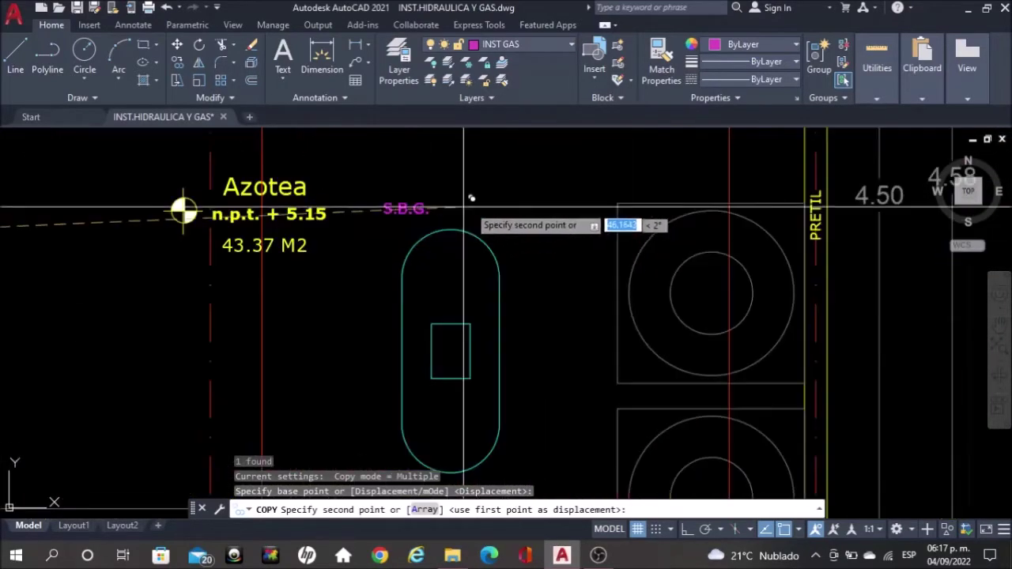
pyautogui.click(485, 198)
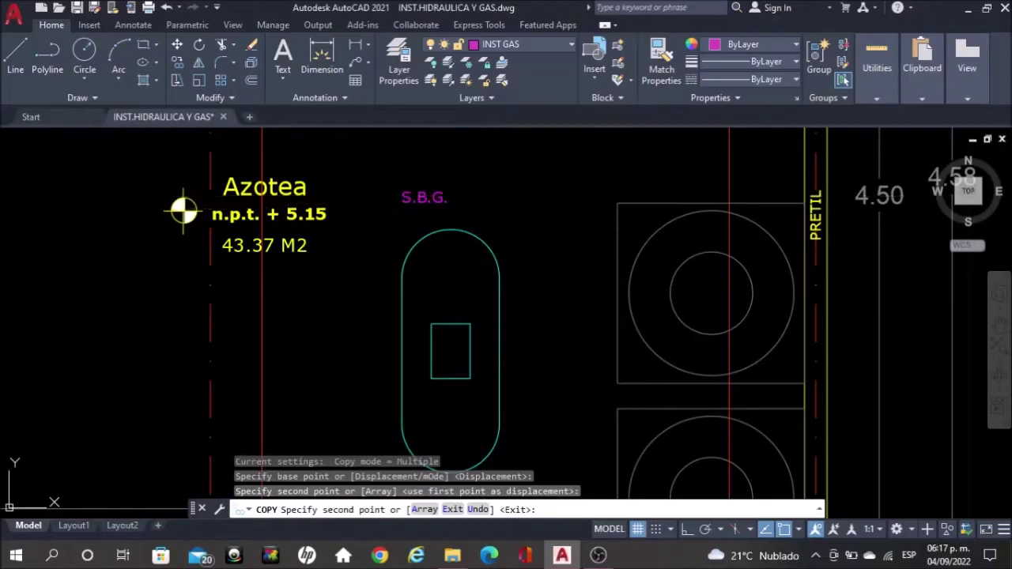
pyautogui.press('Escape')
pyautogui.press('Escape')
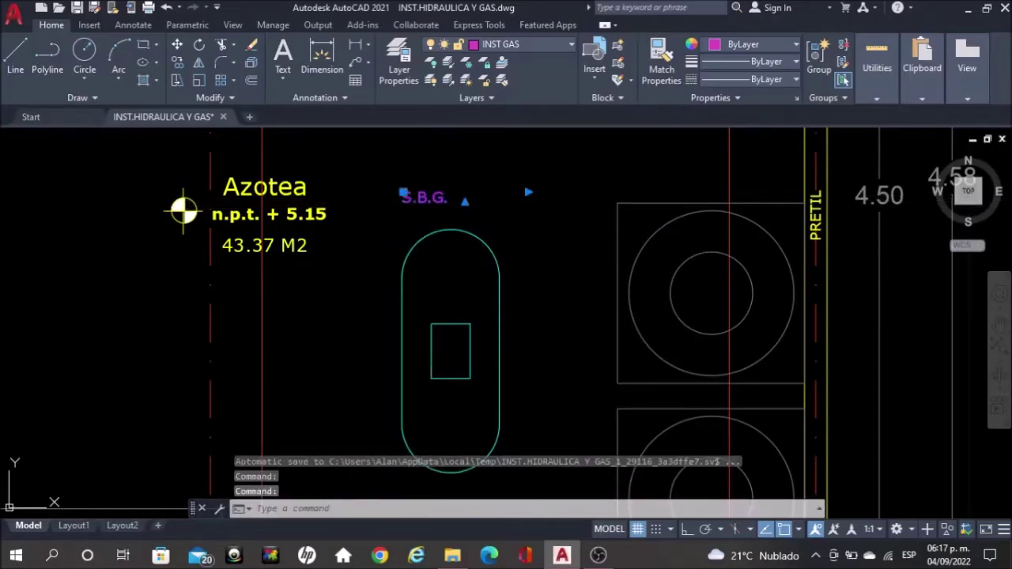
# - Edit the copied label text to read TANQUE 500 LTS
pyautogui.doubleClick(418, 197)
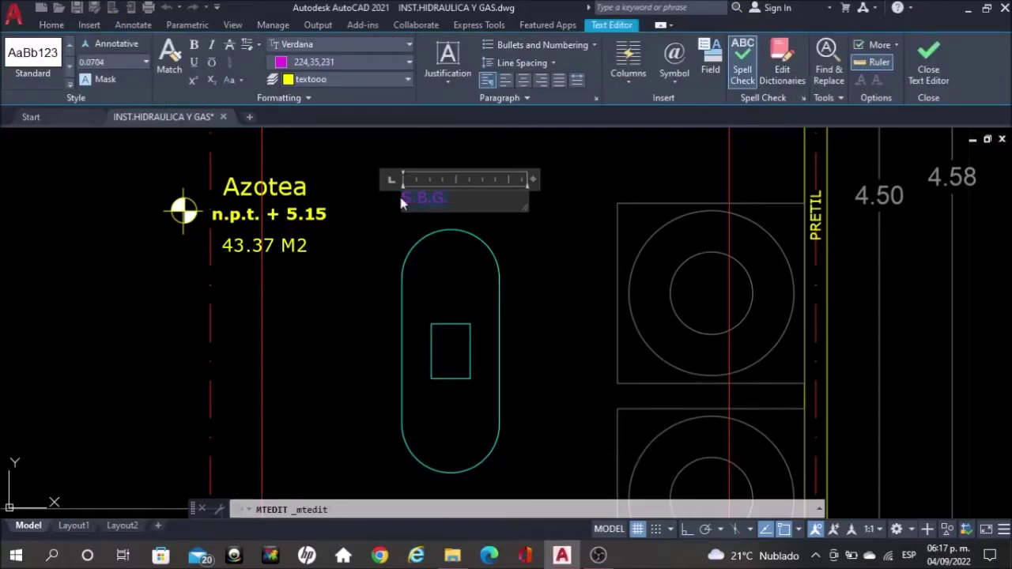
pyautogui.write('TANQUE')
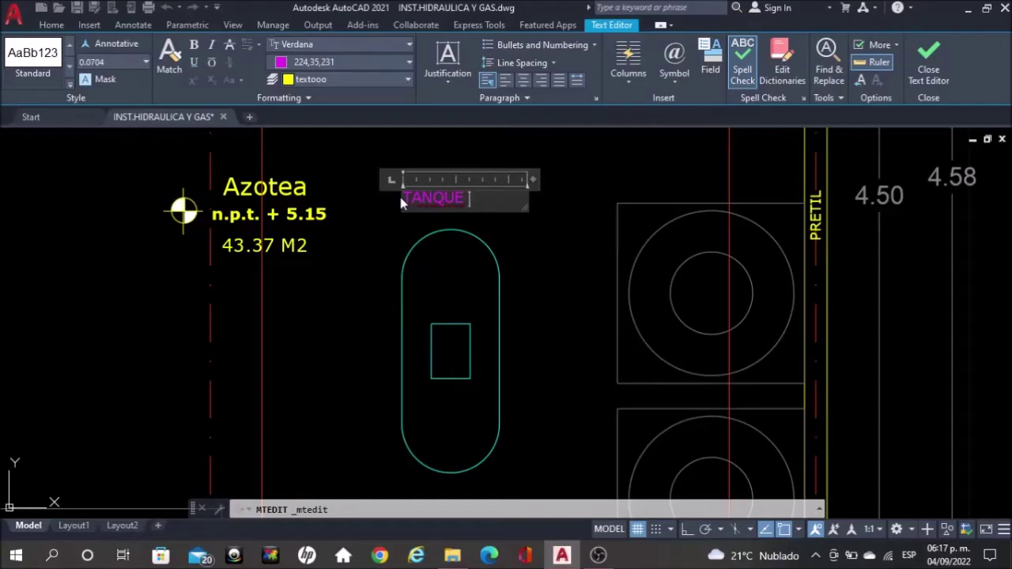
pyautogui.write(' 500 LTS')
pyautogui.click(380, 209)
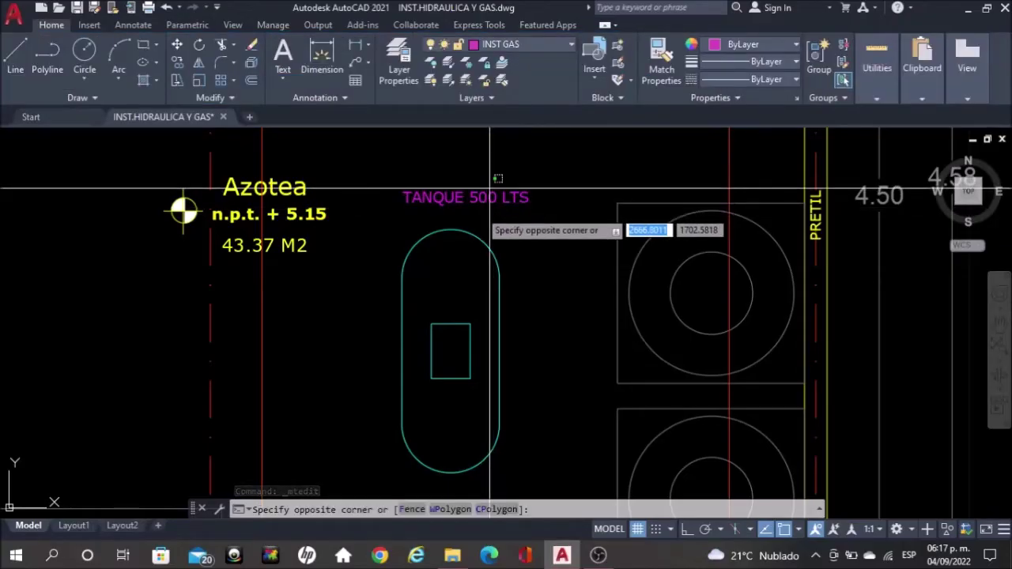
# - Move the TANQUE 500 LTS label down inside the tank outline
pyautogui.click(480, 213)
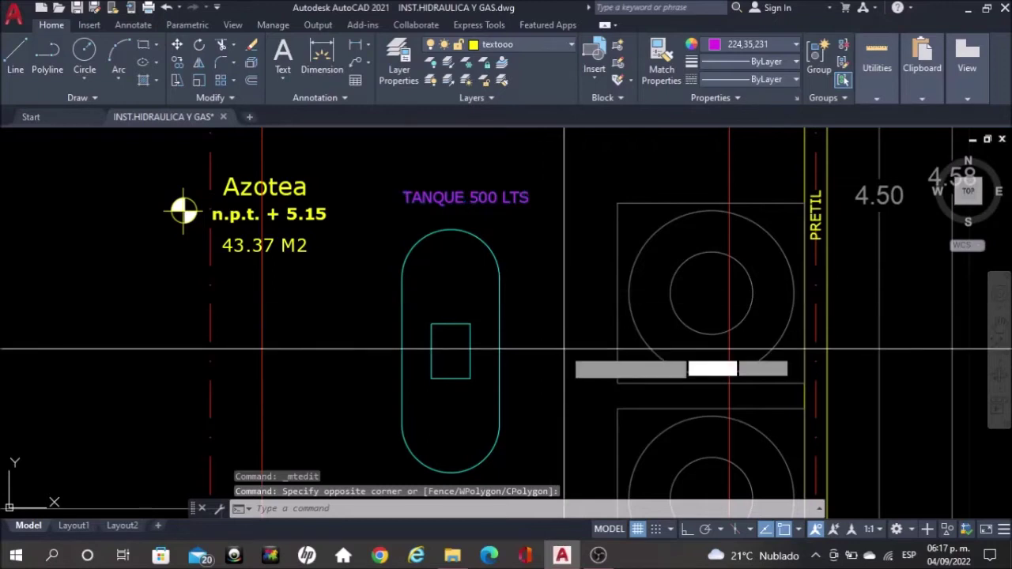
pyautogui.write('m')
pyautogui.press('Return')
pyautogui.click(572, 230)
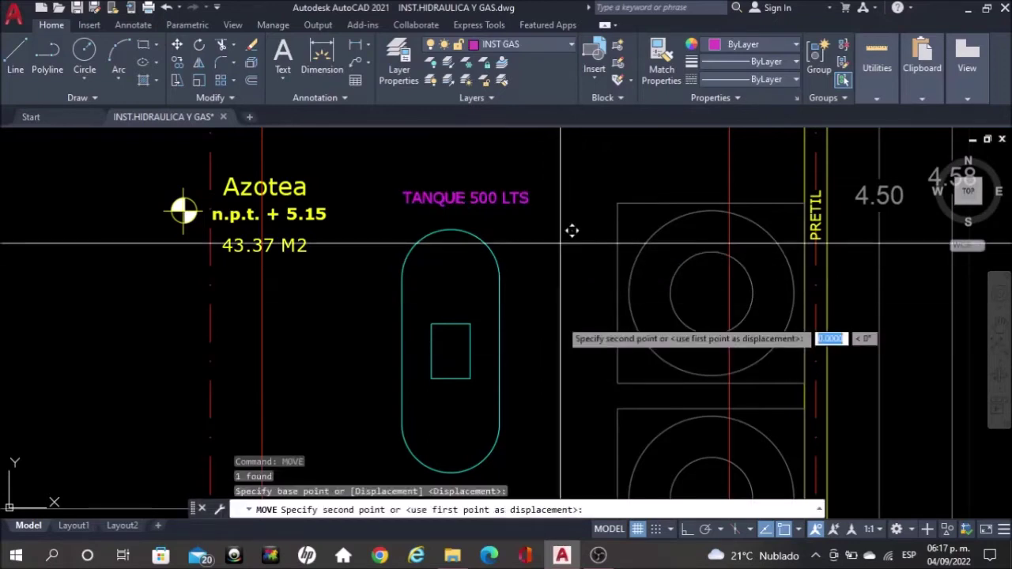
pyautogui.click(558, 376)
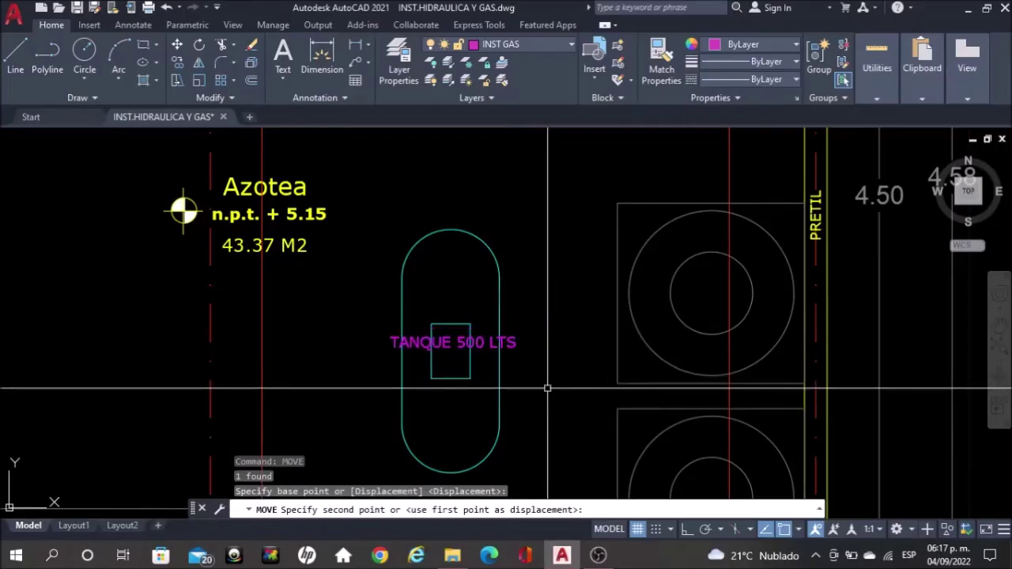
# - Start a gas LINE with Ortho on just below the 500-litre tank
pyautogui.scroll(-5, 545, 196)
pyautogui.scroll(-1, 545, 197)
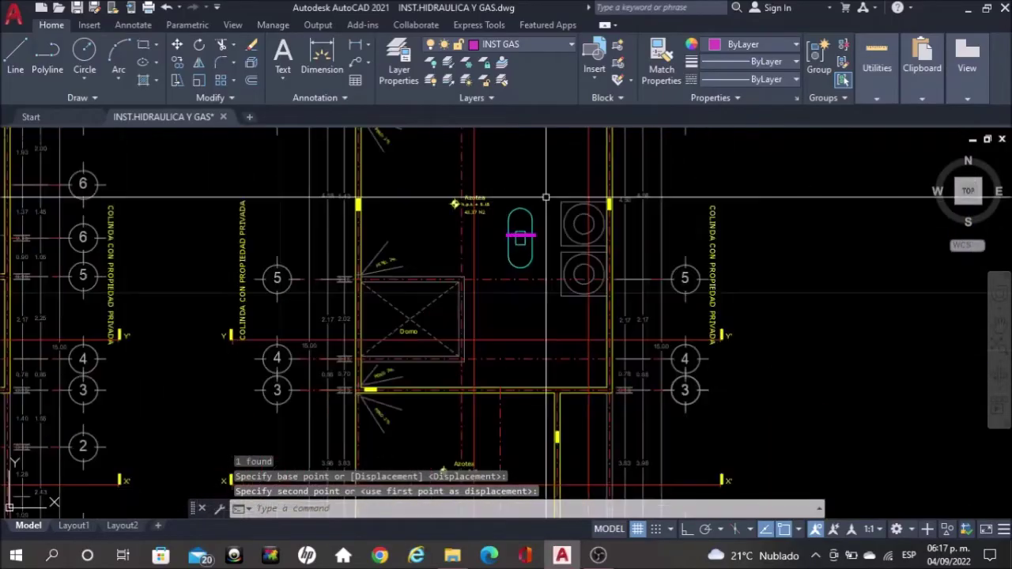
pyautogui.scroll(-2, 608, 395)
pyautogui.scroll(2, 609, 395)
pyautogui.scroll(3, 609, 395)
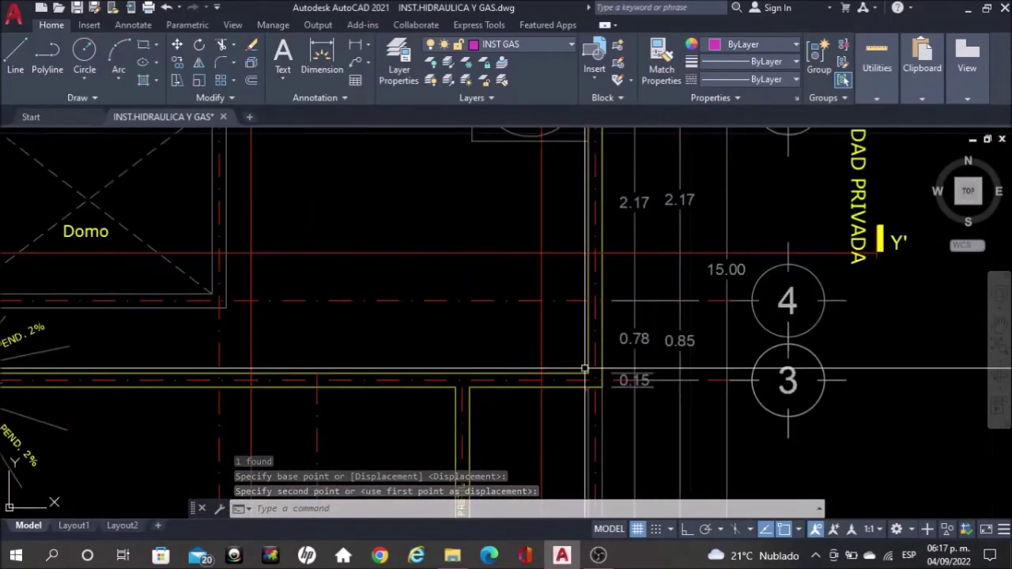
pyautogui.scroll(1, 587, 401)
pyautogui.scroll(2, 589, 388)
pyautogui.scroll(-3, 593, 396)
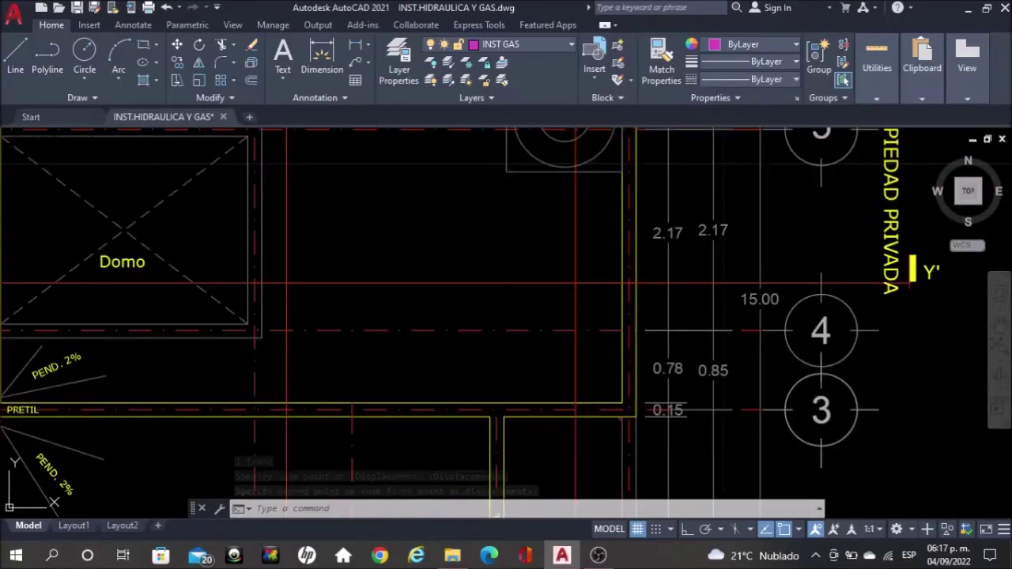
pyautogui.scroll(-3, 596, 411)
pyautogui.scroll(1, 498, 198)
pyautogui.scroll(2, 509, 229)
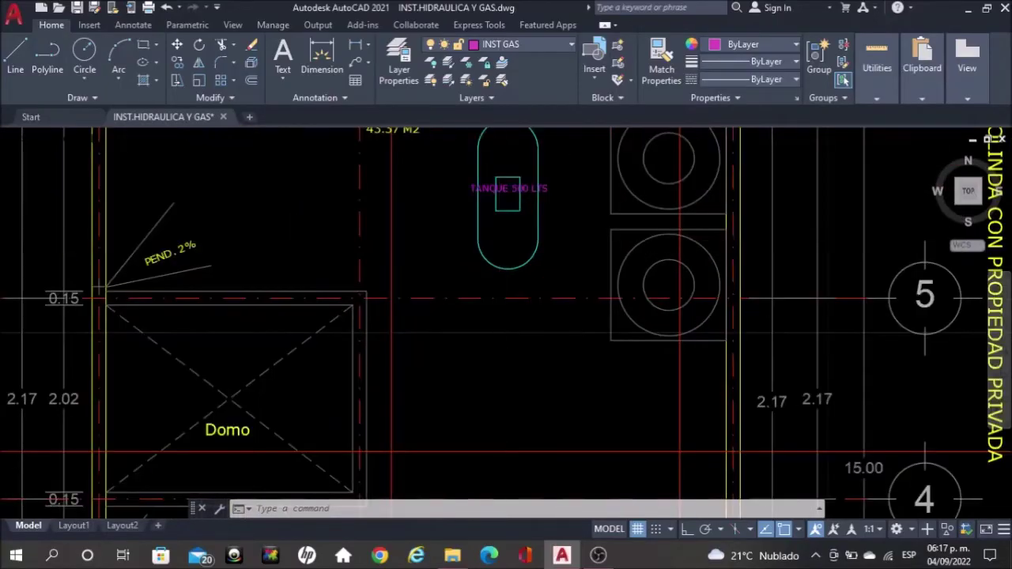
pyautogui.scroll(1, 512, 233)
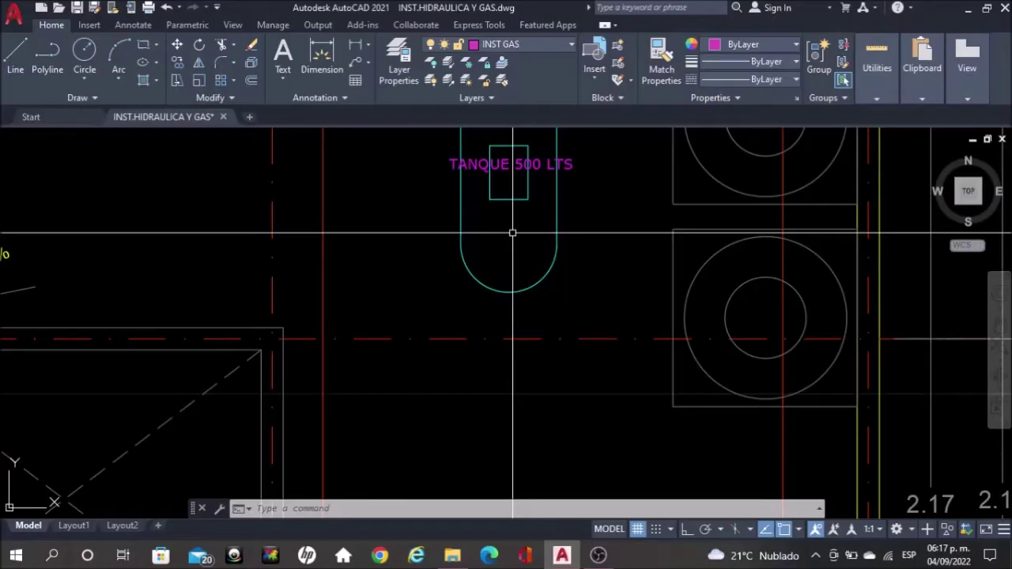
pyautogui.write('l')
pyautogui.press('Return')
pyautogui.click(683, 529)
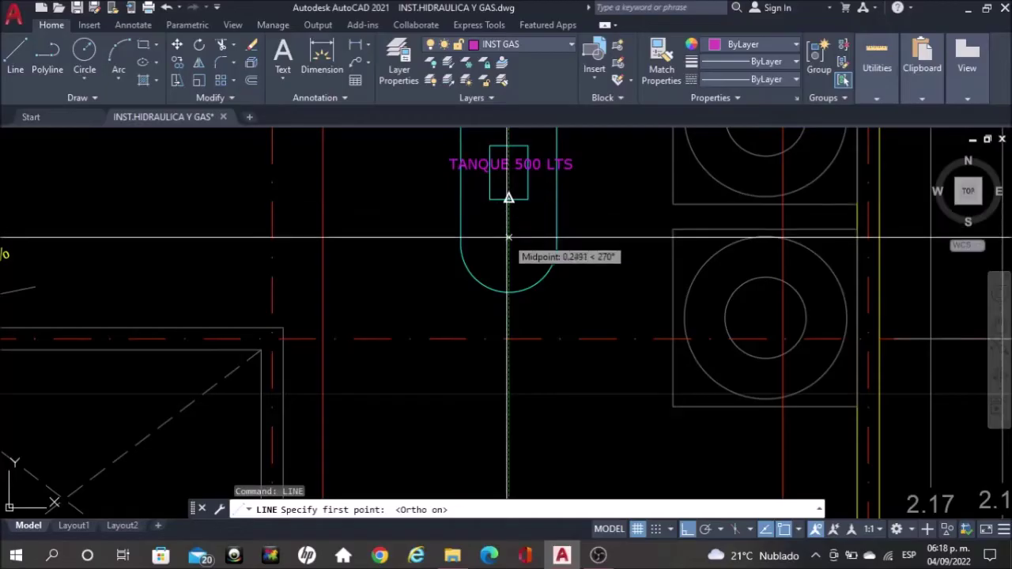
pyautogui.click(506, 291)
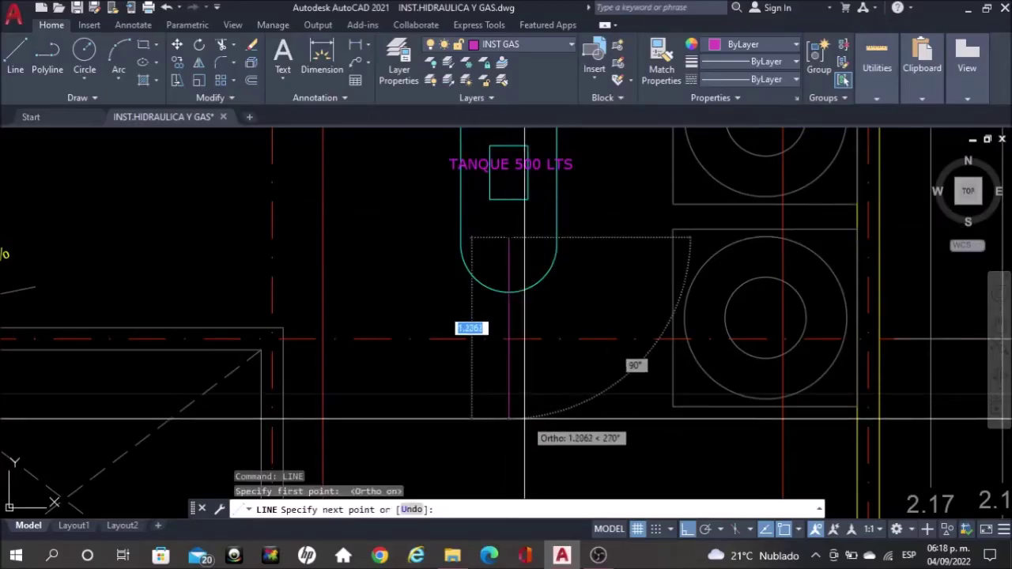
# - Route the gas line along the wall edges and end it at the riser circle
pyautogui.moveTo(522, 419); pyautogui.dragTo(514, 154, button='middle')
pyautogui.moveTo(521, 422); pyautogui.dragTo(518, 182, button='middle')
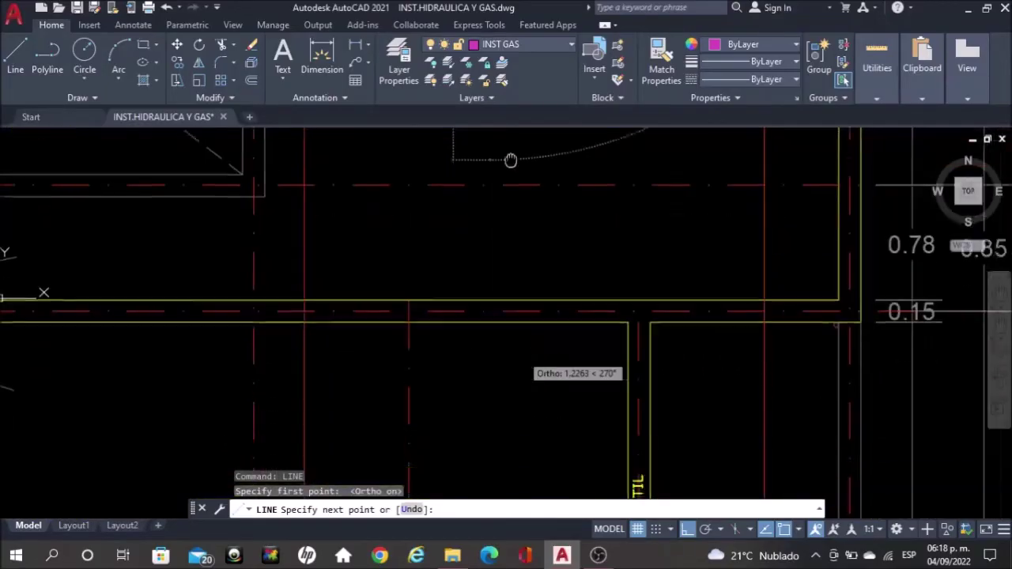
pyautogui.scroll(3, 483, 357)
pyautogui.scroll(3, 471, 348)
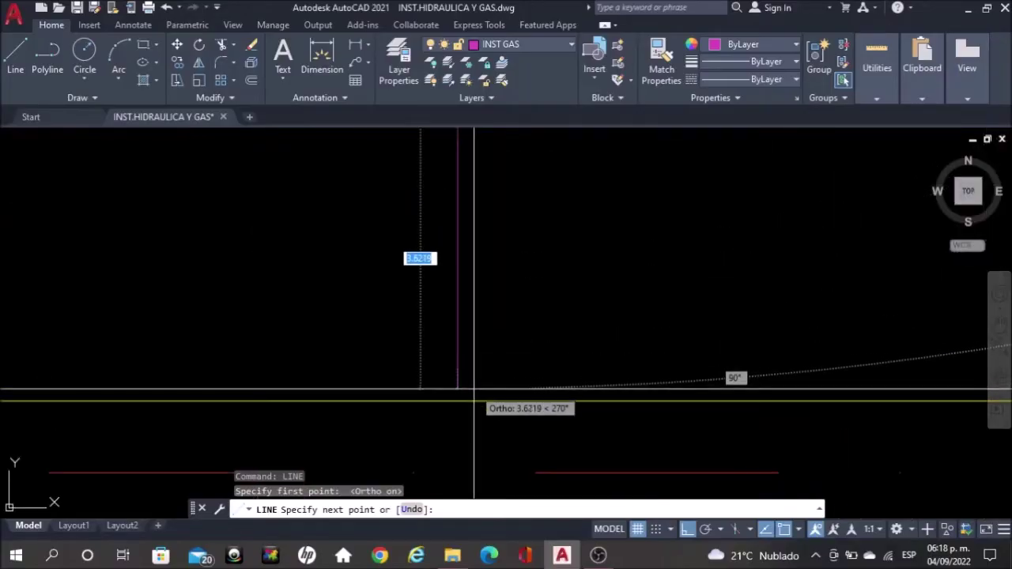
pyautogui.scroll(5, 473, 391)
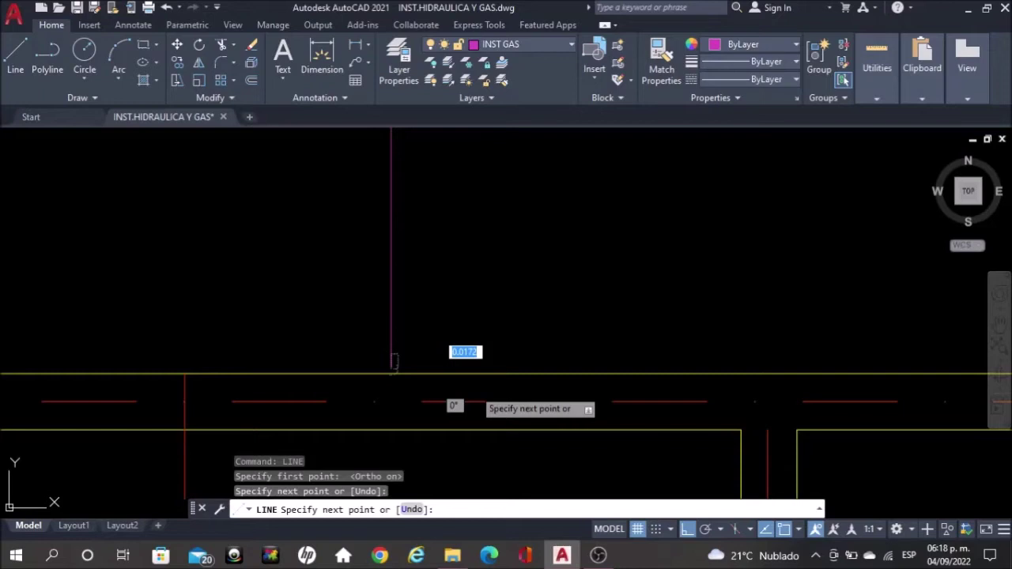
pyautogui.scroll(-2, 394, 362)
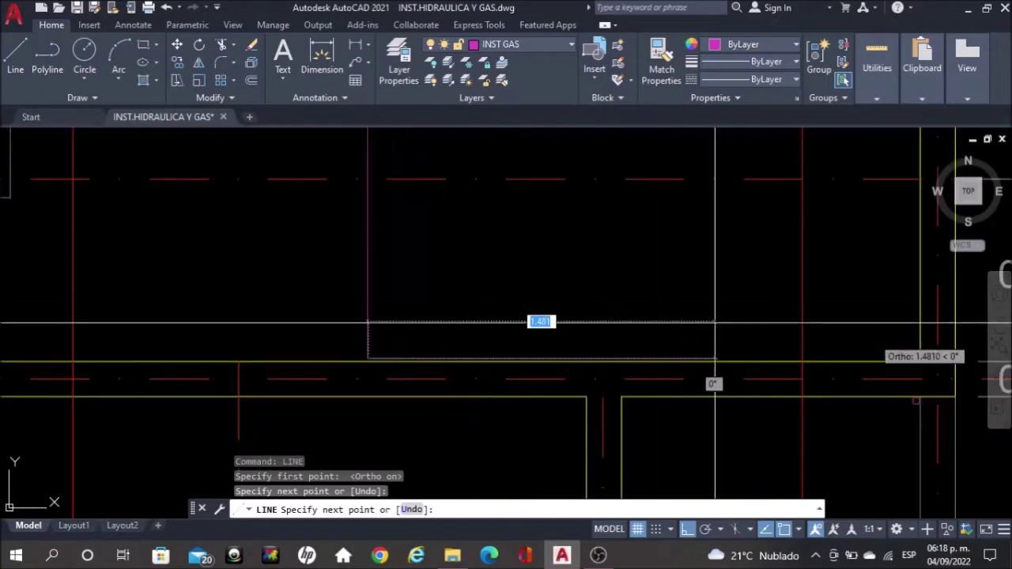
pyautogui.scroll(3, 915, 382)
pyautogui.moveTo(914, 382); pyautogui.dragTo(743, 300, button='middle')
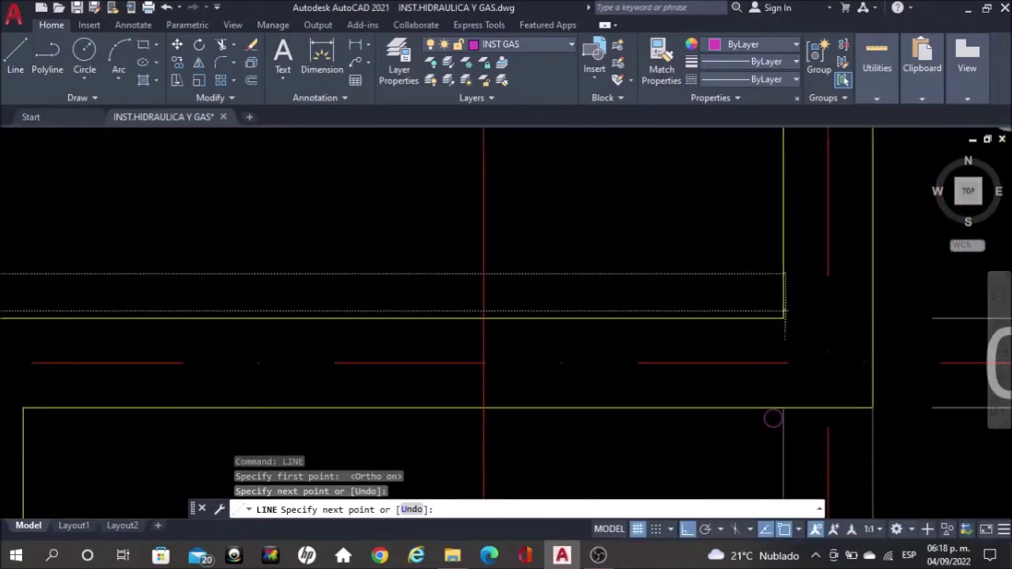
pyautogui.scroll(2, 772, 423)
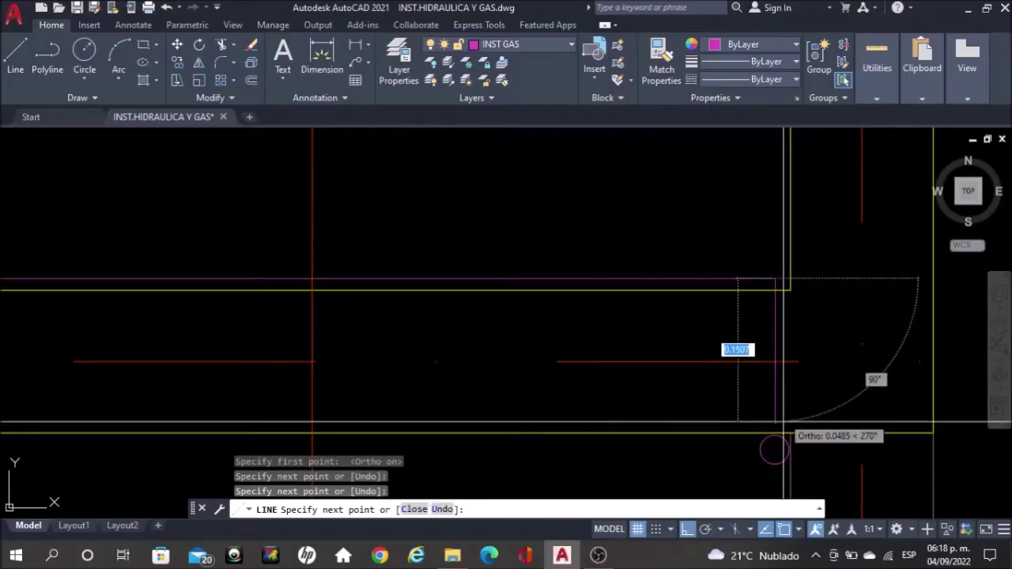
pyautogui.click(774, 450)
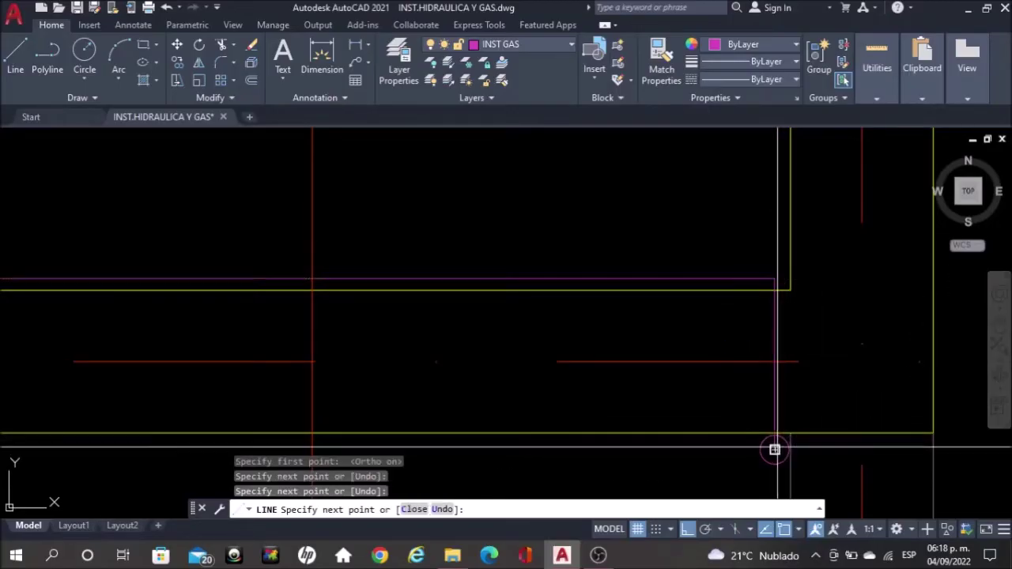
pyautogui.press('Escape')
pyautogui.scroll(3, 775, 450)
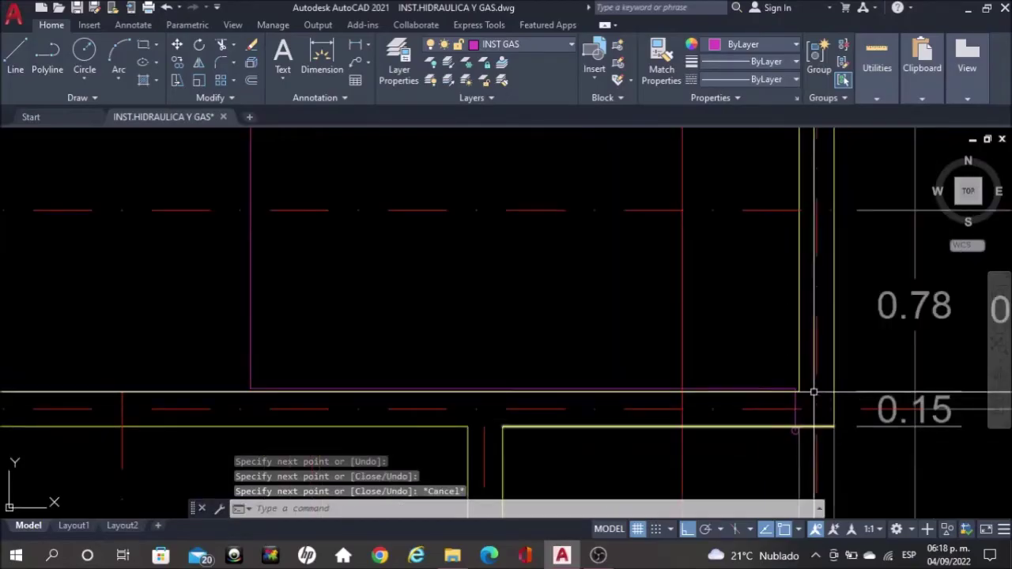
# - Copy the magenta riser circle onto the gas line at the 500-litre tank's rounded end
pyautogui.scroll(3, 801, 454)
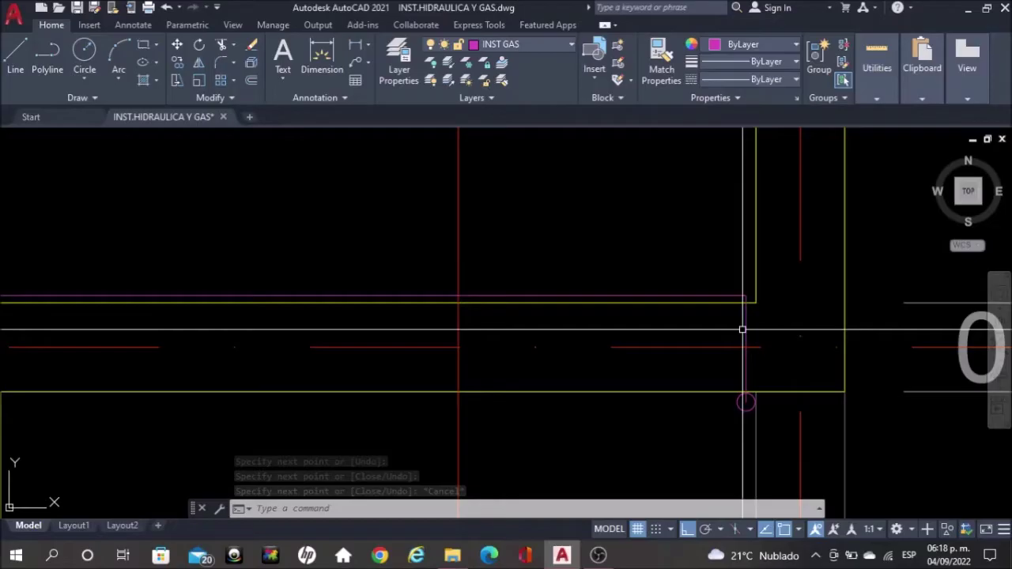
pyautogui.scroll(-2, 800, 441)
pyautogui.scroll(-2, 766, 414)
pyautogui.scroll(-2, 621, 457)
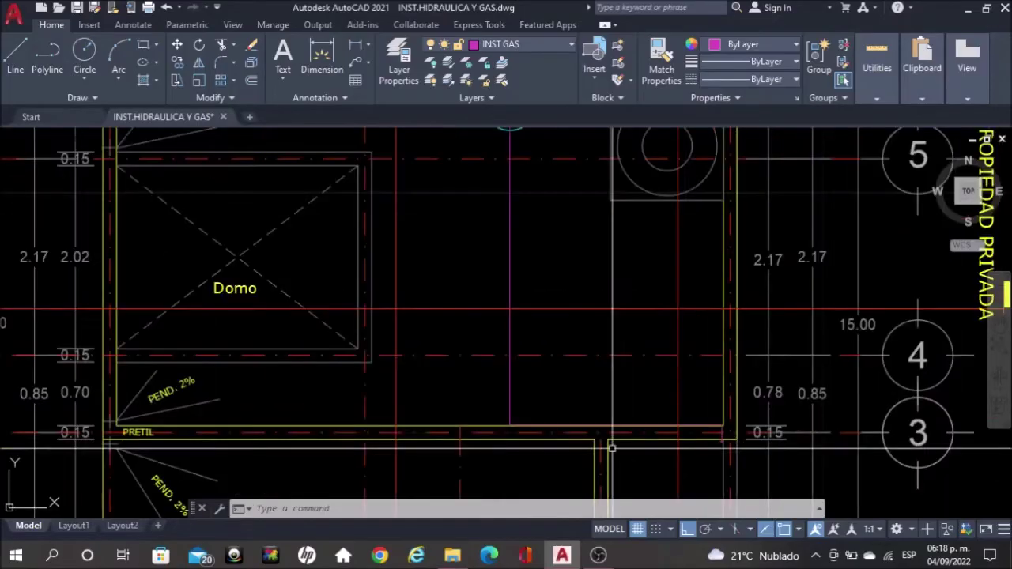
pyautogui.scroll(2, 687, 434)
pyautogui.scroll(2, 695, 431)
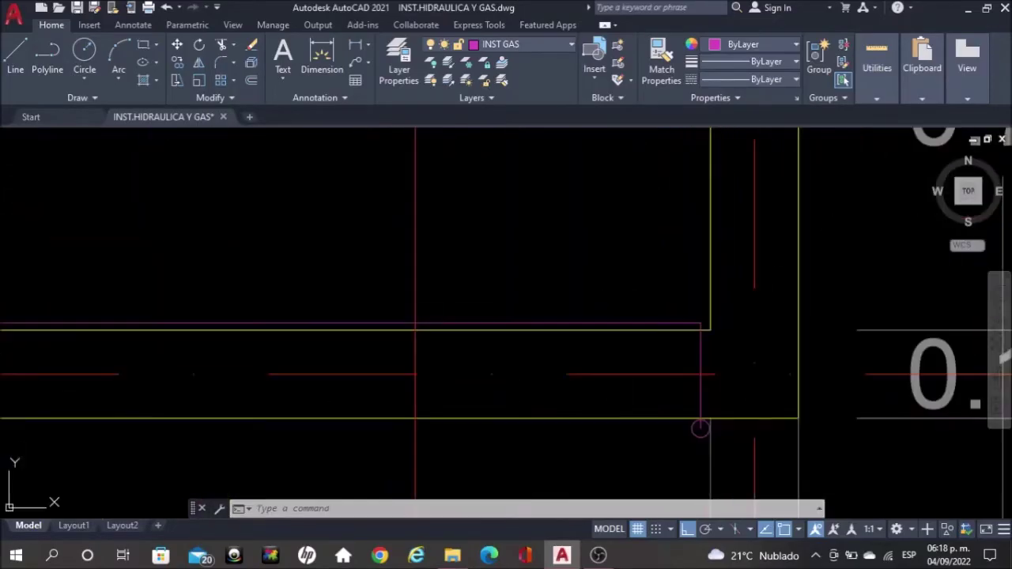
pyautogui.write('COP')
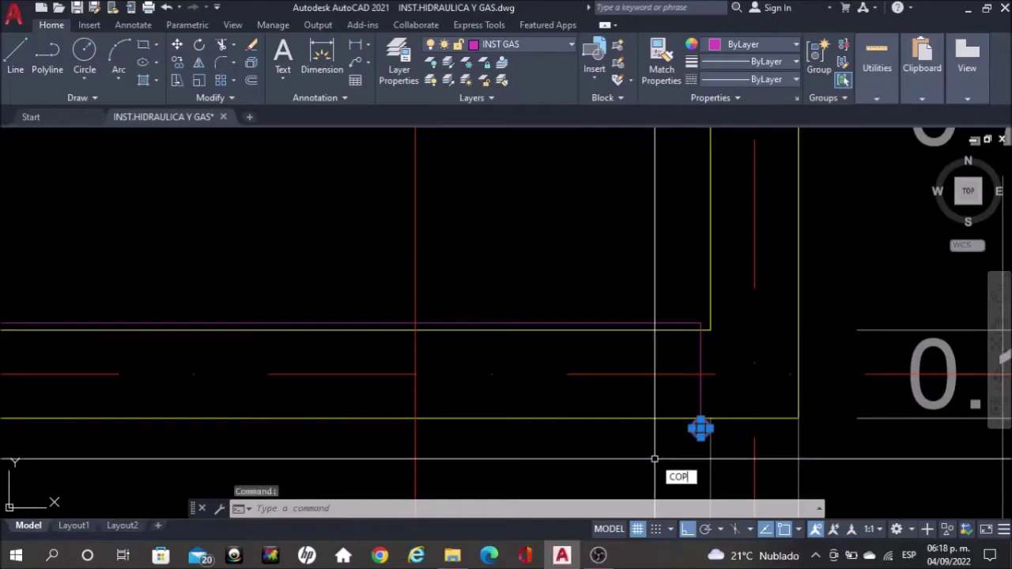
pyautogui.press('Return')
pyautogui.scroll(2, 682, 437)
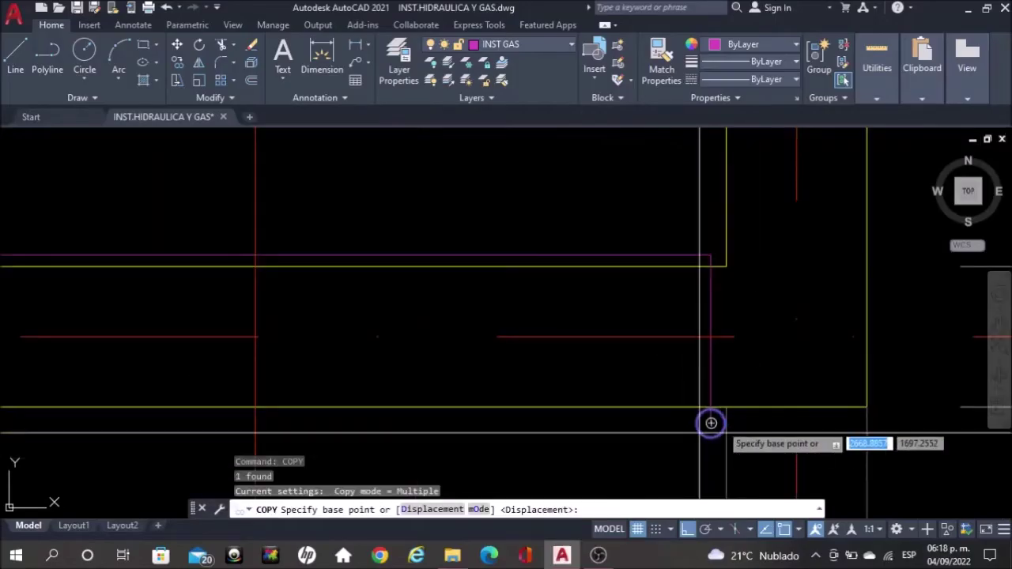
pyautogui.click(710, 423)
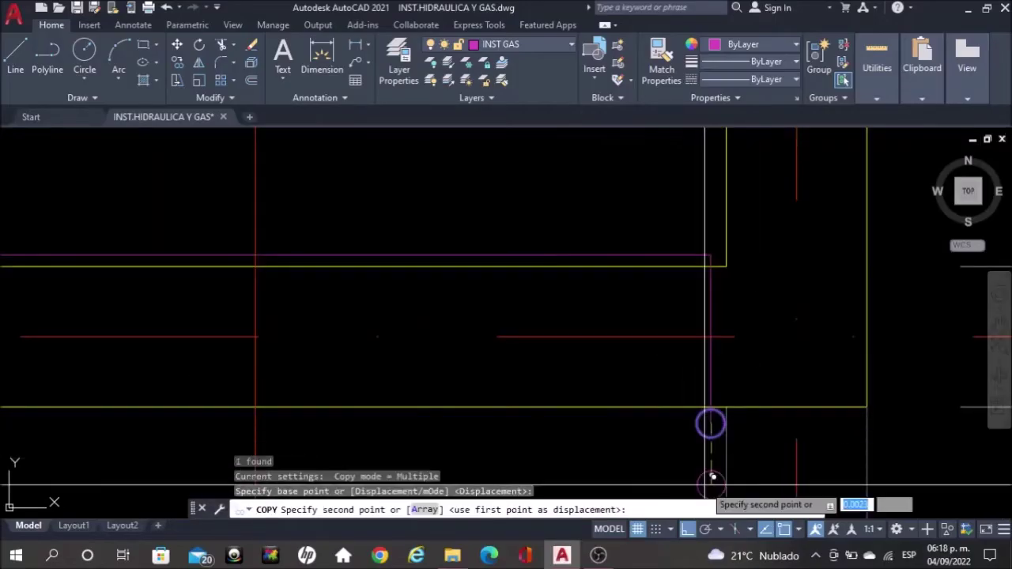
pyautogui.scroll(-2, 712, 477)
pyautogui.scroll(-2, 707, 471)
pyautogui.scroll(-2, 687, 474)
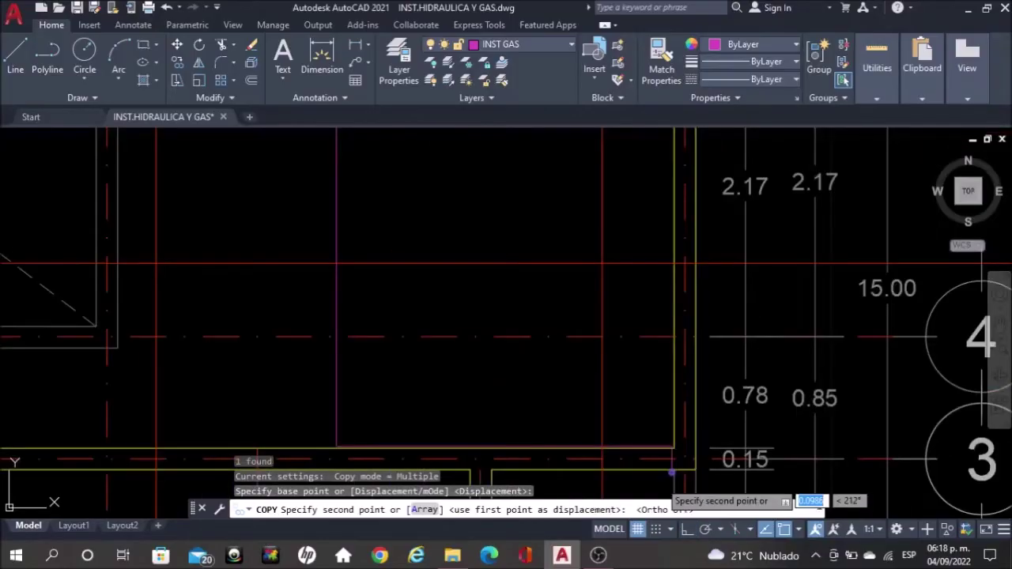
pyautogui.scroll(-2, 632, 442)
pyautogui.moveTo(475, 172); pyautogui.dragTo(490, 292, button='middle')
pyautogui.scroll(6, 506, 261)
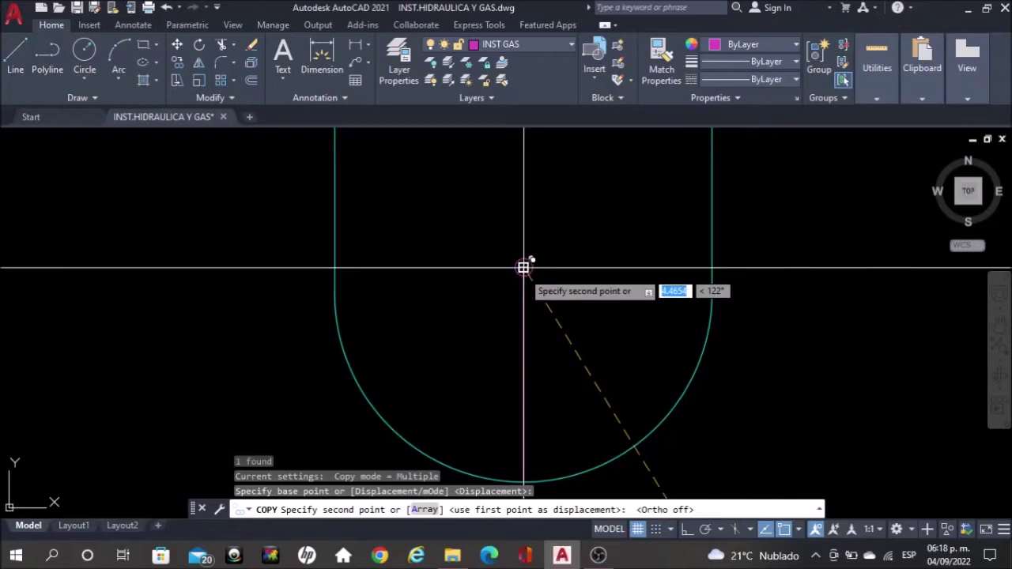
pyautogui.click(523, 268)
pyautogui.scroll(-3, 523, 268)
pyautogui.scroll(-2, 529, 356)
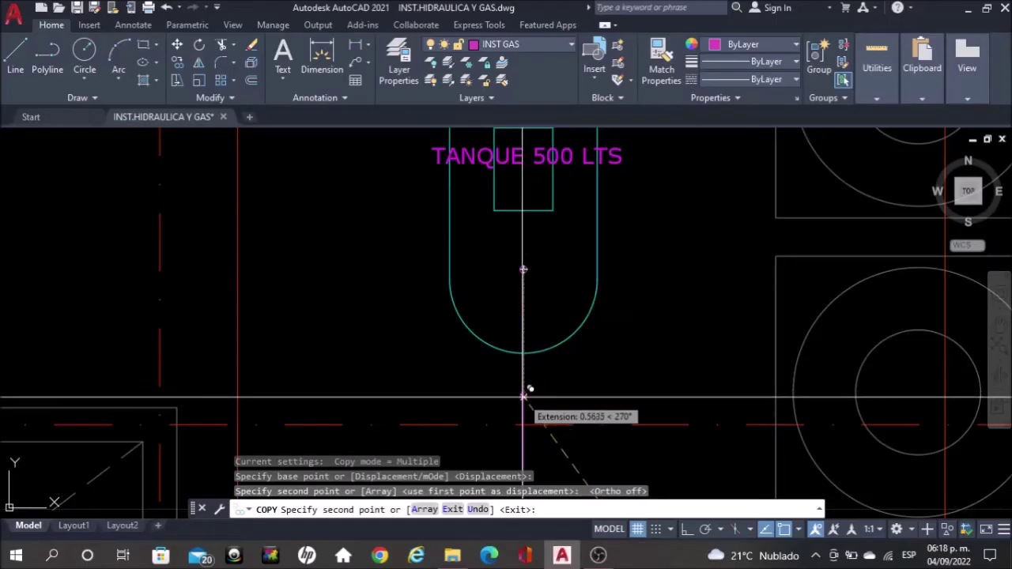
pyautogui.scroll(4, 523, 395)
pyautogui.scroll(-2, 524, 395)
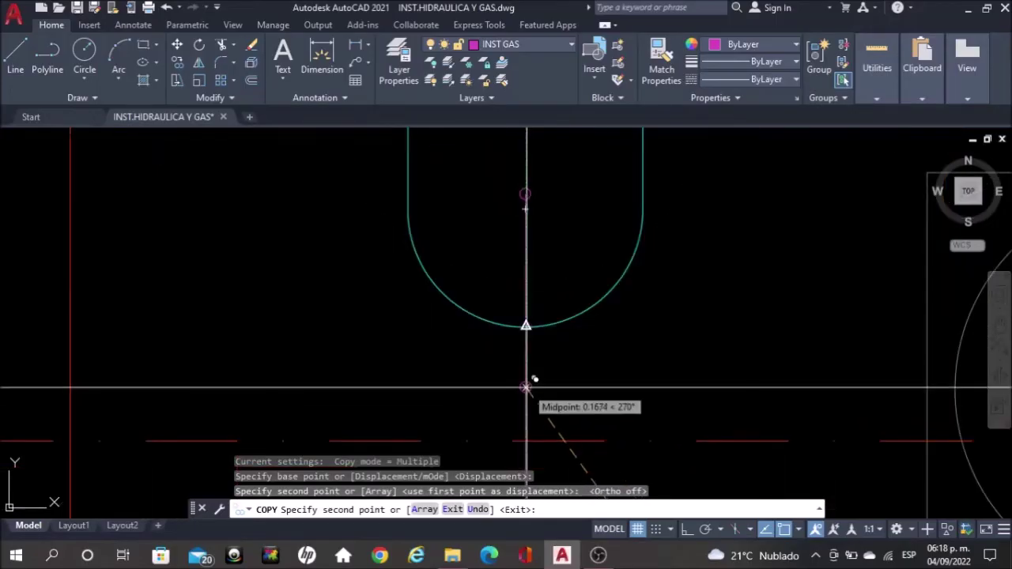
pyautogui.press('Escape')
pyautogui.scroll(3, 525, 364)
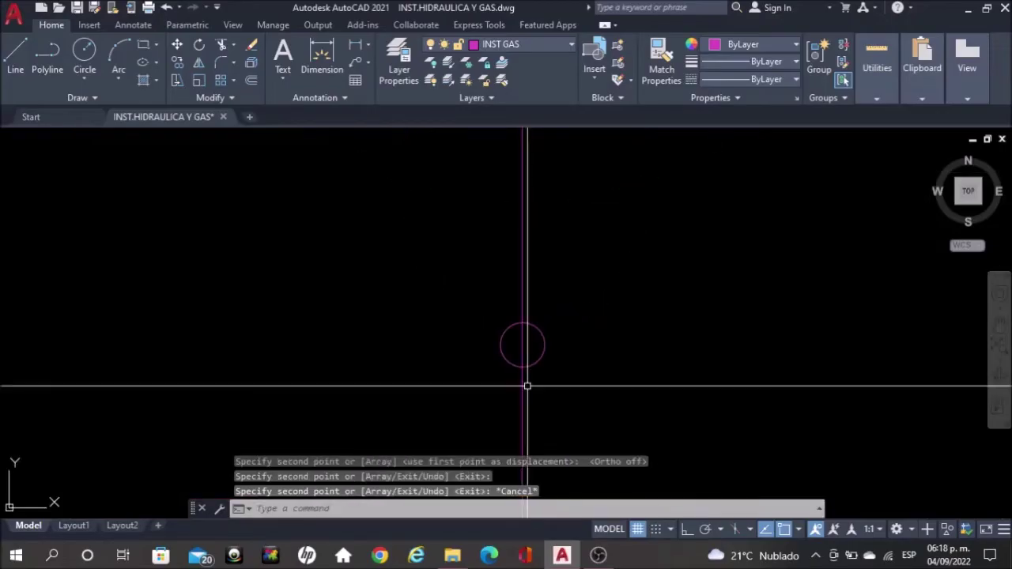
pyautogui.scroll(-1, 570, 417)
pyautogui.scroll(-2, 501, 334)
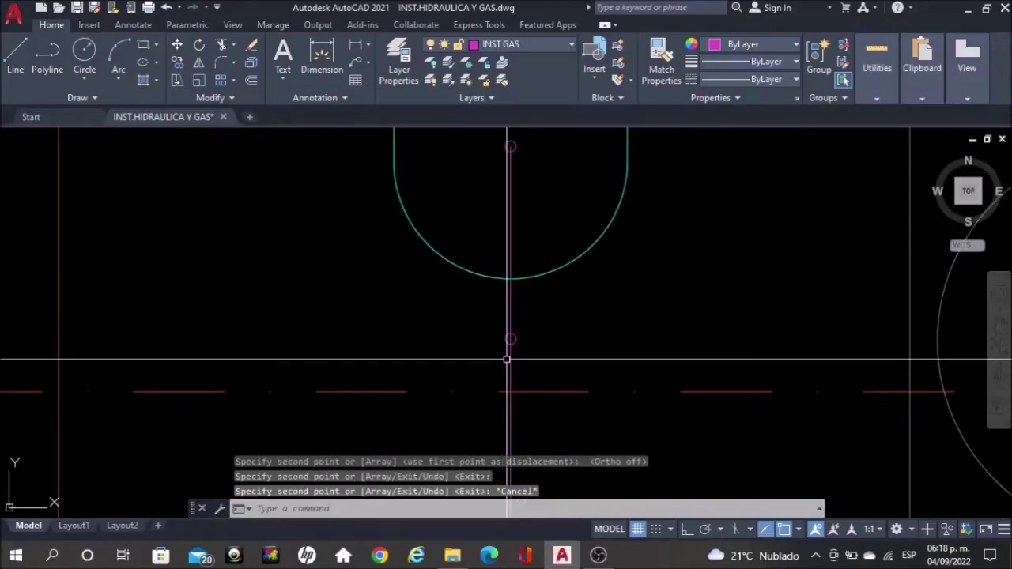
pyautogui.moveTo(505, 292); pyautogui.dragTo(505, 227, button='middle')
pyautogui.scroll(4, 503, 249)
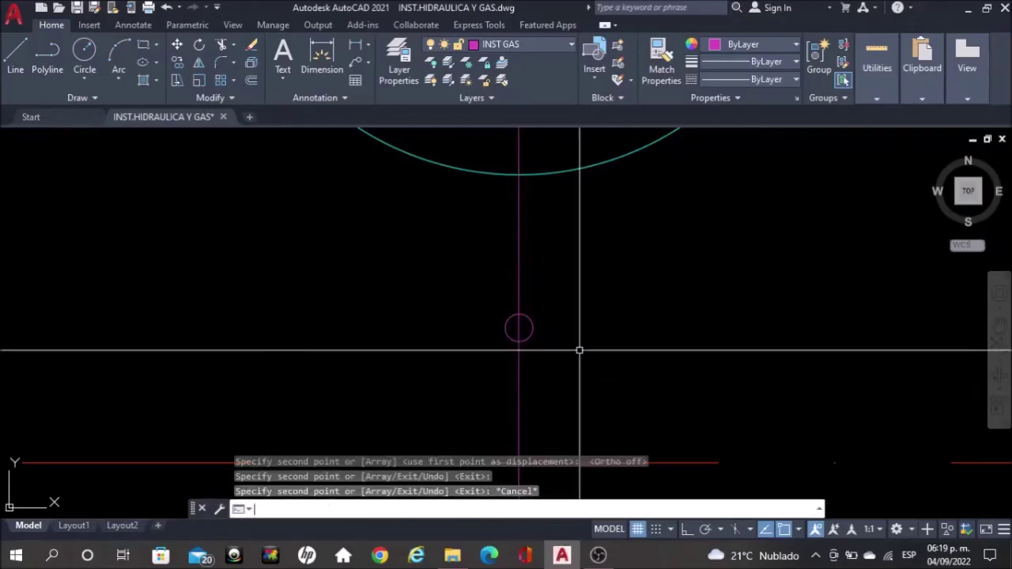
pyautogui.scroll(2, 557, 333)
pyautogui.write('tr')
pyautogui.press('Return')
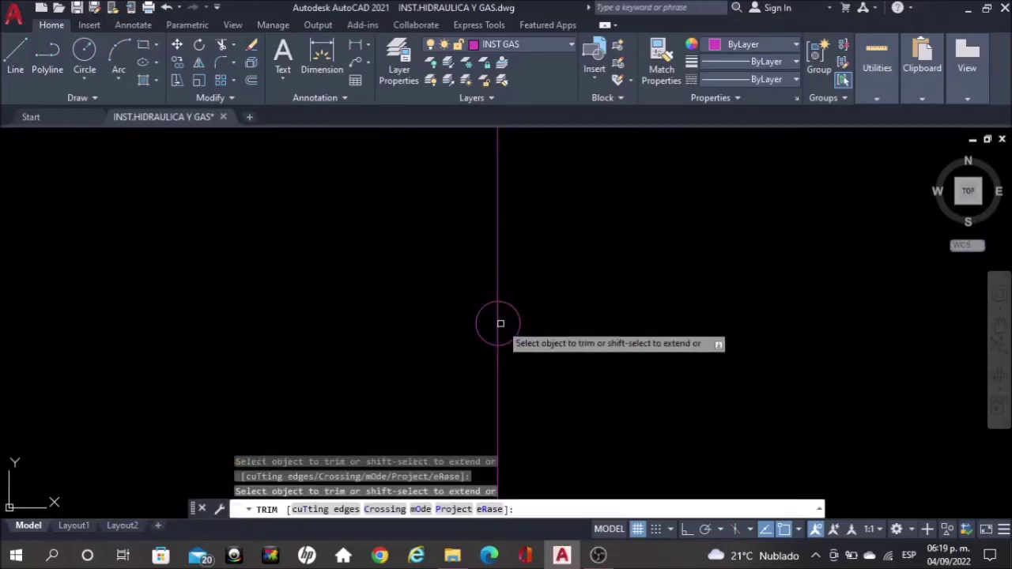
# - Trim the gas line segment running through the new riser circle below the tank
pyautogui.click(498, 324)
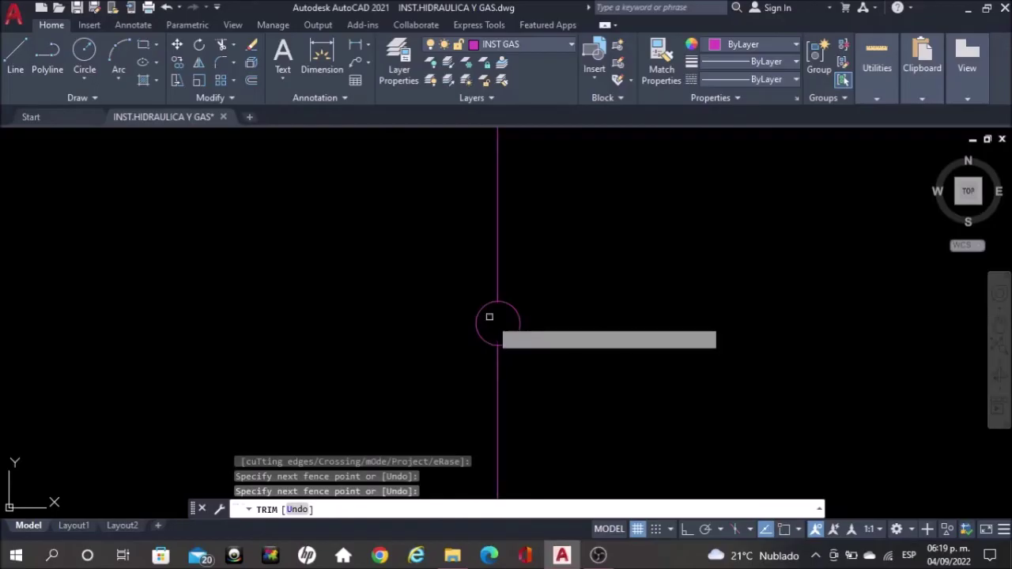
pyautogui.scroll(-2, 494, 324)
pyautogui.press('Escape')
pyautogui.scroll(-2, 519, 391)
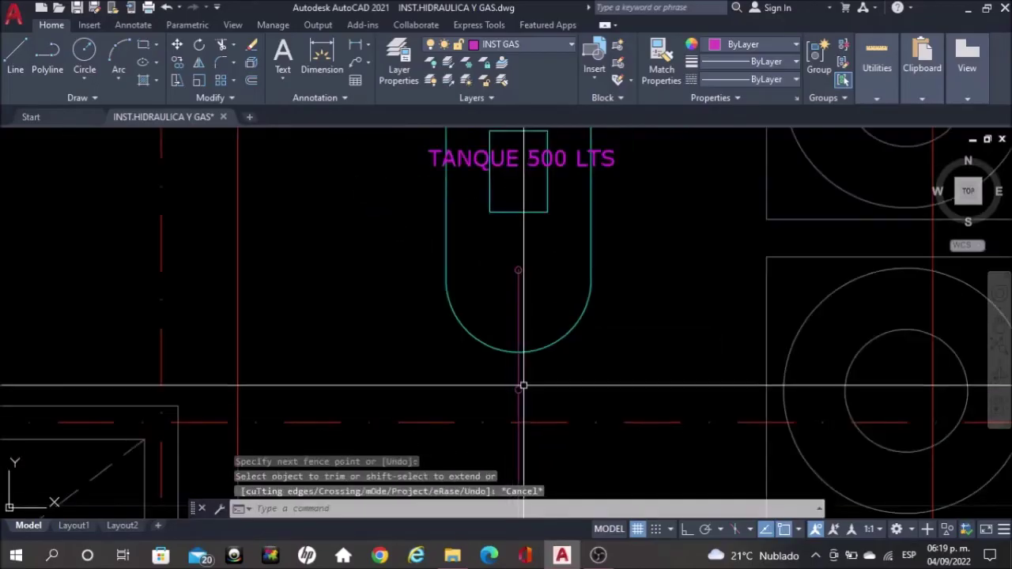
pyautogui.scroll(3, 521, 261)
pyautogui.scroll(2, 514, 308)
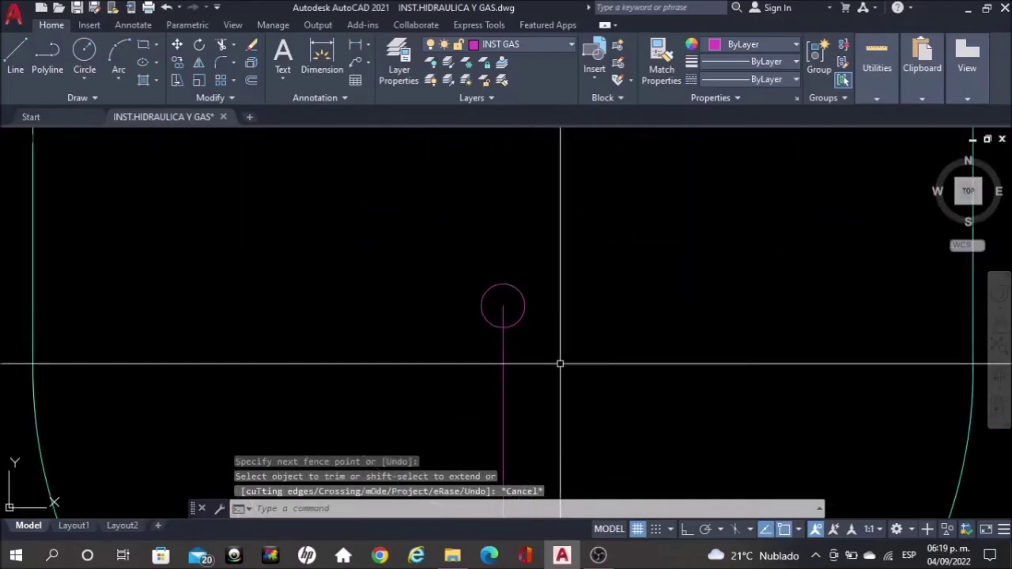
pyautogui.press('Return')
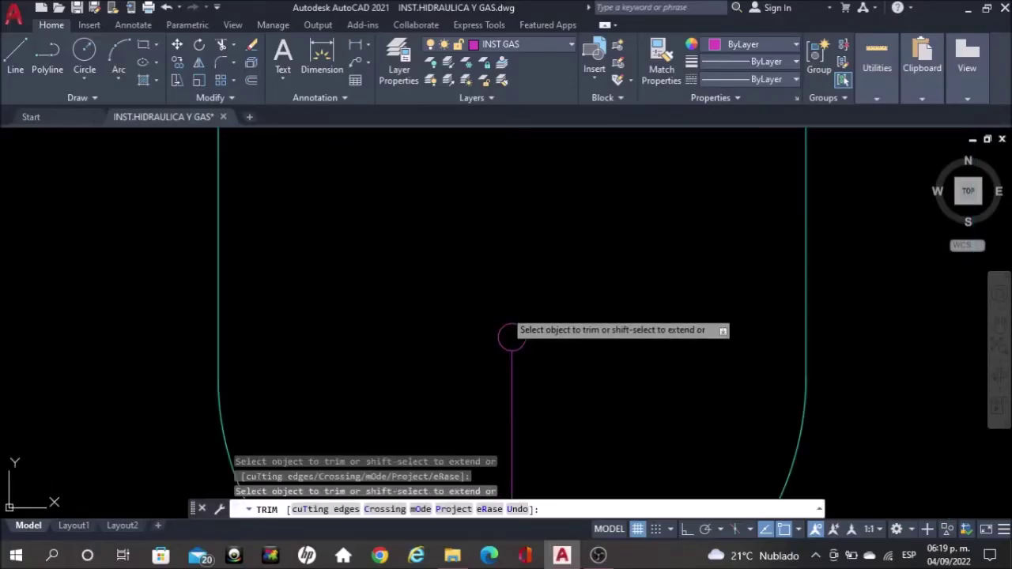
pyautogui.press('Escape')
pyautogui.scroll(-2, 524, 387)
pyautogui.scroll(-1, 522, 403)
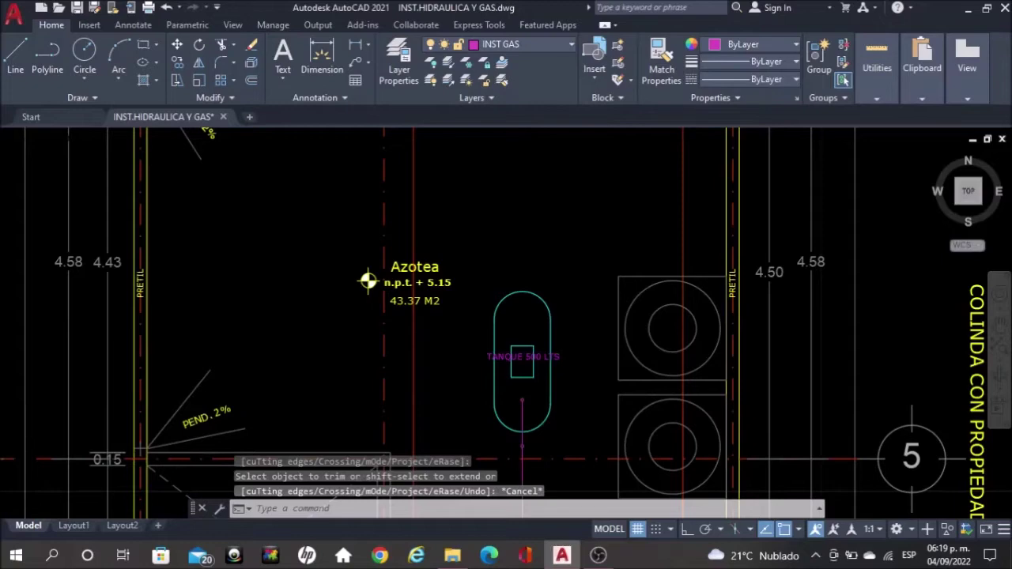
pyautogui.scroll(-2, 498, 332)
# - Zoom from the floor plans to the tank close-up and select the riser circle beneath it
pyautogui.moveTo(675, 297); pyautogui.dragTo(791, 301, button='middle')
pyautogui.scroll(-1, 430, 317)
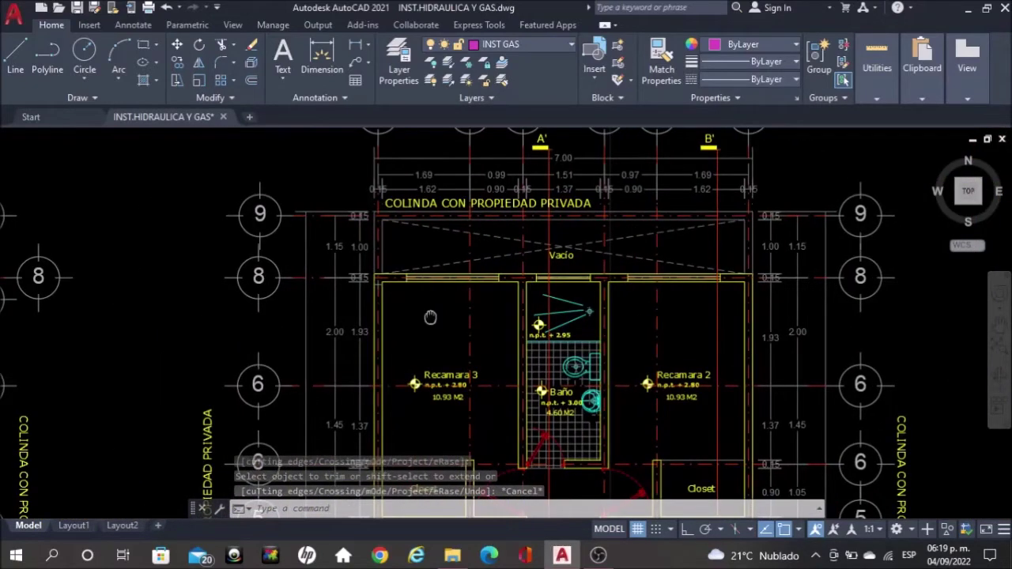
pyautogui.moveTo(430, 317); pyautogui.dragTo(872, 317, button='middle')
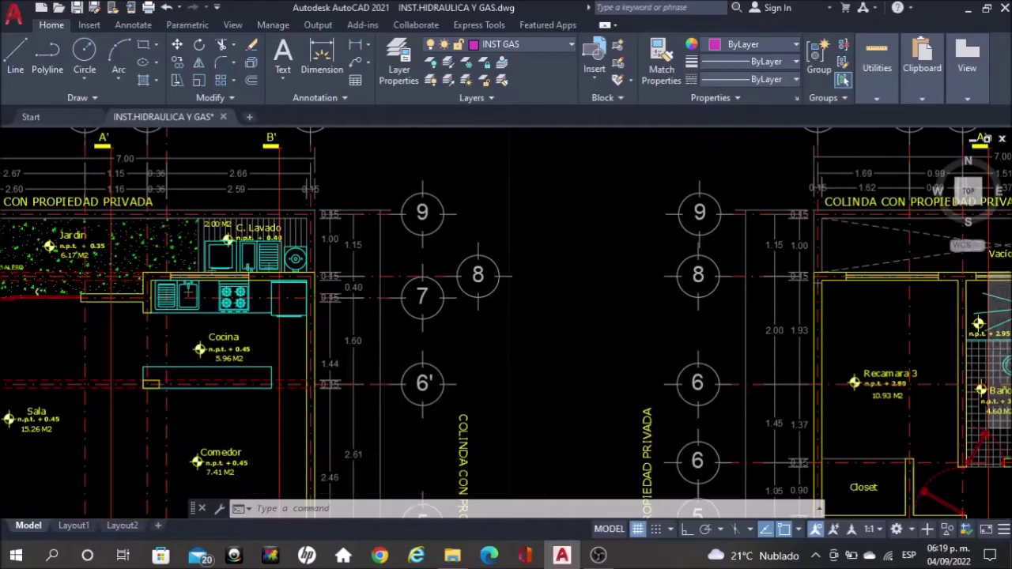
pyautogui.scroll(2, 214, 257)
pyautogui.scroll(2, 287, 330)
pyautogui.scroll(-1, 287, 330)
pyautogui.scroll(-3, 215, 253)
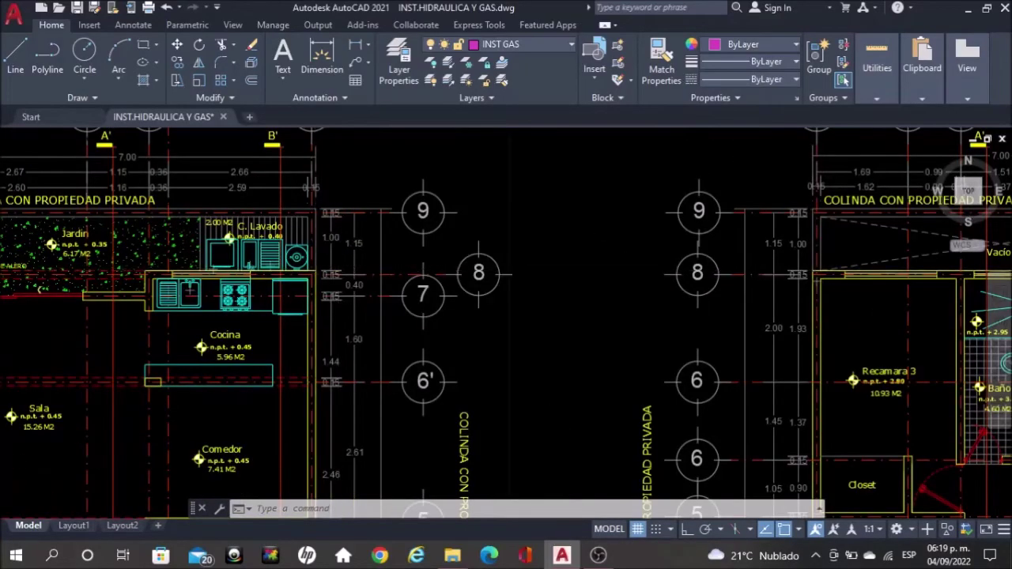
pyautogui.scroll(5, 311, 269)
pyautogui.scroll(1, 340, 286)
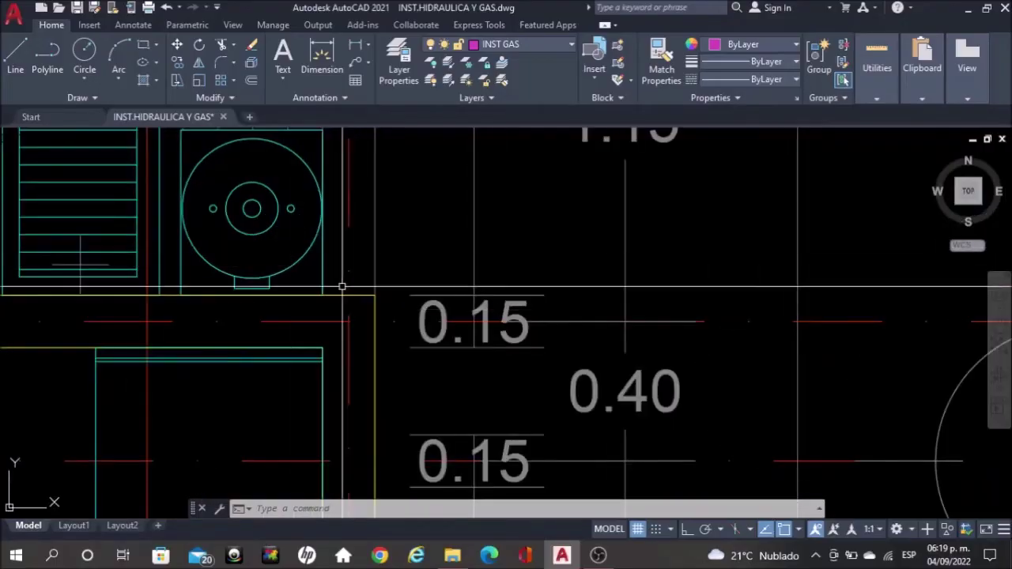
pyautogui.scroll(-1, 346, 271)
pyautogui.scroll(-1, 302, 271)
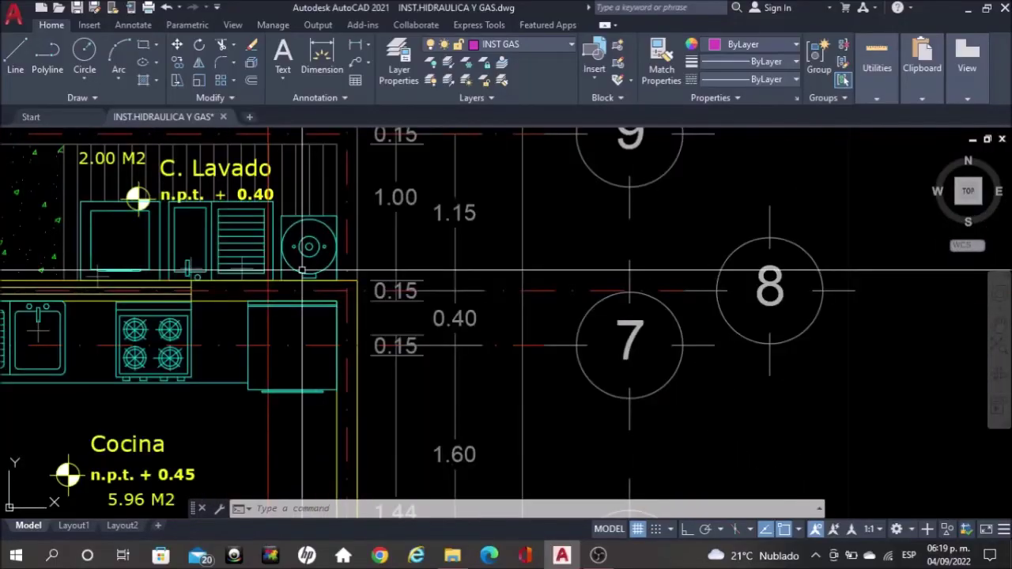
pyautogui.scroll(-2, 302, 271)
pyautogui.scroll(-2, 302, 270)
pyautogui.scroll(-1, 835, 313)
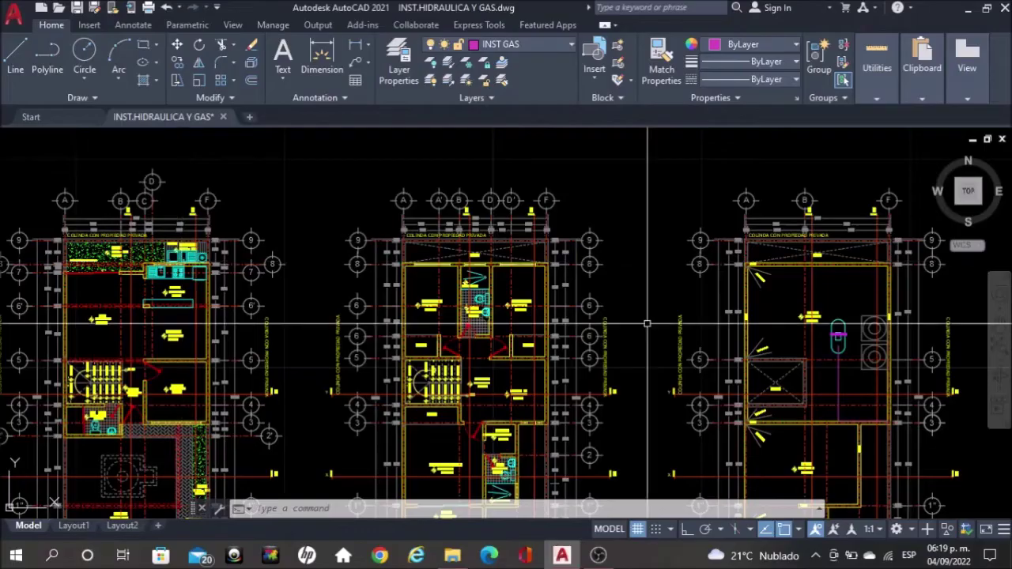
pyautogui.scroll(4, 835, 313)
pyautogui.scroll(2, 834, 312)
pyautogui.scroll(2, 801, 334)
pyautogui.scroll(2, 790, 355)
pyautogui.scroll(1, 775, 366)
pyautogui.scroll(3, 746, 352)
pyautogui.click(742, 387)
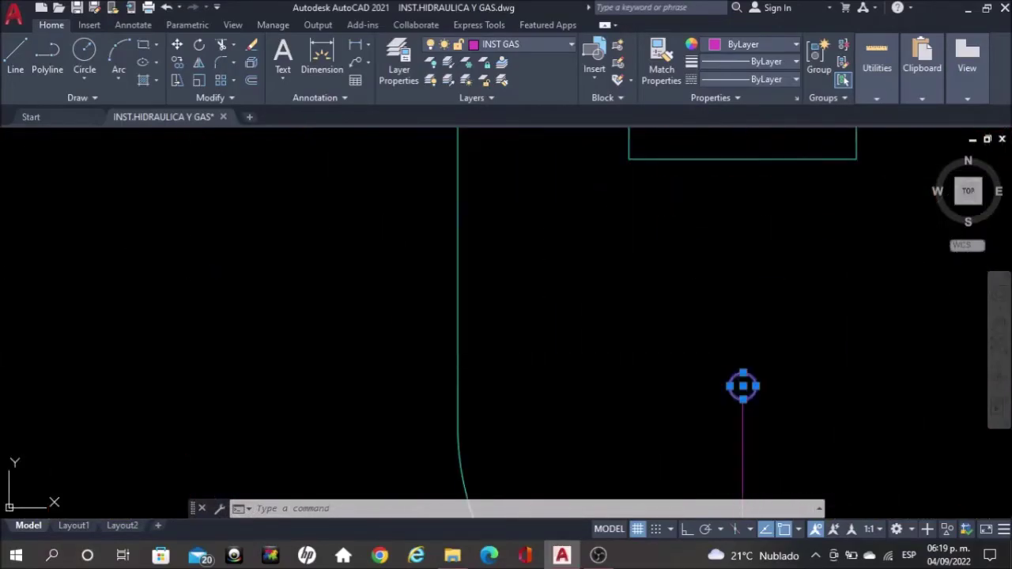
# - Copy the riser circle to the wall corner at the lower-right of the round laundry appliance
pyautogui.write('co')
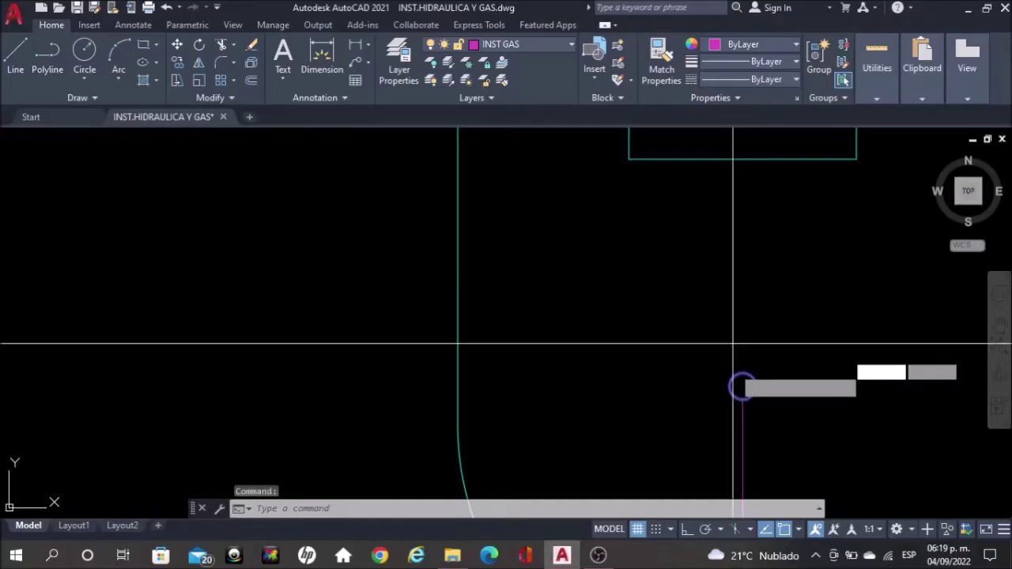
pyautogui.press('Return')
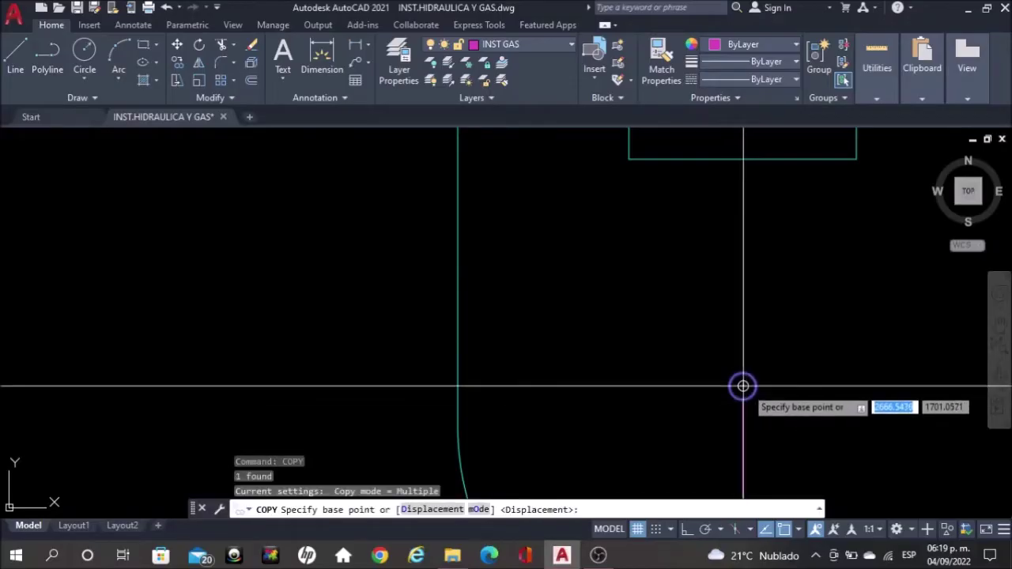
pyautogui.click(742, 387)
pyautogui.scroll(-2, 741, 389)
pyautogui.scroll(-2, 740, 396)
pyautogui.scroll(-2, 738, 400)
pyautogui.scroll(-3, 738, 403)
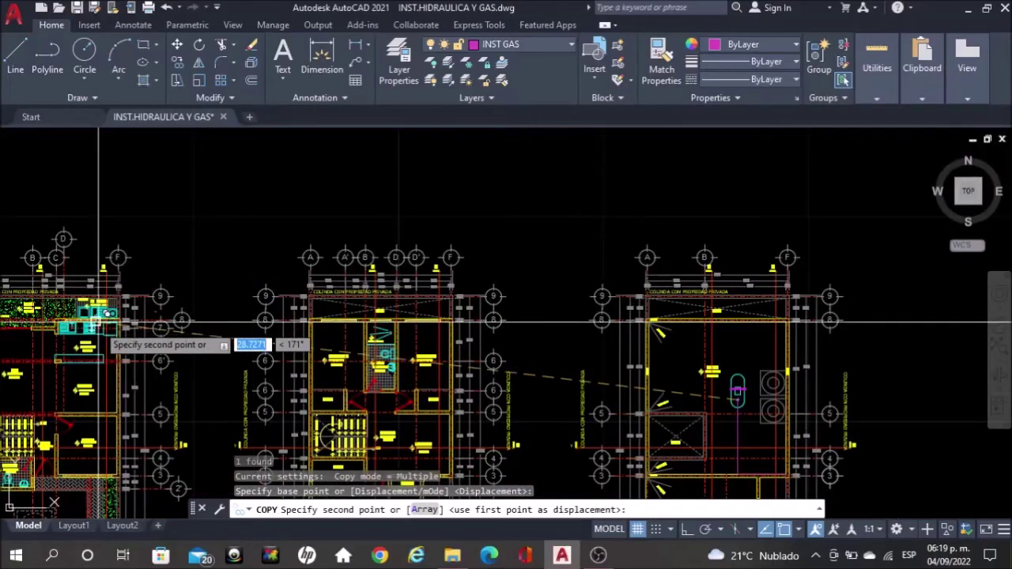
pyautogui.scroll(5, 119, 317)
pyautogui.scroll(2, 263, 253)
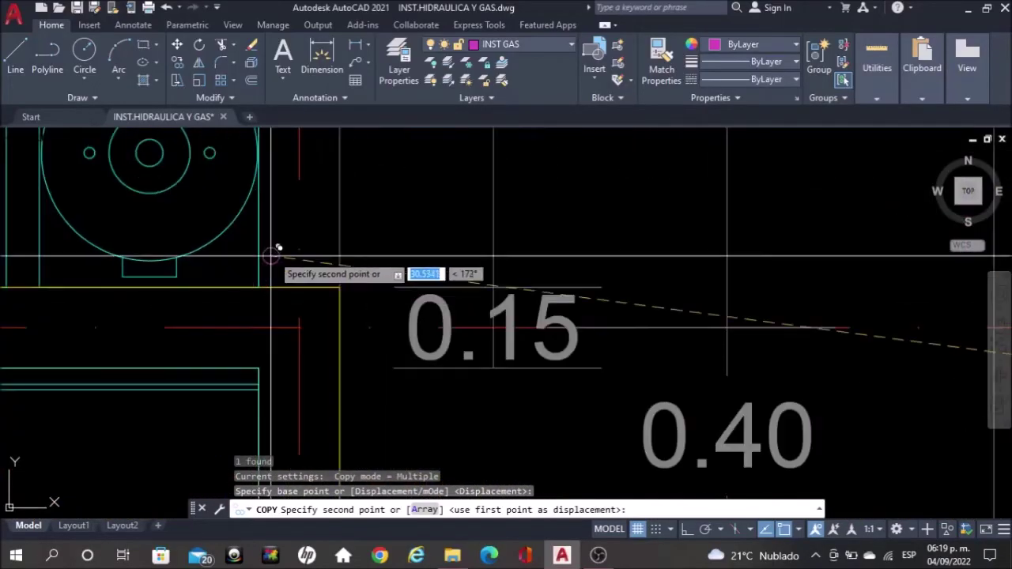
pyautogui.scroll(2, 280, 249)
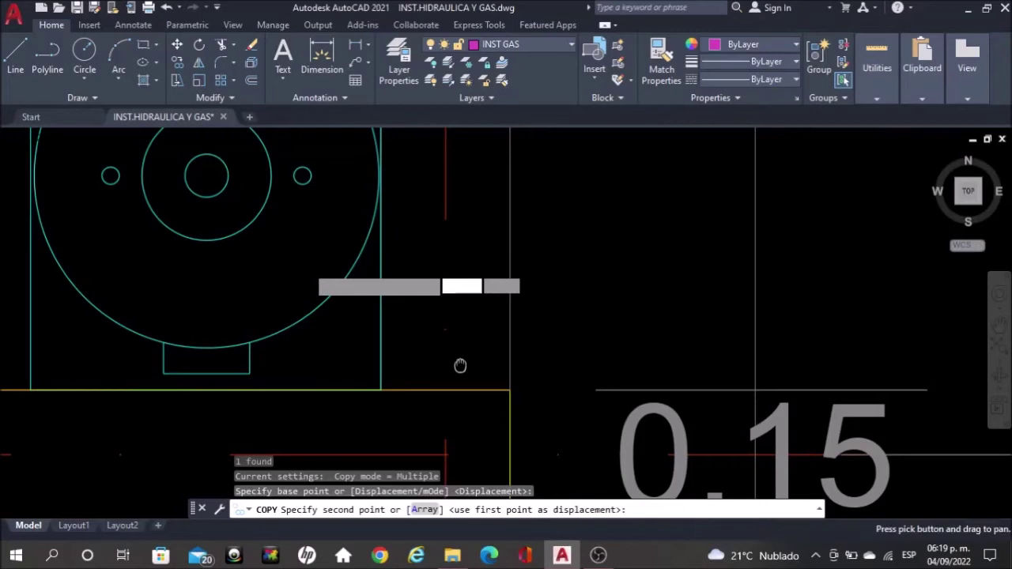
pyautogui.scroll(-1, 462, 362)
pyautogui.scroll(1, 470, 359)
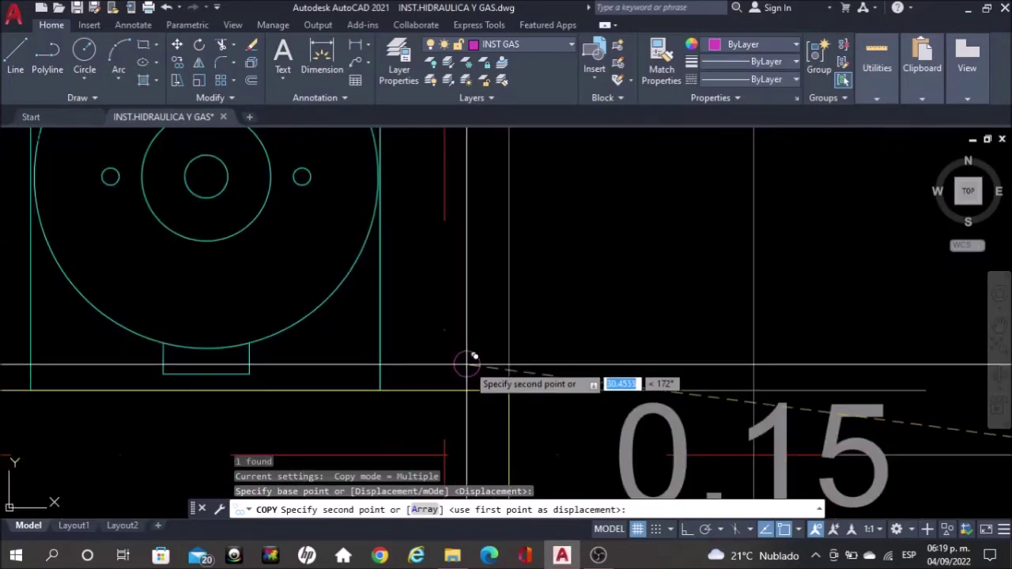
pyautogui.scroll(2, 489, 361)
pyautogui.scroll(-2, 485, 369)
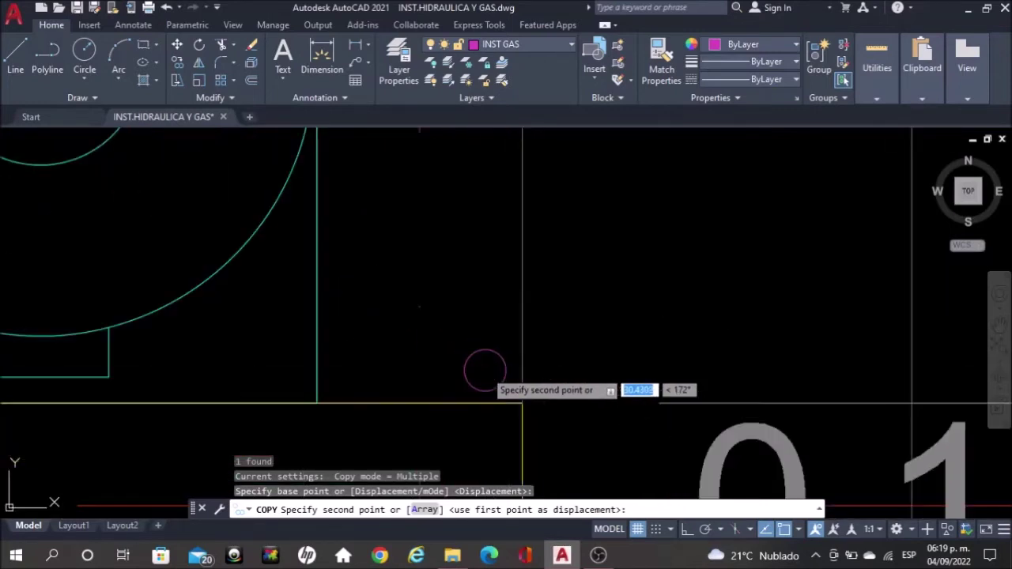
pyautogui.scroll(-2, 491, 362)
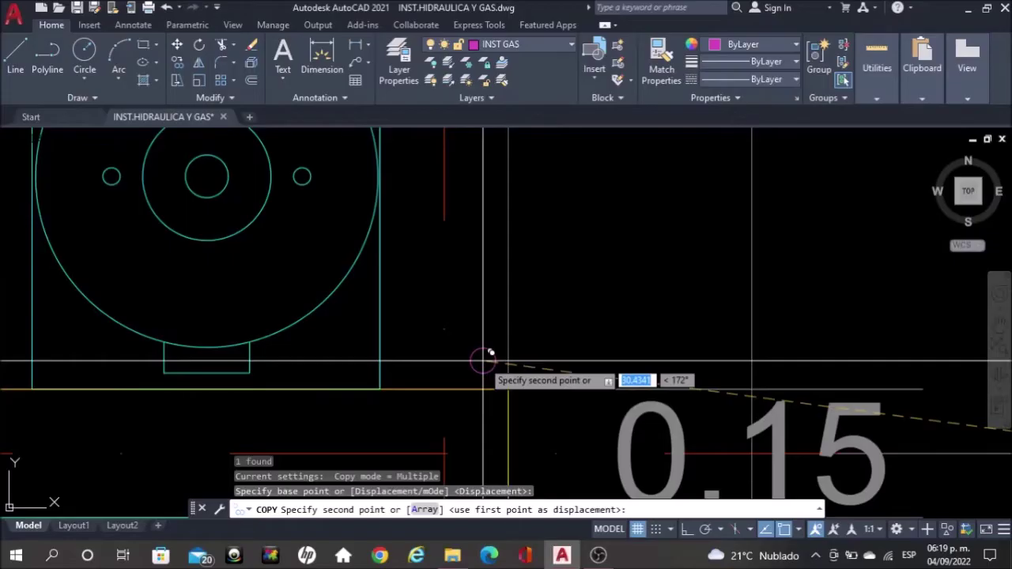
pyautogui.scroll(2, 464, 361)
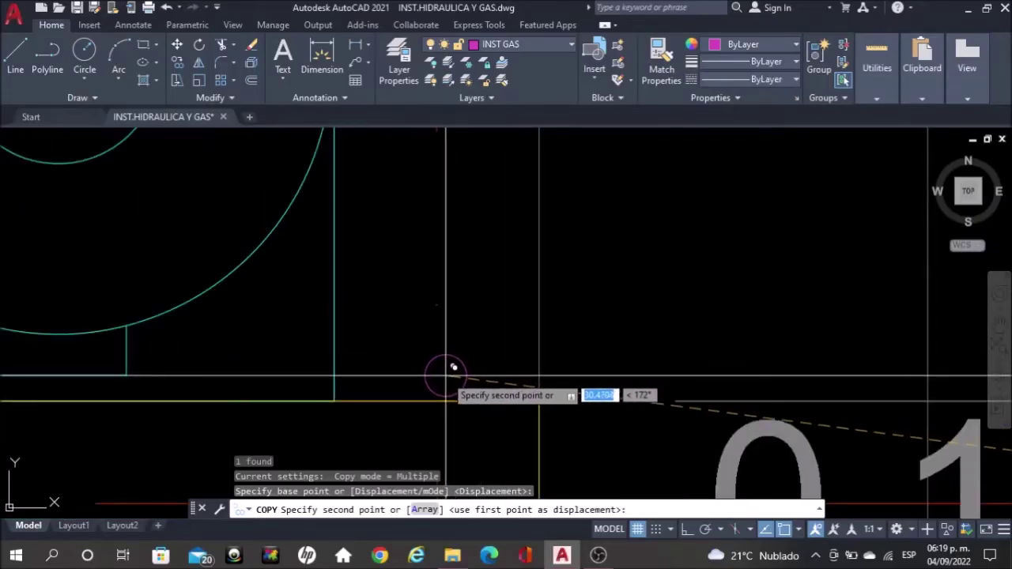
pyautogui.click(453, 367)
pyautogui.scroll(-3, 453, 367)
pyautogui.scroll(-2, 453, 367)
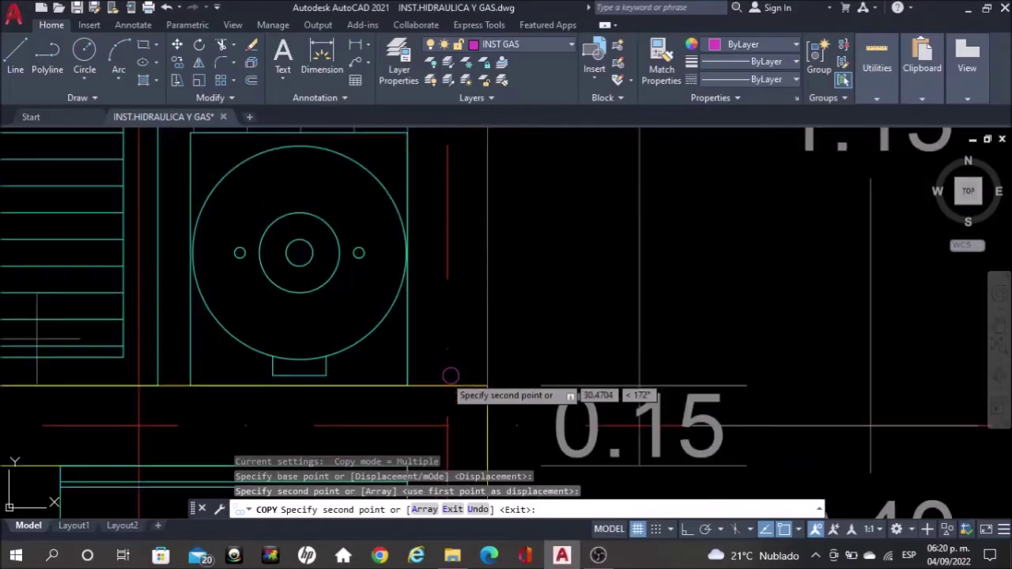
pyautogui.scroll(-2, 453, 367)
pyautogui.press('Escape')
pyautogui.scroll(2, 455, 358)
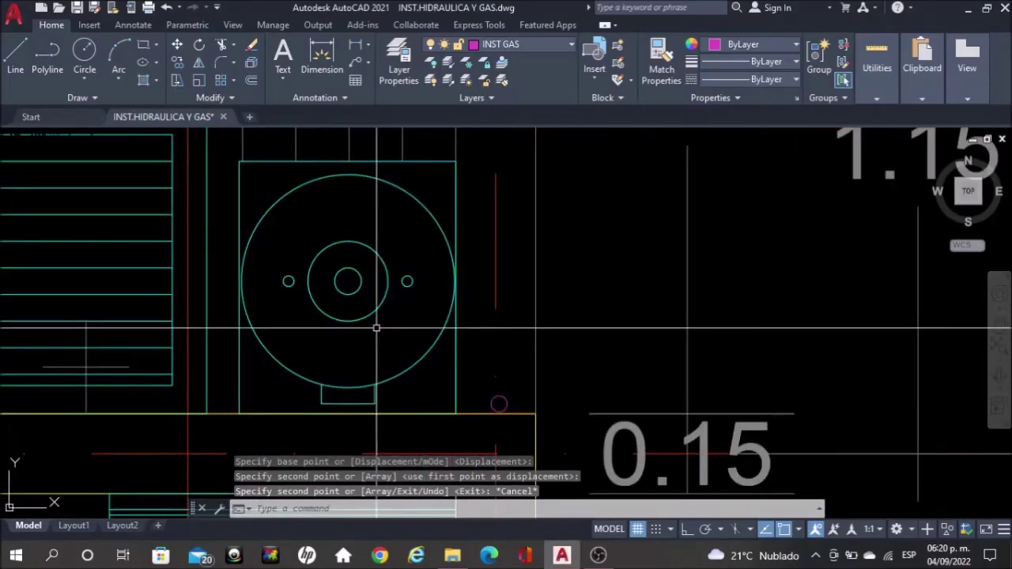
pyautogui.moveTo(461, 345); pyautogui.dragTo(617, 301, button='middle')
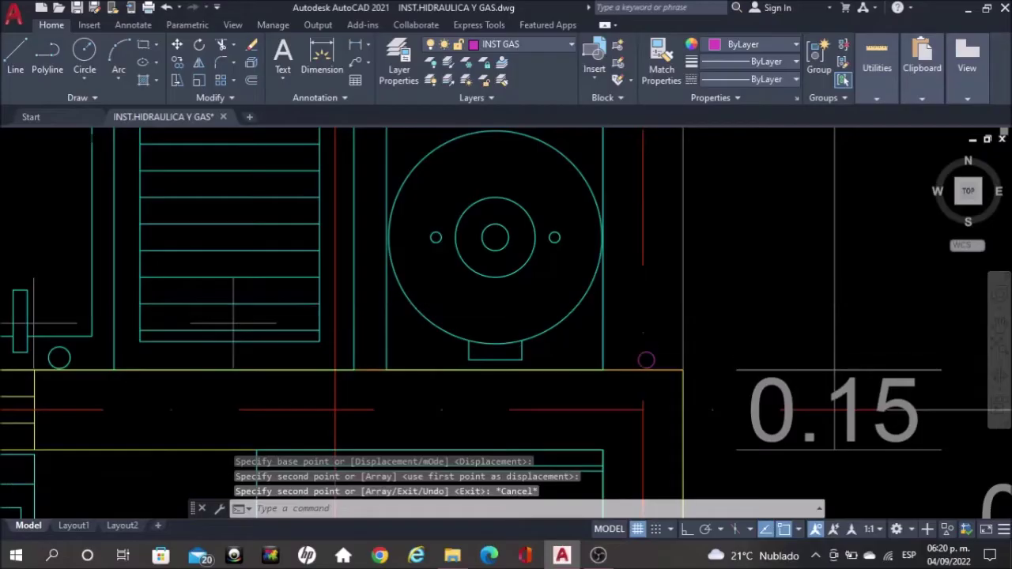
pyautogui.scroll(-2, 624, 309)
pyautogui.scroll(2, 605, 309)
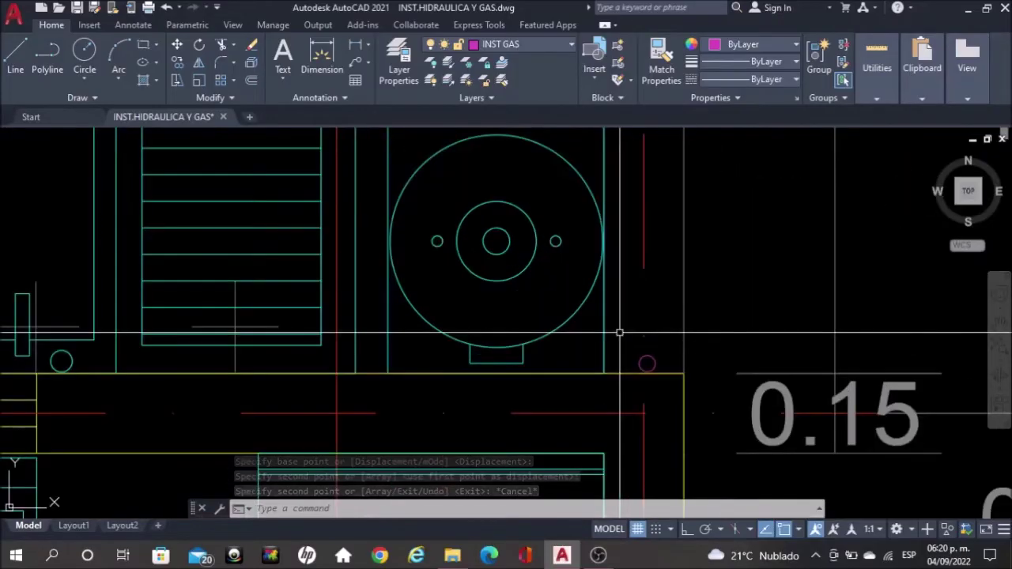
pyautogui.write('line')
pyautogui.press('Return')
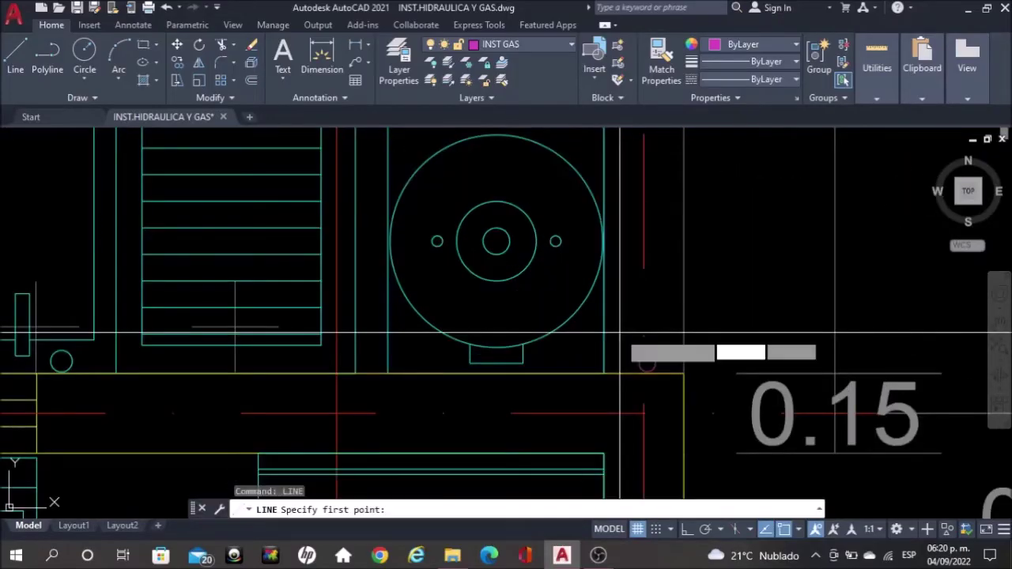
# - Draw an L-shaped Ortho gas line from the appliance centre down and across to the riser circle
pyautogui.press('F8')
pyautogui.scroll(2, 506, 300)
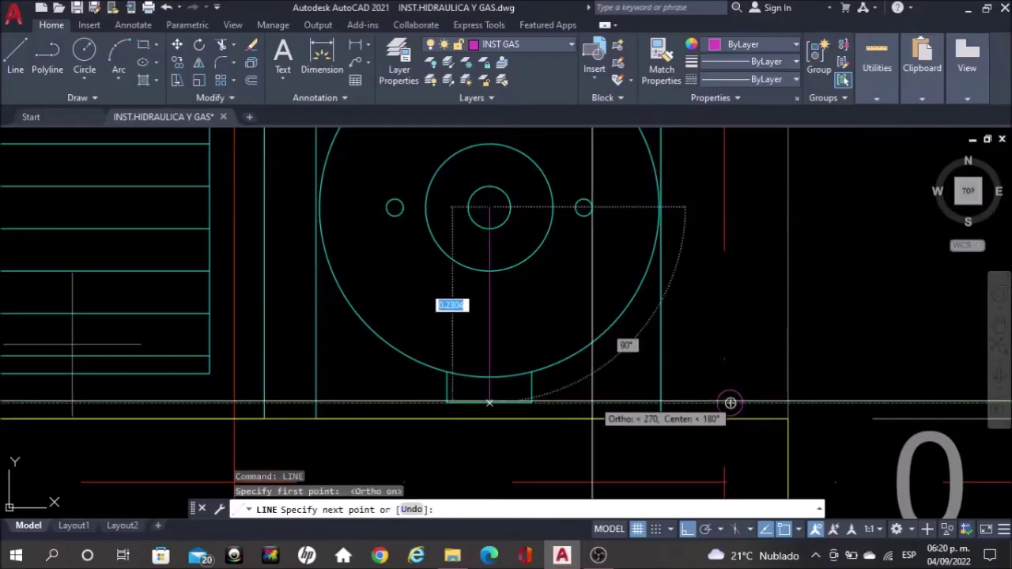
pyautogui.click(585, 365)
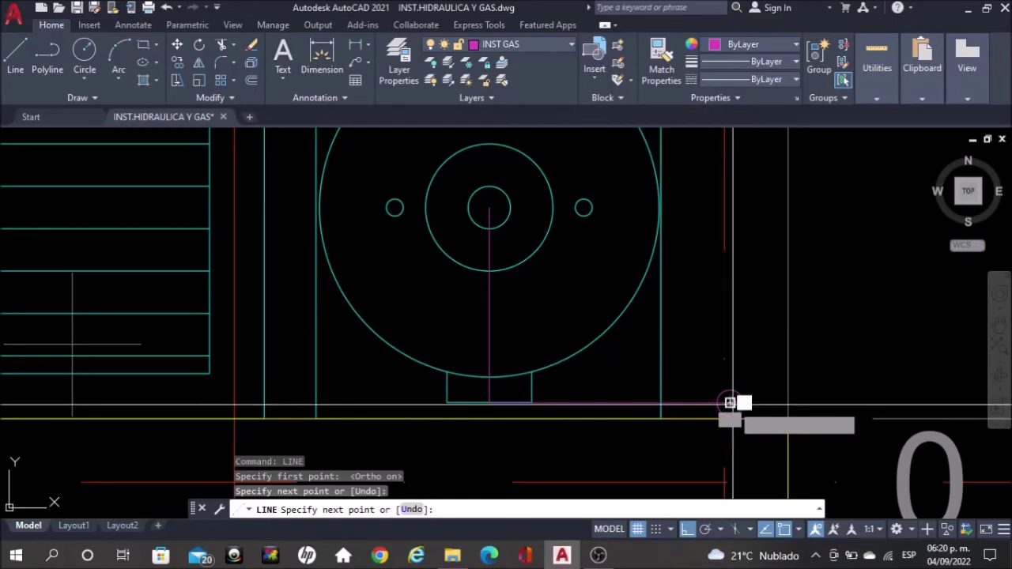
pyautogui.press('Escape')
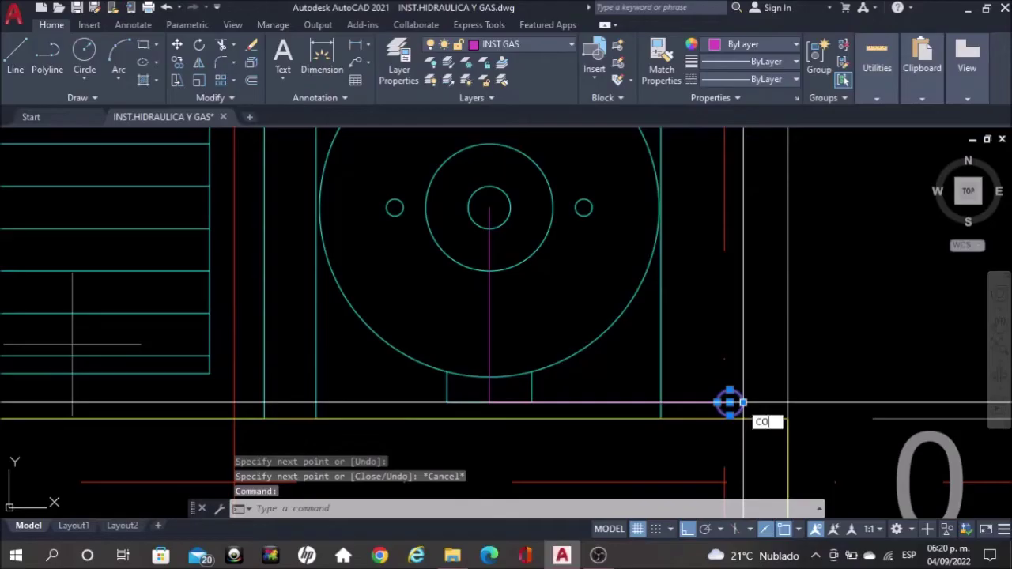
pyautogui.write('copy')
pyautogui.press('Return')
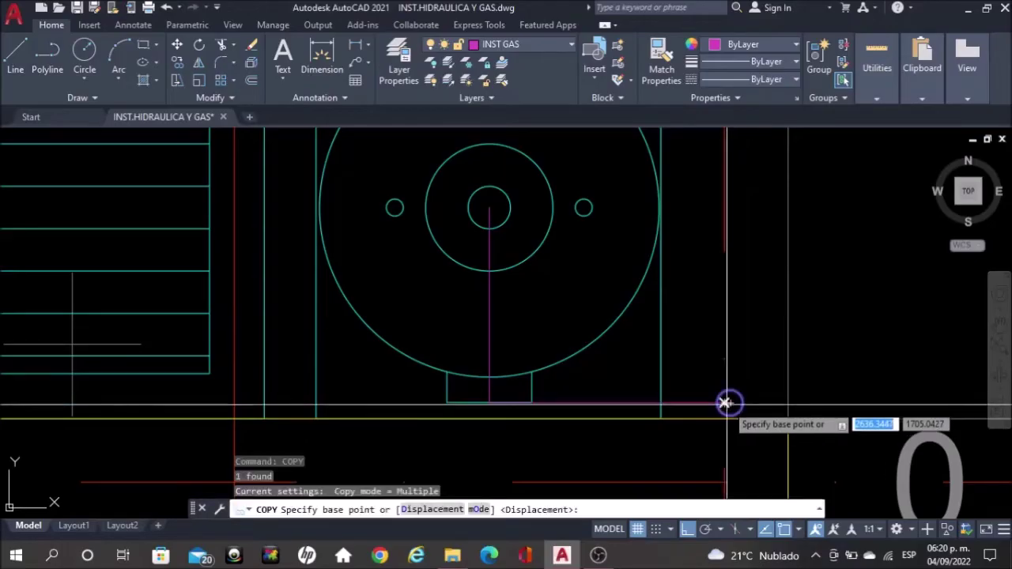
# - Place a copy of the riser circle at the round appliance's centre
pyautogui.click(729, 403)
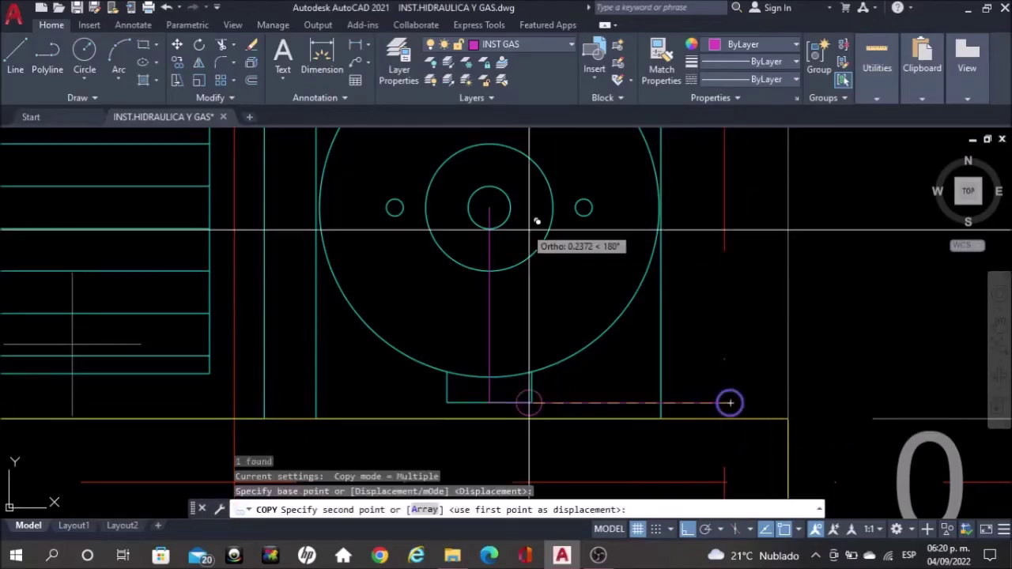
pyautogui.click(490, 207)
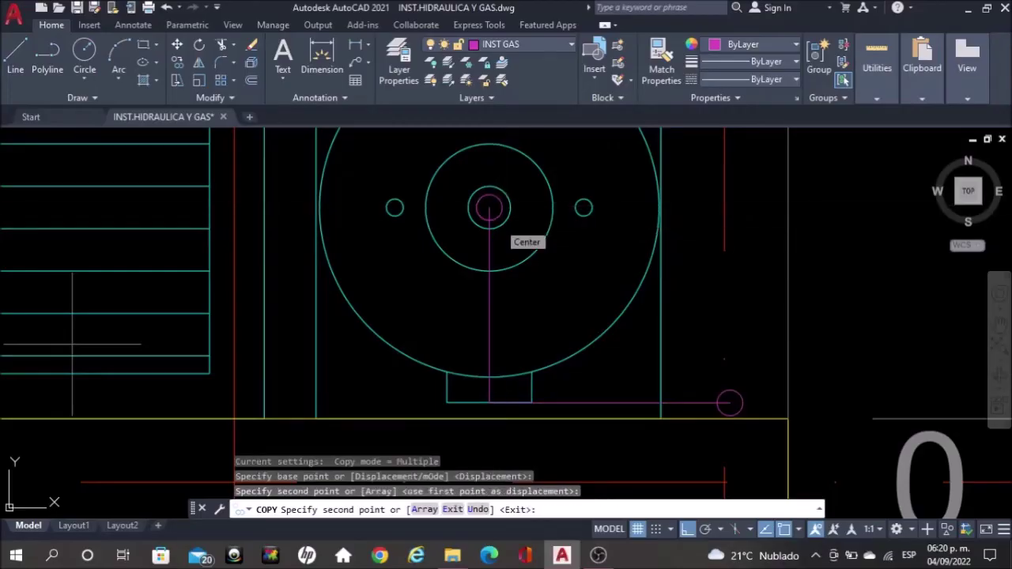
pyautogui.press('Escape')
pyautogui.scroll(-4, 764, 320)
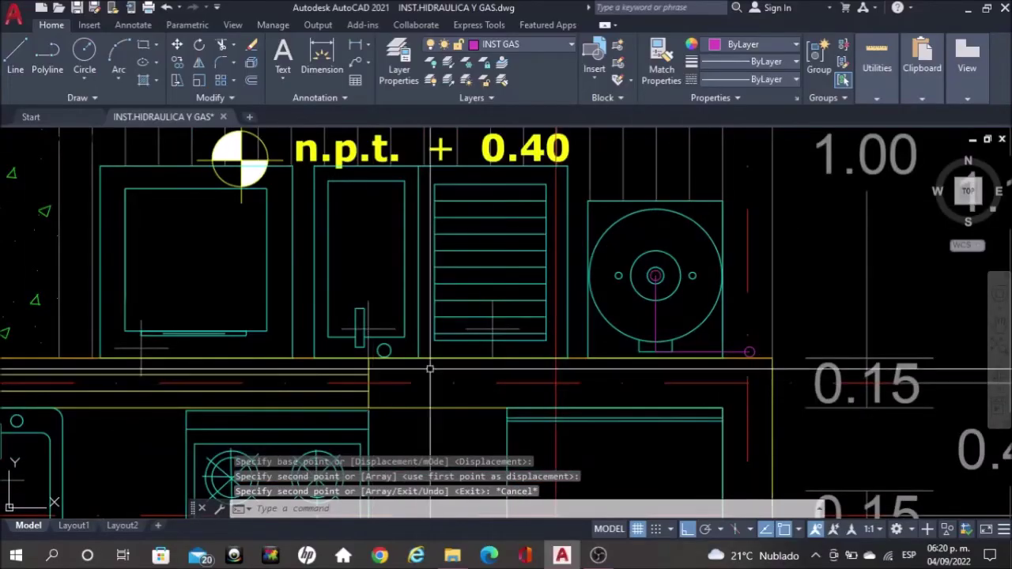
pyautogui.moveTo(518, 383); pyautogui.dragTo(551, 304, button='middle')
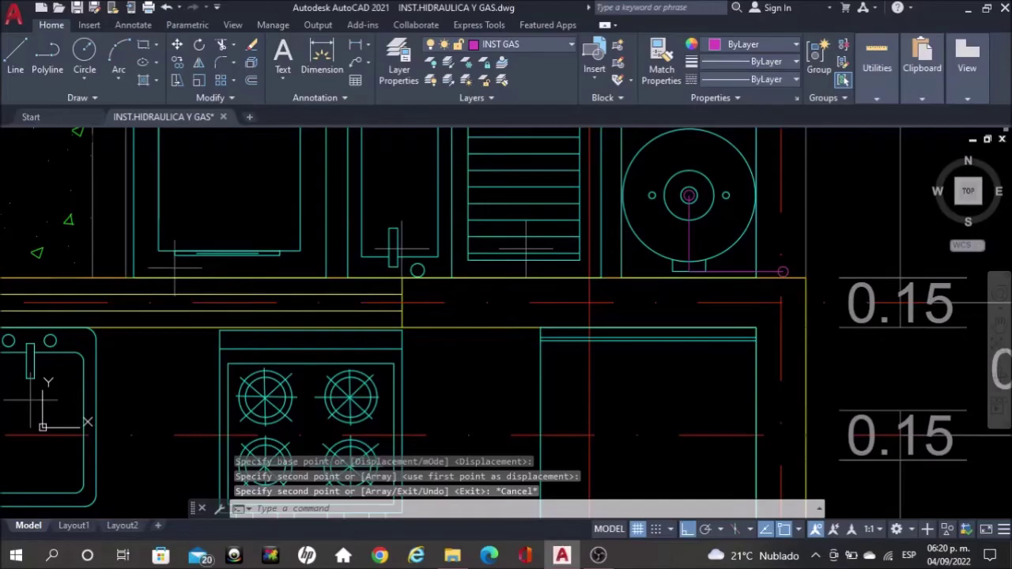
pyautogui.scroll(4, 795, 239)
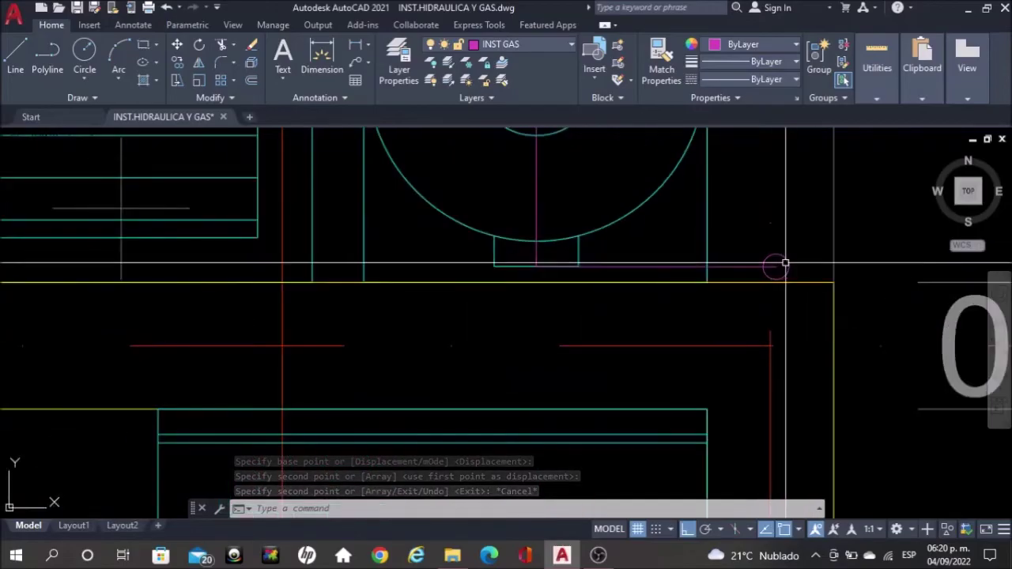
# - Copy the riser circle again to the wall above the kitchen stove burners
pyautogui.press('Escape')
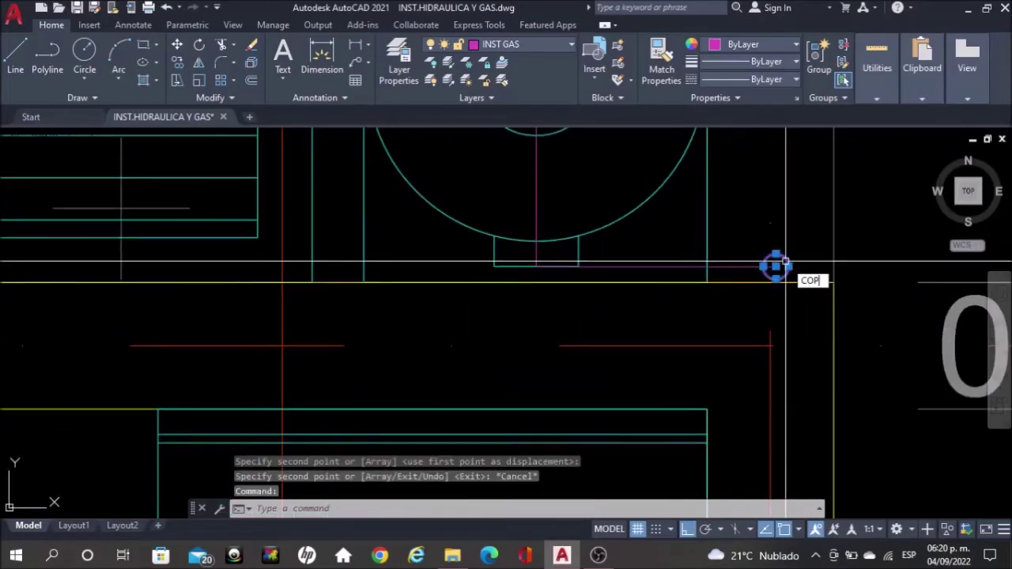
pyautogui.click(774, 266)
pyautogui.press('Return')
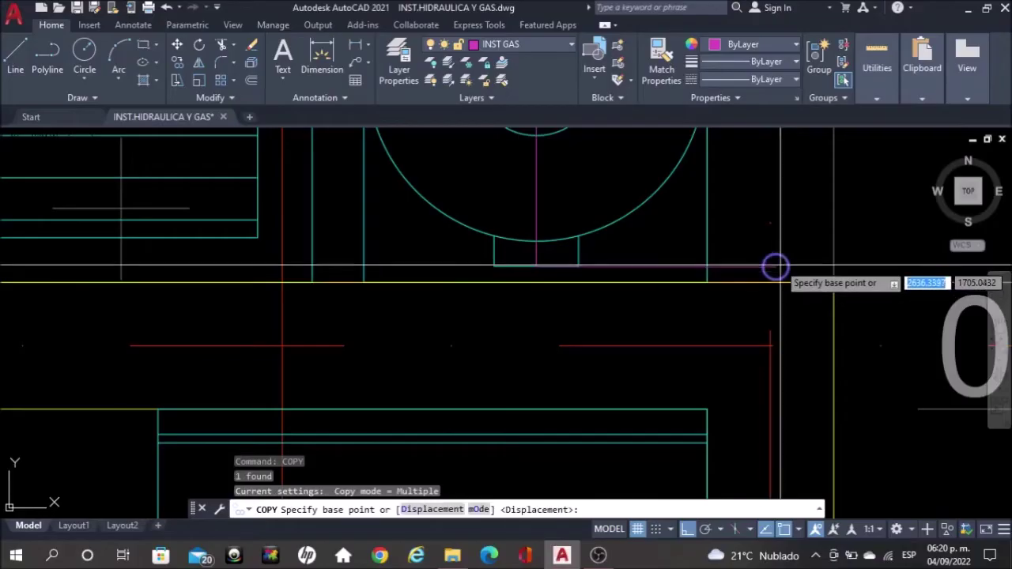
pyautogui.click(774, 267)
pyautogui.scroll(-4, 774, 266)
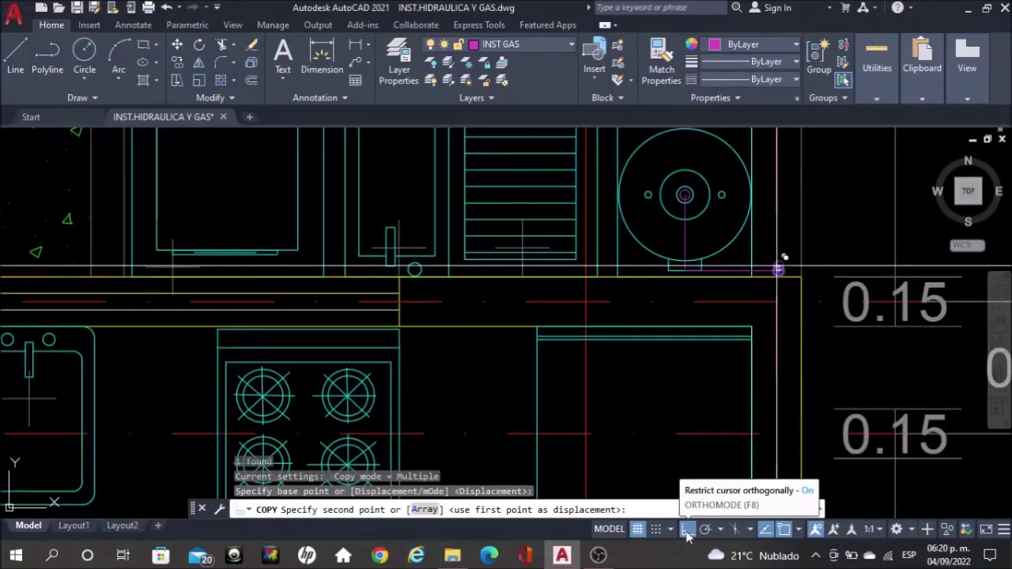
pyautogui.scroll(2, 271, 332)
pyautogui.scroll(1, 267, 334)
pyautogui.scroll(1, 264, 330)
pyautogui.scroll(2, 261, 330)
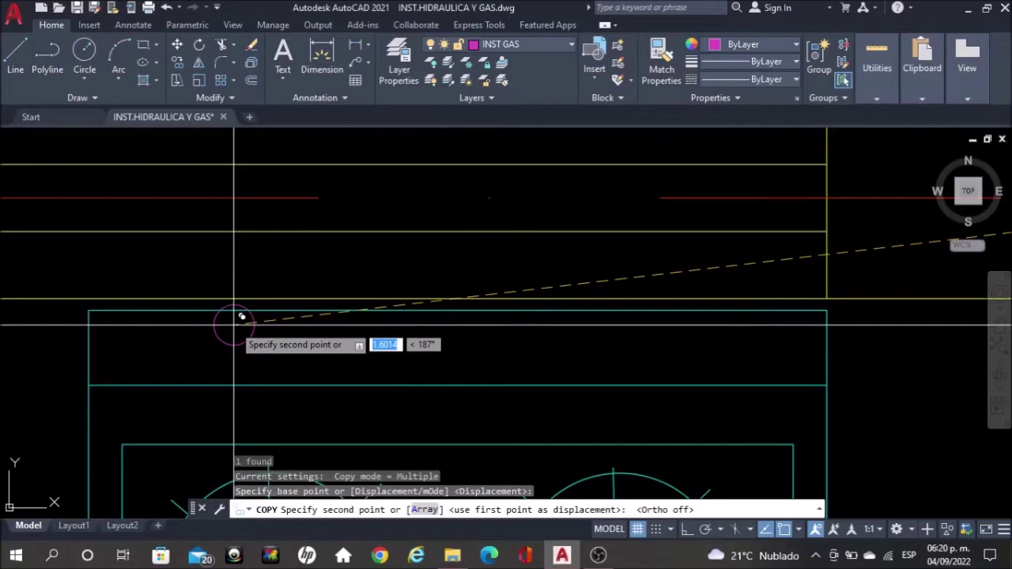
pyautogui.click(233, 324)
pyautogui.press('Escape')
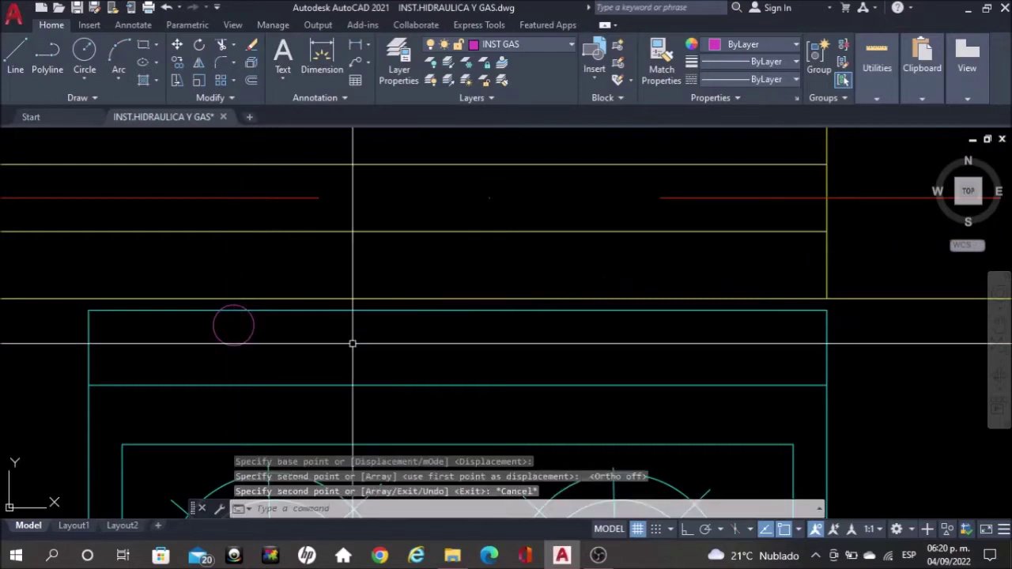
pyautogui.write('l')
pyautogui.press('Return')
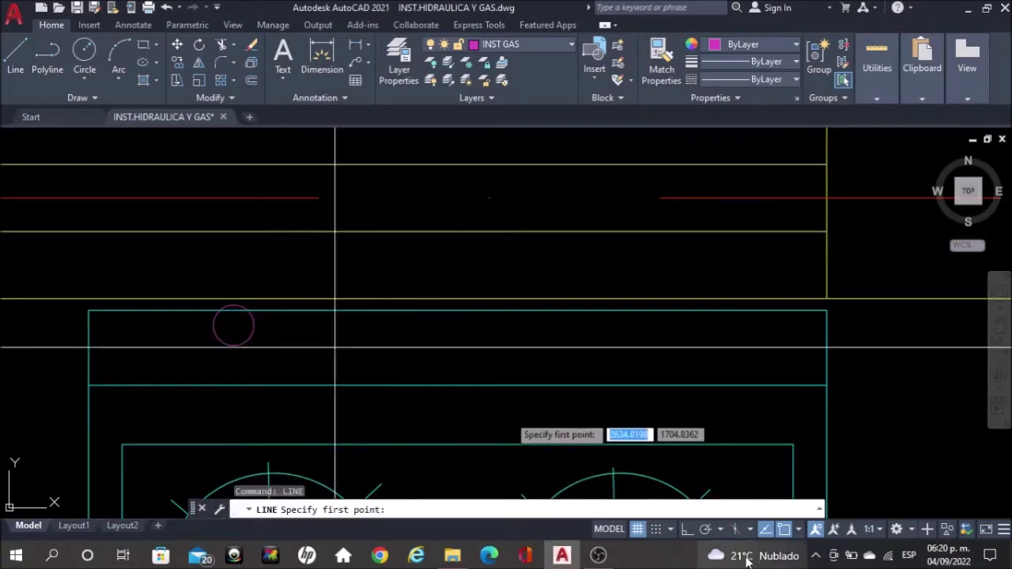
# - With Ortho on, draw the gas line from the stove's riser circle across and up to the appliance's riser circle
pyautogui.press('F8')
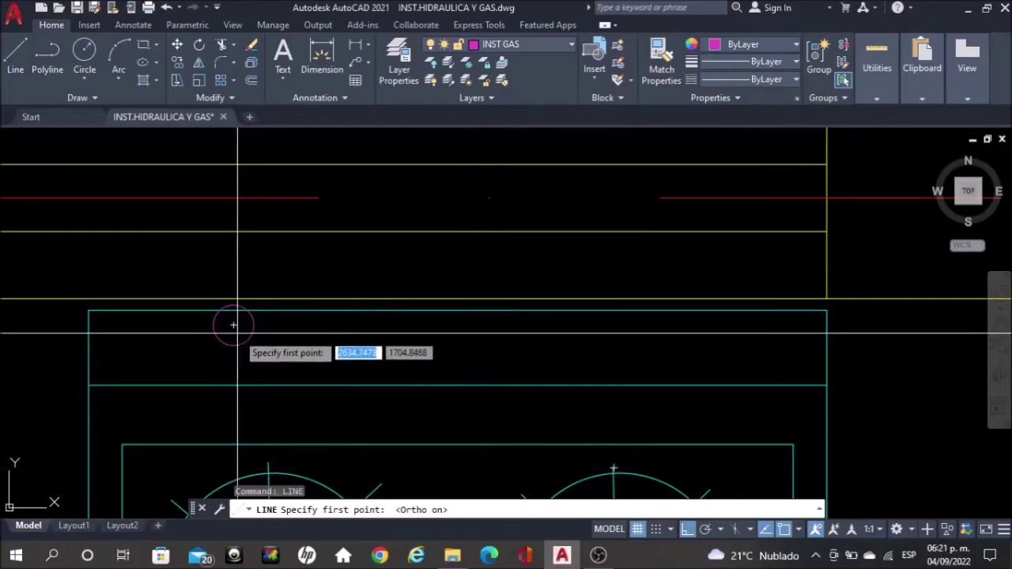
pyautogui.scroll(-5, 234, 326)
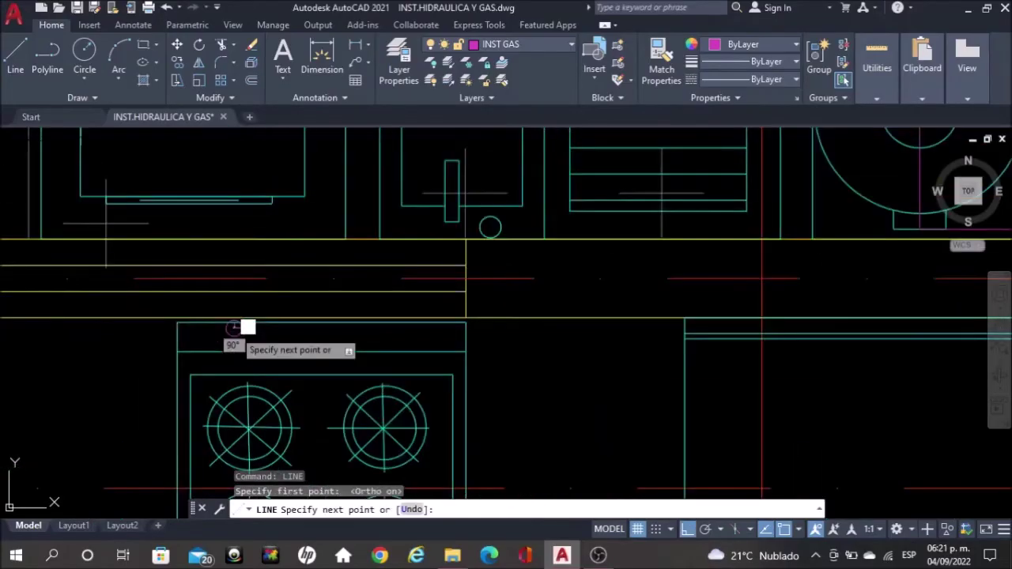
pyautogui.scroll(2, 237, 327)
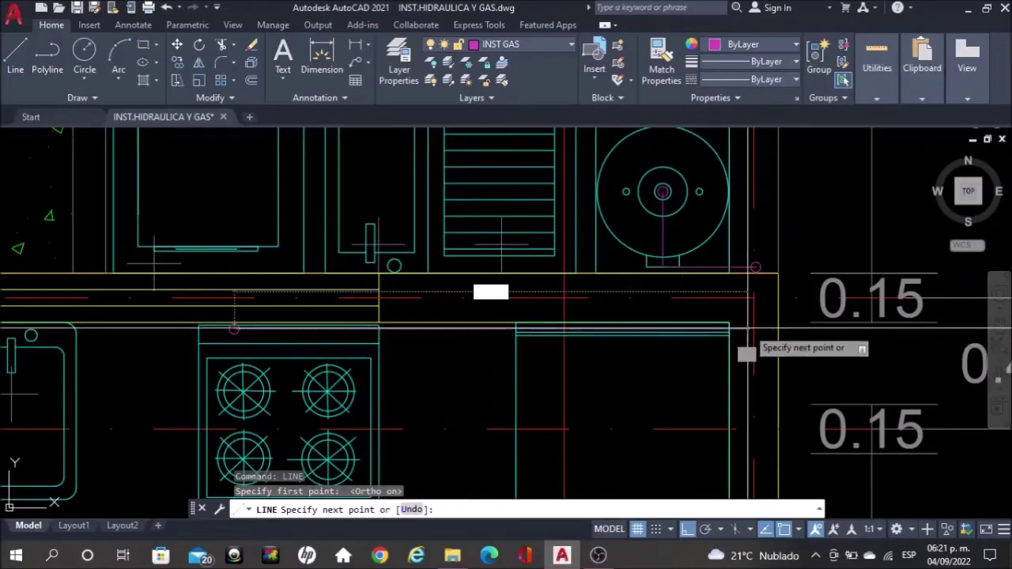
pyautogui.scroll(2, 745, 336)
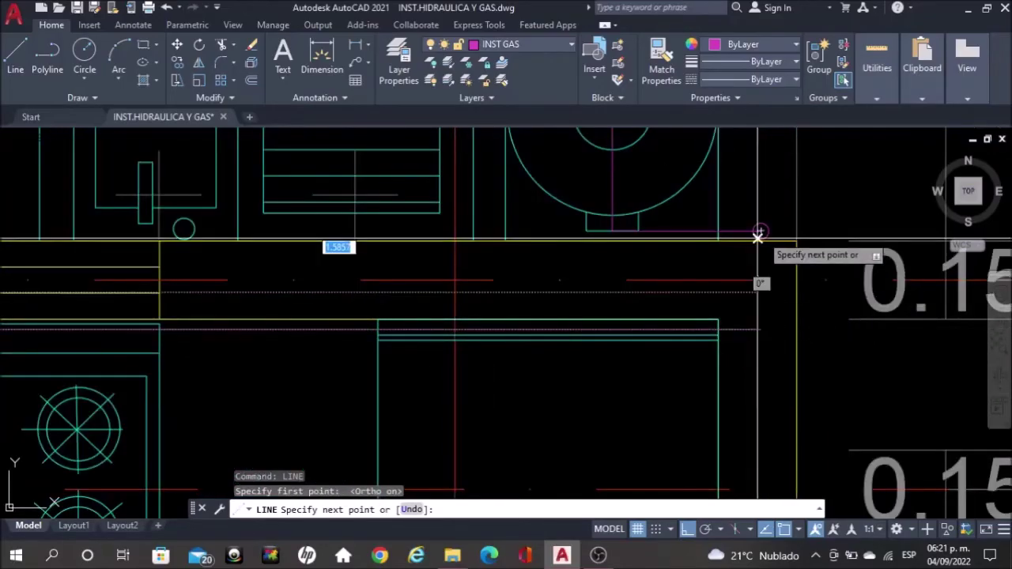
pyautogui.click(760, 328)
pyautogui.scroll(1, 760, 231)
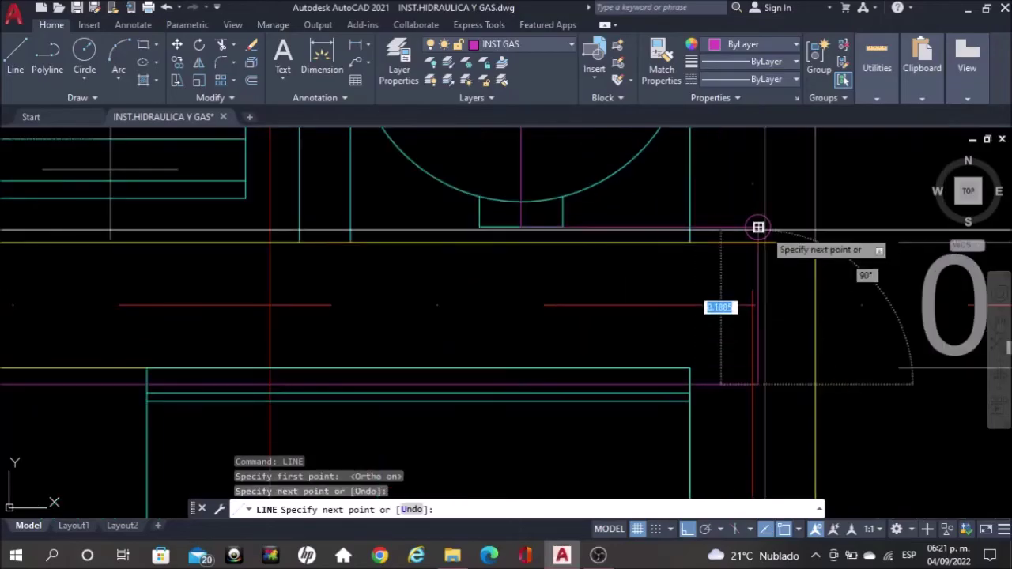
pyautogui.click(757, 227)
pyautogui.press('Escape')
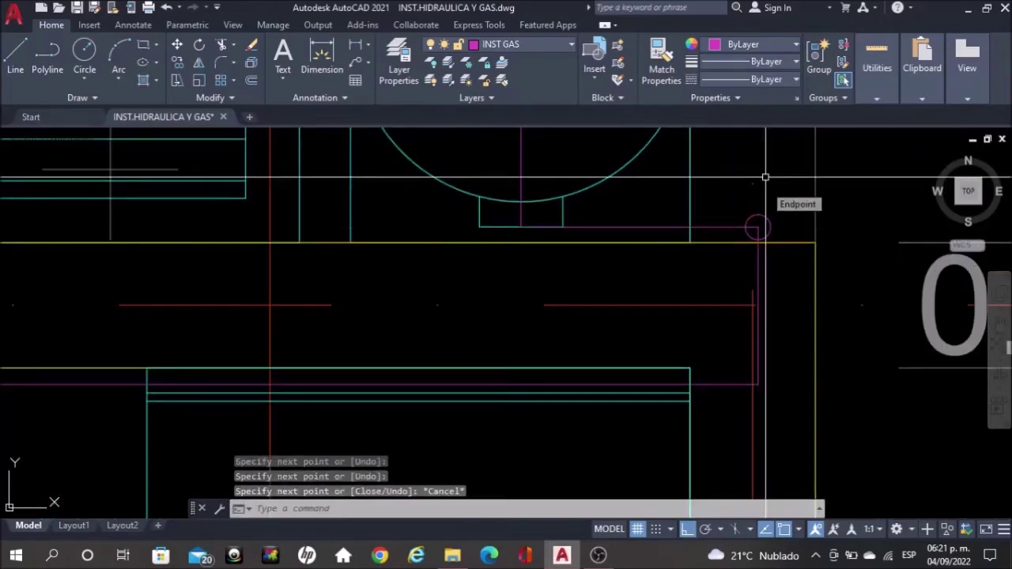
pyautogui.scroll(2, 759, 226)
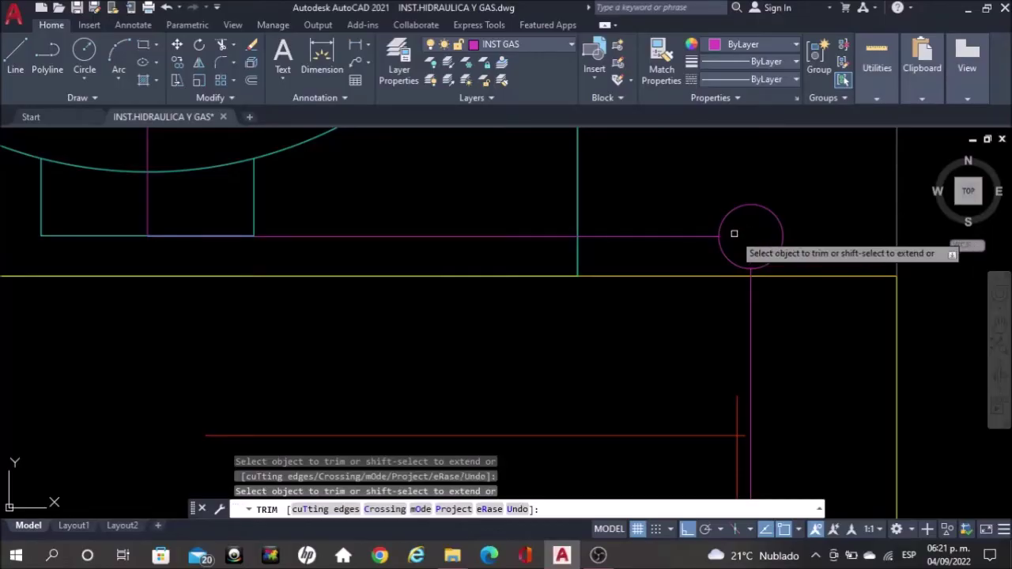
# - Trim the gas line portion inside the riser circle above the stove
pyautogui.press('Escape')
pyautogui.scroll(-2, 490, 293)
pyautogui.scroll(-2, 490, 293)
pyautogui.scroll(-1, 490, 292)
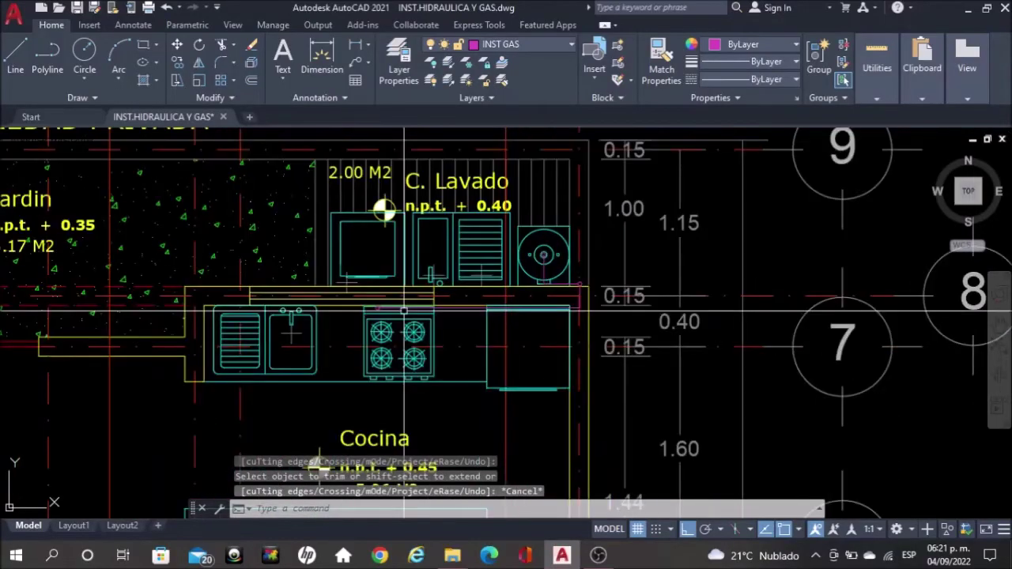
pyautogui.scroll(2, 570, 257)
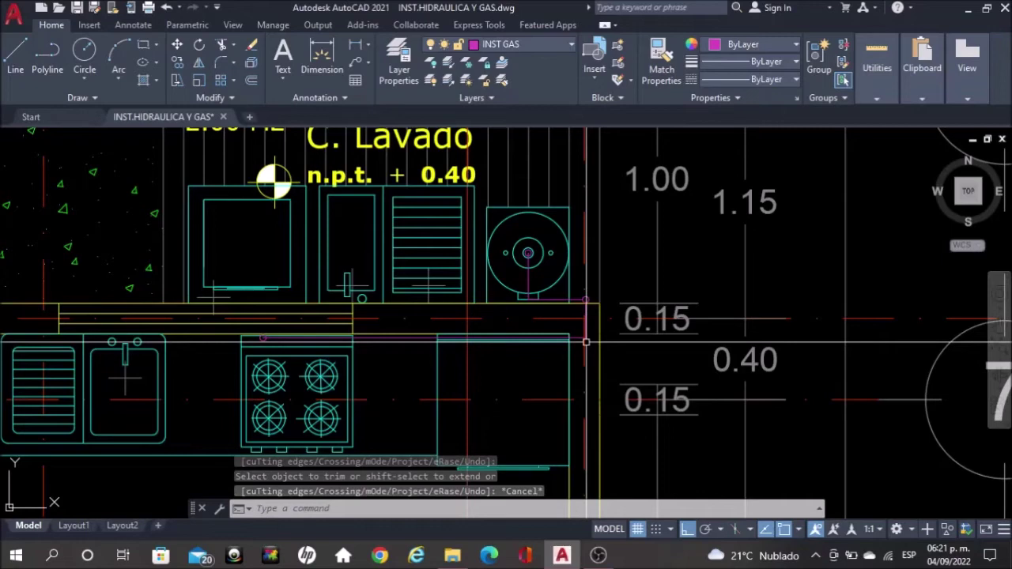
pyautogui.scroll(2, 304, 338)
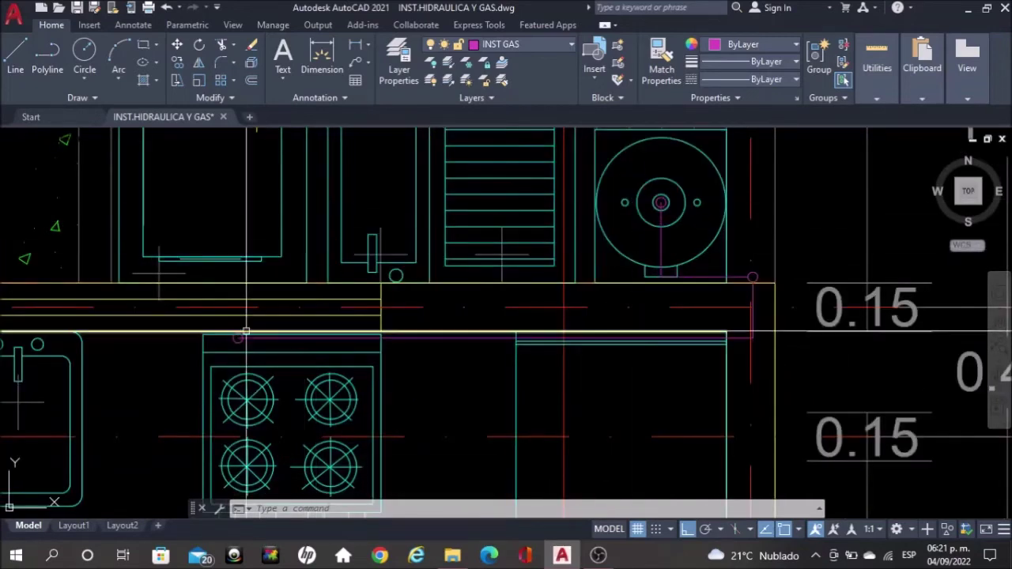
pyautogui.scroll(2, 241, 335)
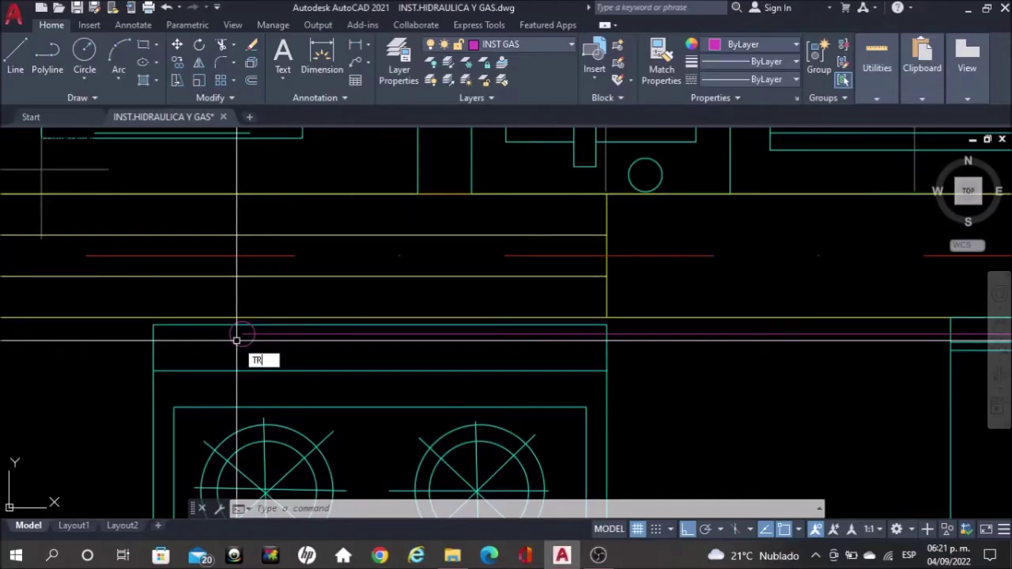
pyautogui.press('Escape')
pyautogui.scroll(2, 242, 334)
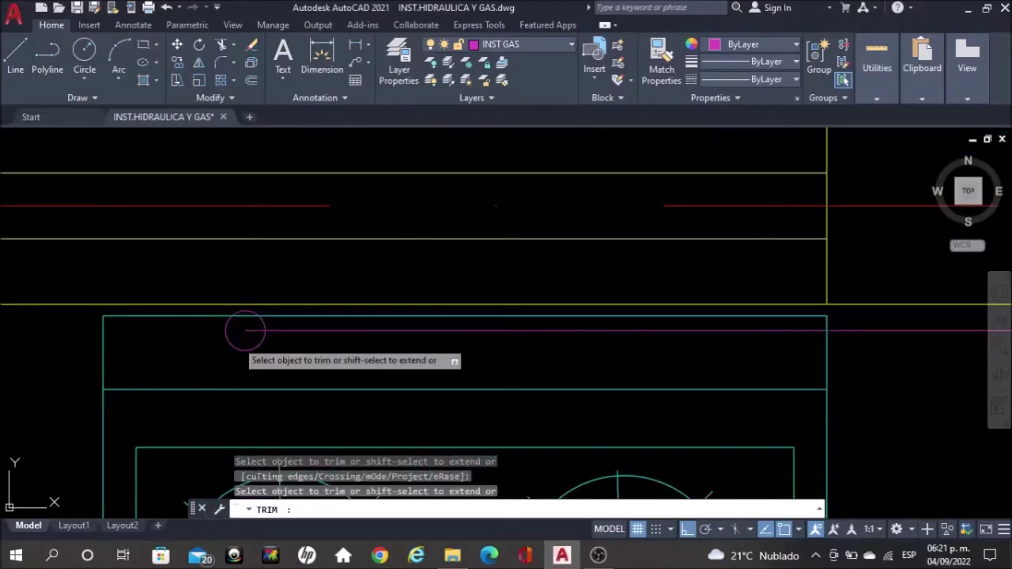
pyautogui.click(251, 331)
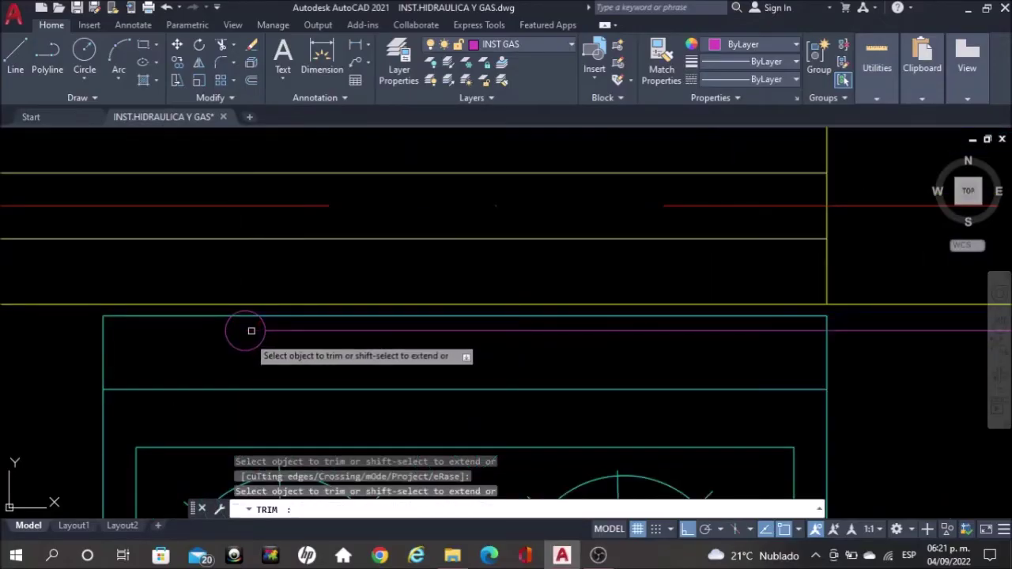
# - Pan to the round appliance and select its small riser circle
pyautogui.scroll(-3, 250, 331)
pyautogui.scroll(1, 693, 207)
pyautogui.scroll(1, 691, 206)
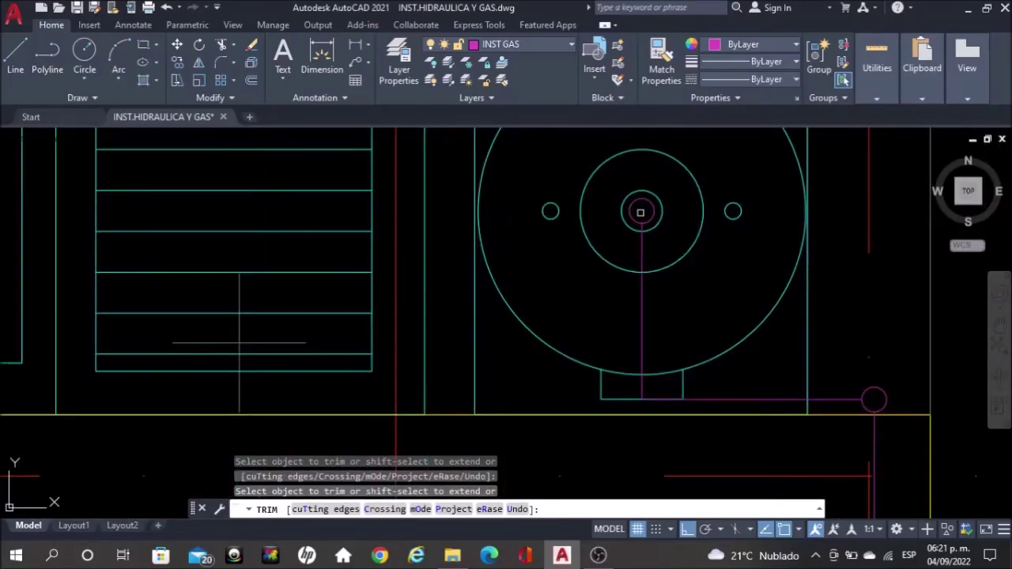
pyautogui.moveTo(640, 212); pyautogui.dragTo(275, 143, button='middle')
pyautogui.press('Escape')
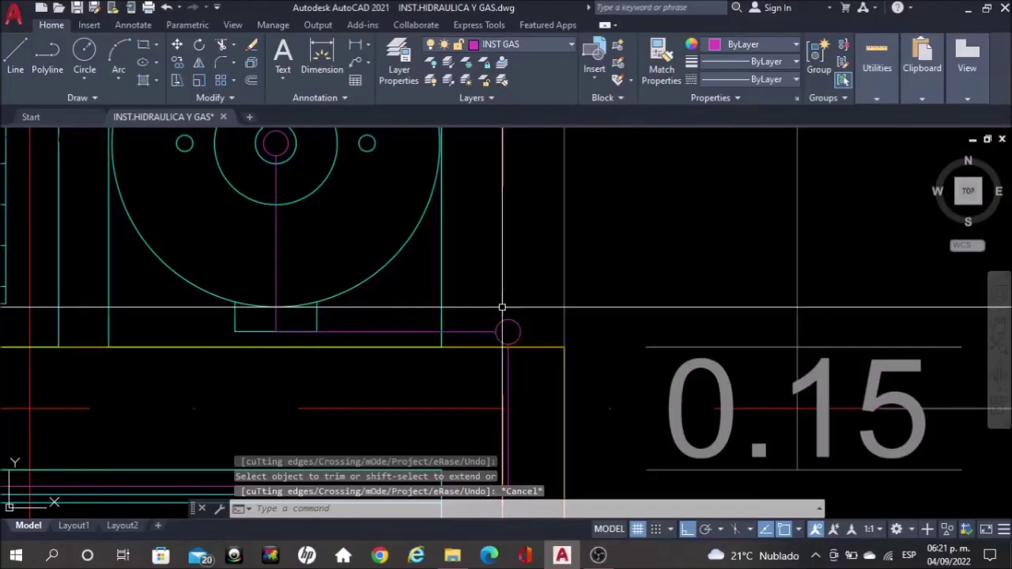
pyautogui.click(507, 331)
# - Copy the magenta riser circle onto the rooftop plan's wall corner beside axis 8
pyautogui.write('CO')
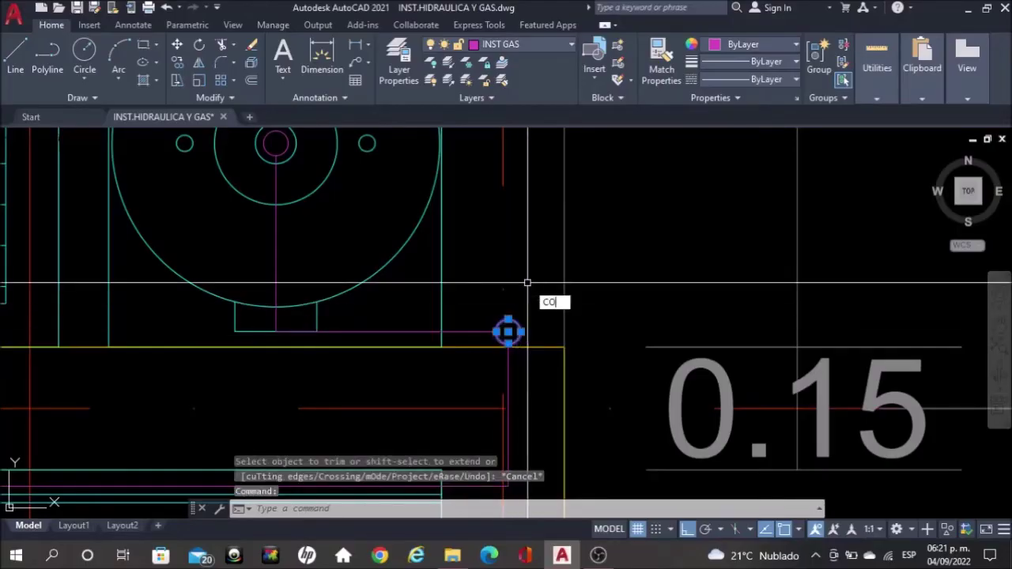
pyautogui.press('Return')
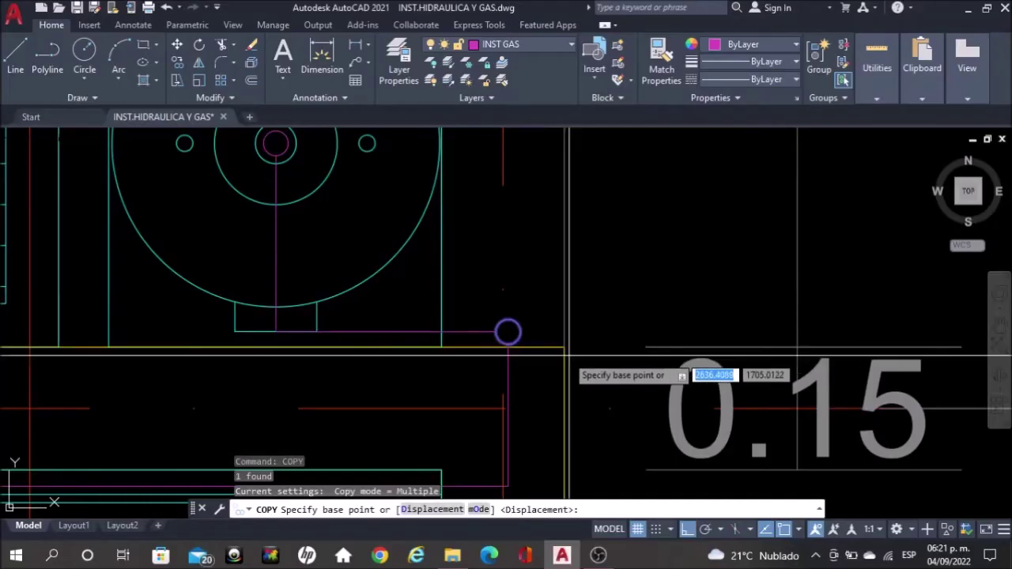
pyautogui.click(564, 346)
pyautogui.scroll(-4, 246, 336)
pyautogui.scroll(-4, 237, 343)
pyautogui.scroll(-5, 233, 350)
pyautogui.scroll(-3, 249, 340)
pyautogui.scroll(3, 652, 336)
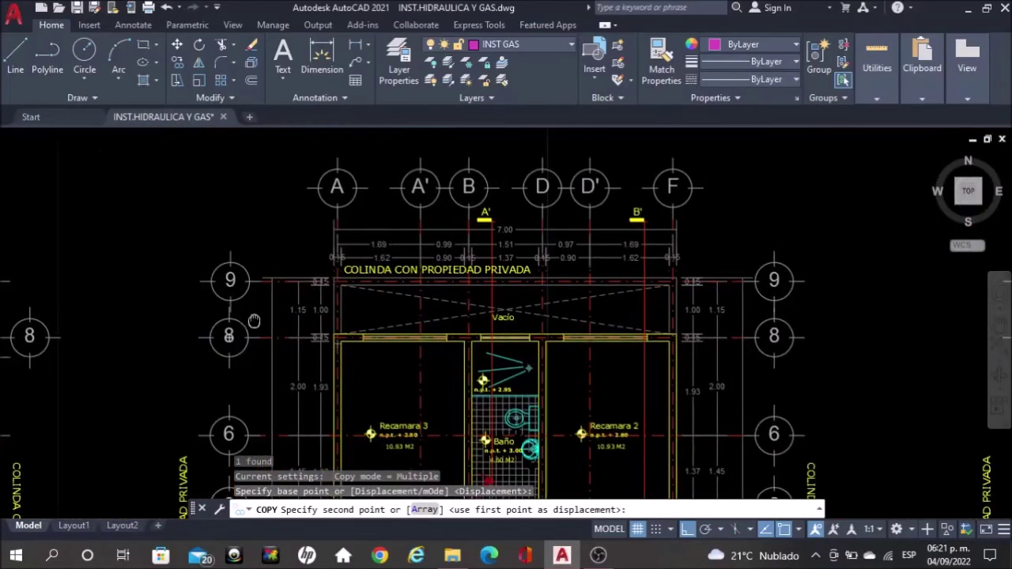
pyautogui.scroll(3, 652, 336)
pyautogui.scroll(4, 650, 338)
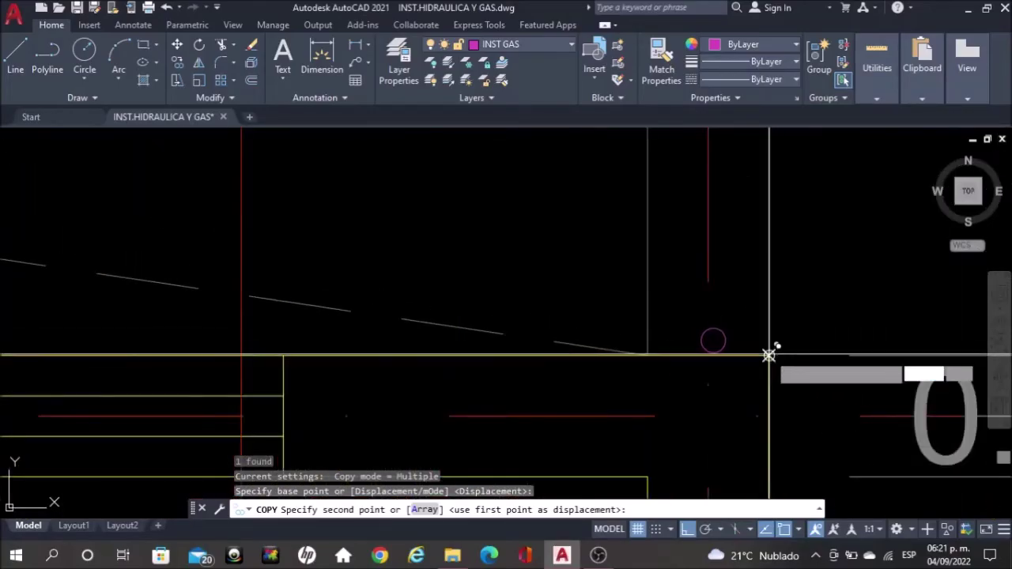
pyautogui.click(767, 355)
pyautogui.scroll(2, 767, 355)
pyautogui.scroll(2, 771, 357)
pyautogui.scroll(-3, 755, 357)
pyautogui.scroll(-3, 759, 357)
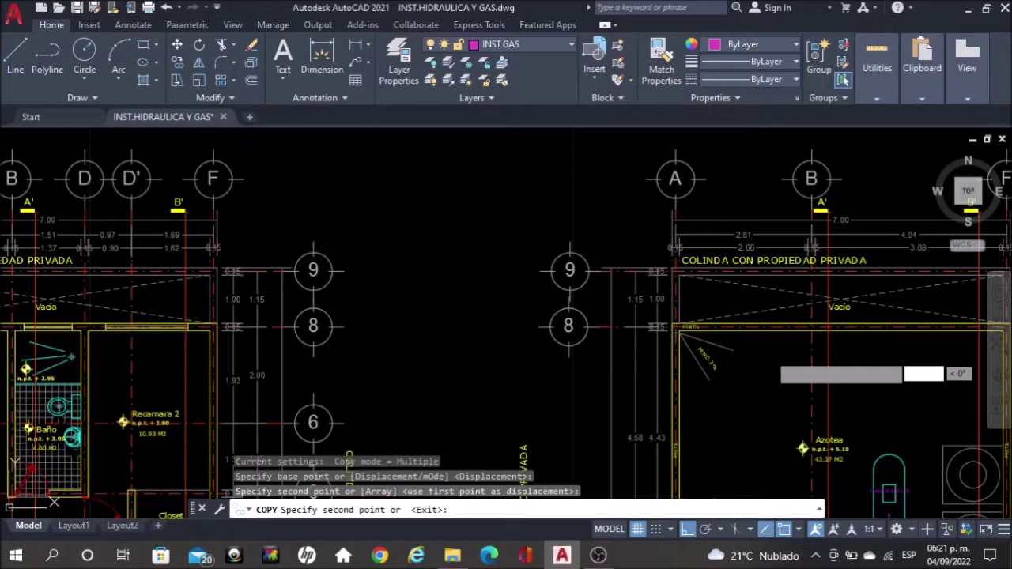
pyautogui.scroll(-1, 766, 358)
pyautogui.scroll(2, 617, 305)
pyautogui.scroll(3, 759, 335)
pyautogui.scroll(3, 771, 332)
pyautogui.scroll(2, 779, 324)
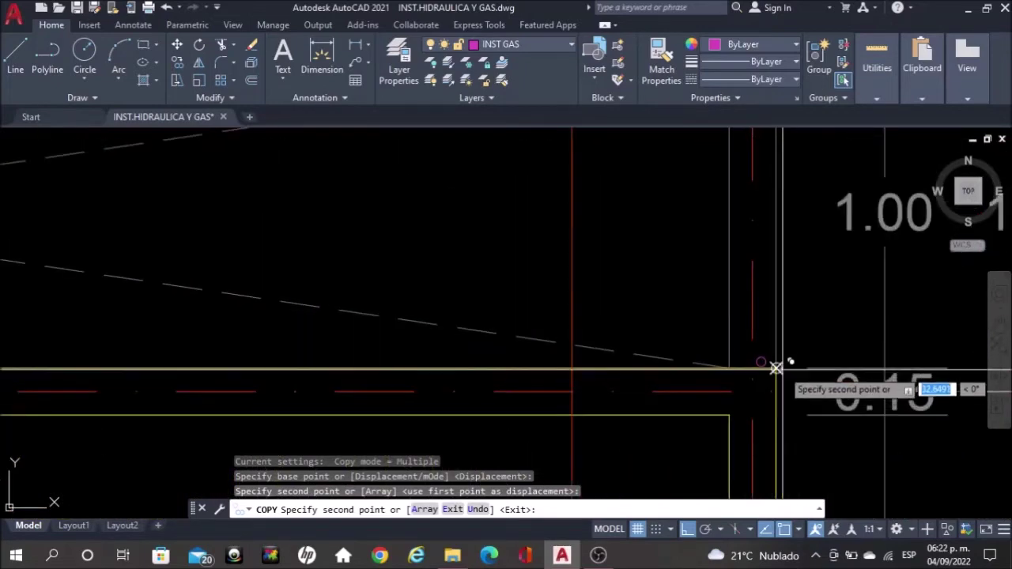
pyautogui.scroll(-2, 777, 363)
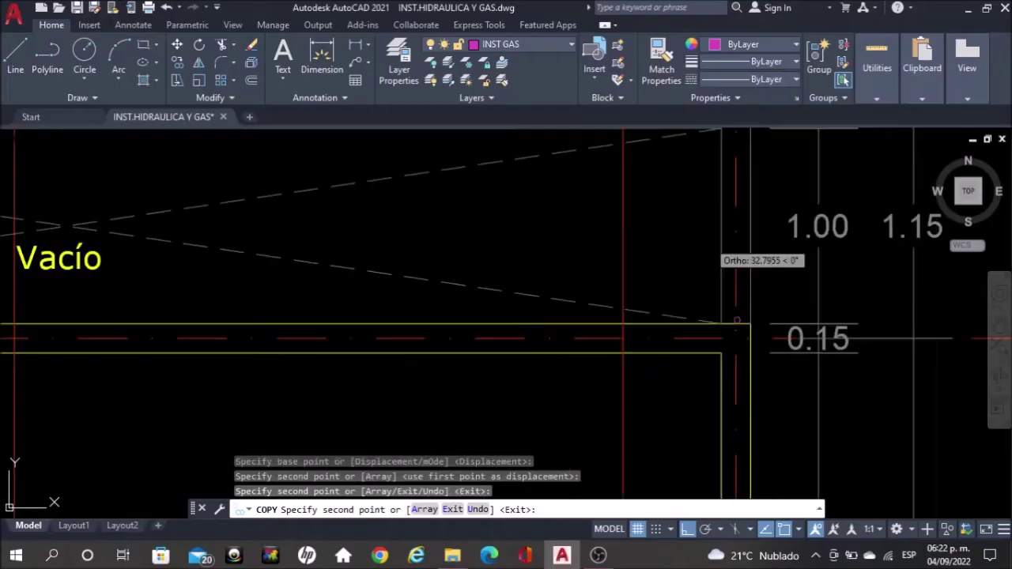
pyautogui.press('Escape')
pyautogui.scroll(-3, 614, 363)
pyautogui.moveTo(614, 366); pyautogui.dragTo(618, 154, button='middle')
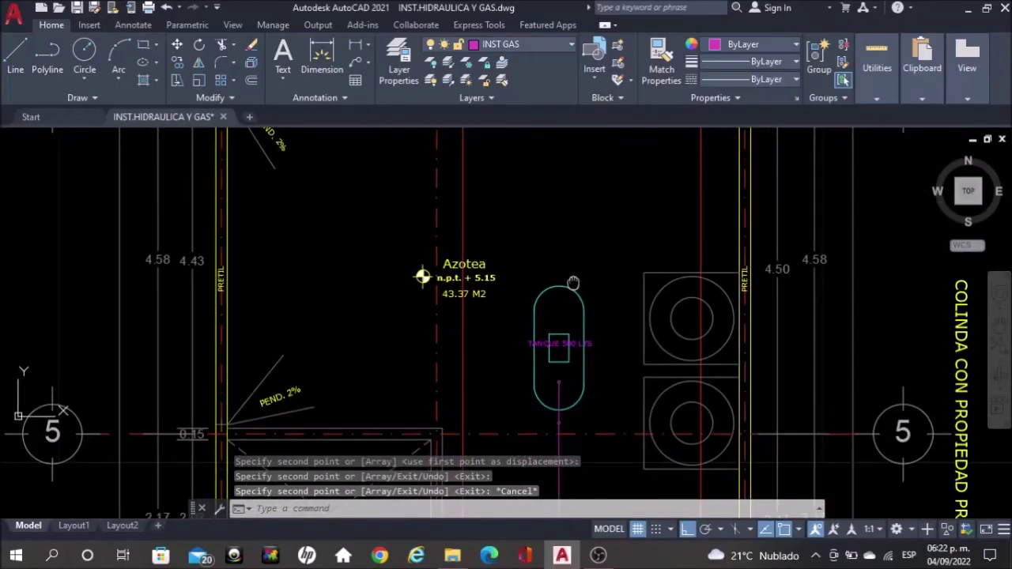
pyautogui.scroll(1, 559, 384)
pyautogui.scroll(3, 567, 387)
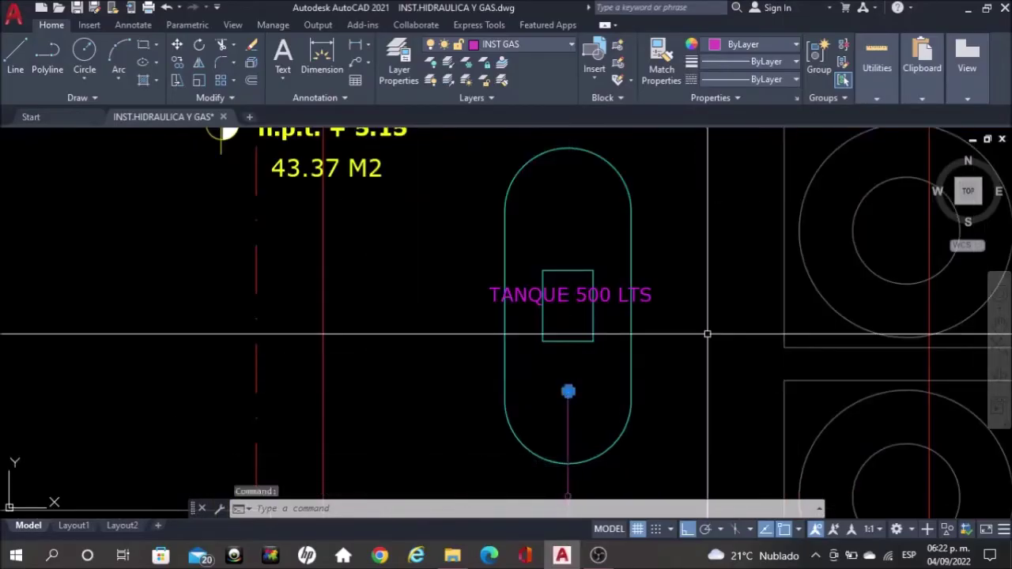
# - Copy the tank's small outlet circle to a spot near the top of the tank
pyautogui.write('co')
pyautogui.press('Return')
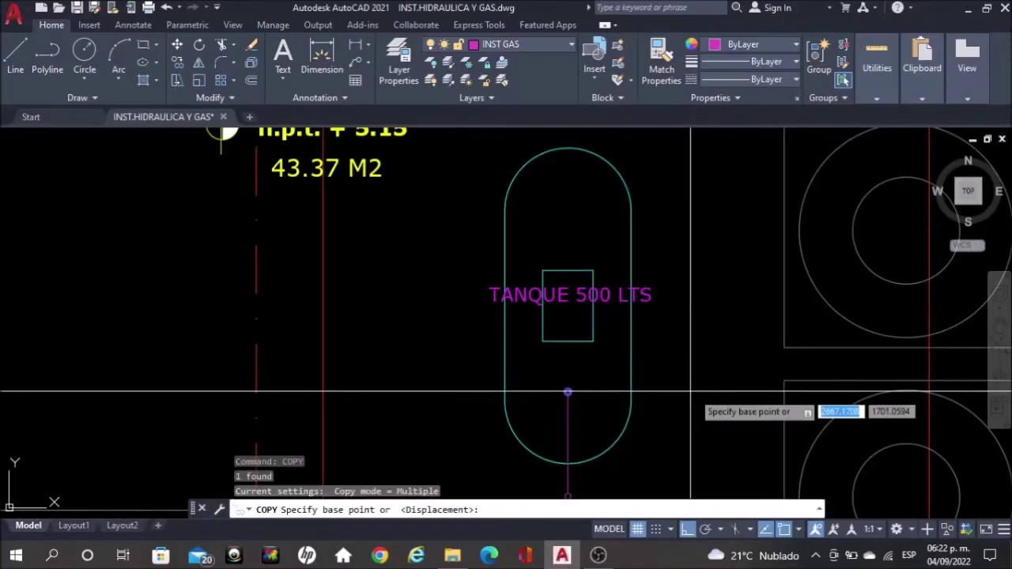
pyautogui.click(568, 392)
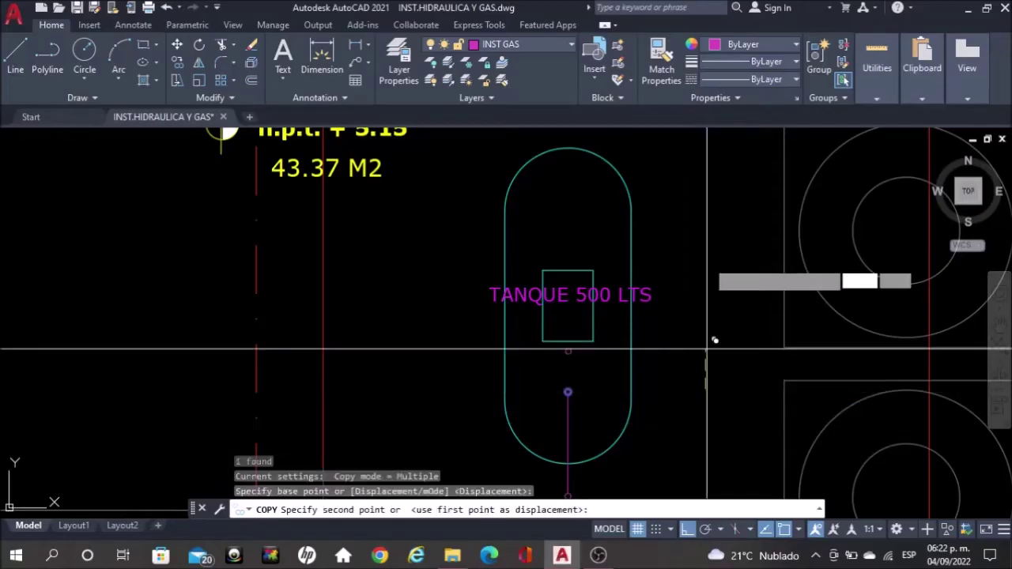
pyautogui.click(706, 213)
pyautogui.press('Escape')
pyautogui.moveTo(662, 203); pyautogui.dragTo(644, 340, button='middle')
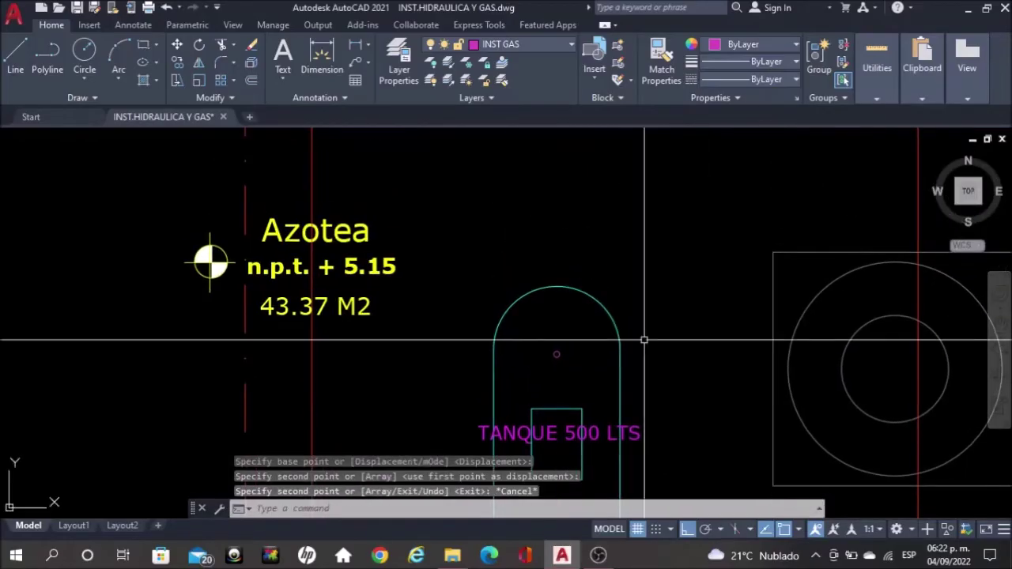
# - Draw a magenta gas line between the new tank circle and the rooftop corner riser
pyautogui.write('l')
pyautogui.press('Return')
pyautogui.scroll(2, 579, 355)
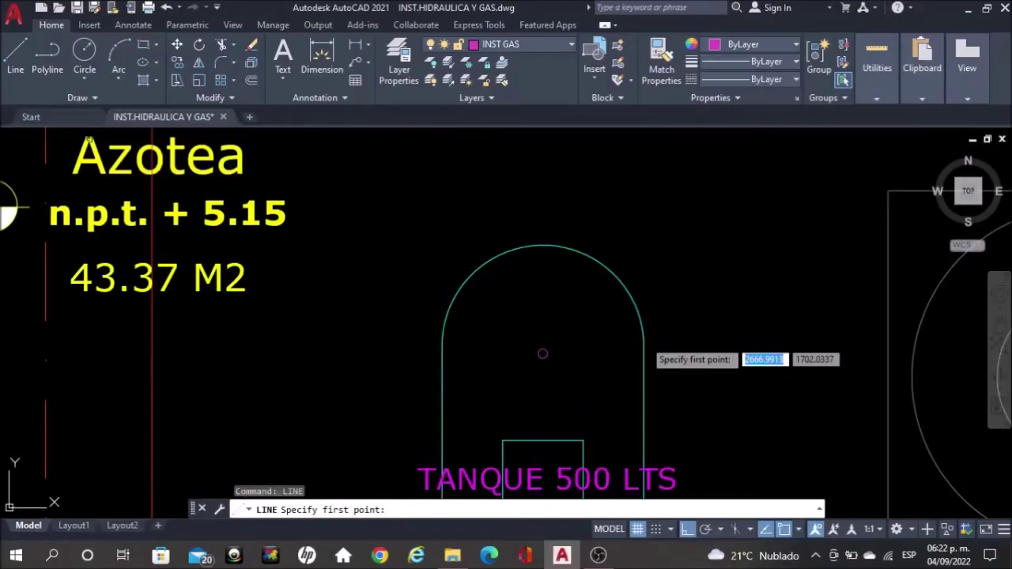
pyautogui.click(542, 354)
pyautogui.scroll(-4, 553, 355)
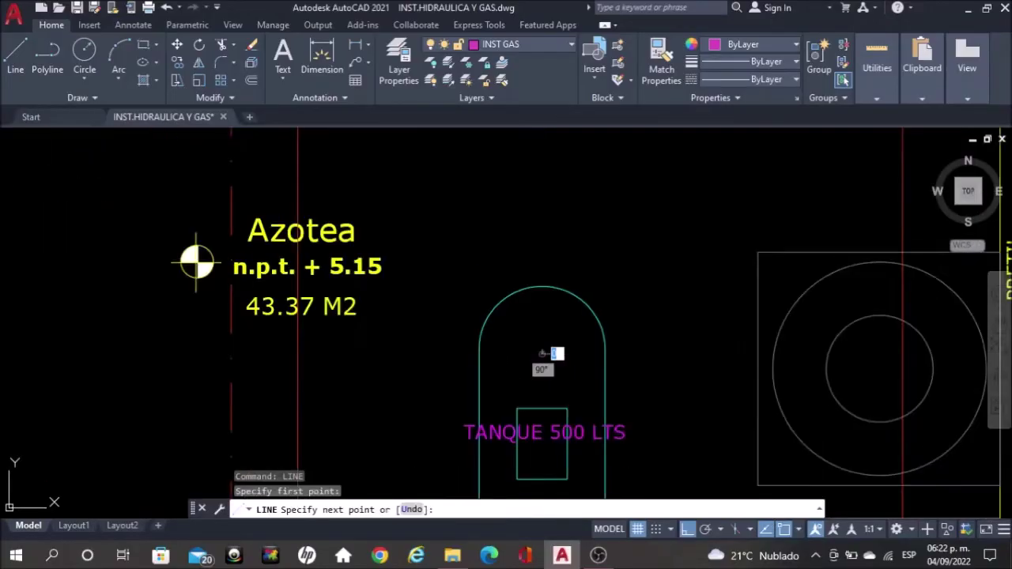
pyautogui.scroll(-2, 545, 363)
pyautogui.moveTo(555, 237); pyautogui.dragTo(554, 336, button='middle')
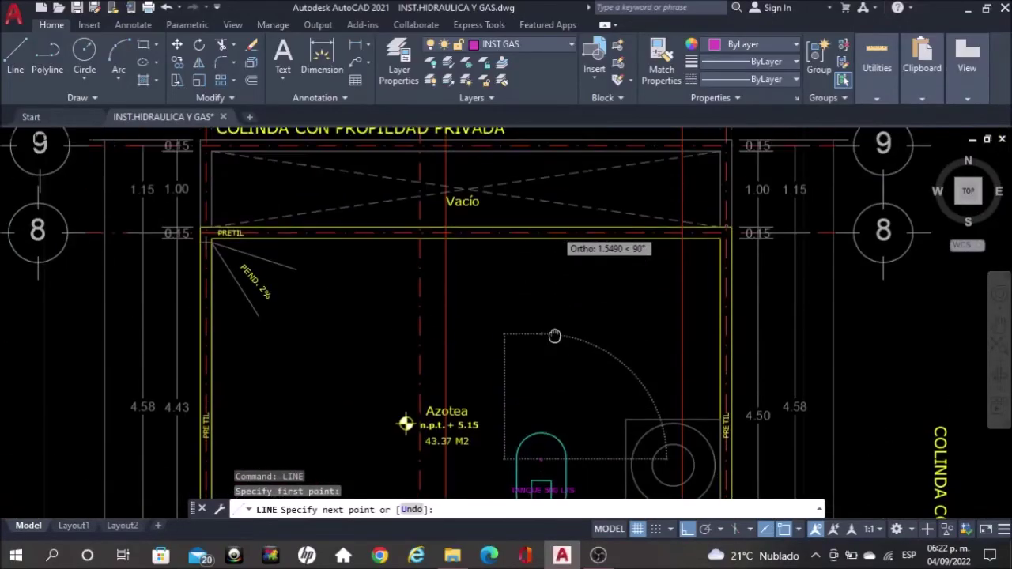
pyautogui.scroll(4, 553, 237)
pyautogui.scroll(2, 531, 232)
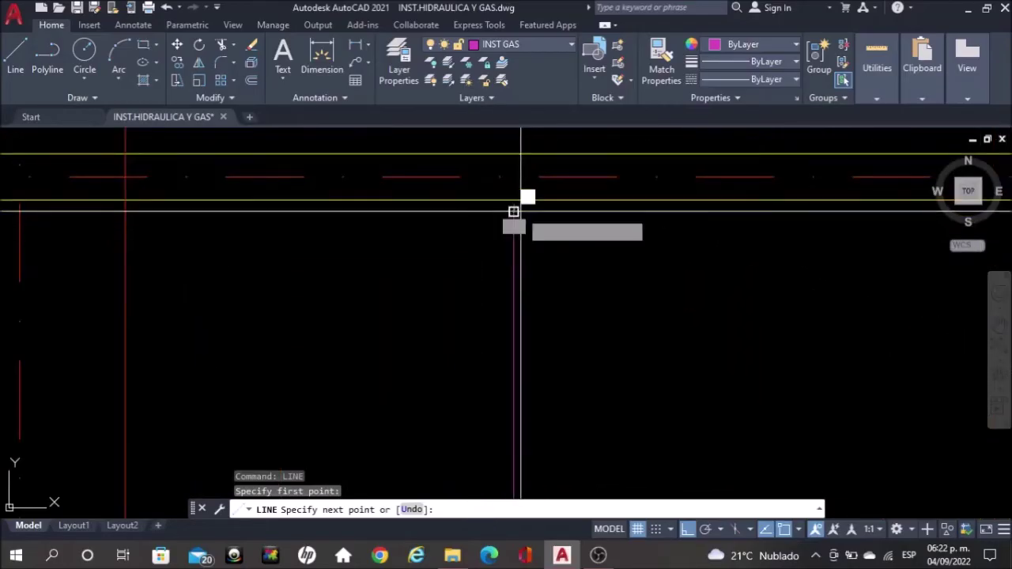
pyautogui.scroll(3, 429, 287)
pyautogui.scroll(3, 553, 300)
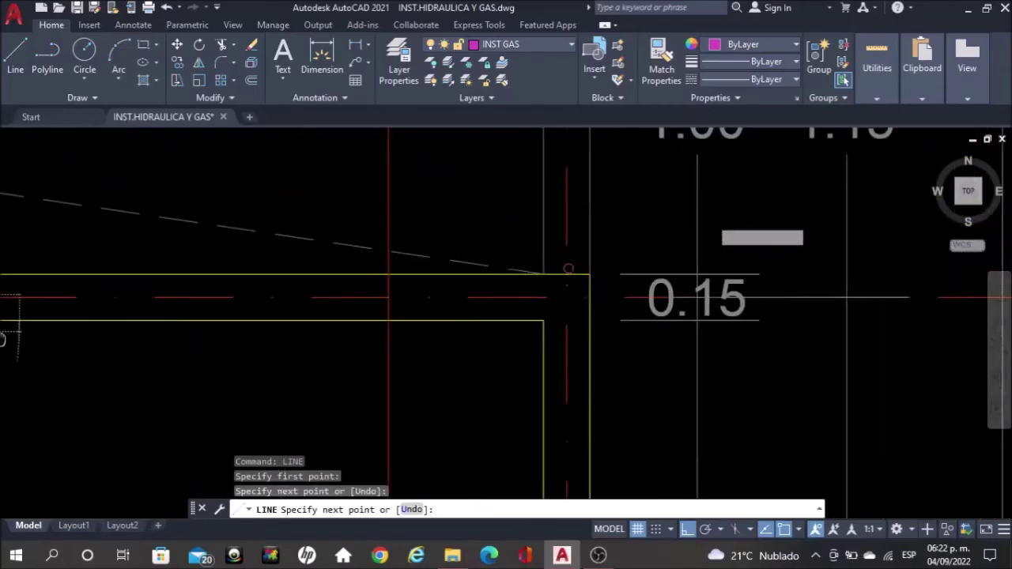
pyautogui.scroll(2, 426, 336)
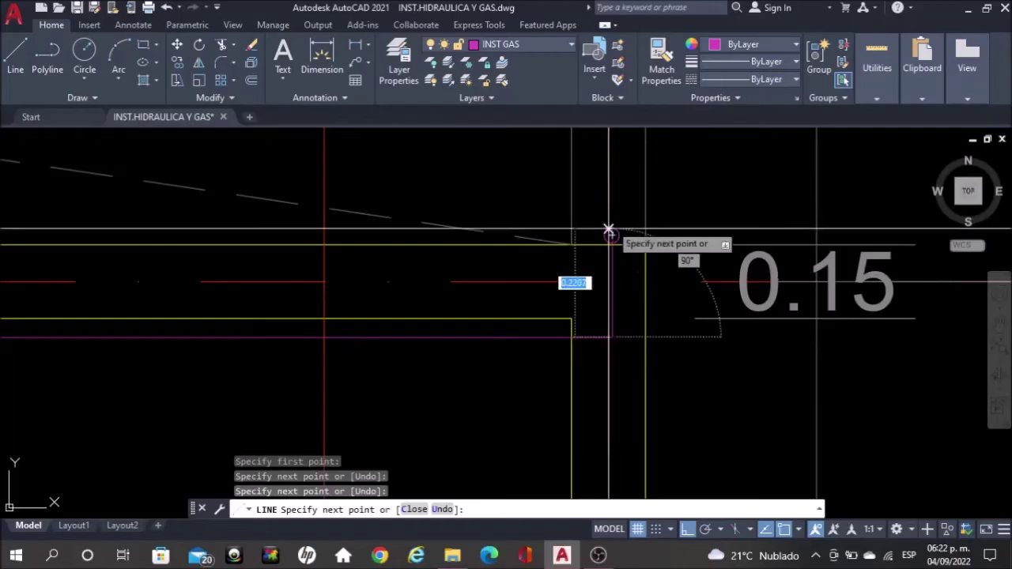
pyautogui.press('Escape')
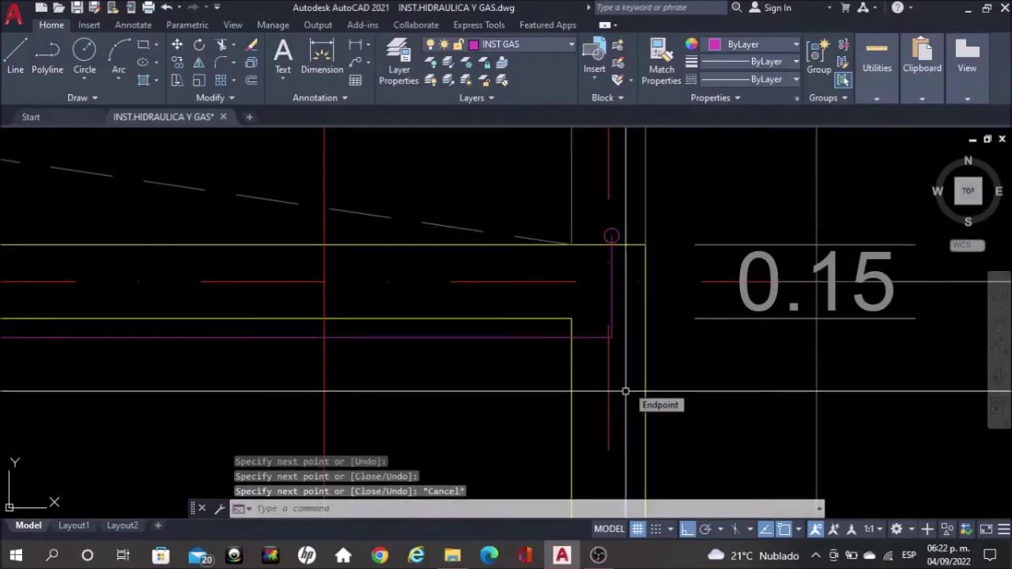
pyautogui.scroll(3, 606, 236)
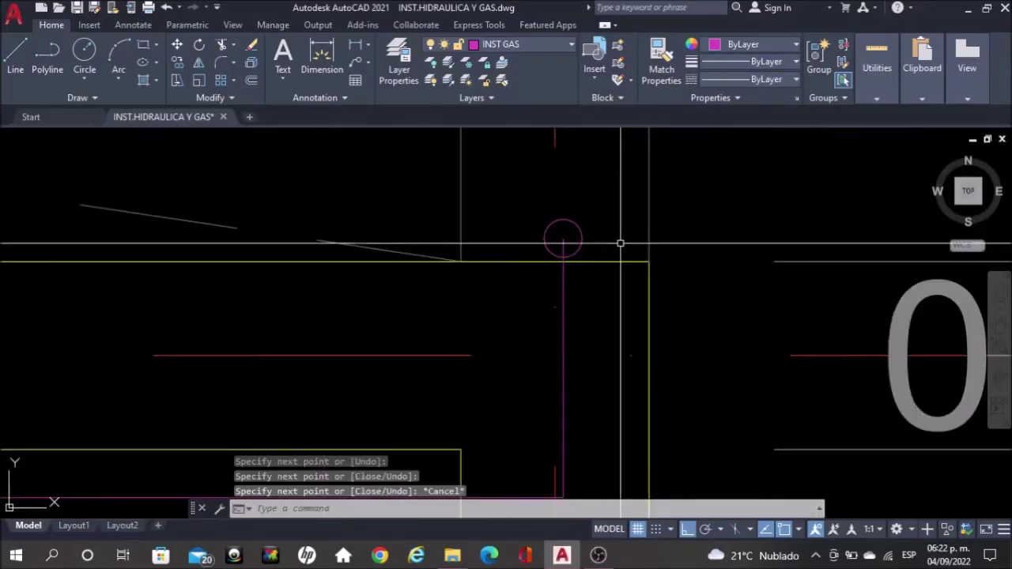
pyautogui.write('TR')
pyautogui.press('Return')
pyautogui.scroll(2, 621, 243)
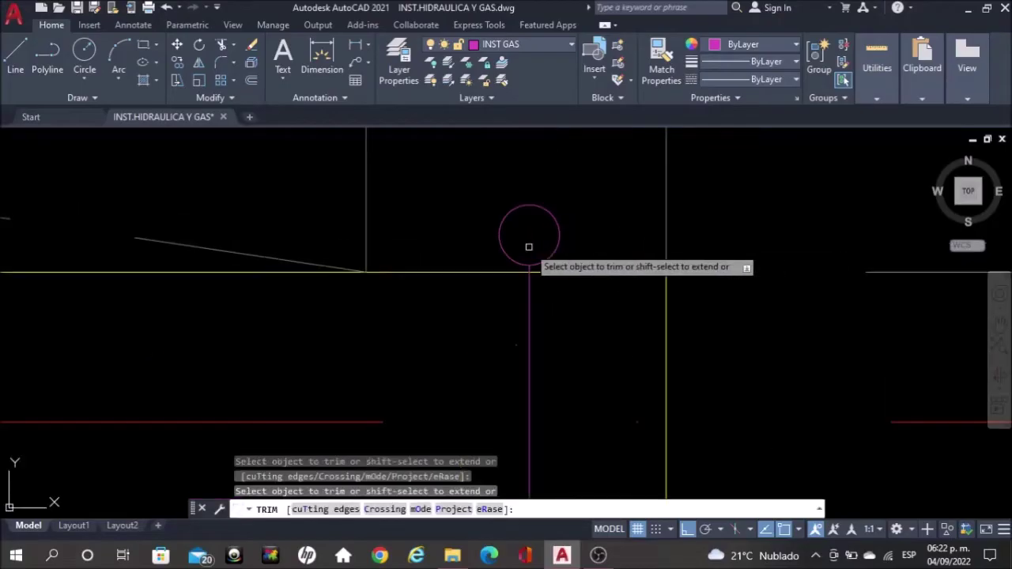
# - Trim the excess gas line at the corner riser circle
pyautogui.scroll(-5, 529, 246)
pyautogui.click(631, 317)
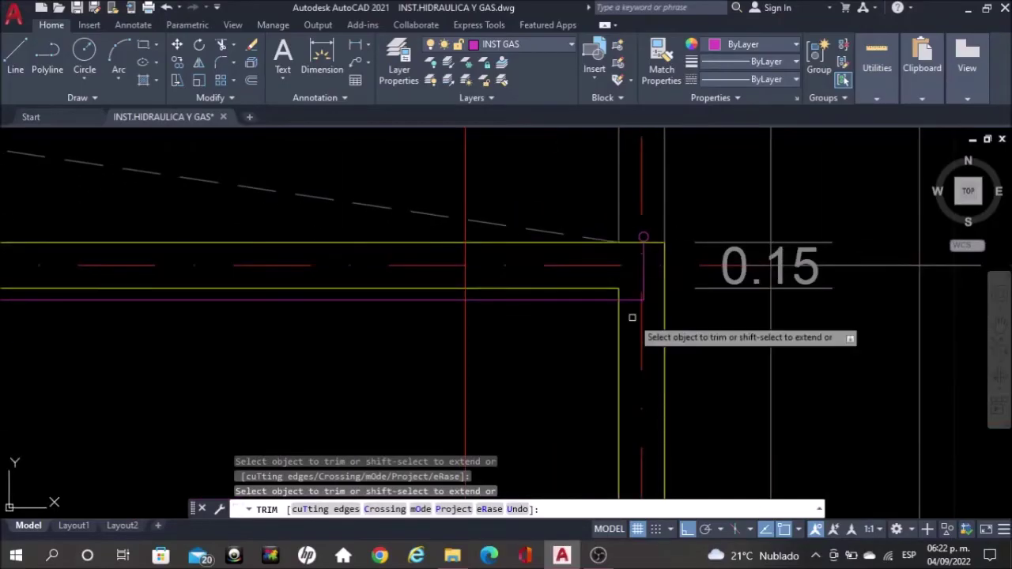
pyautogui.scroll(-3, 632, 317)
pyautogui.moveTo(423, 332); pyautogui.dragTo(490, 183, button='middle')
pyautogui.scroll(-2, 498, 300)
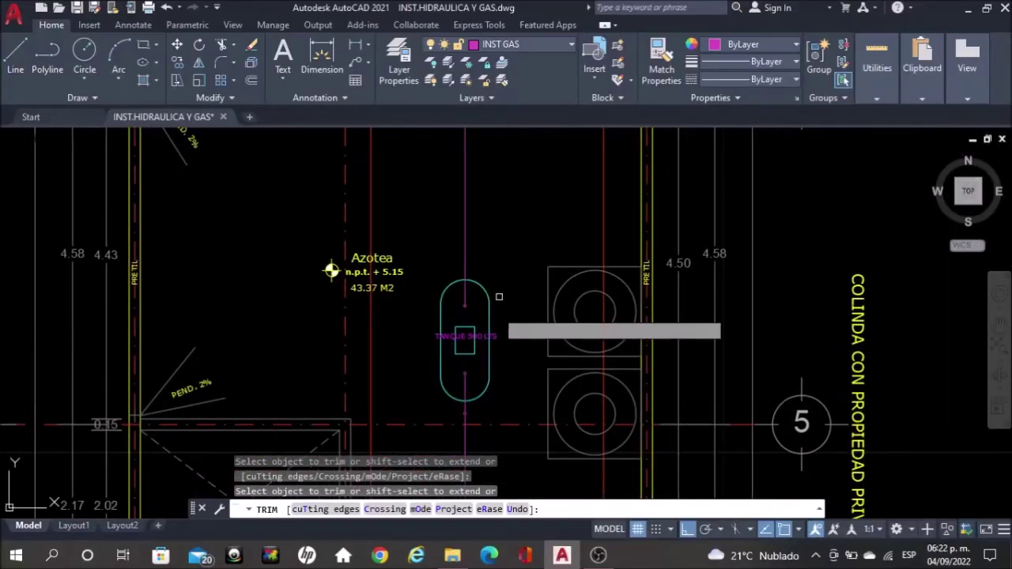
pyautogui.press('Escape')
pyautogui.scroll(2, 482, 332)
pyautogui.scroll(3, 459, 374)
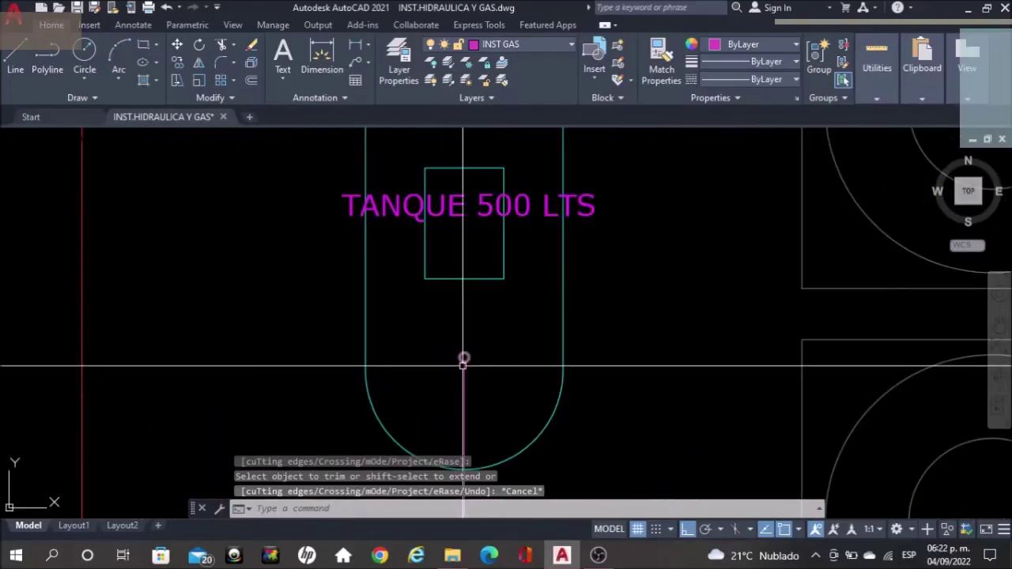
# - Copy the small circle at the tank's bottom about 0.79 higher up the gas line
pyautogui.click(464, 356)
pyautogui.write('co')
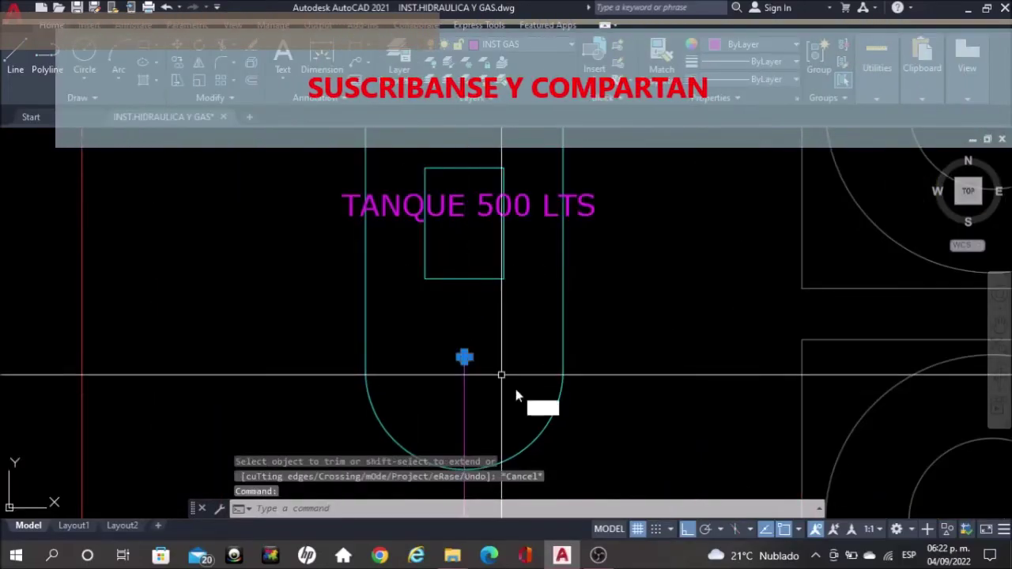
pyautogui.press('Return')
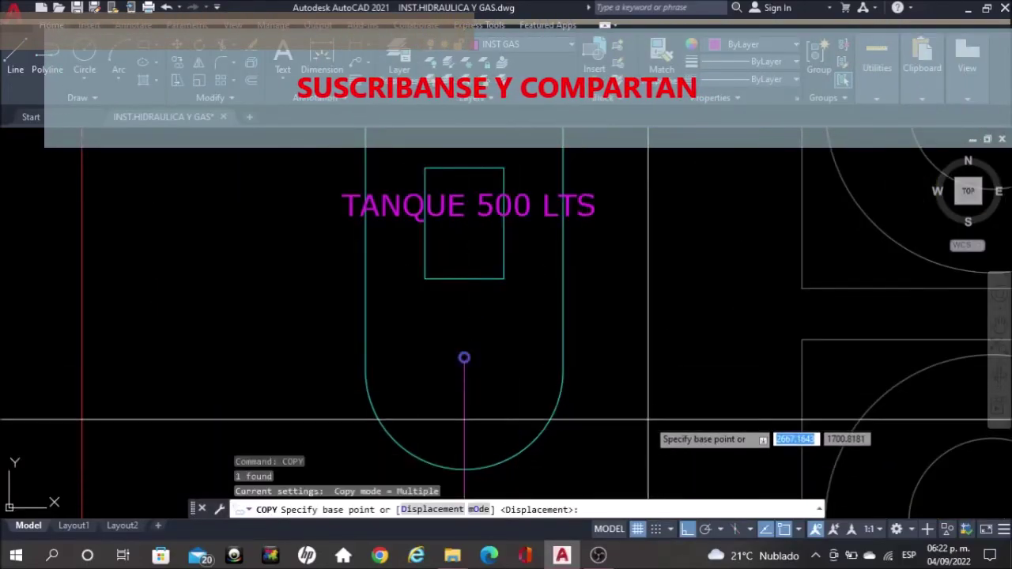
pyautogui.click(648, 414)
pyautogui.scroll(-2, 648, 414)
pyautogui.moveTo(650, 254); pyautogui.dragTo(637, 413, button='middle')
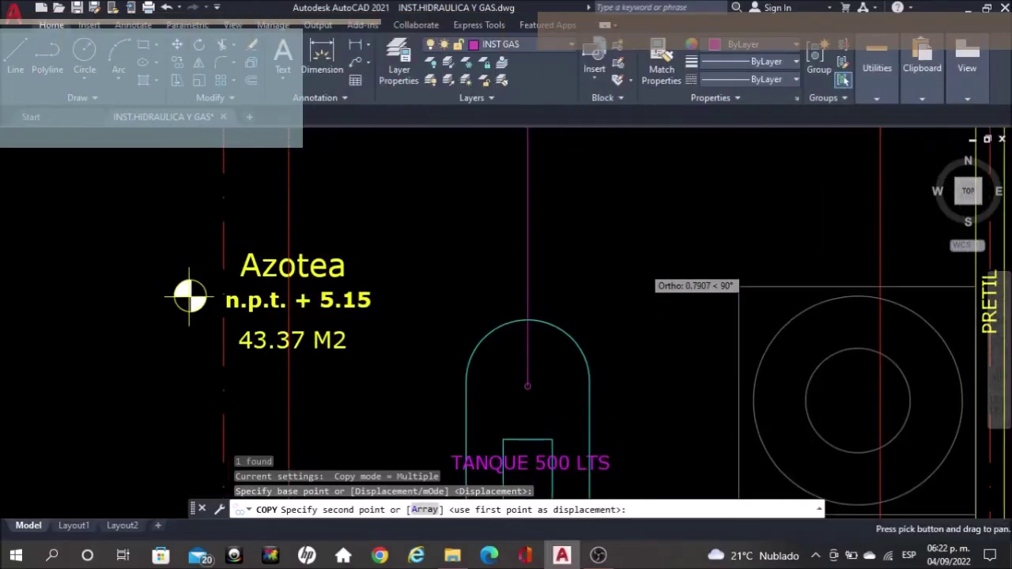
pyautogui.click(632, 319)
pyautogui.press('Escape')
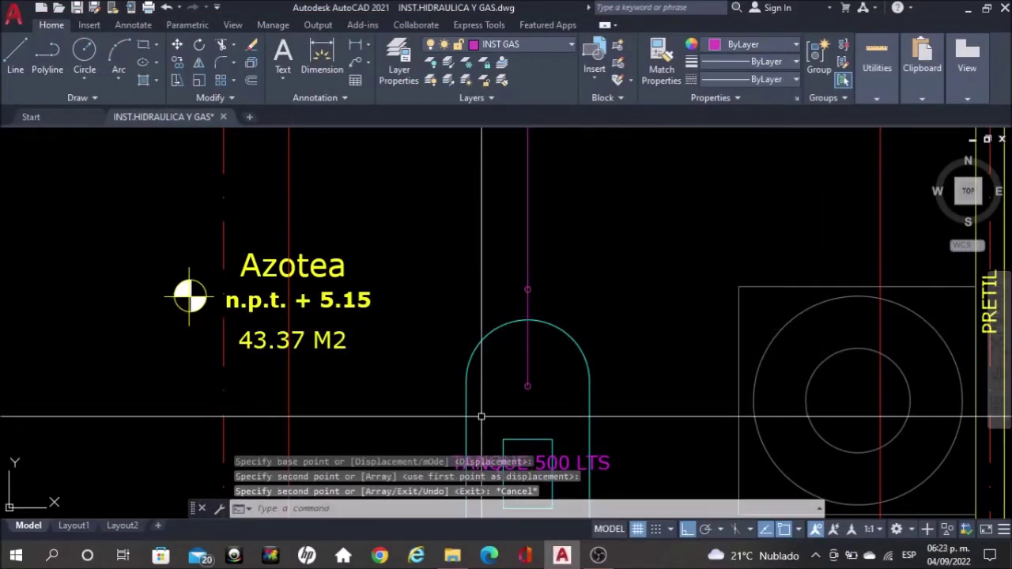
pyautogui.scroll(8, 525, 376)
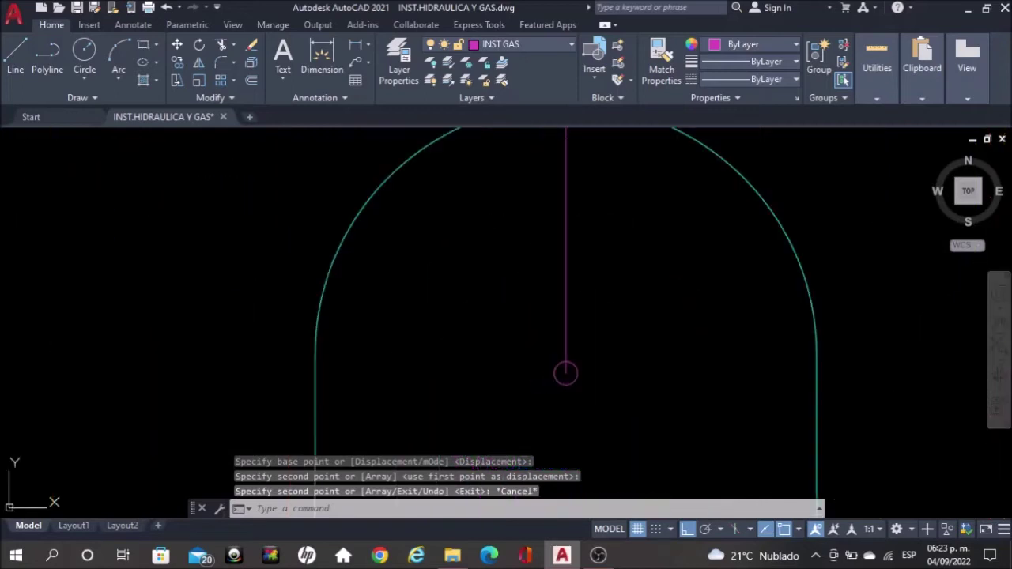
# - Start a trim around the tank arc and circle, then cancel it
pyautogui.write('tr')
pyautogui.press('Return')
pyautogui.scroll(2, 585, 361)
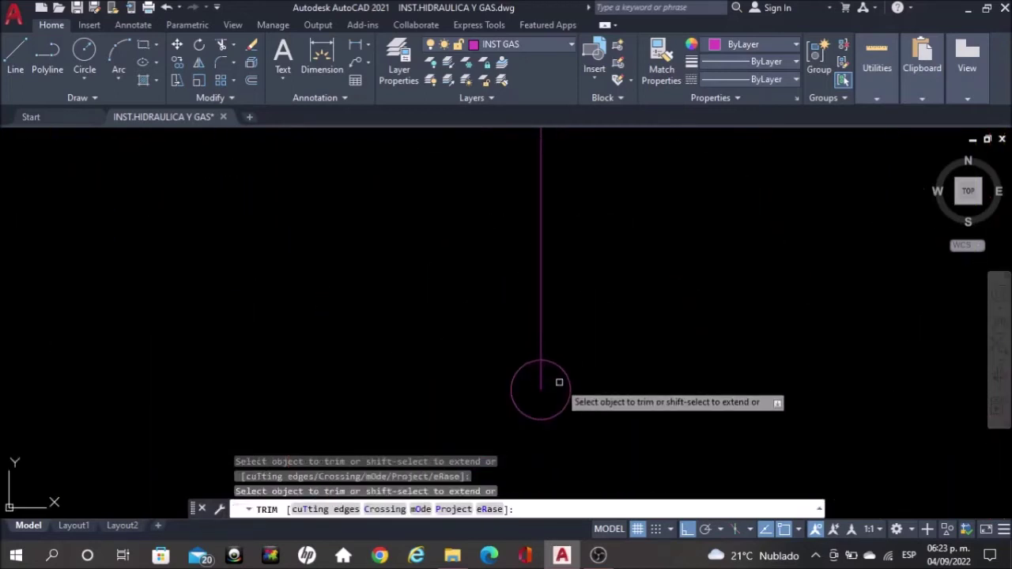
pyautogui.scroll(-3, 545, 395)
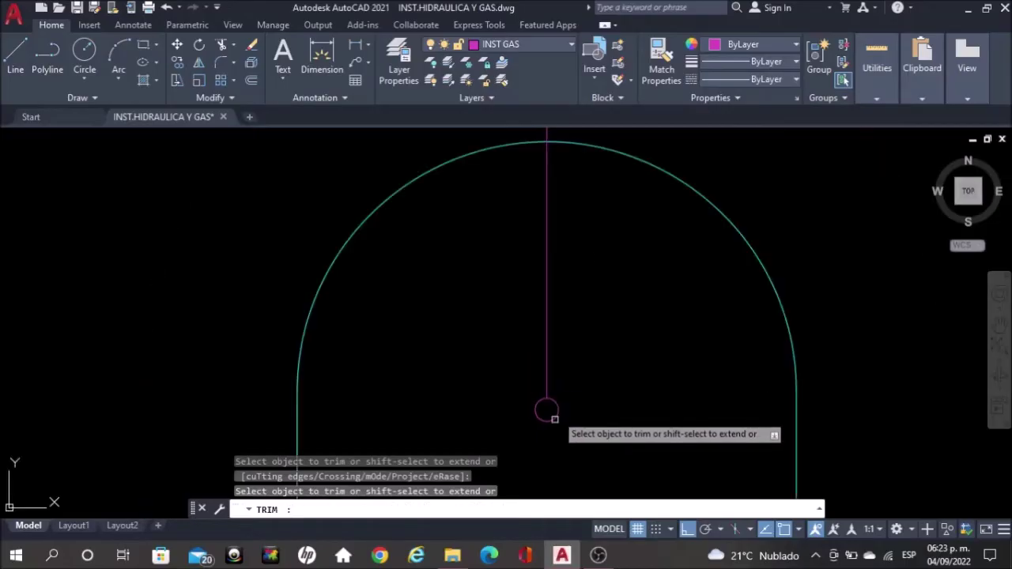
pyautogui.moveTo(579, 350); pyautogui.dragTo(579, 460, button='middle')
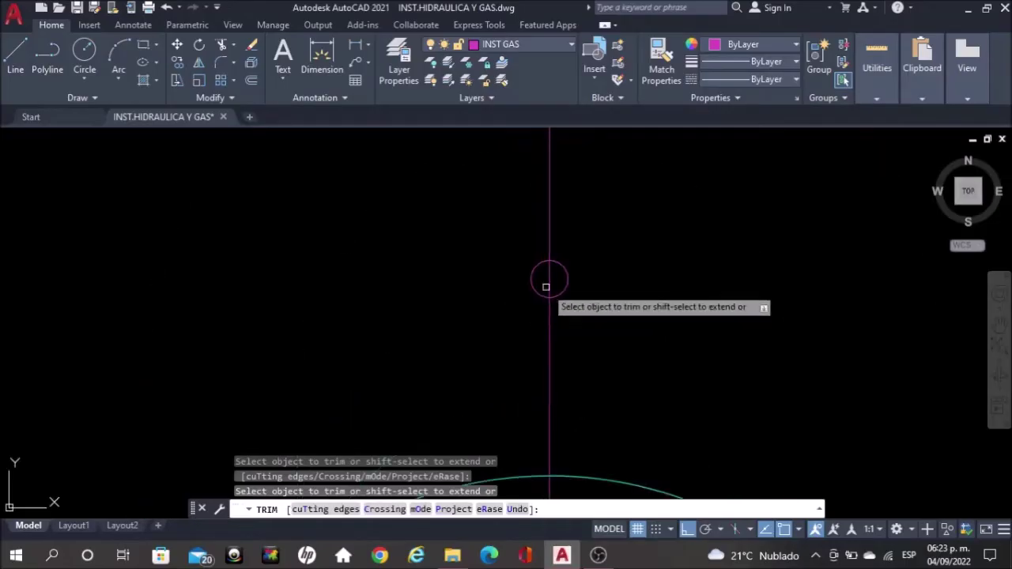
pyautogui.press('Escape')
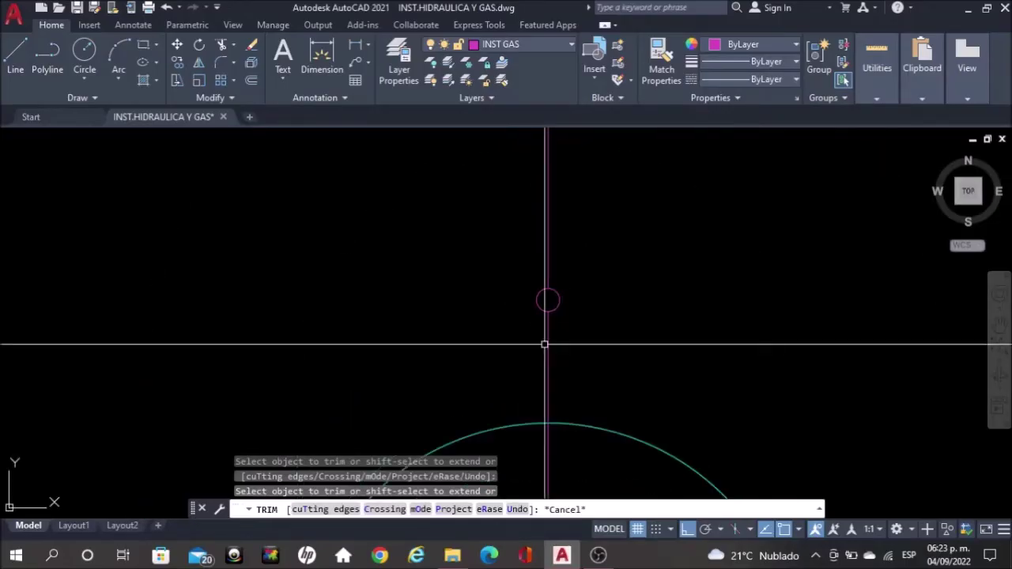
pyautogui.scroll(-2, 542, 343)
pyautogui.scroll(-2, 601, 300)
pyautogui.scroll(-1, 657, 253)
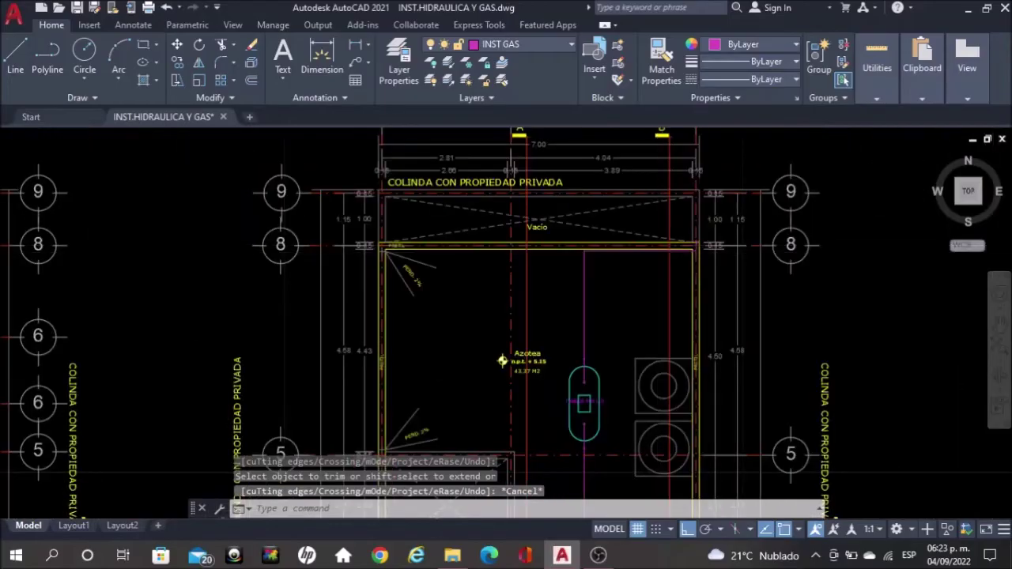
# - Copy the S.B.G. label from the gas legend to the riser corner by the 0.15 dimension
pyautogui.scroll(3, 664, 248)
pyautogui.scroll(-3, 524, 474)
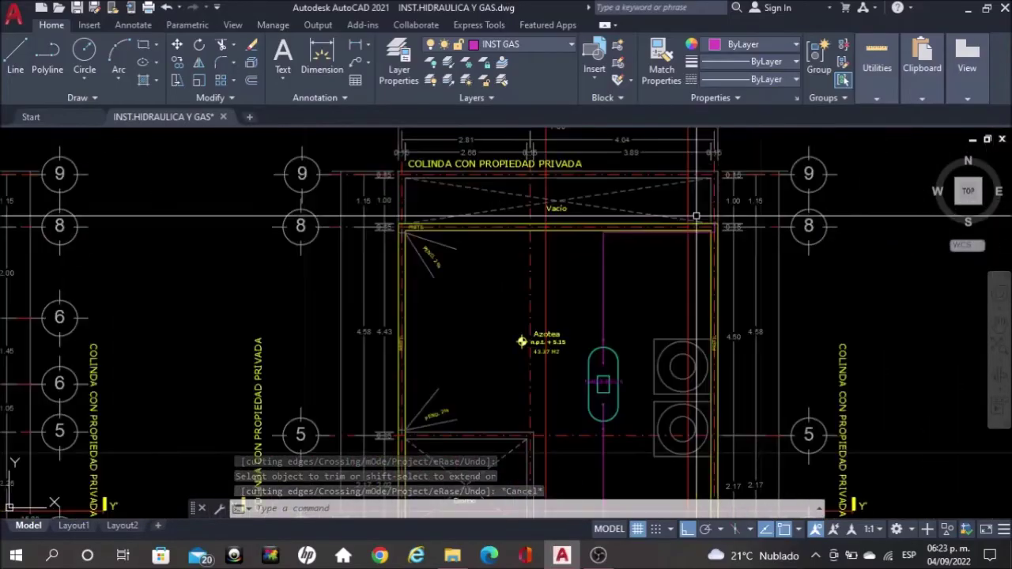
pyautogui.scroll(-2, 582, 343)
pyautogui.moveTo(627, 267); pyautogui.dragTo(793, 267, button='middle')
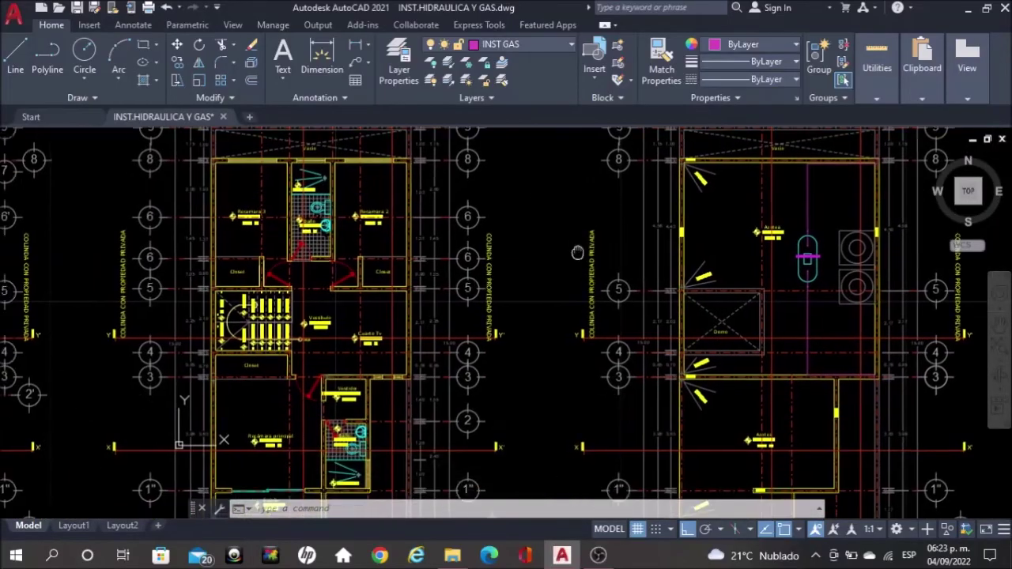
pyautogui.scroll(-2, 206, 340)
pyautogui.scroll(-1, 206, 340)
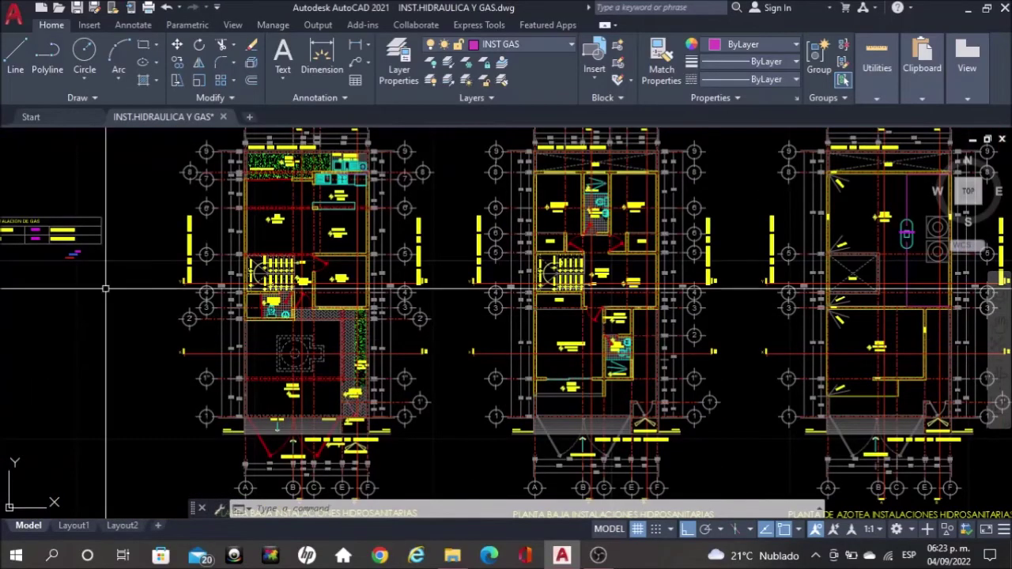
pyautogui.moveTo(207, 340); pyautogui.dragTo(372, 333, button='middle')
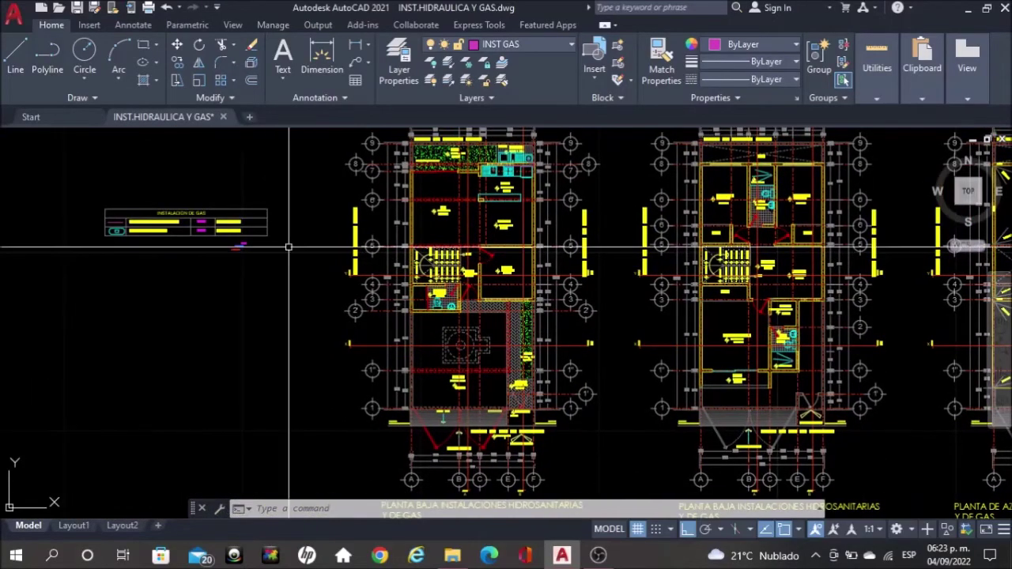
pyautogui.scroll(3, 237, 251)
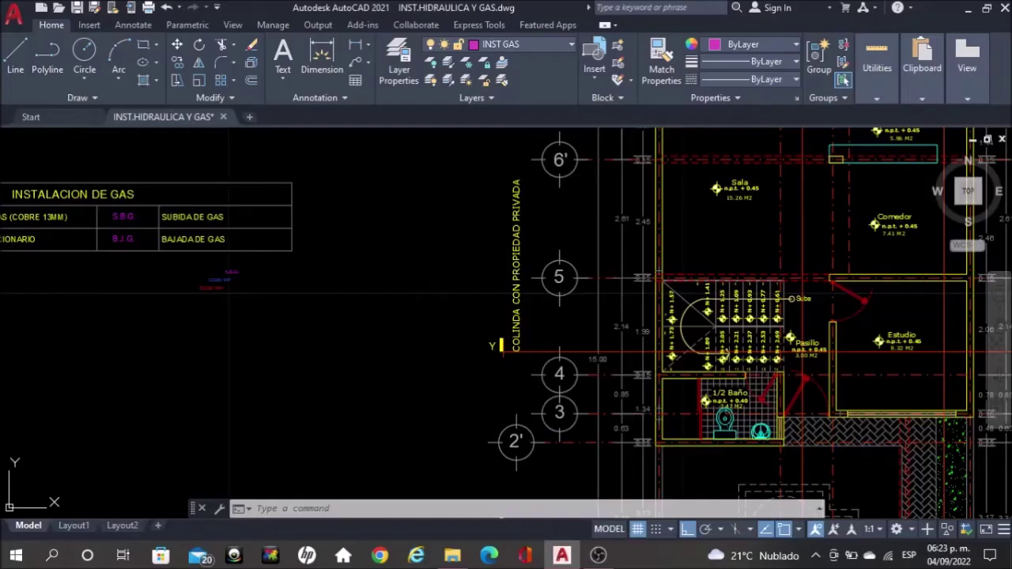
pyautogui.scroll(3, 229, 261)
pyautogui.scroll(2, 247, 275)
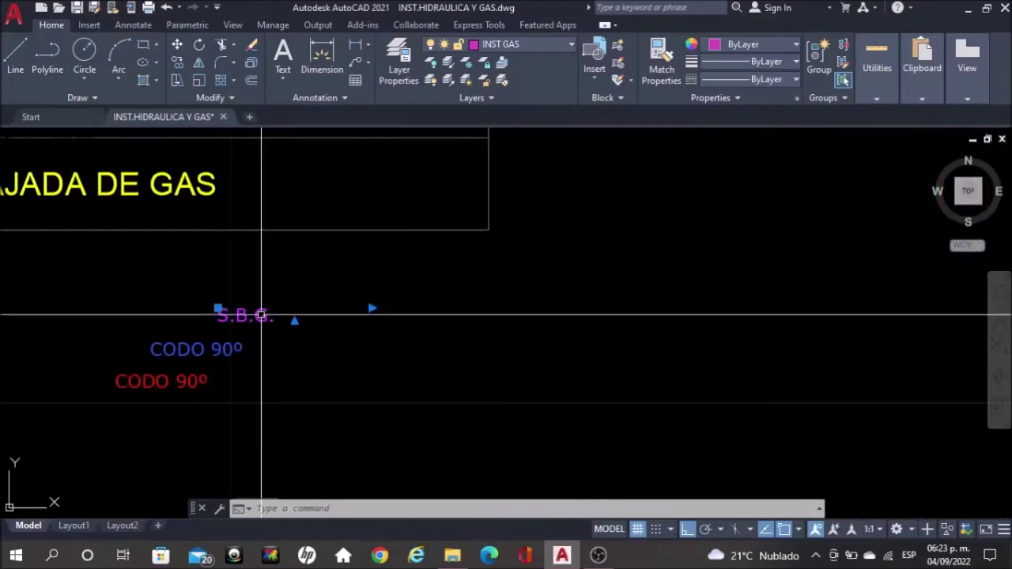
pyautogui.write('co')
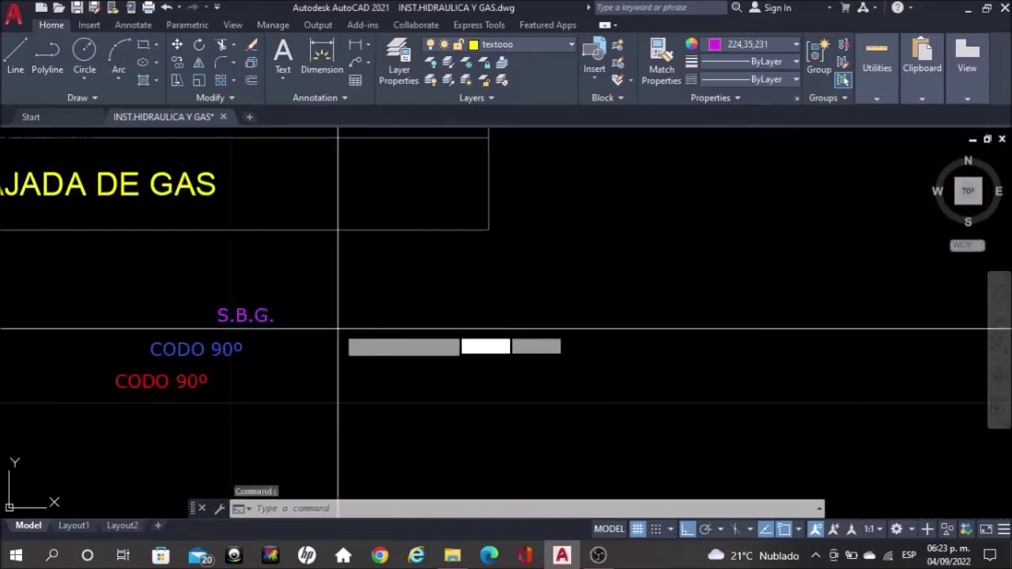
pyautogui.press('Return')
pyautogui.click(338, 317)
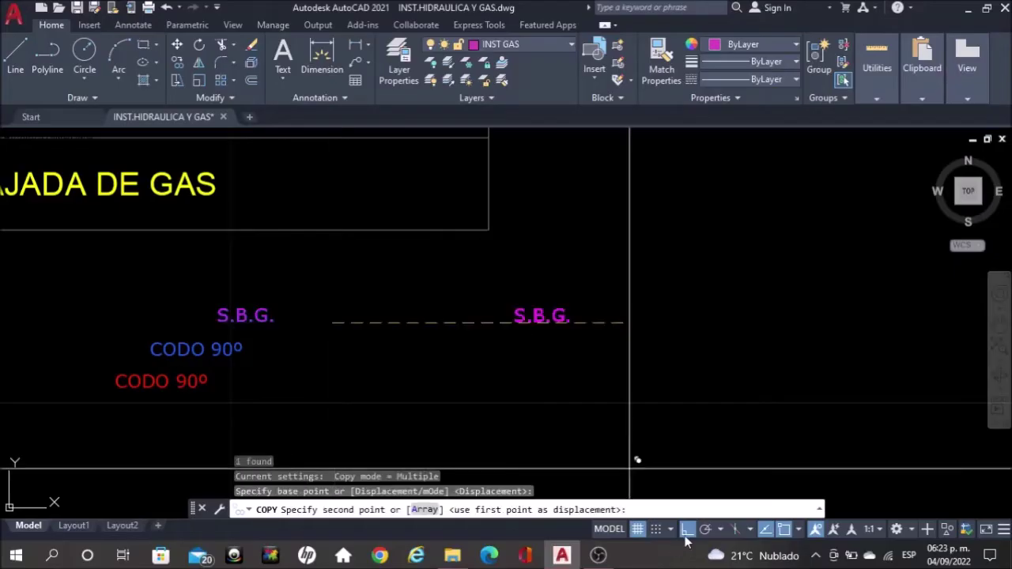
pyautogui.scroll(-2, 289, 316)
pyautogui.scroll(-2, 289, 316)
pyautogui.scroll(-2, 347, 347)
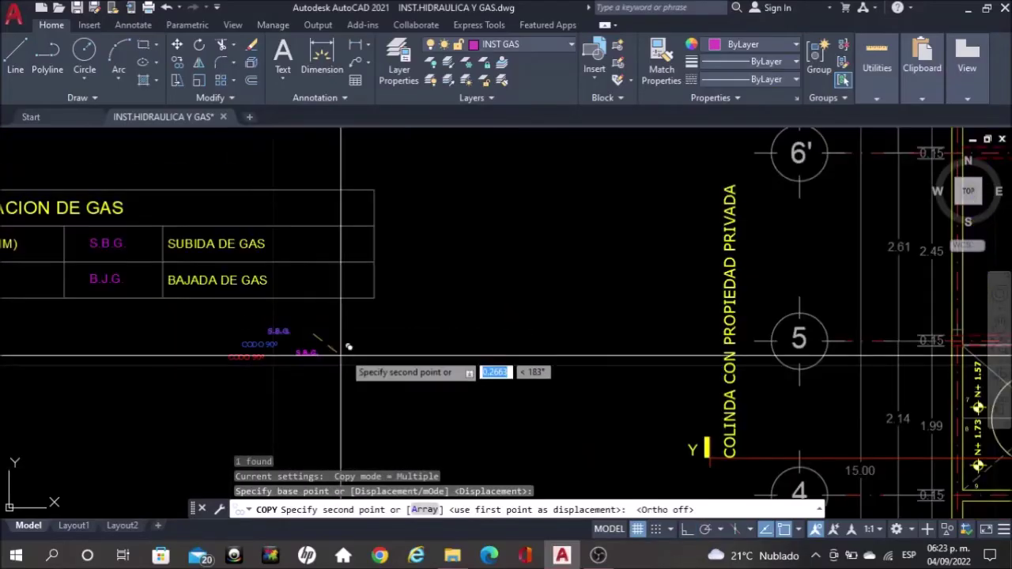
pyautogui.scroll(-2, 181, 294)
pyautogui.scroll(2, 186, 316)
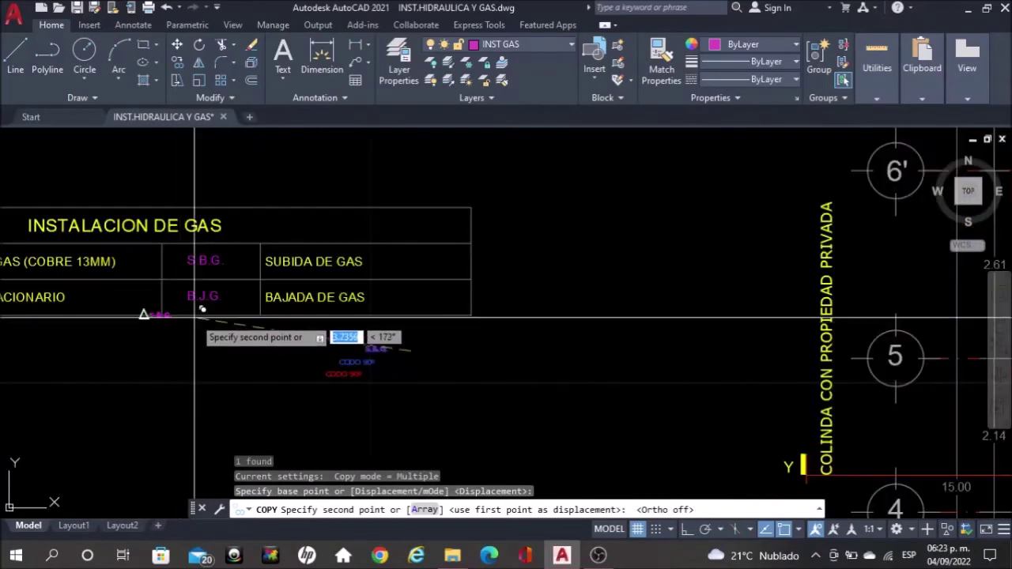
pyautogui.scroll(-2, 206, 332)
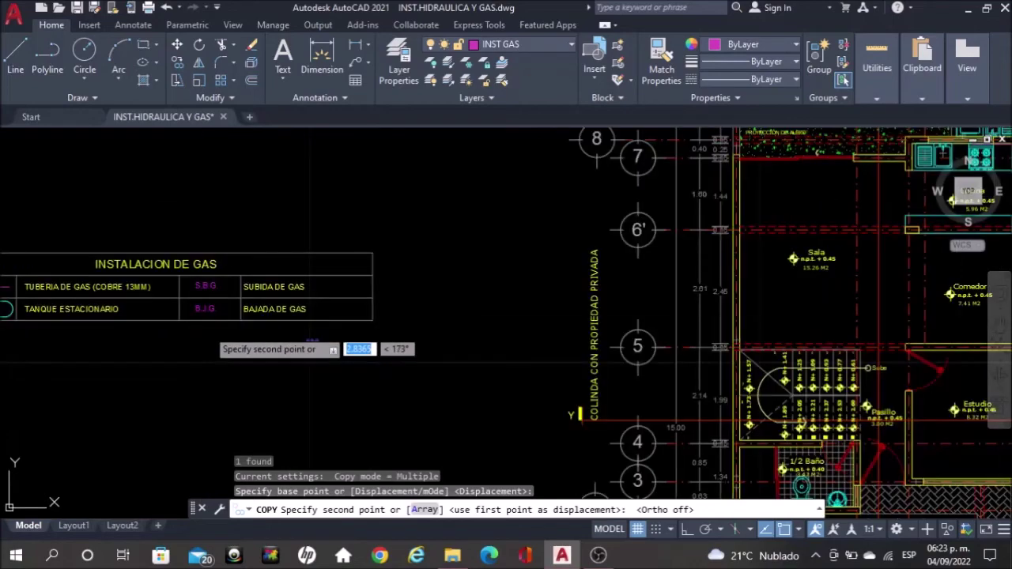
pyautogui.scroll(-2, 309, 363)
pyautogui.scroll(1, 554, 413)
pyautogui.scroll(2, 506, 332)
pyautogui.scroll(3, 502, 354)
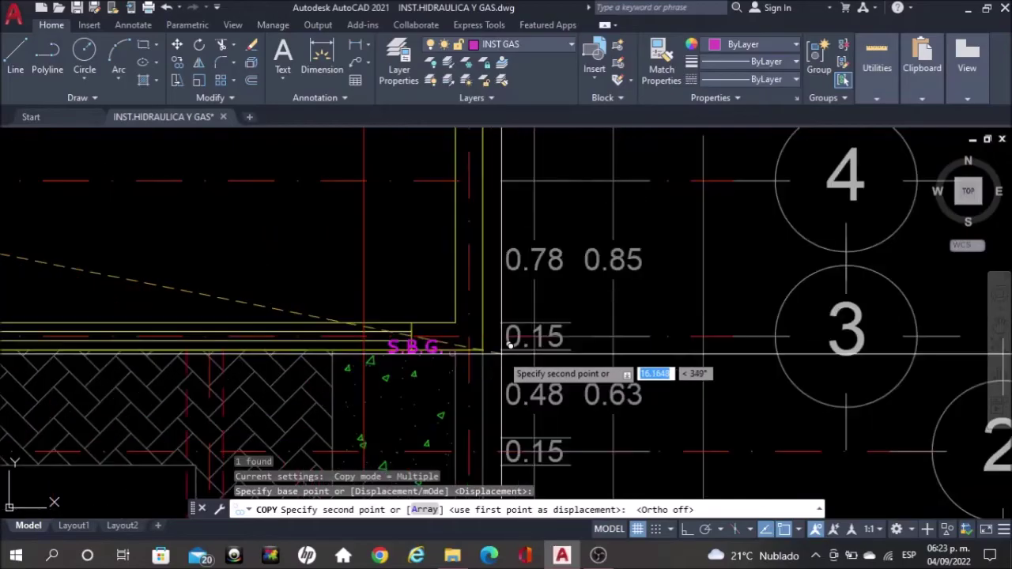
pyautogui.scroll(1, 512, 351)
pyautogui.scroll(1, 516, 363)
pyautogui.scroll(1, 519, 375)
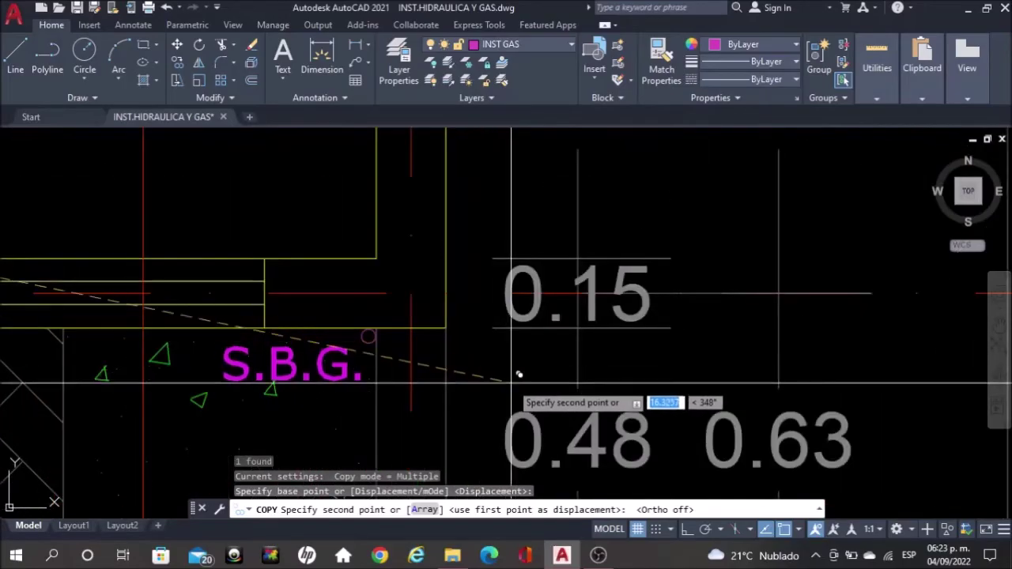
pyautogui.moveTo(518, 375); pyautogui.dragTo(528, 300, button='middle')
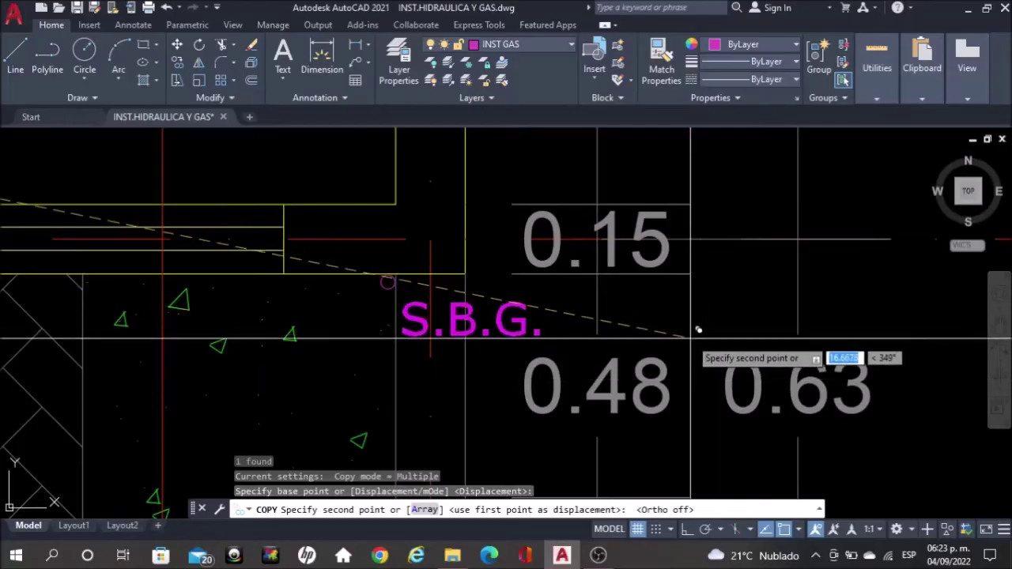
pyautogui.click(713, 334)
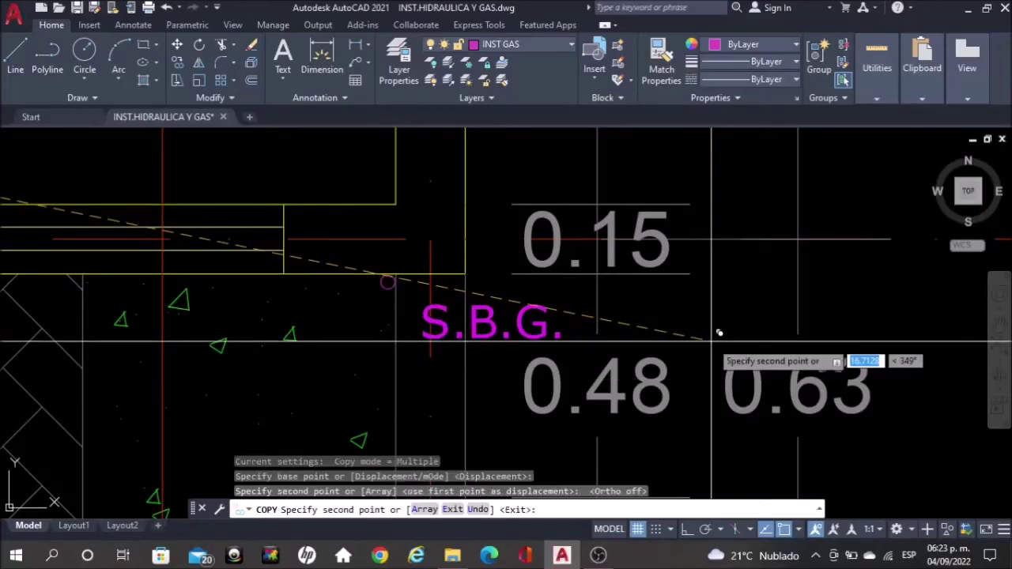
# - Place another S.B.G. label copy beside the riser above the TANQUE 500 LTS roof tank
pyautogui.scroll(-2, 352, 332)
pyautogui.scroll(-2, 332, 336)
pyautogui.scroll(-2, 310, 332)
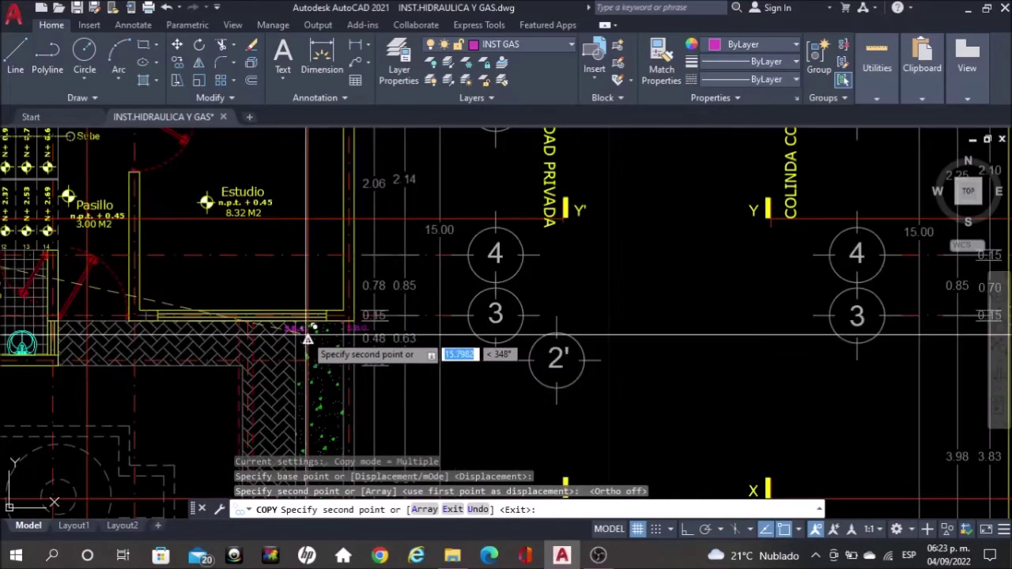
pyautogui.scroll(-3, 308, 328)
pyautogui.scroll(2, 805, 330)
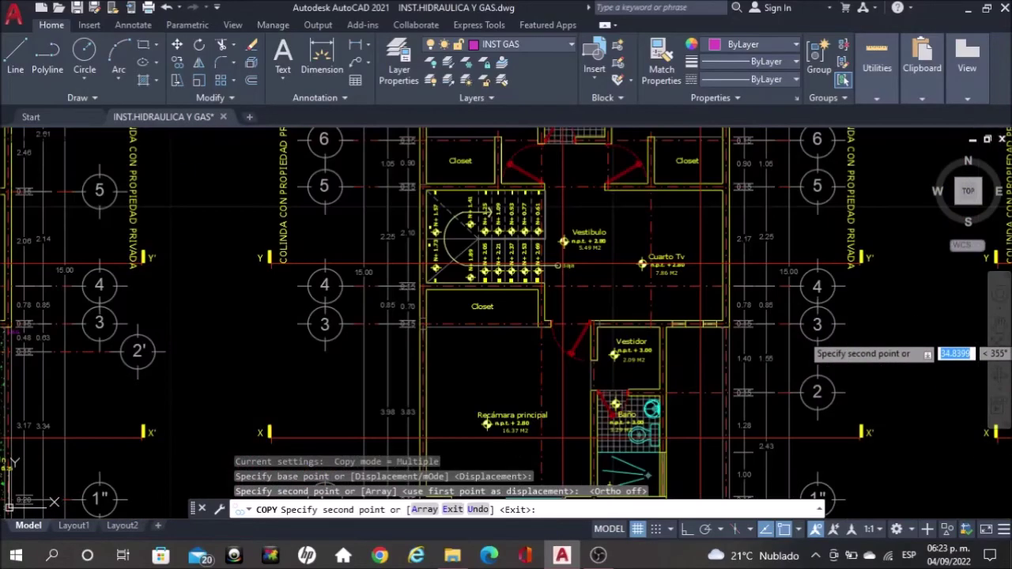
pyautogui.scroll(2, 741, 330)
pyautogui.scroll(5, 707, 333)
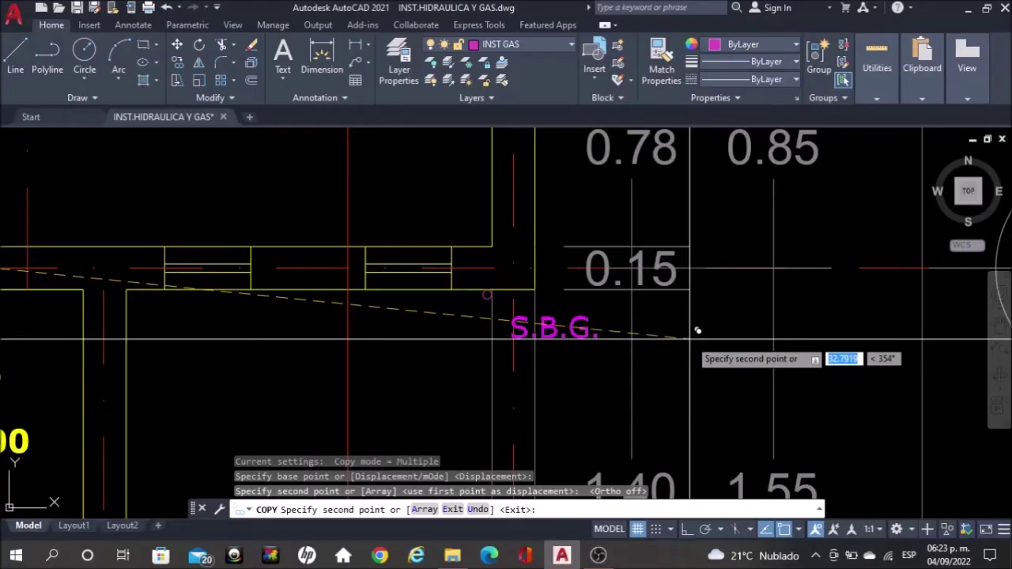
pyautogui.scroll(-2, 381, 334)
pyautogui.scroll(-1, 380, 334)
pyautogui.scroll(-3, 380, 335)
pyautogui.scroll(-3, 380, 335)
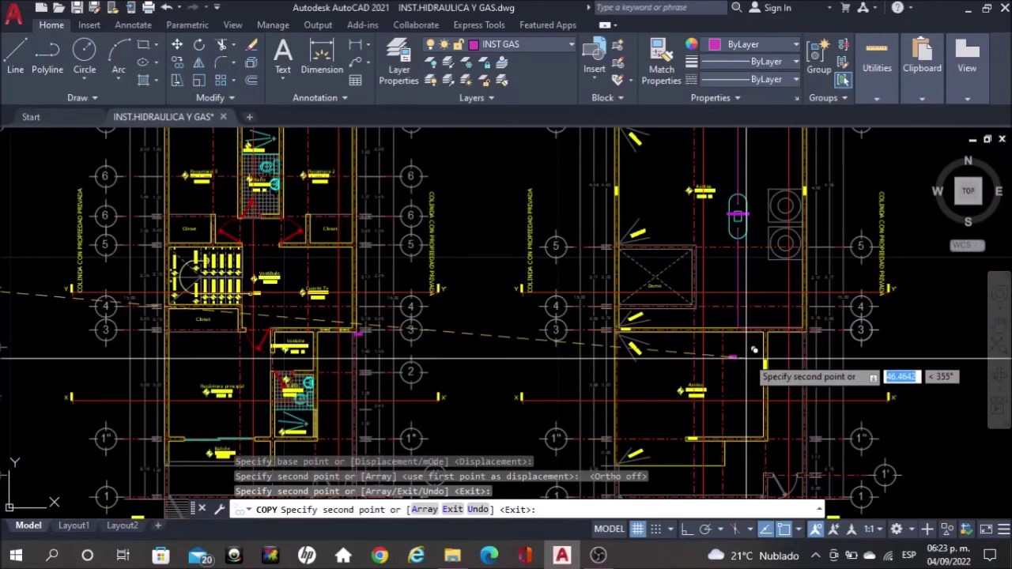
pyautogui.scroll(3, 754, 350)
pyautogui.scroll(2, 806, 401)
pyautogui.scroll(2, 806, 306)
pyautogui.scroll(2, 794, 274)
pyautogui.scroll(2, 783, 281)
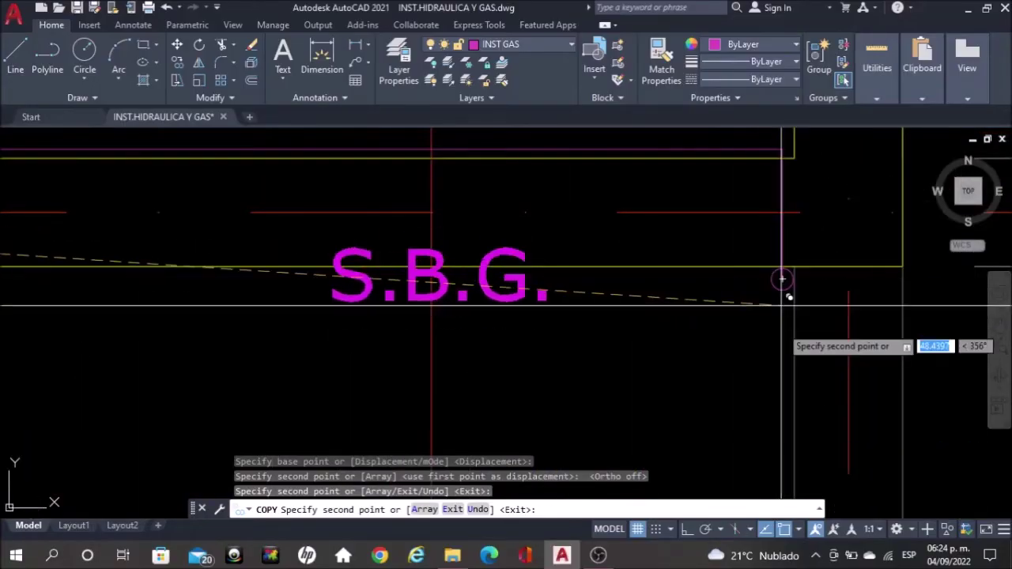
pyautogui.scroll(-1, 784, 316)
pyautogui.scroll(-2, 784, 332)
pyautogui.scroll(-2, 795, 409)
pyautogui.scroll(2, 656, 235)
pyautogui.scroll(1, 677, 402)
pyautogui.scroll(3, 637, 253)
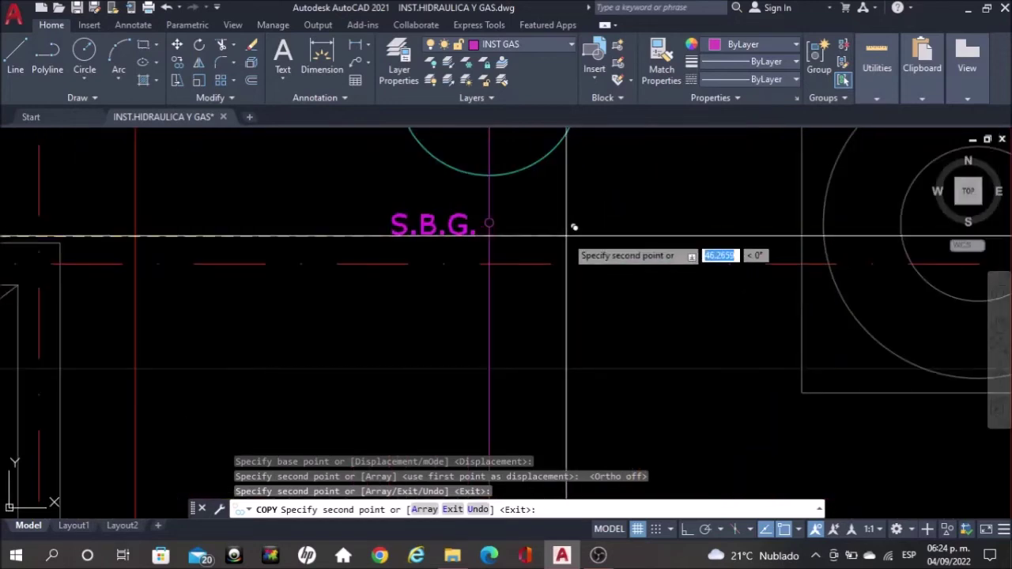
pyautogui.scroll(-2, 566, 234)
pyautogui.moveTo(569, 253); pyautogui.dragTo(598, 423, button='middle')
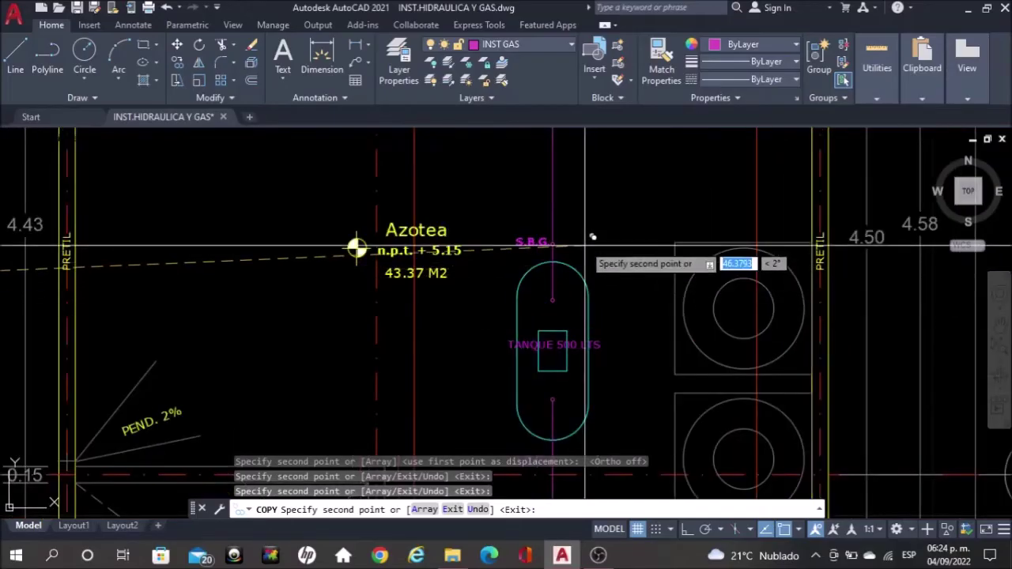
pyautogui.scroll(4, 592, 236)
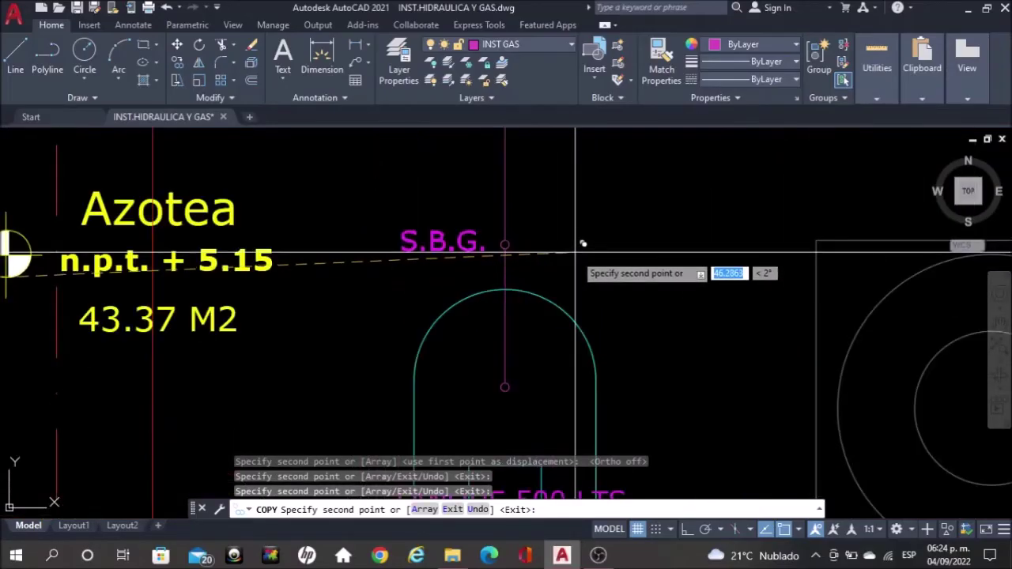
pyautogui.click(583, 245)
pyautogui.press('Escape')
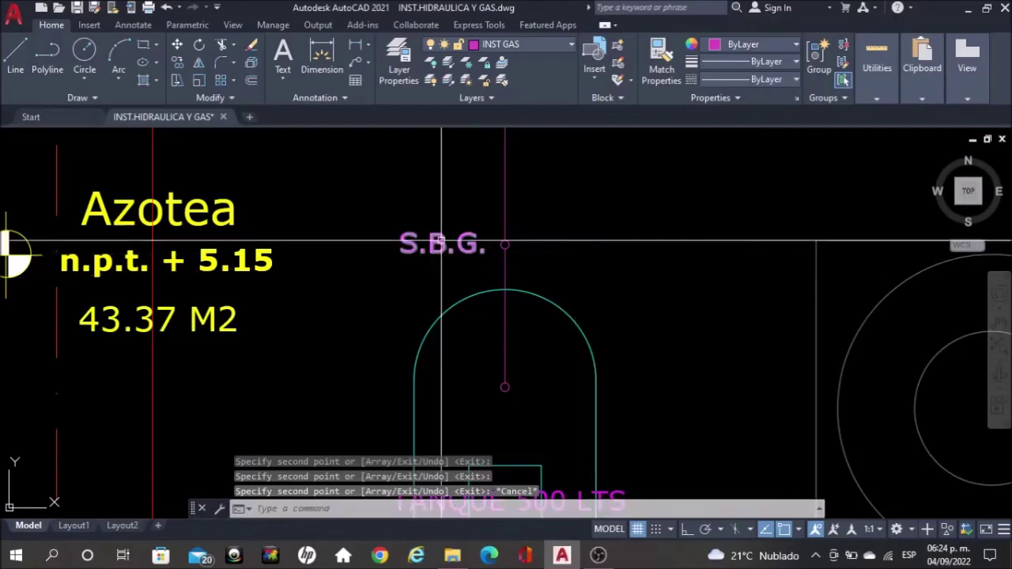
# - Change the S.B.G. label above the roof tank to read B.J.G
pyautogui.click(441, 240)
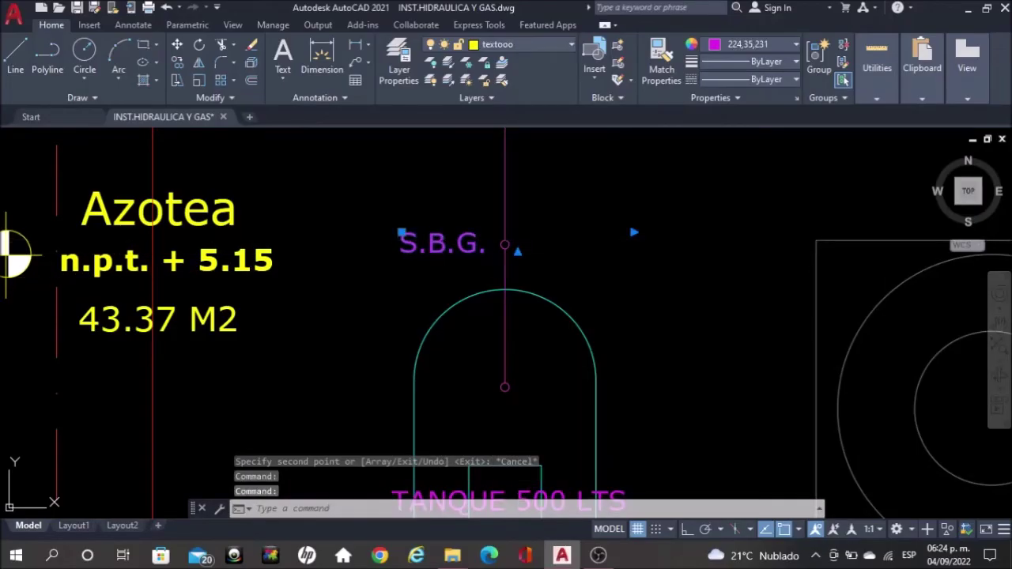
pyautogui.doubleClick(441, 243)
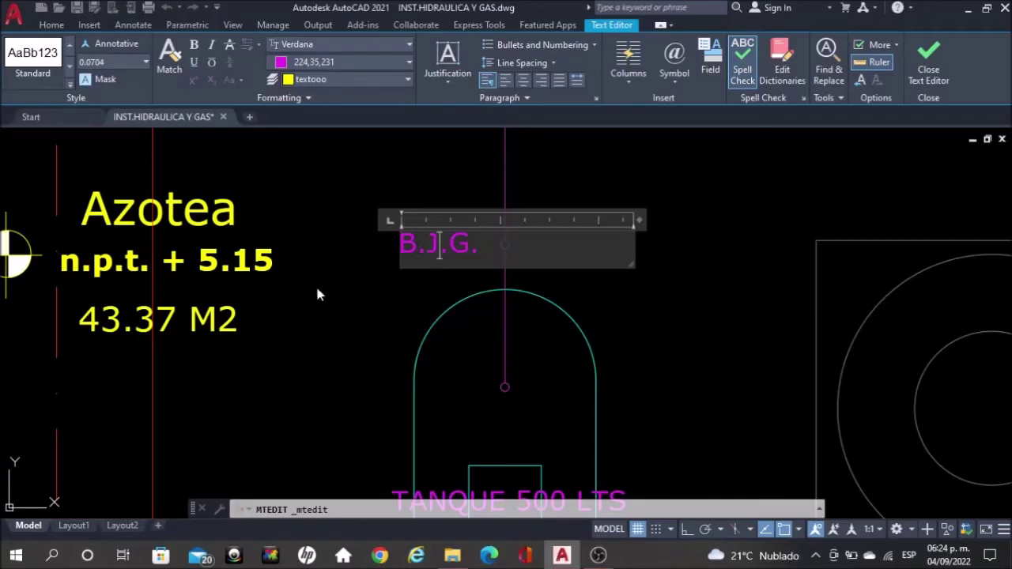
pyautogui.press('Escape')
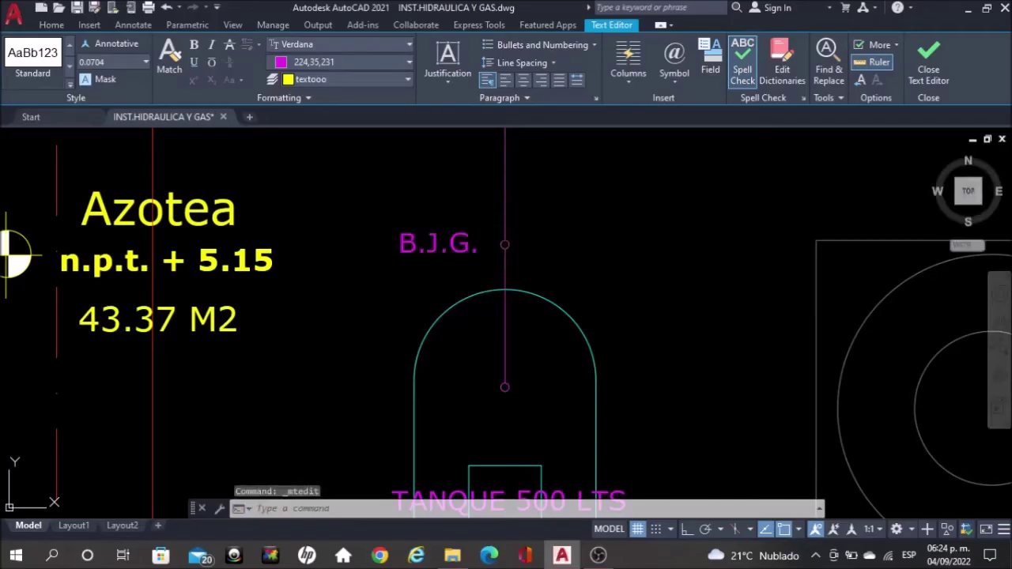
# - Select the B.J.G. label and start copying it with CO
pyautogui.click(449, 241)
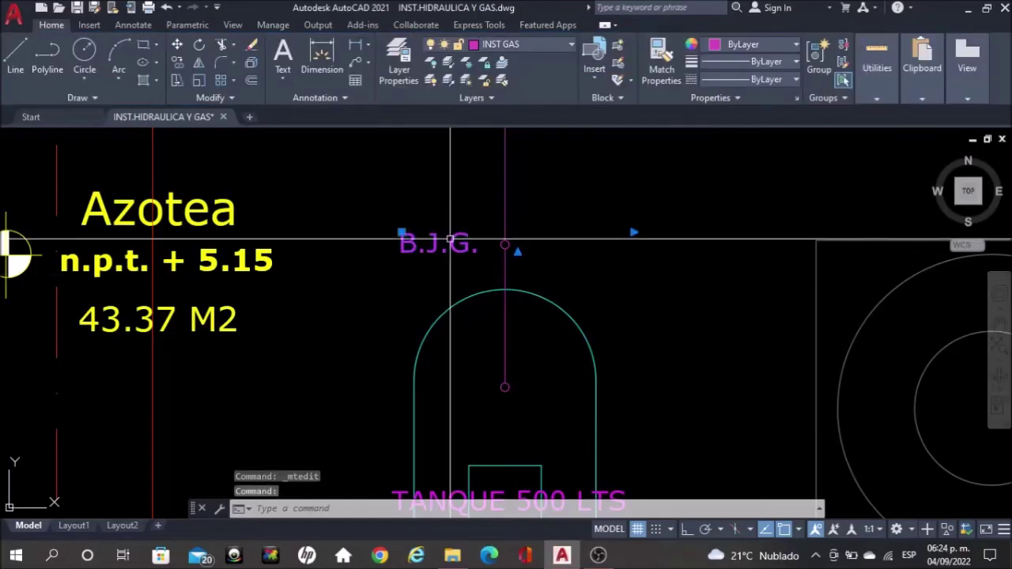
pyautogui.write('co')
pyautogui.press('Return')
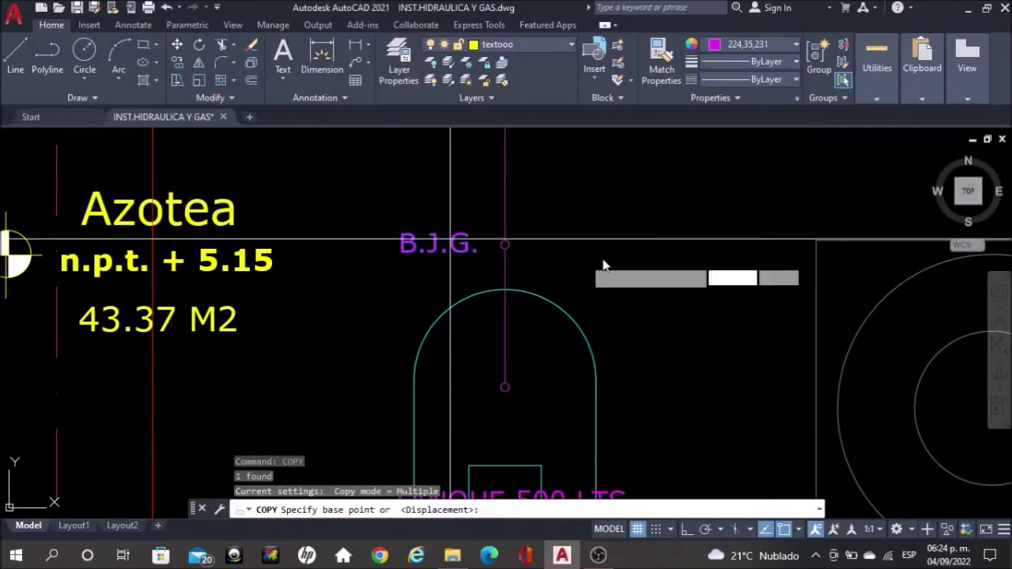
# - Place a copy of the B.J.G. label at the riser near gridline 8
pyautogui.click(602, 258)
pyautogui.scroll(-2, 610, 250)
pyautogui.scroll(-2, 549, 407)
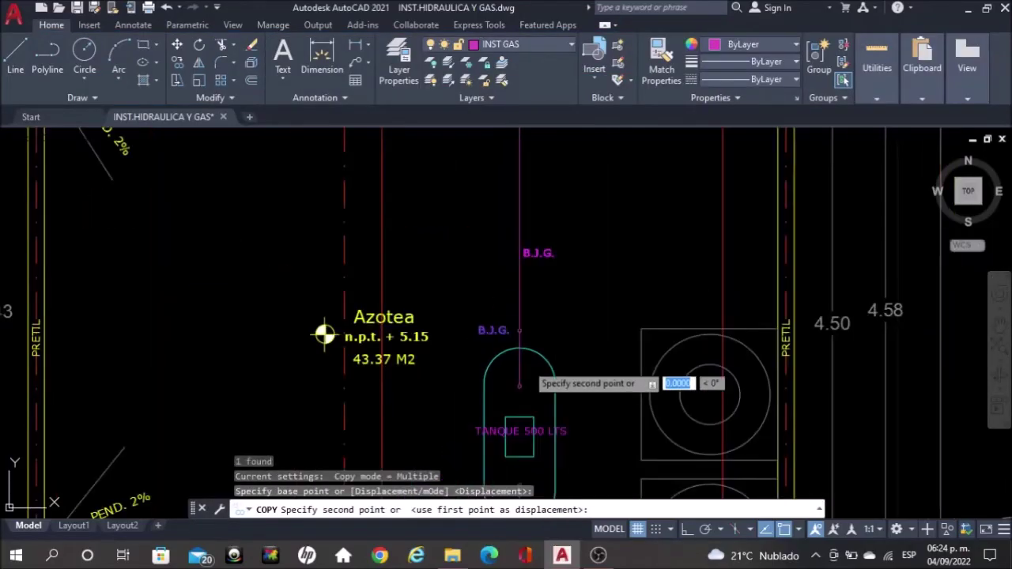
pyautogui.moveTo(535, 357)
pyautogui.mouseDown(button='middle')
pyautogui.moveTo(547, 443)
pyautogui.moveTo(522, 500)
pyautogui.mouseUp(button='middle')
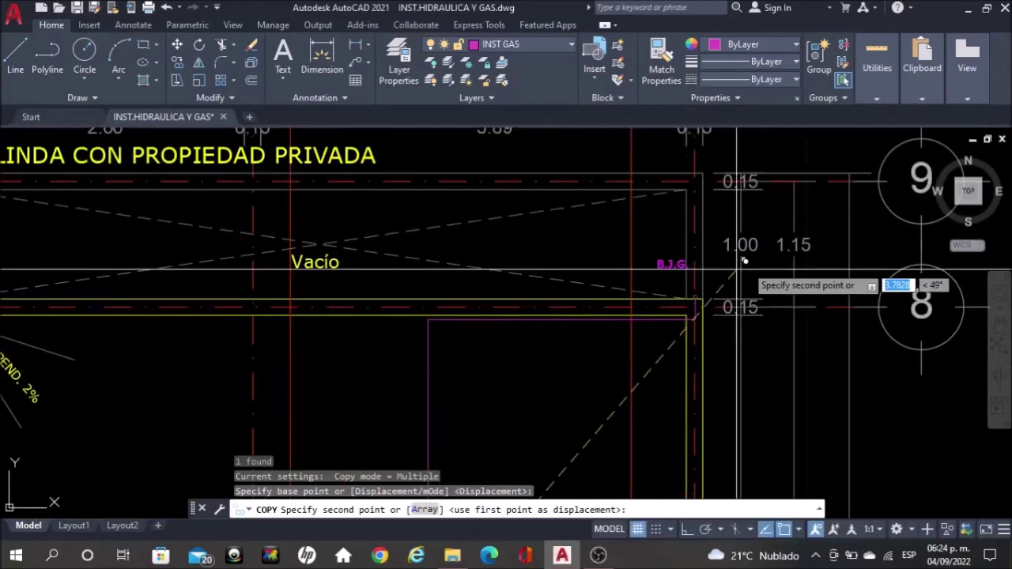
pyautogui.scroll(3, 751, 261)
pyautogui.scroll(1, 814, 293)
pyautogui.scroll(2, 822, 308)
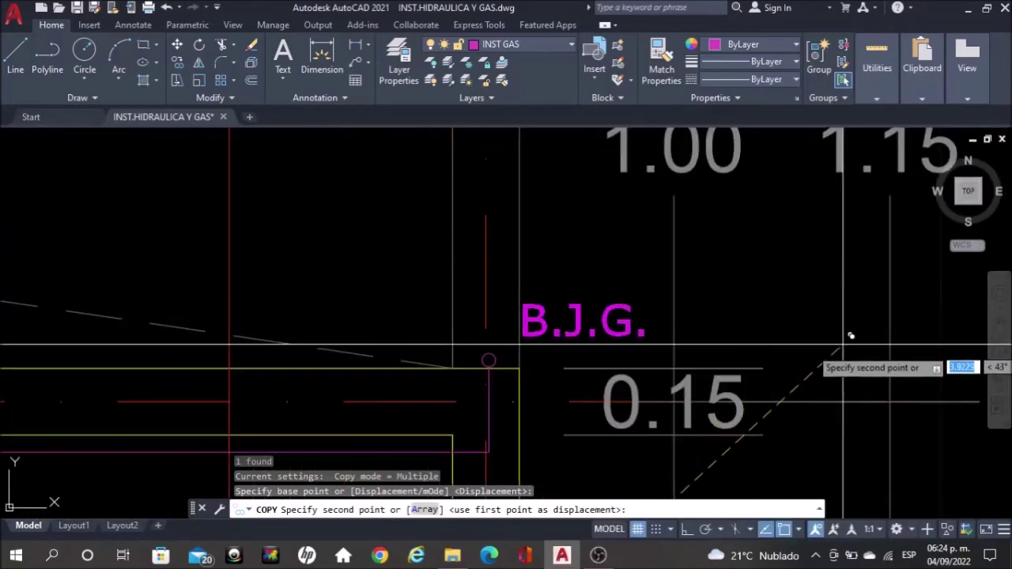
pyautogui.click(853, 348)
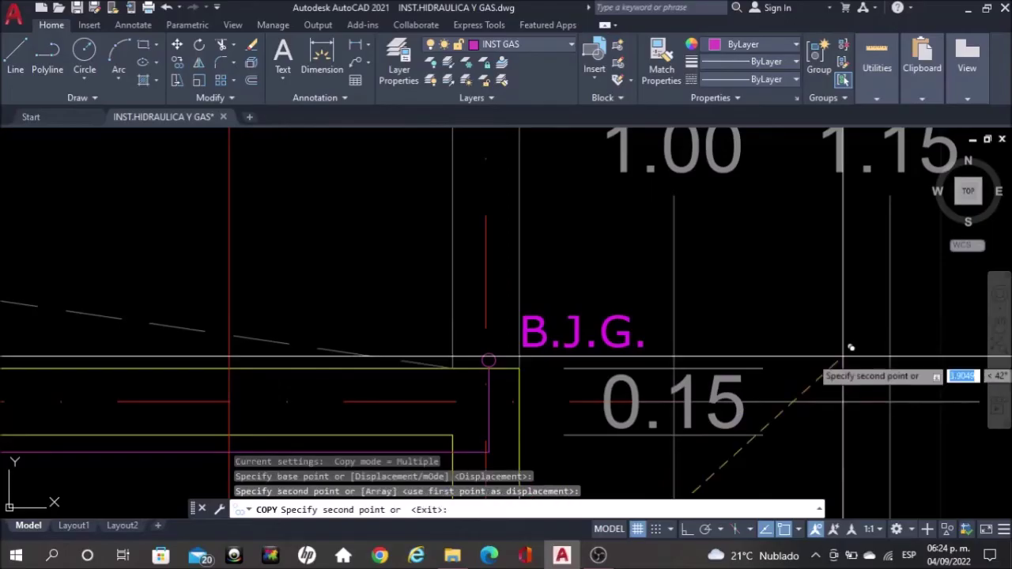
# - Pan toward gridlines 9 and 8, end the copy, and select the B.J.G. label
pyautogui.scroll(-3, 838, 342)
pyautogui.scroll(-3, 809, 292)
pyautogui.scroll(-2, 810, 293)
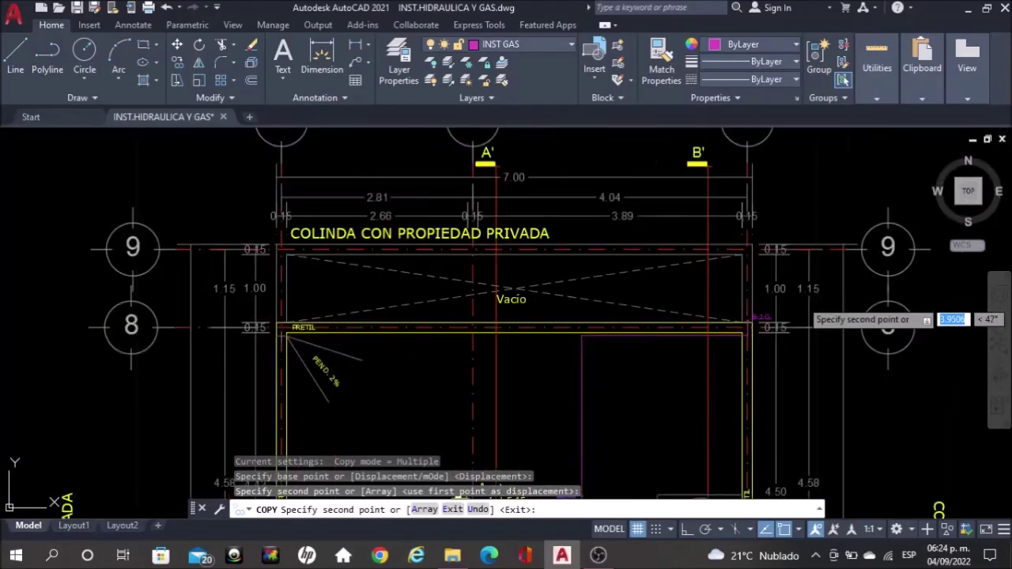
pyautogui.moveTo(454, 292)
pyautogui.mouseDown(button='middle')
pyautogui.moveTo(879, 295)
pyautogui.moveTo(938, 305)
pyautogui.mouseUp(button='middle')
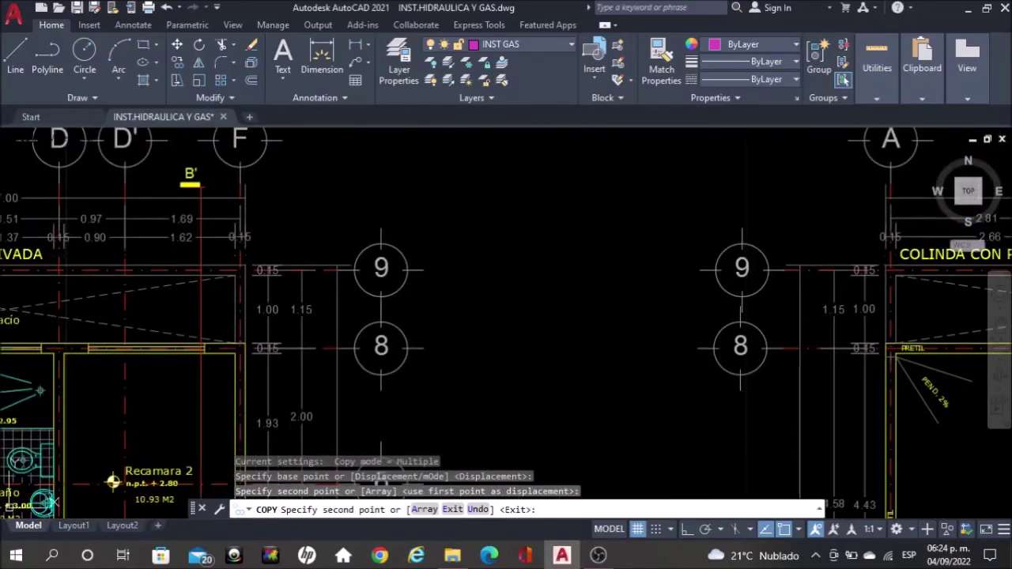
pyautogui.scroll(4, 214, 343)
pyautogui.scroll(2, 210, 347)
pyautogui.scroll(2, 557, 302)
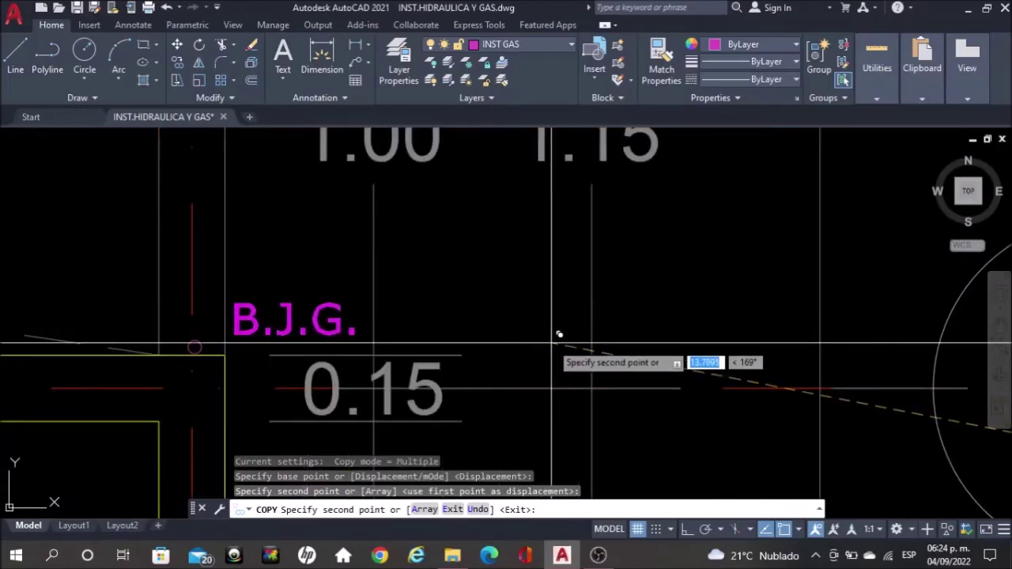
pyautogui.scroll(-2, 566, 260)
pyautogui.scroll(-2, 521, 178)
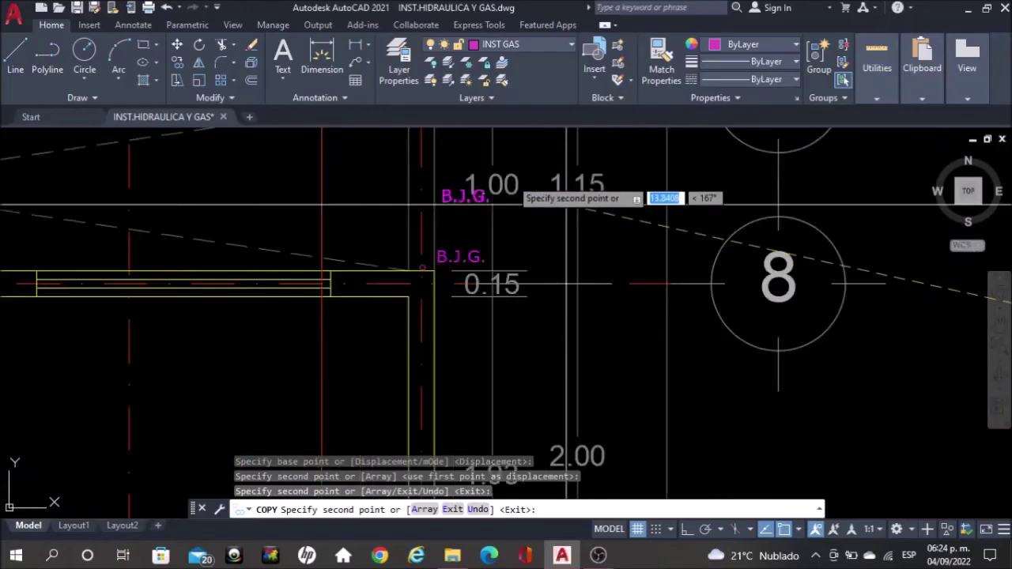
pyautogui.scroll(-2, 436, 189)
pyautogui.scroll(-2, 423, 184)
pyautogui.scroll(-2, 443, 178)
pyautogui.scroll(-1, 395, 177)
pyautogui.scroll(-2, 447, 227)
pyautogui.scroll(3, 530, 268)
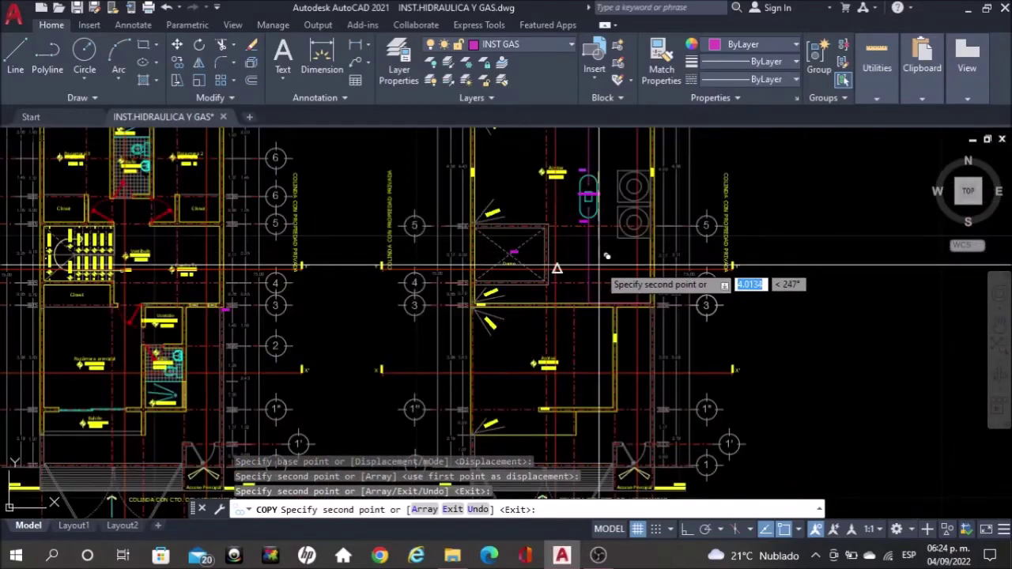
pyautogui.scroll(2, 632, 278)
pyautogui.scroll(2, 641, 269)
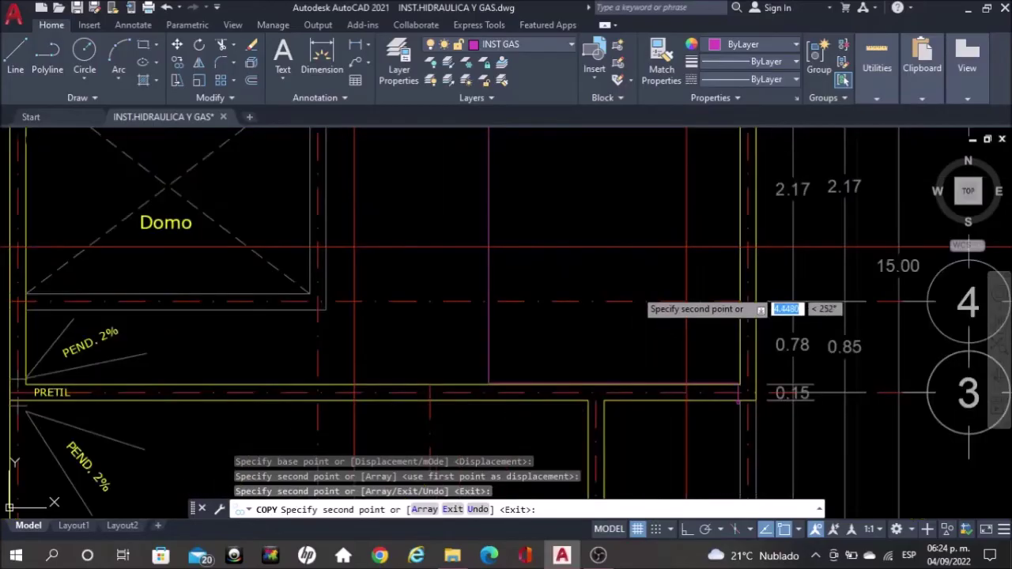
pyautogui.scroll(1, 671, 340)
pyautogui.scroll(1, 676, 334)
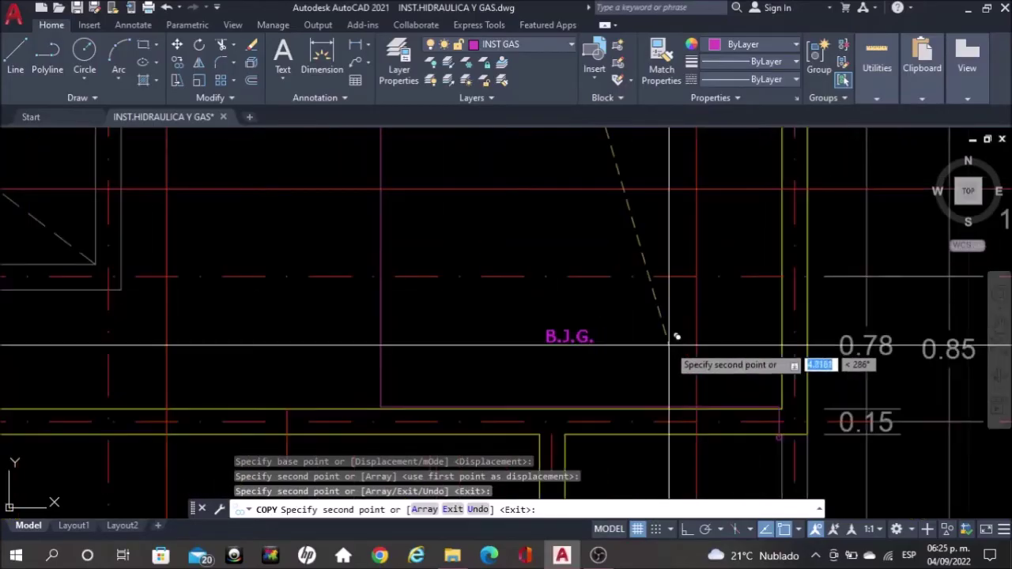
pyautogui.scroll(1, 689, 343)
pyautogui.scroll(2, 693, 343)
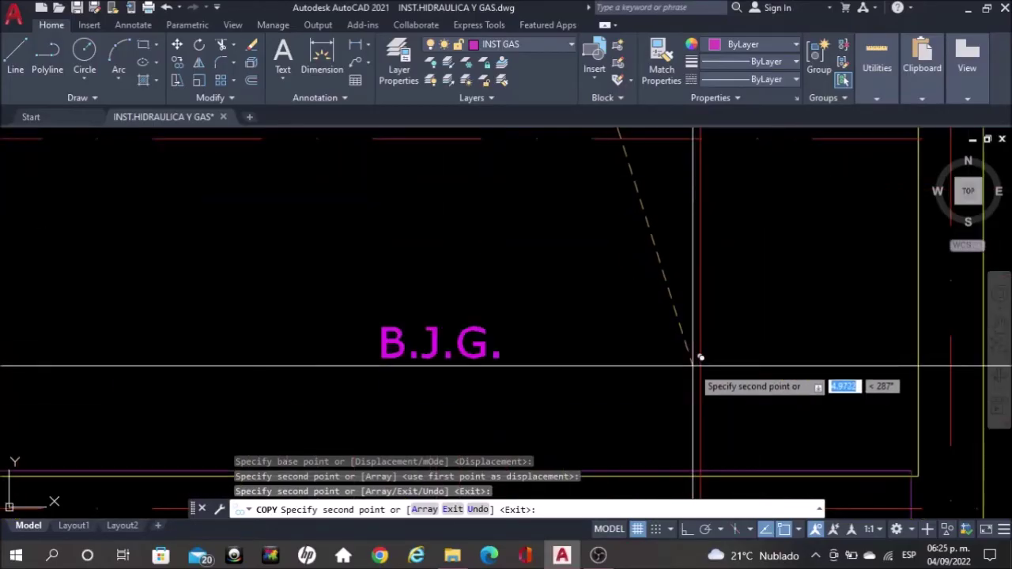
pyautogui.moveTo(695, 343)
pyautogui.mouseDown(button='middle')
pyautogui.moveTo(720, 315)
pyautogui.moveTo(671, 369)
pyautogui.mouseUp(button='middle')
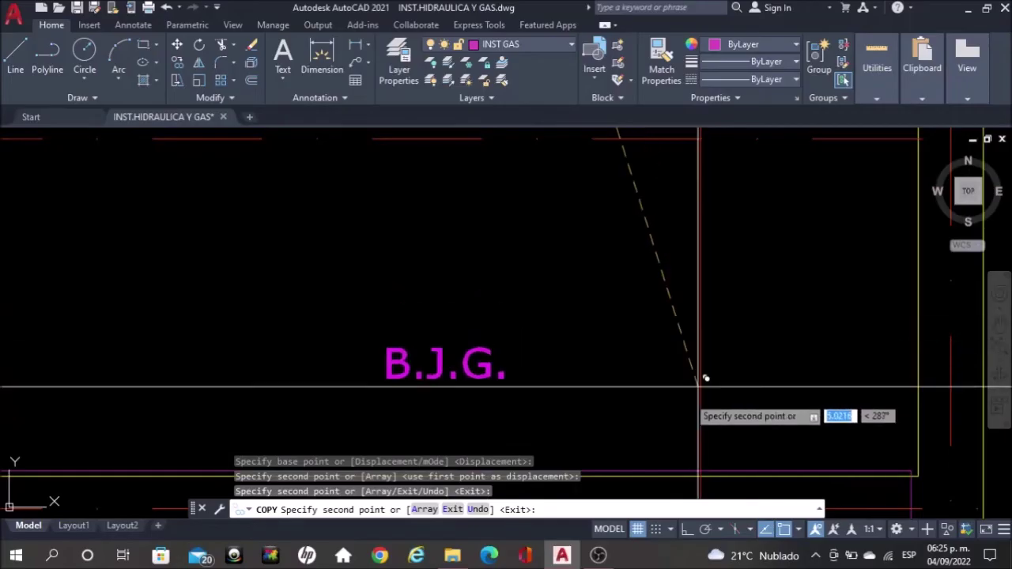
pyautogui.scroll(-2, 671, 369)
pyautogui.press('Escape')
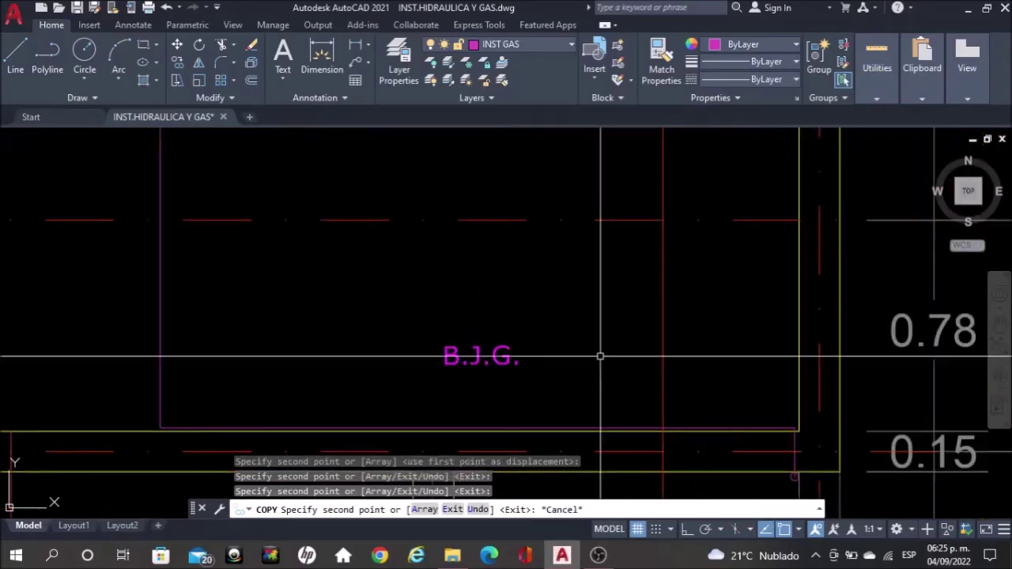
pyautogui.moveTo(508, 368); pyautogui.dragTo(638, 294, button='middle')
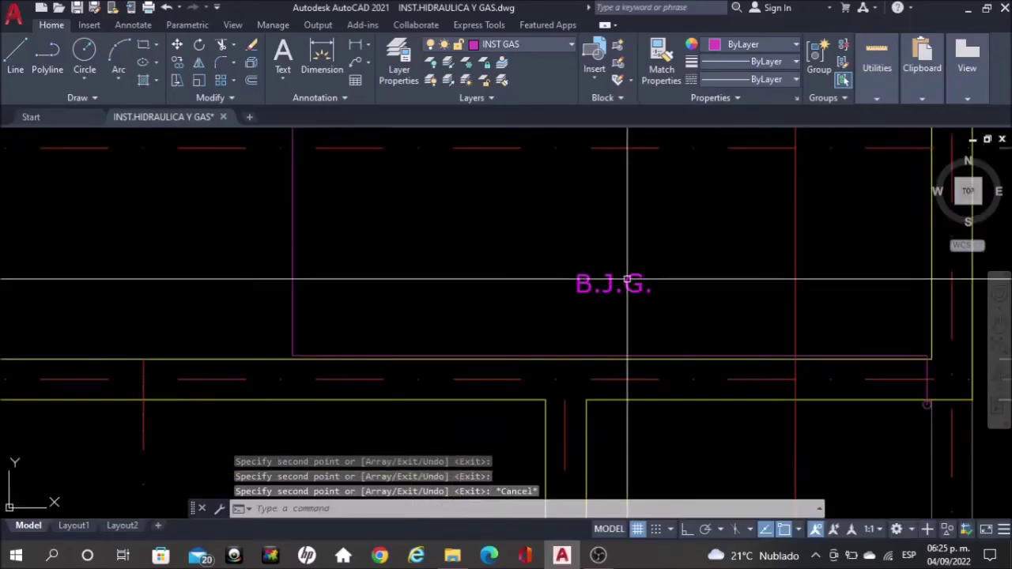
pyautogui.click(638, 289)
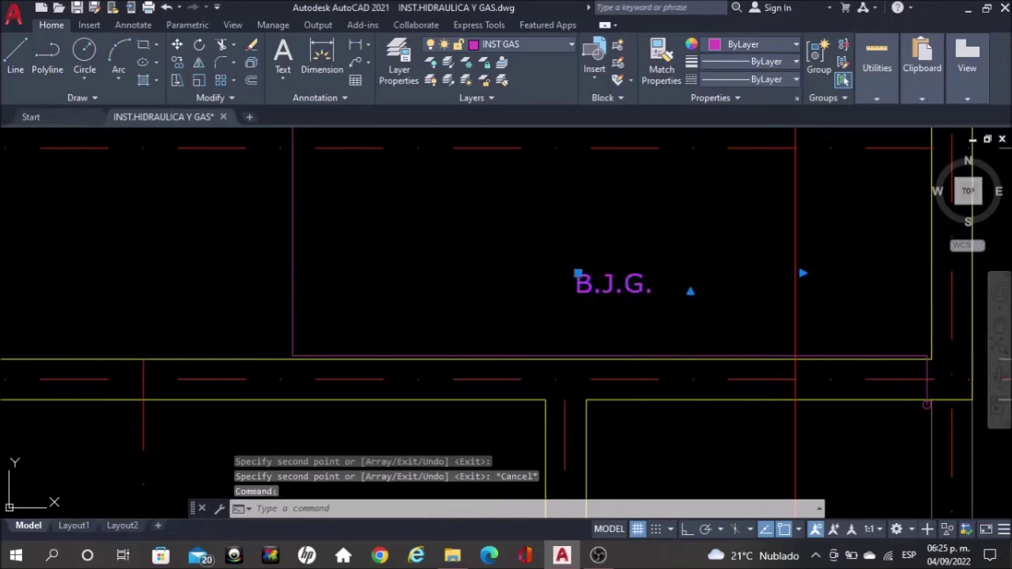
# - Rewrite the copied B.J.G. text as T.COBRE 13 MM and select the finished label
pyautogui.doubleClick(624, 286)
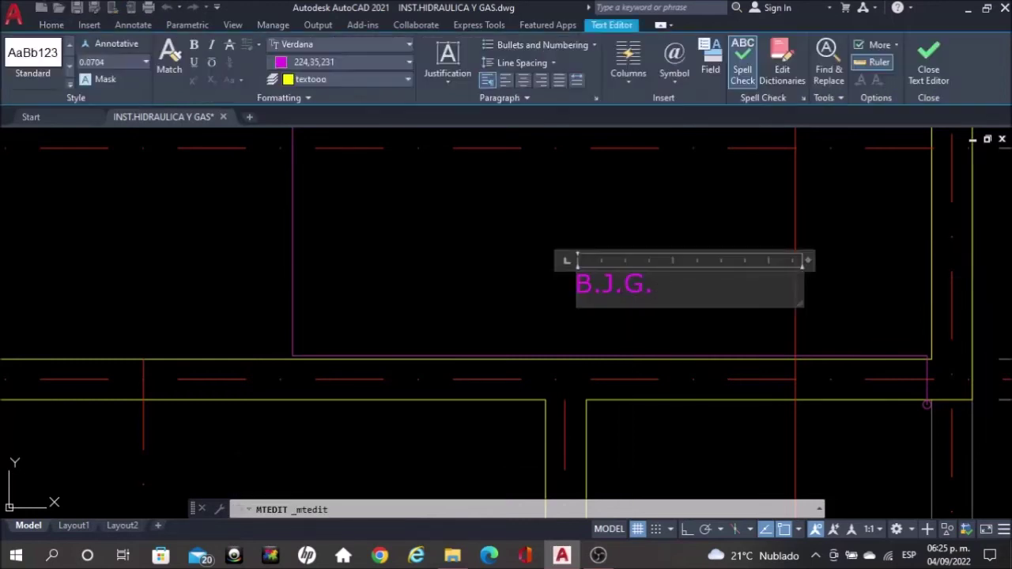
pyautogui.press('BackSpace')
pyautogui.write('TOBO')
pyautogui.press('BackSpace')
pyautogui.press('BackSpace')
pyautogui.press('BackSpace')
pyautogui.press('BackSpace')
pyautogui.write('TUBO')
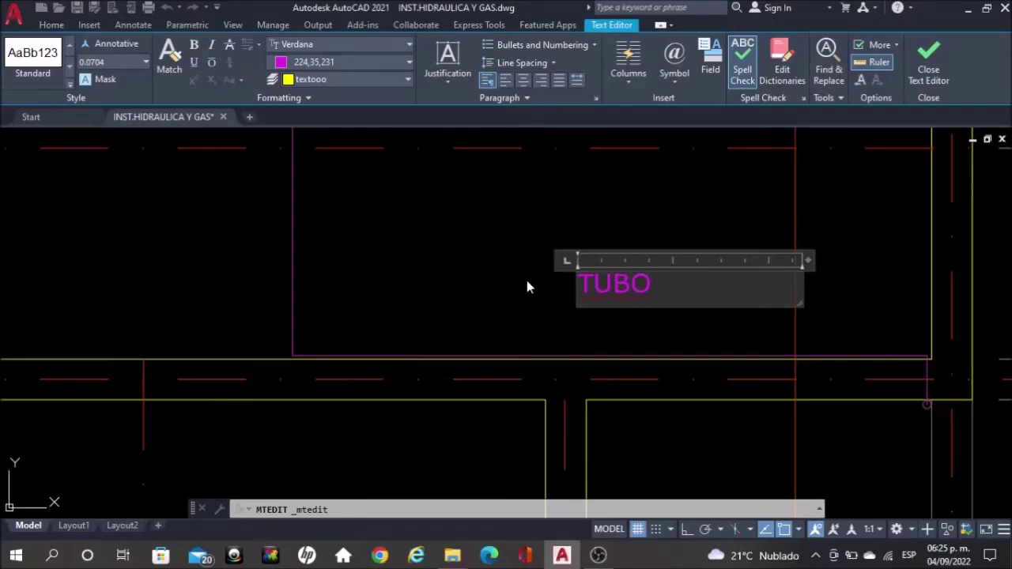
pyautogui.press('BackSpace')
pyautogui.press('BackSpace')
pyautogui.press('BackSpace')
pyautogui.press('BackSpace')
pyautogui.write('.COBRE 13 MM')
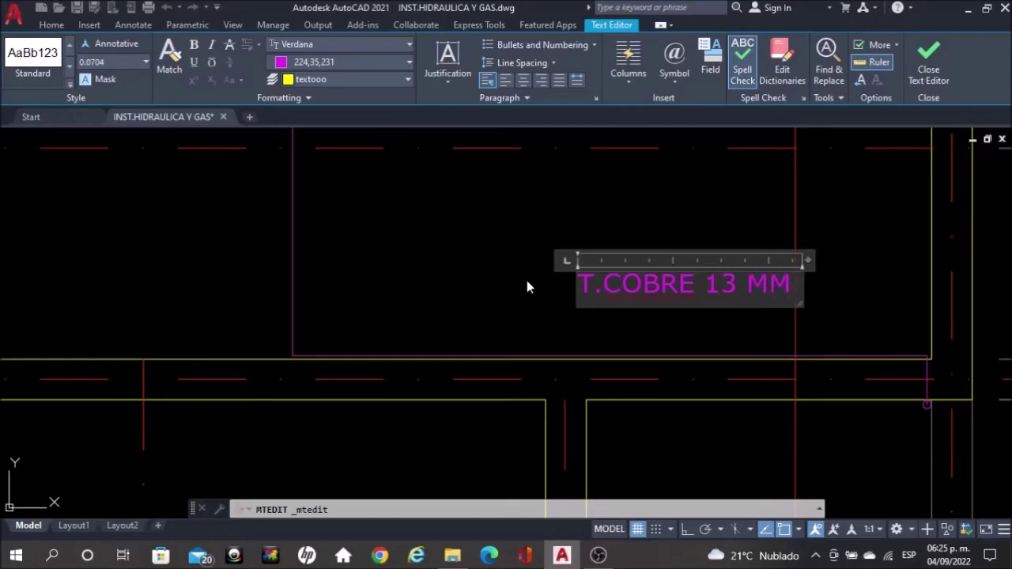
pyautogui.click(526, 280)
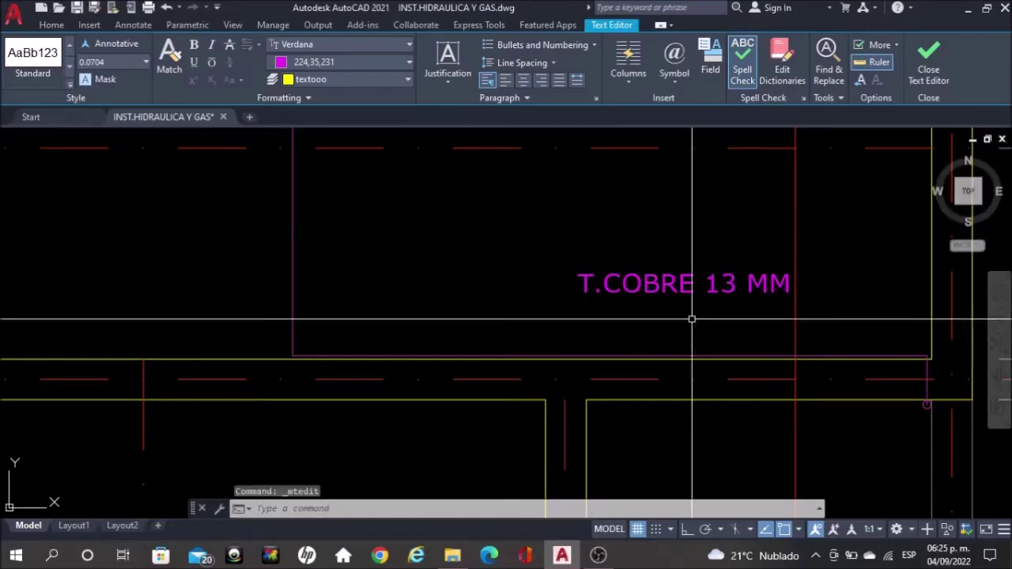
pyautogui.click(690, 278)
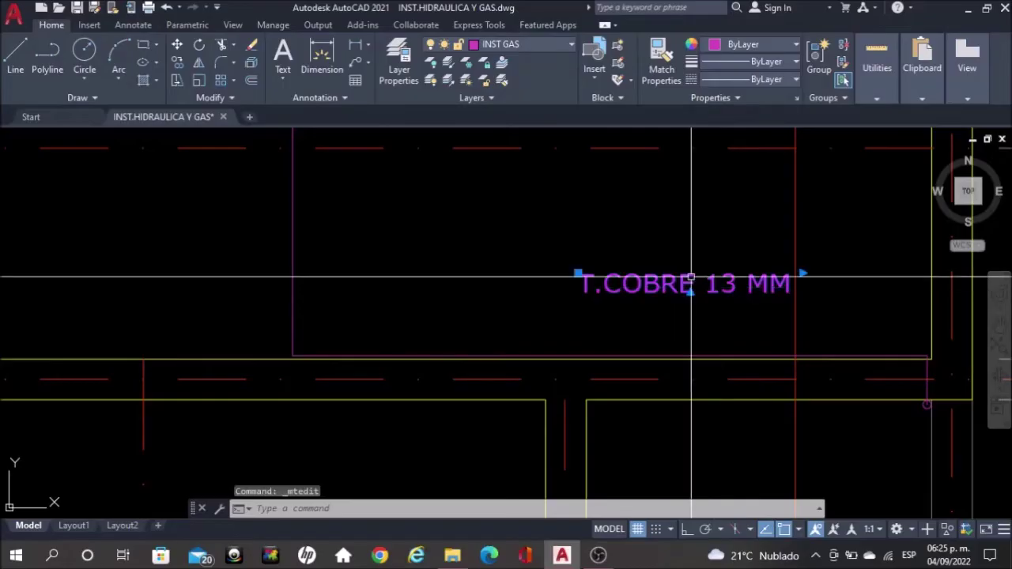
# - Move the T.COBRE 13 MM label down, closer to the gas line
pyautogui.write('MOVE')
pyautogui.press('Return')
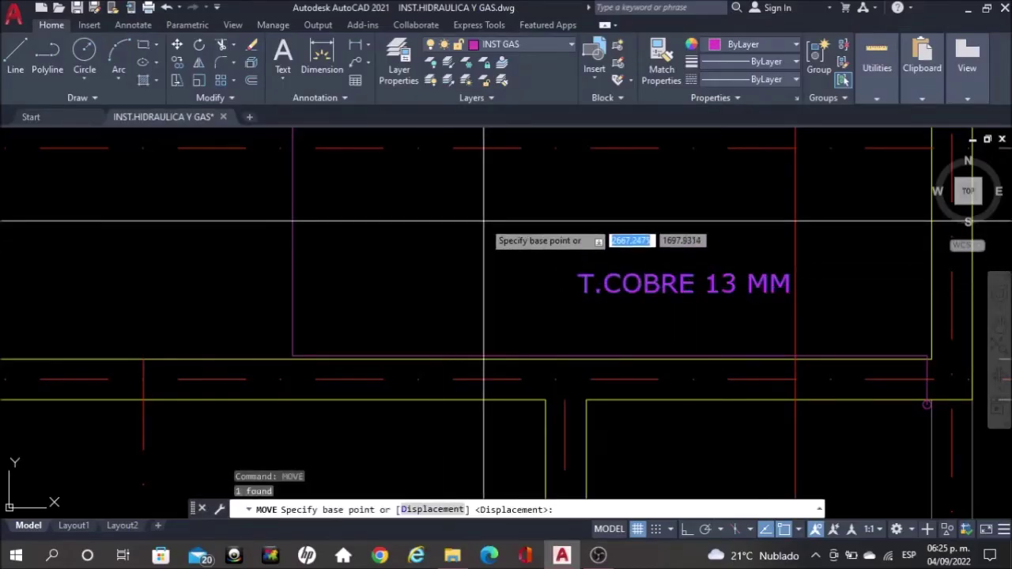
pyautogui.click(484, 222)
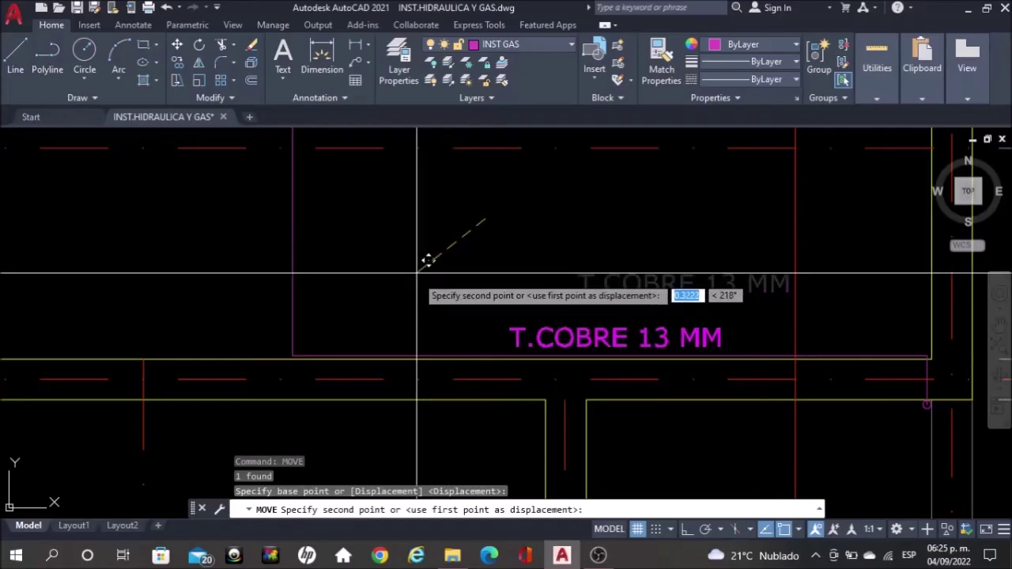
pyautogui.click(427, 261)
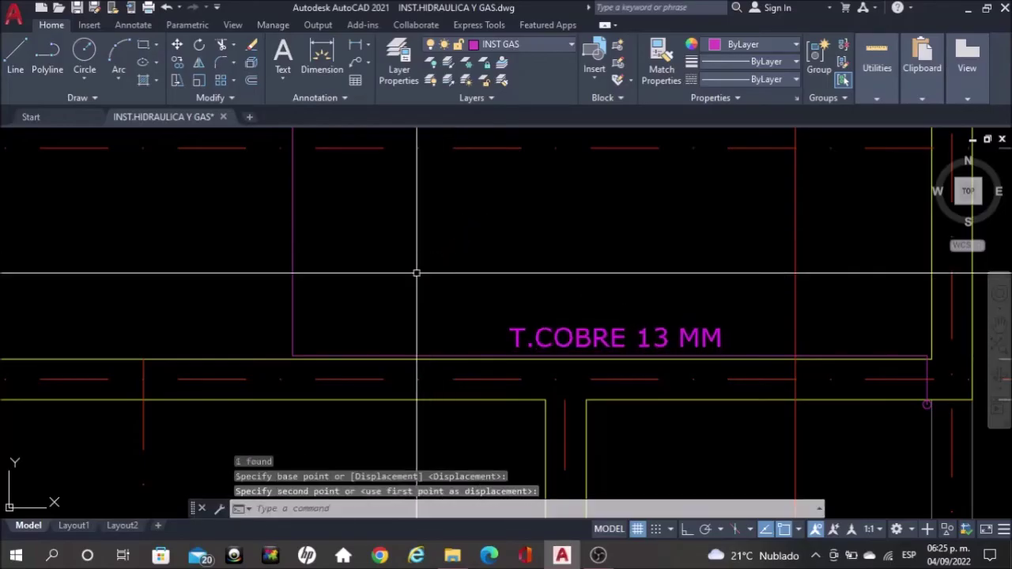
pyautogui.scroll(-2, 714, 420)
# - Copy the T.COBRE 13 MM label into the Azotea room near B.J.G
pyautogui.click(691, 369)
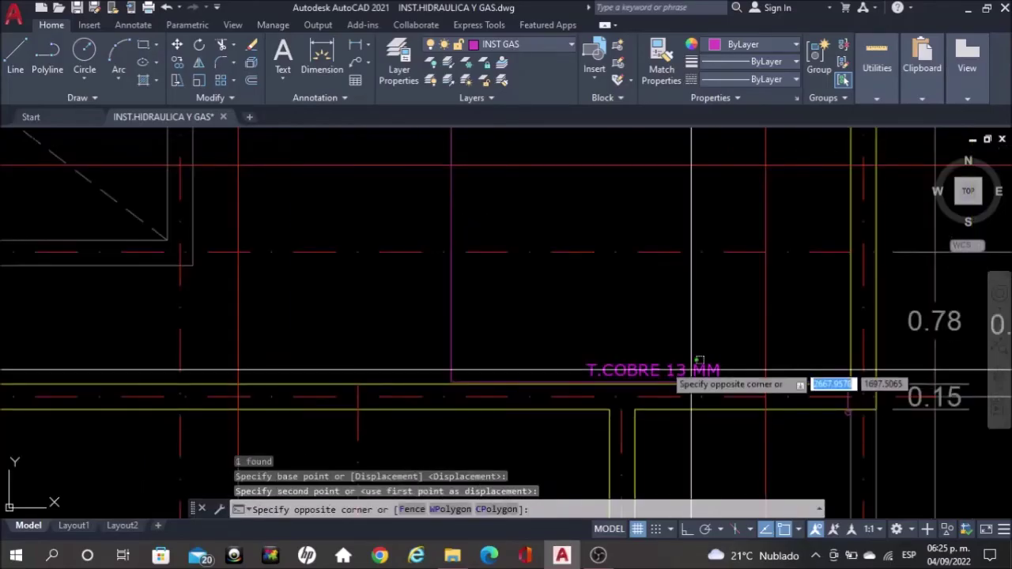
pyautogui.click(656, 325)
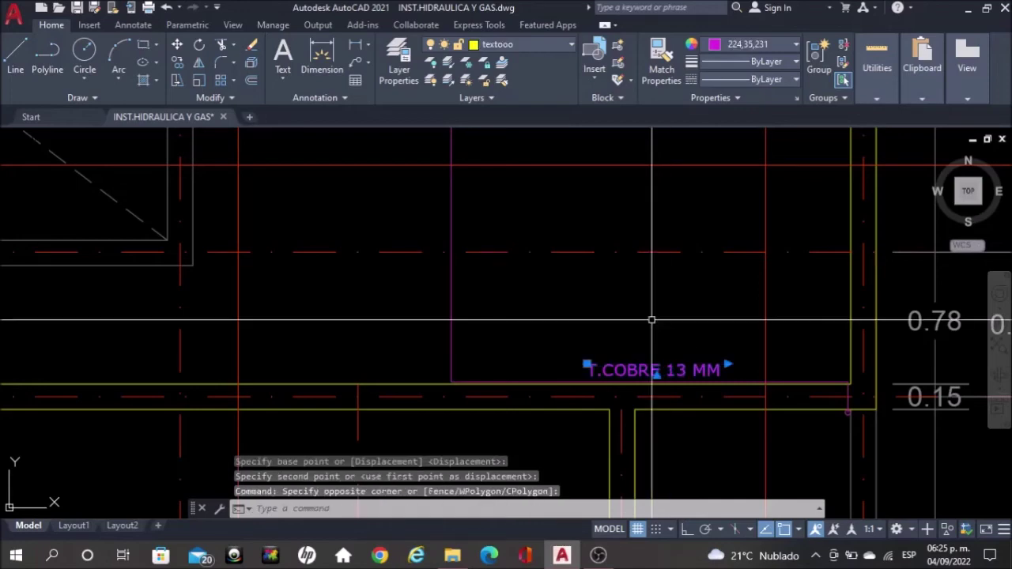
pyautogui.write('co')
pyautogui.press('Return')
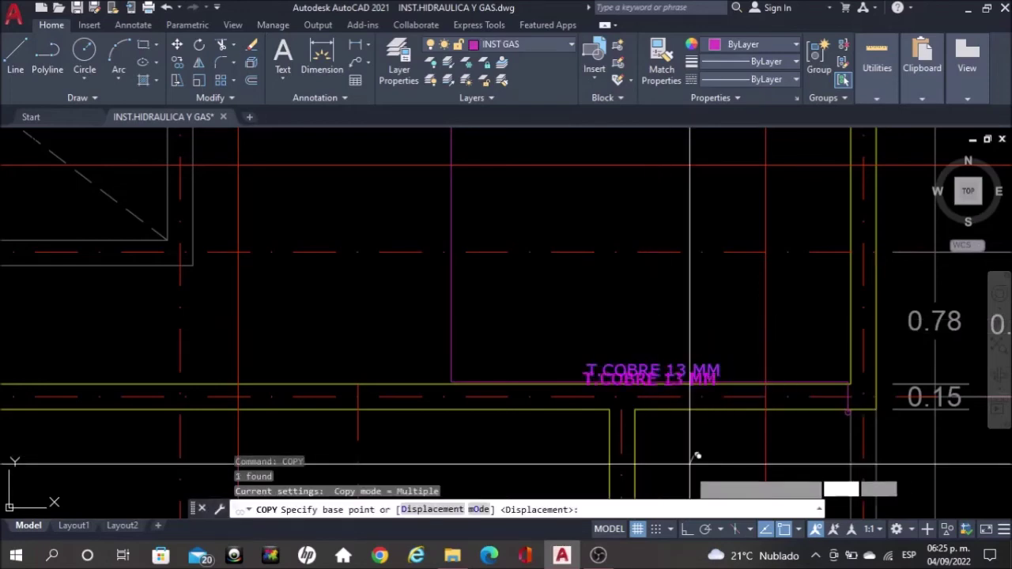
pyautogui.click(696, 456)
pyautogui.scroll(-2, 692, 395)
pyautogui.scroll(-2, 683, 301)
pyautogui.scroll(-2, 677, 206)
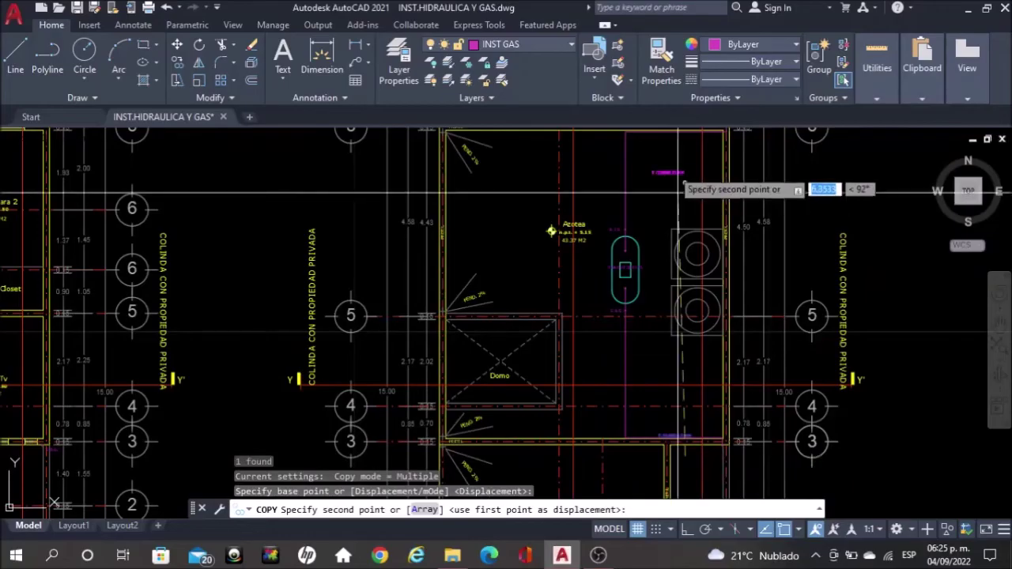
pyautogui.scroll(3, 673, 158)
pyautogui.scroll(2, 673, 255)
pyautogui.scroll(2, 677, 321)
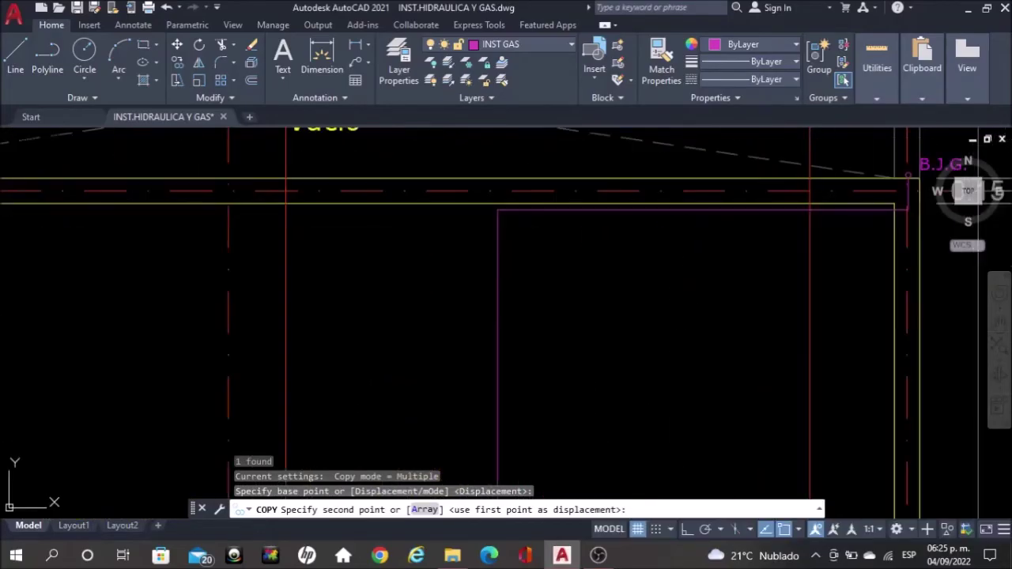
pyautogui.click(765, 303)
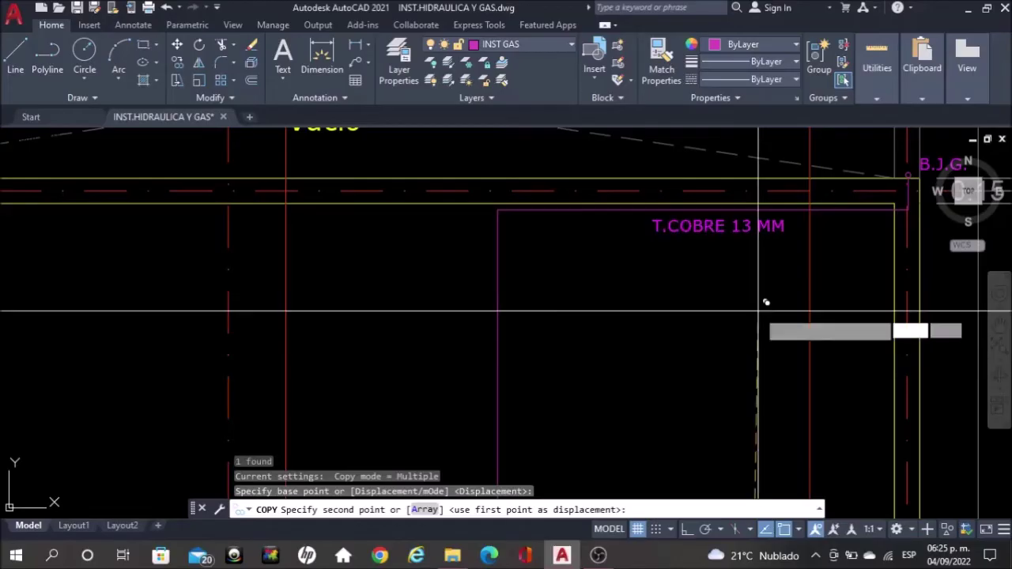
pyautogui.scroll(-3, 765, 303)
pyautogui.scroll(1, 637, 300)
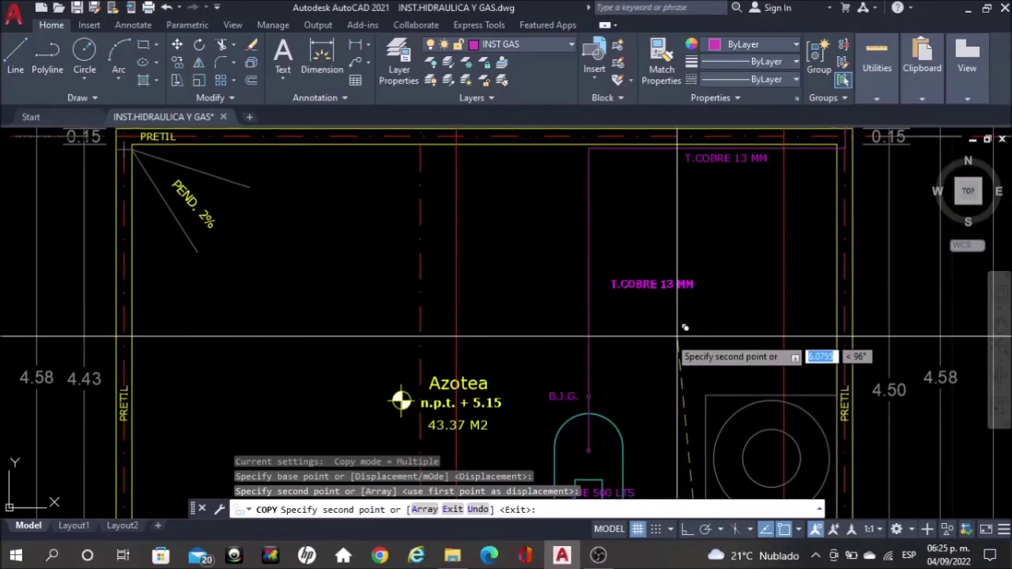
pyautogui.press('Escape')
pyautogui.scroll(2, 654, 285)
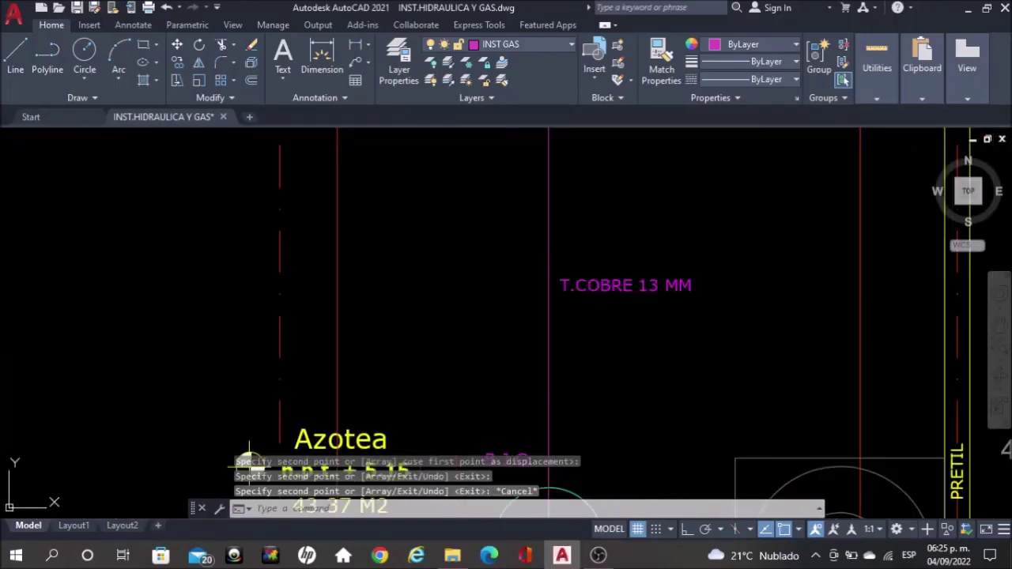
# - Rotate the copied T.COBRE 13 MM label 90° so it reads vertically
pyautogui.write('Ro')
pyautogui.press('Return')
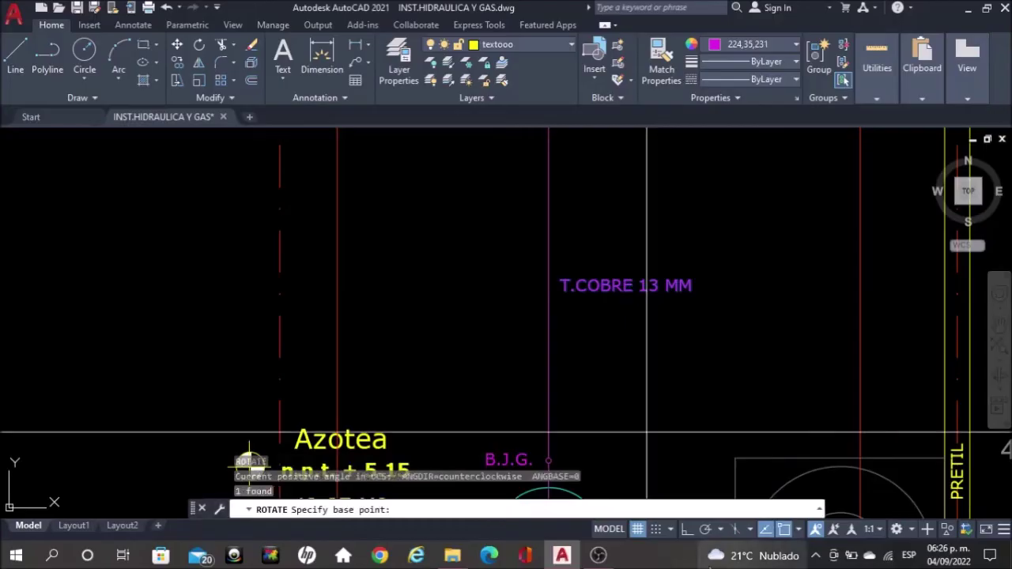
pyautogui.click(644, 241)
pyautogui.click(637, 181)
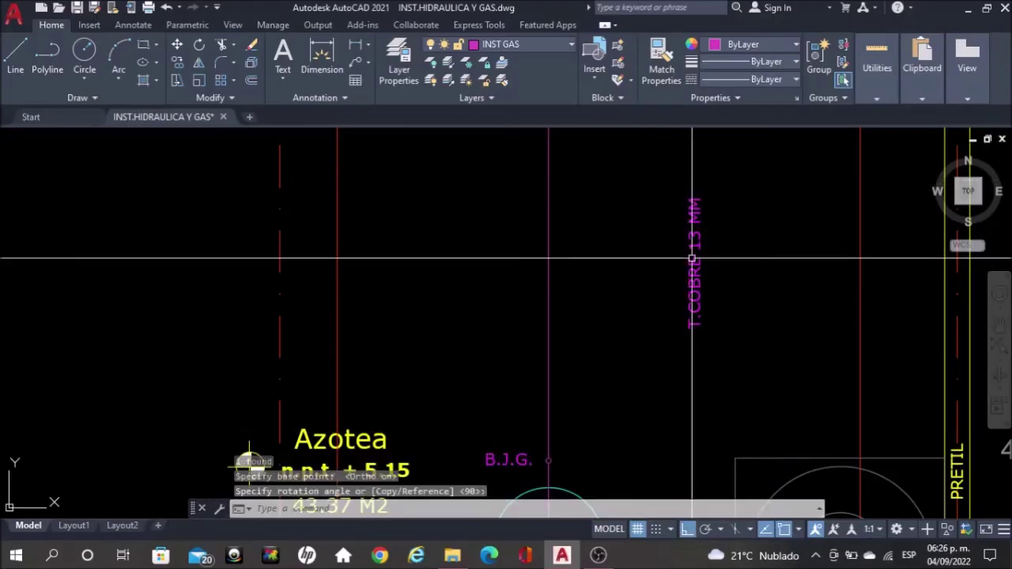
pyautogui.scroll(-2, 692, 258)
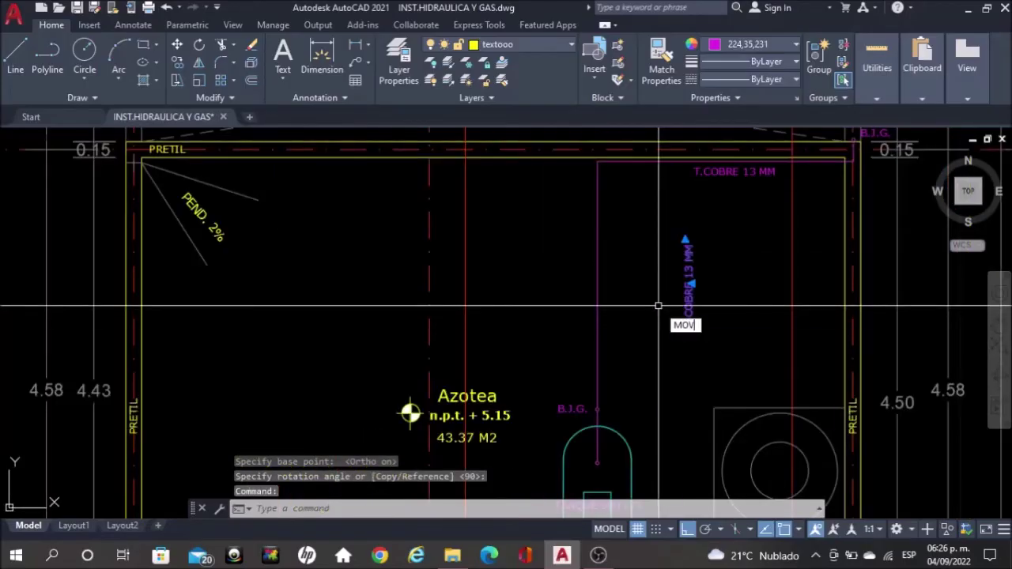
pyautogui.press('Return')
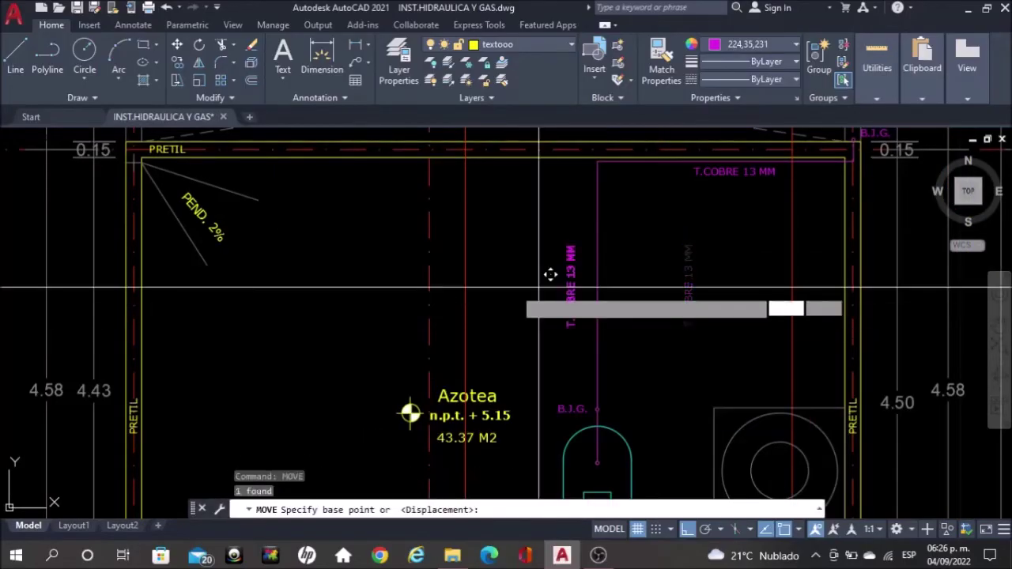
# - Move the vertical T.COBRE 13 MM label beside the Azotea gas line
pyautogui.click(550, 274)
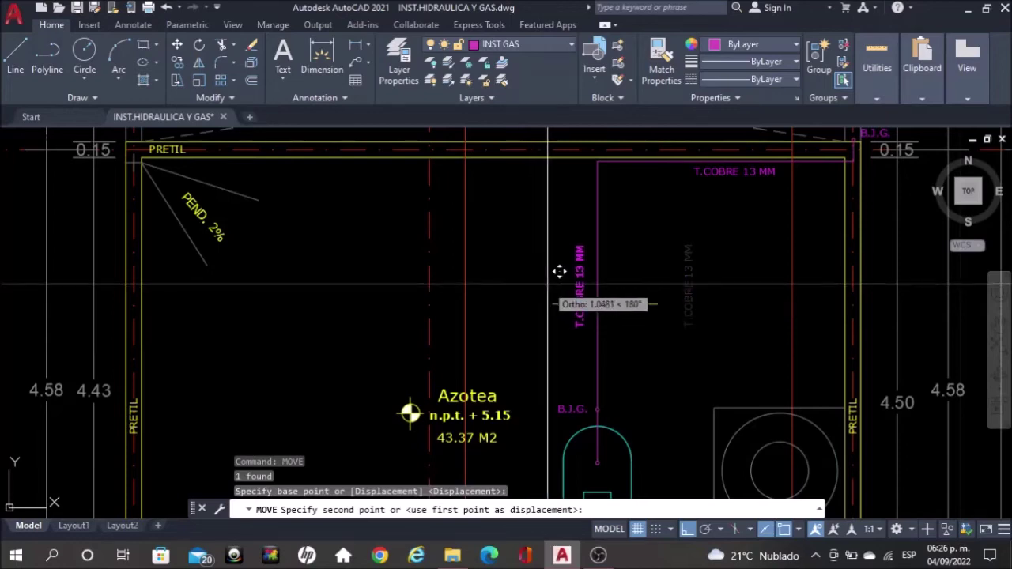
pyautogui.click(559, 271)
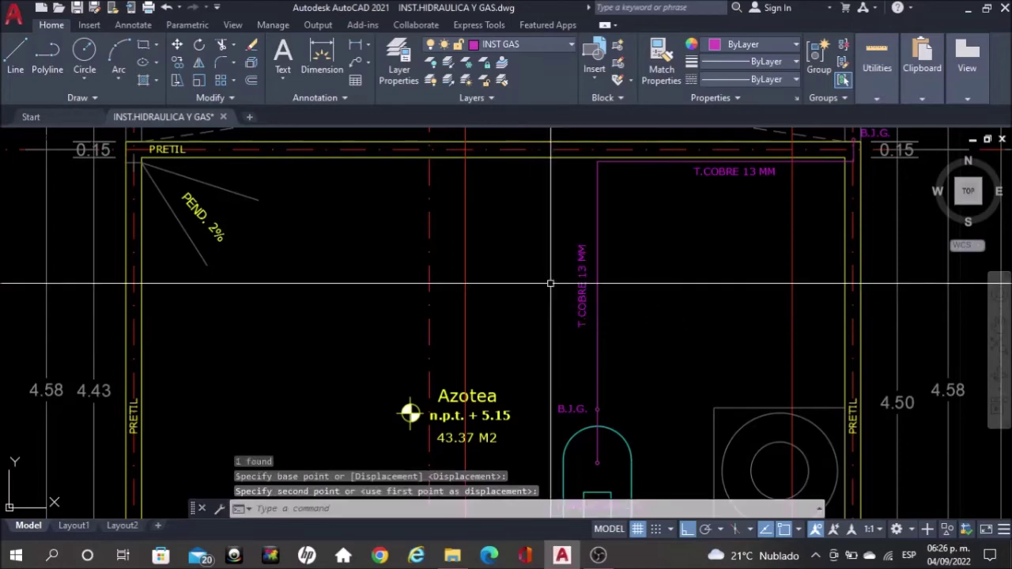
pyautogui.click(582, 258)
pyautogui.press('Escape')
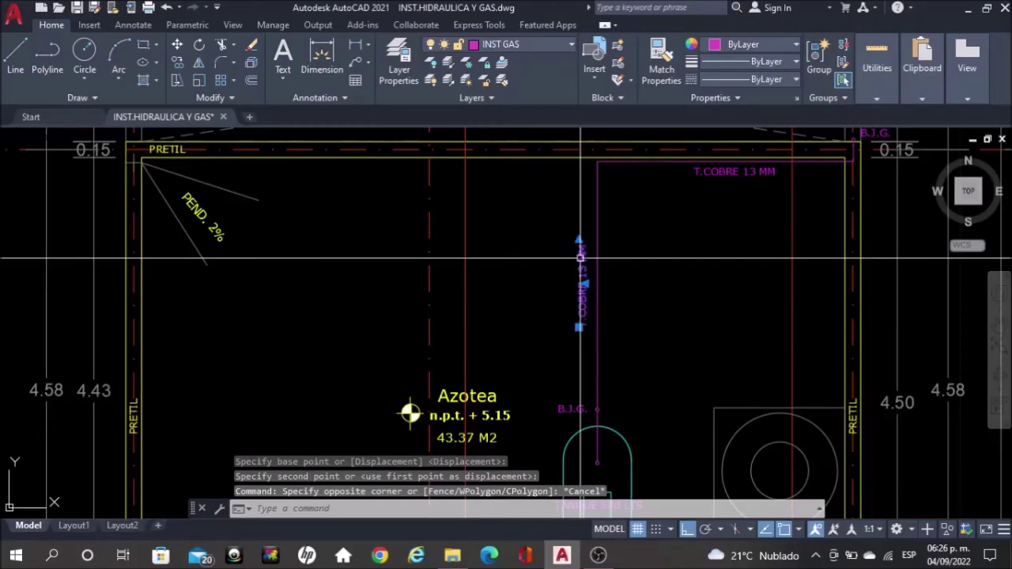
# - Copy the vertical label down to sit below S.B.G
pyautogui.write('CO')
pyautogui.press('Return')
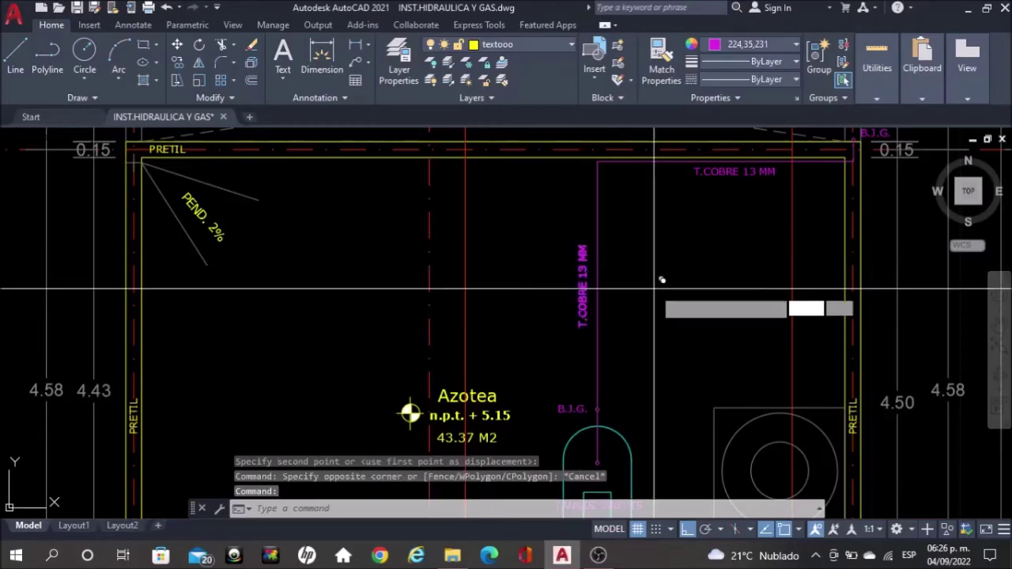
pyautogui.click(659, 283)
pyautogui.scroll(-2, 660, 283)
pyautogui.moveTo(501, 367); pyautogui.dragTo(624, 249, button='middle')
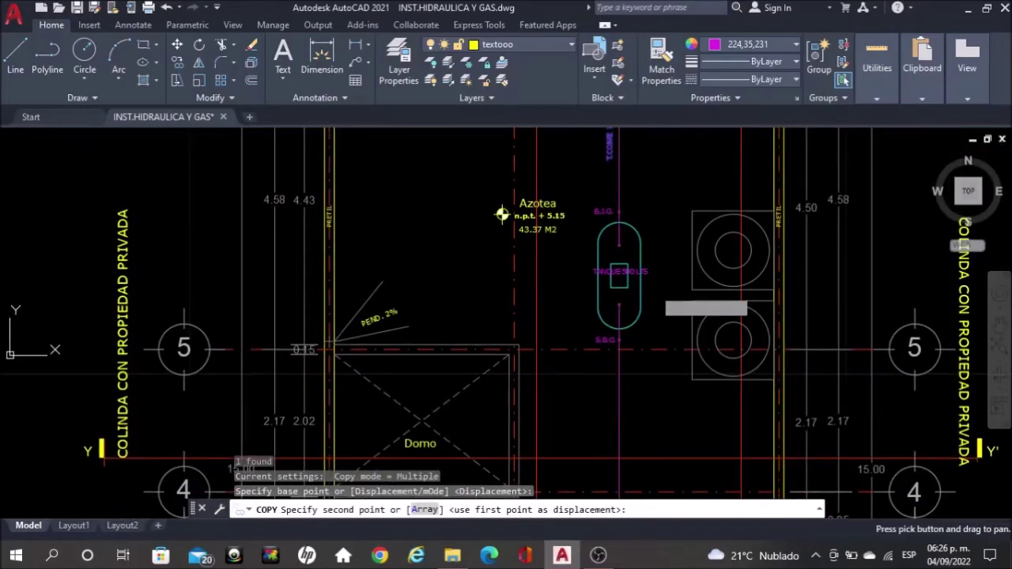
pyautogui.scroll(2, 637, 308)
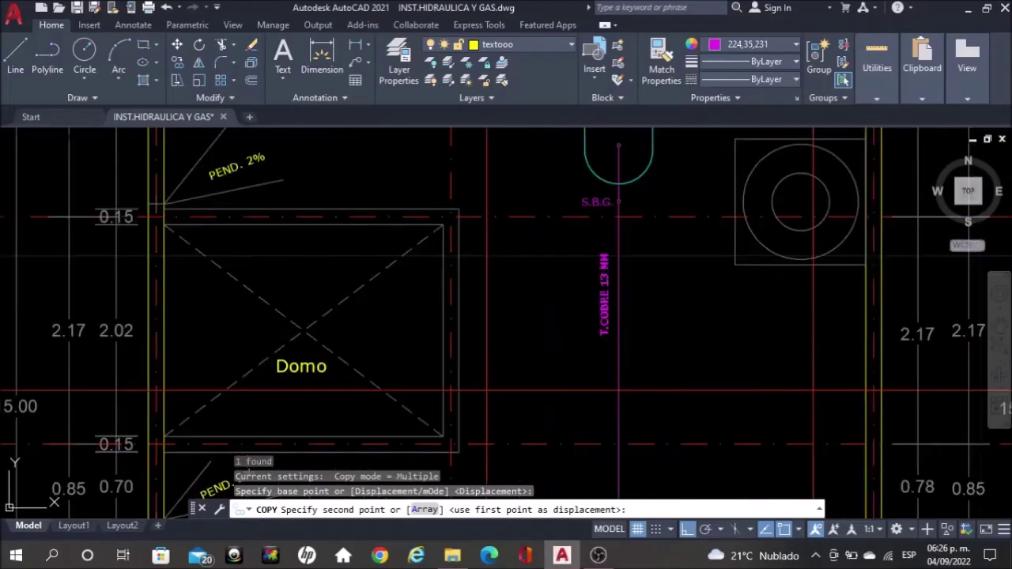
pyautogui.click(656, 348)
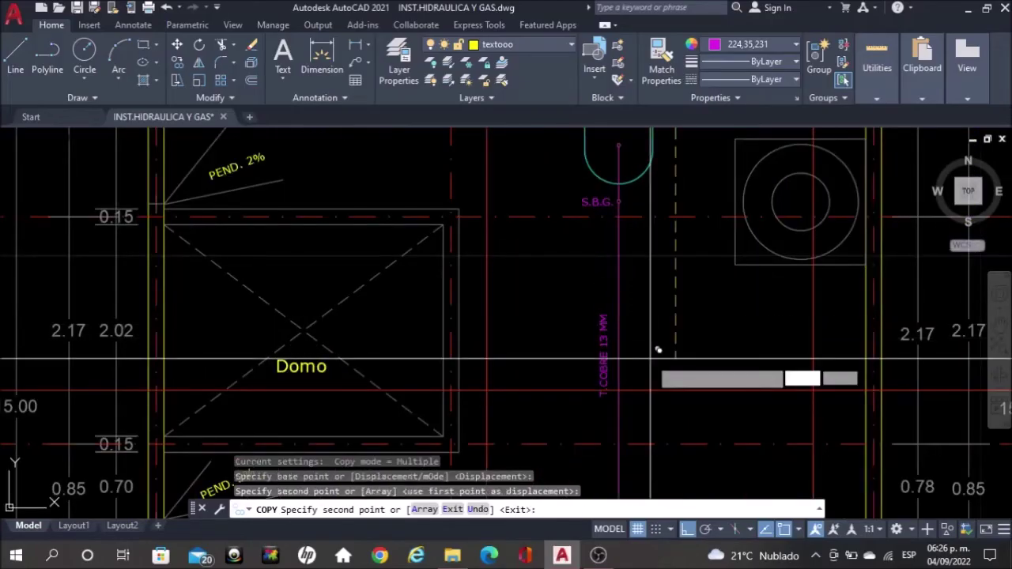
pyautogui.press('Escape')
pyautogui.scroll(-2, 647, 287)
pyautogui.scroll(3, 759, 349)
pyautogui.scroll(3, 759, 348)
pyautogui.scroll(2, 760, 348)
pyautogui.scroll(2, 759, 348)
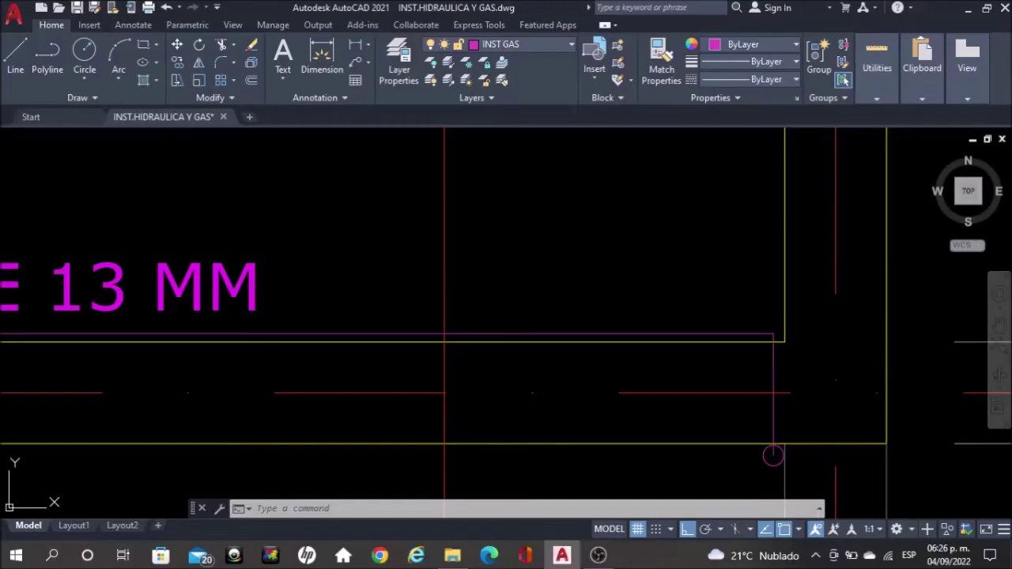
# - Draw a short horizontal magenta line at the gas pipe corner
pyautogui.write('l')
pyautogui.press('Return')
pyautogui.scroll(2, 771, 364)
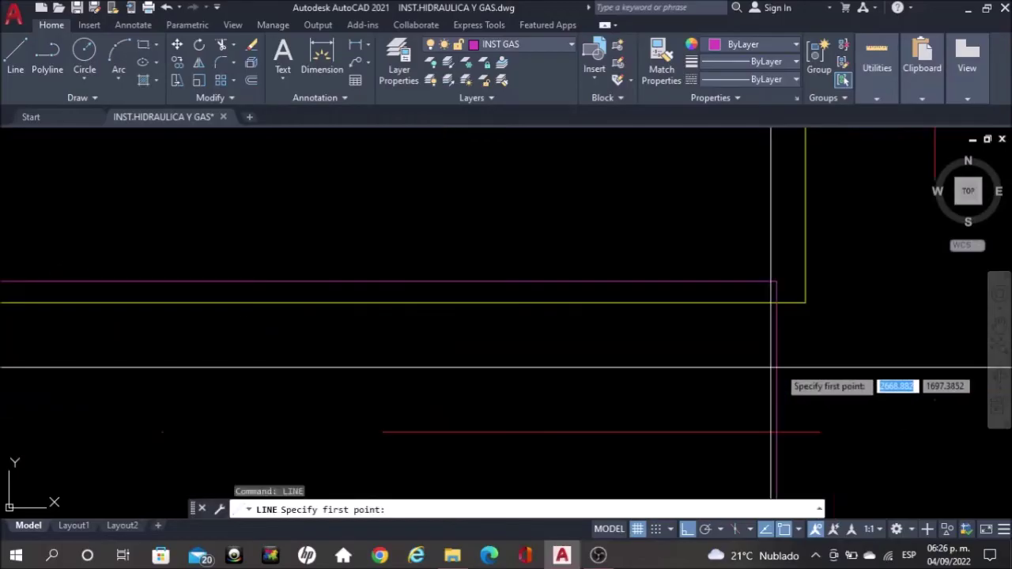
pyautogui.click(739, 341)
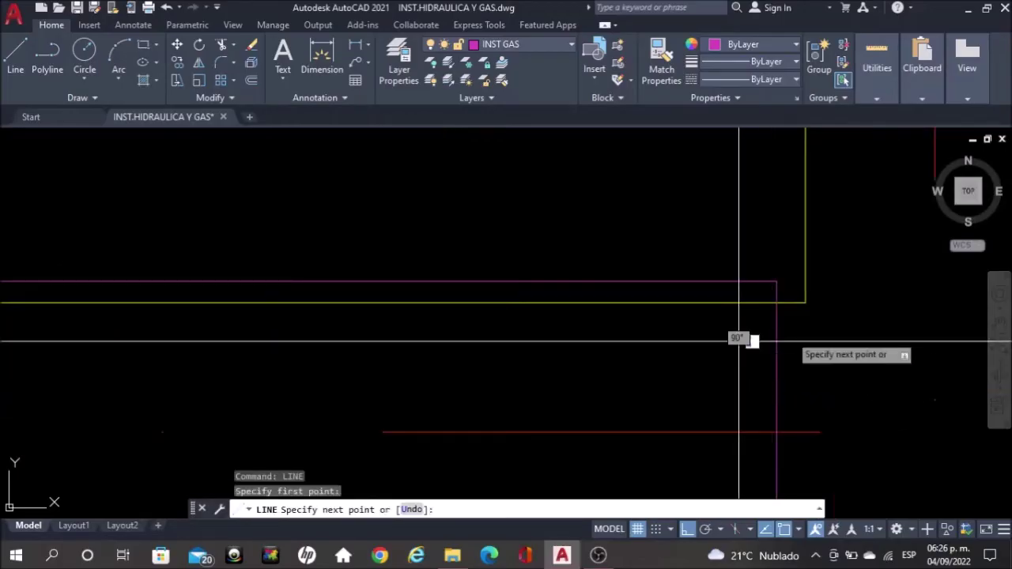
pyautogui.click(819, 342)
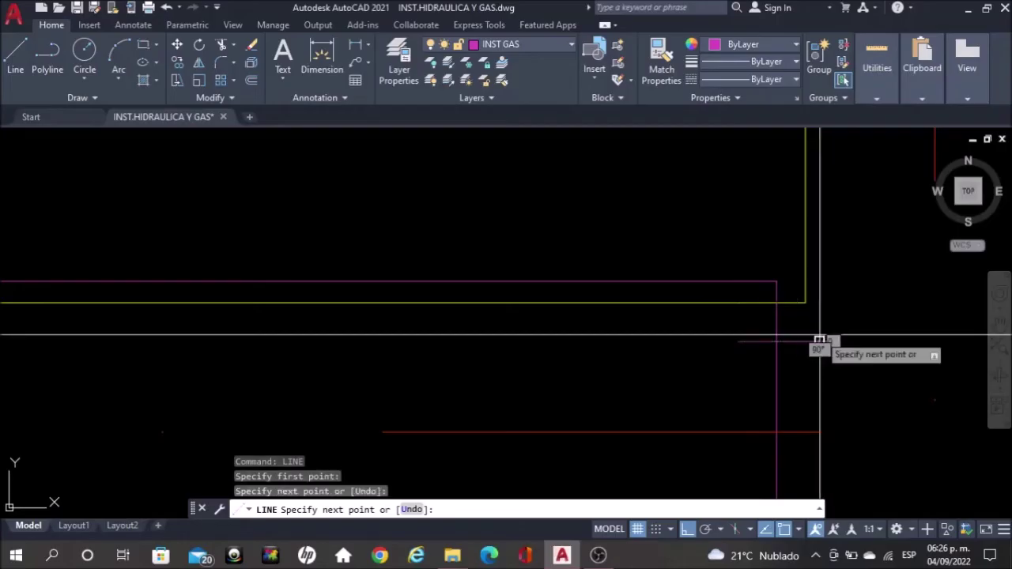
pyautogui.press('Escape')
pyautogui.press('Return')
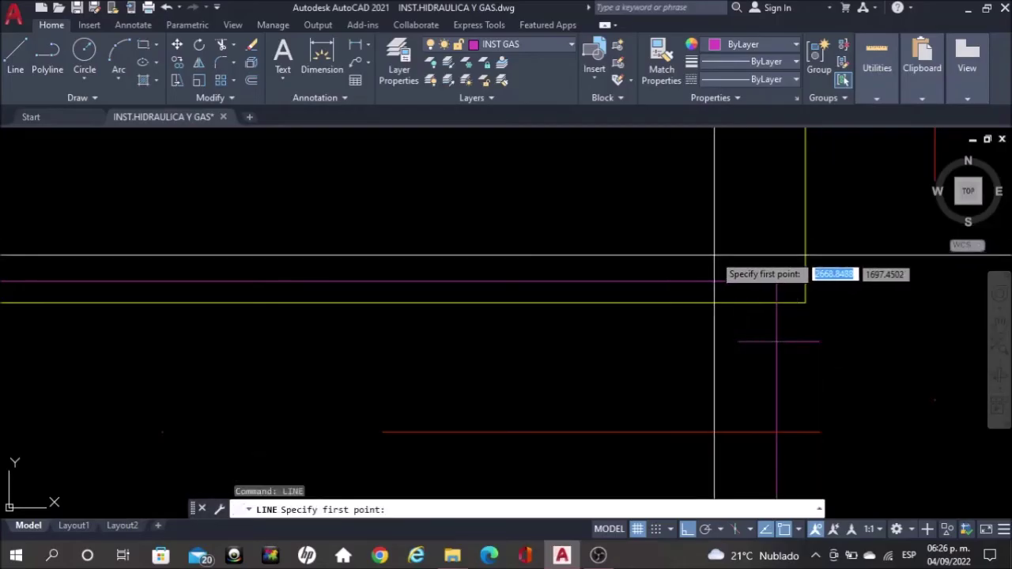
pyautogui.click(711, 320)
pyautogui.scroll(2, 743, 332)
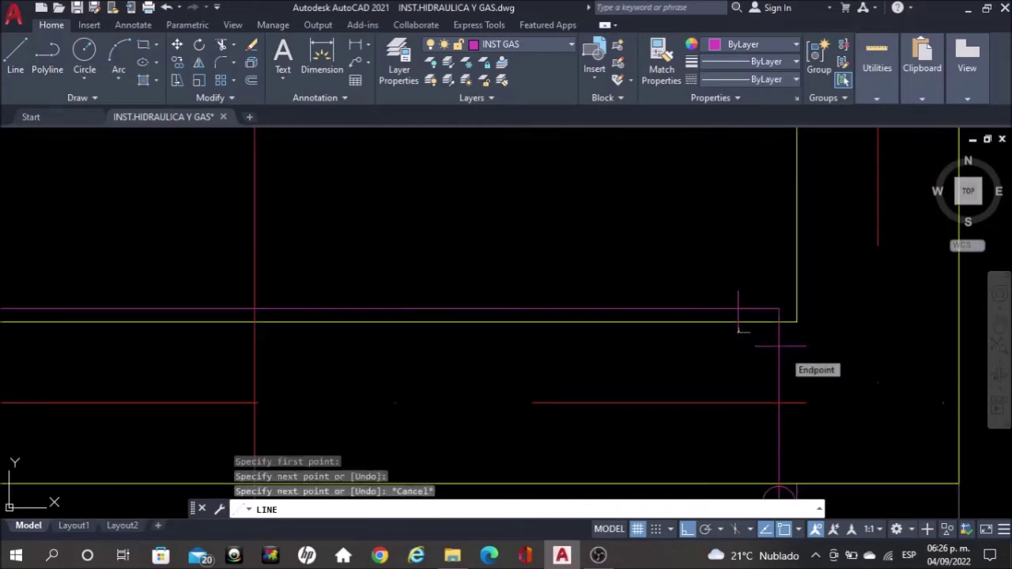
pyautogui.press('Escape')
pyautogui.scroll(-3, 780, 364)
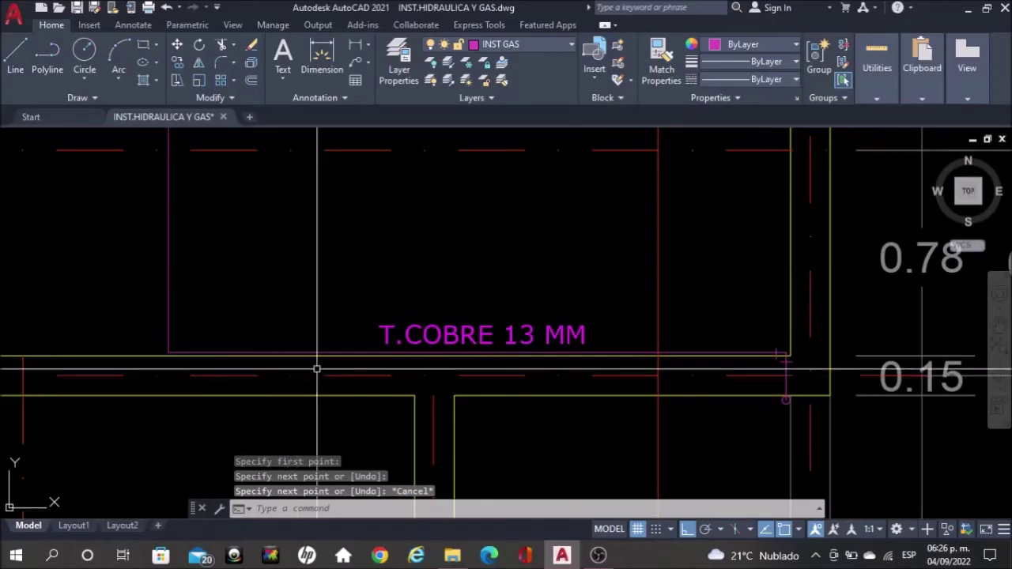
pyautogui.moveTo(282, 369); pyautogui.dragTo(610, 334, button='middle')
pyautogui.scroll(3, 398, 322)
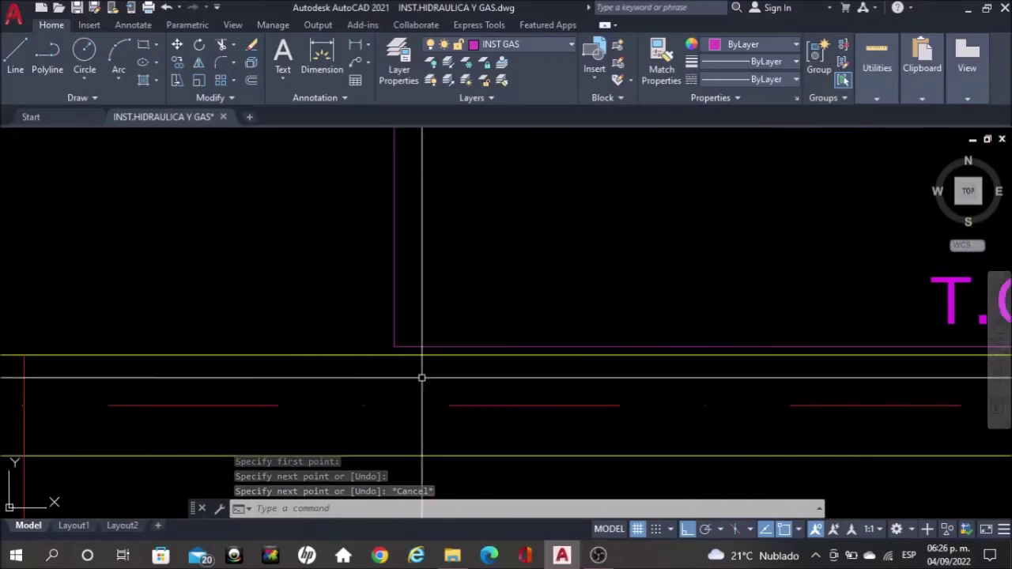
# - Draw a short horizontal tick across the T.COBRE 13 MM gas line, then view the roof tank
pyautogui.write('LIN')
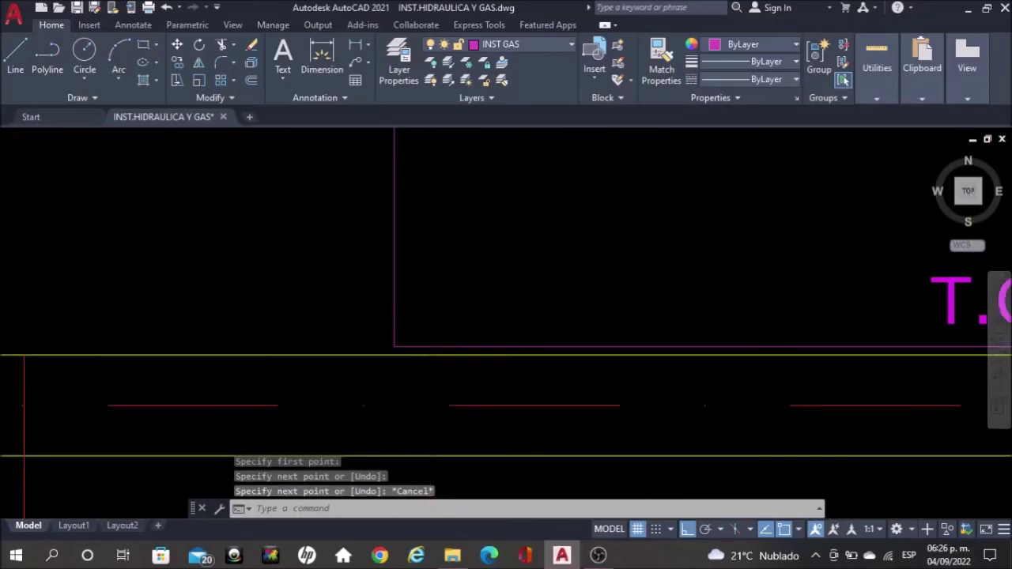
pyautogui.scroll(2, 429, 363)
pyautogui.write('l')
pyautogui.press('Return')
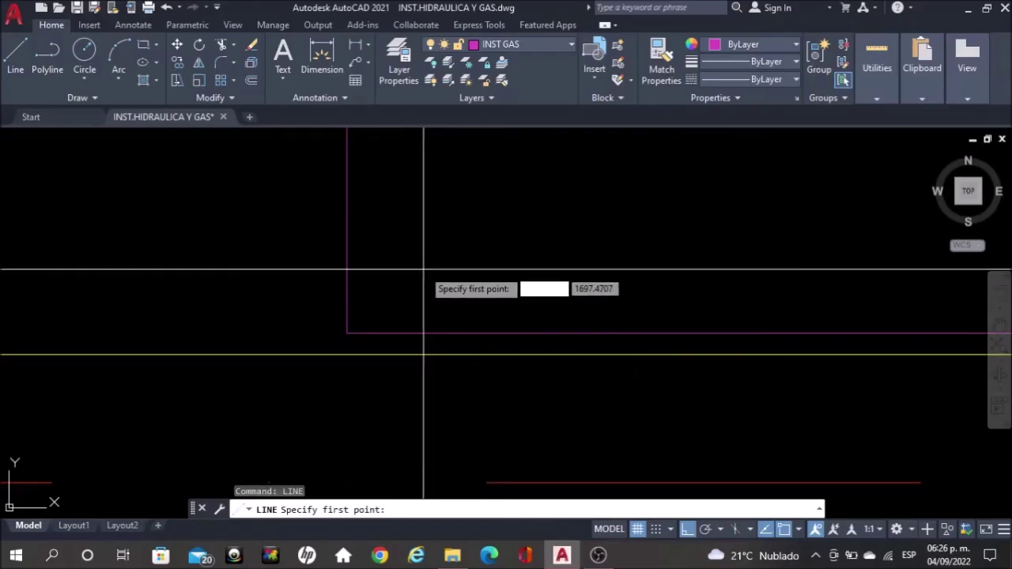
pyautogui.click(431, 276)
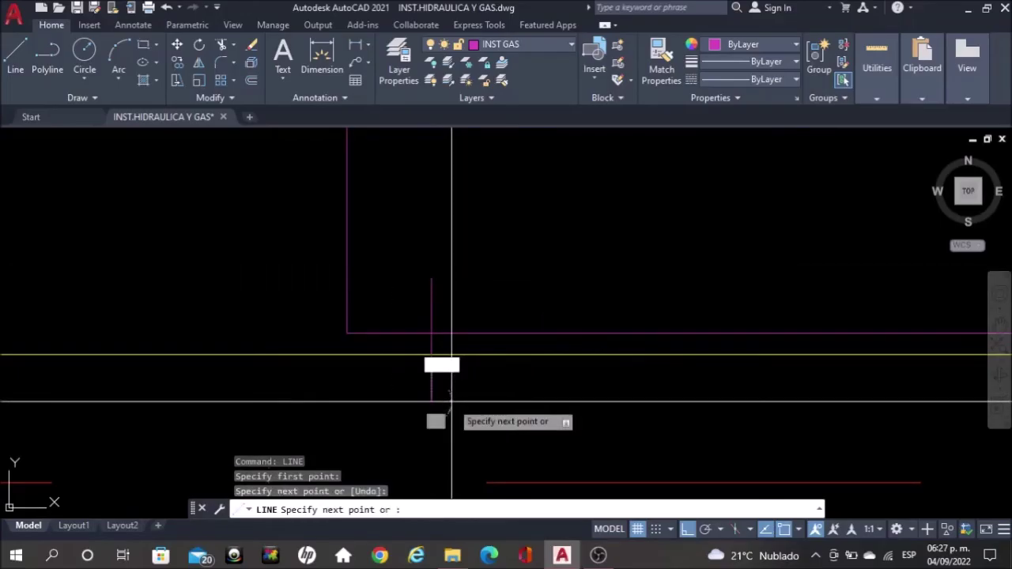
pyautogui.press('Escape')
pyautogui.write('l')
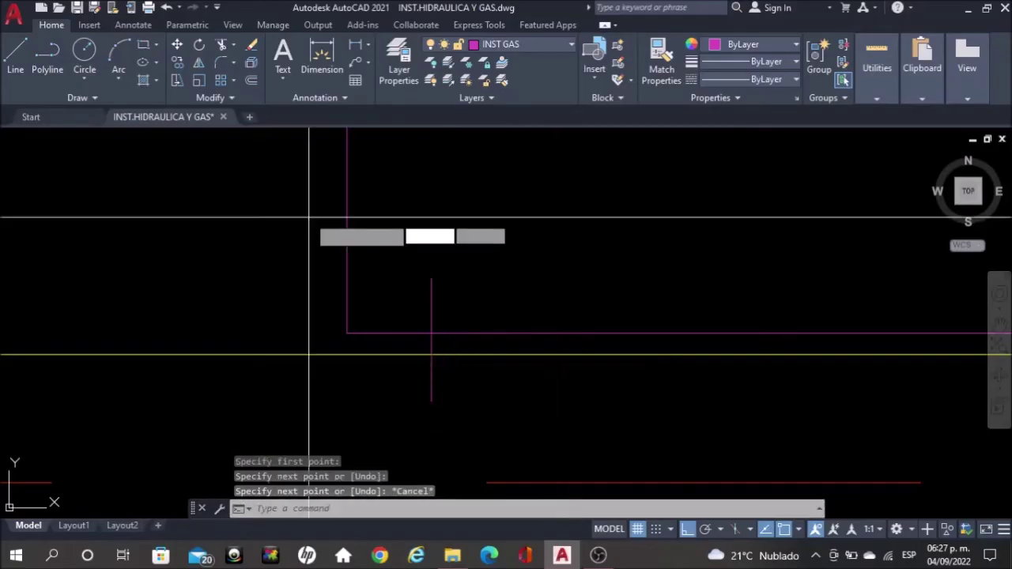
pyautogui.press('Return')
pyautogui.click(284, 210)
pyautogui.click(433, 210)
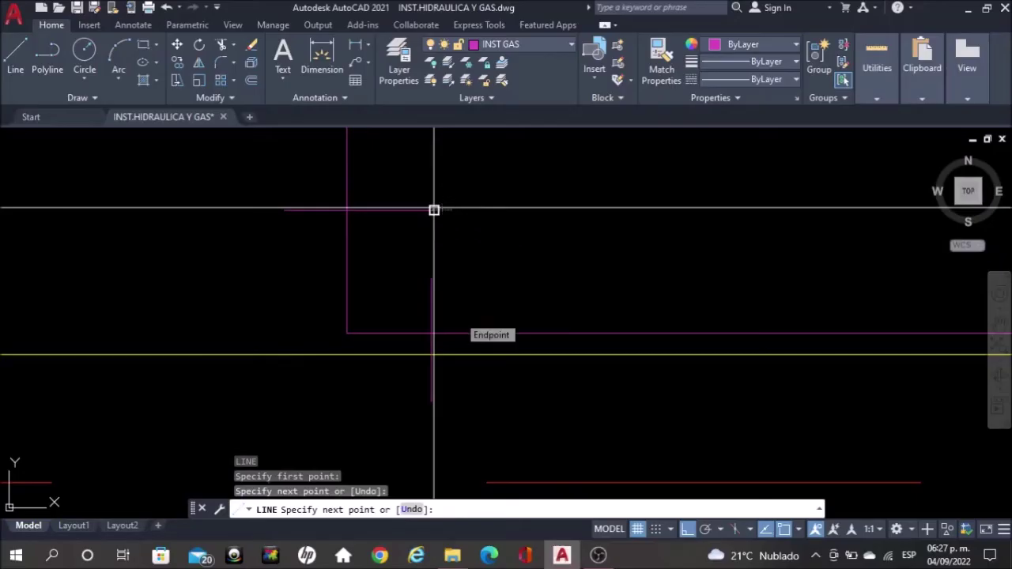
pyautogui.press('Escape')
pyautogui.scroll(-6, 433, 238)
pyautogui.moveTo(462, 336)
pyautogui.mouseDown(button='middle')
pyautogui.moveTo(462, 305)
pyautogui.moveTo(474, 494)
pyautogui.mouseUp(button='middle')
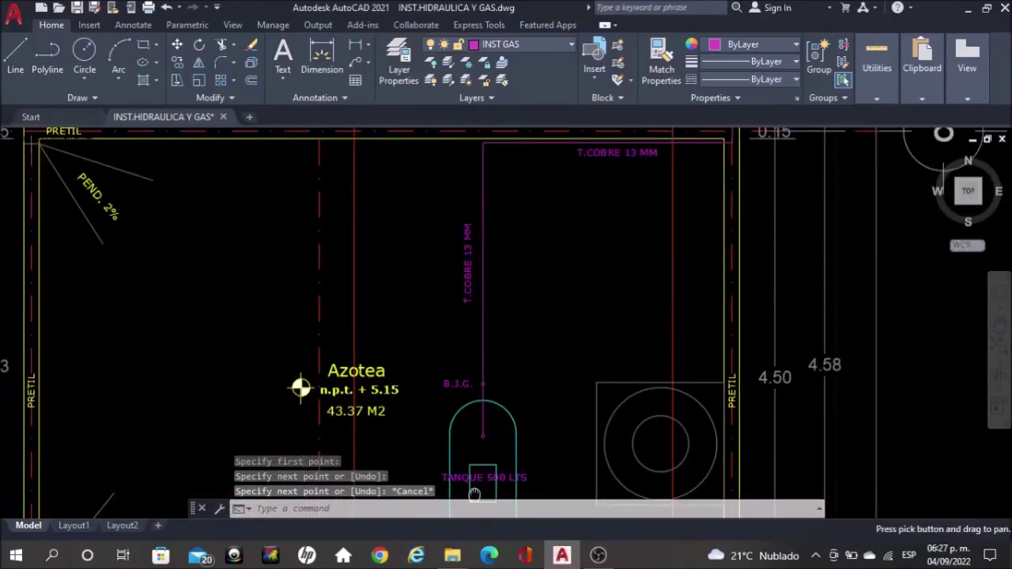
# - Draw the first short magenta LINE ticks at the gas pipe corners near B.J.G
pyautogui.scroll(4, 490, 229)
pyautogui.scroll(3, 491, 253)
pyautogui.write('L')
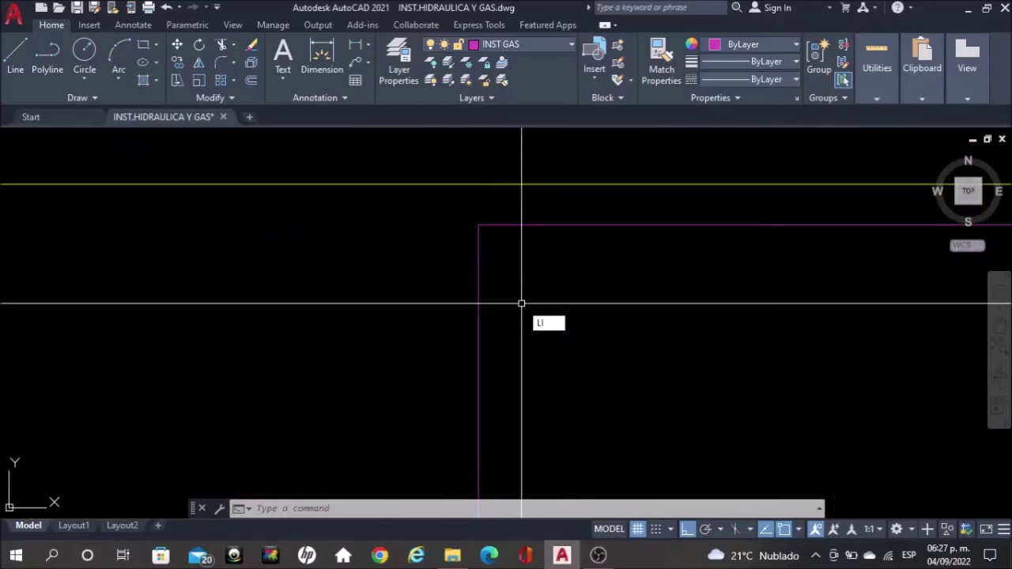
pyautogui.press('Return')
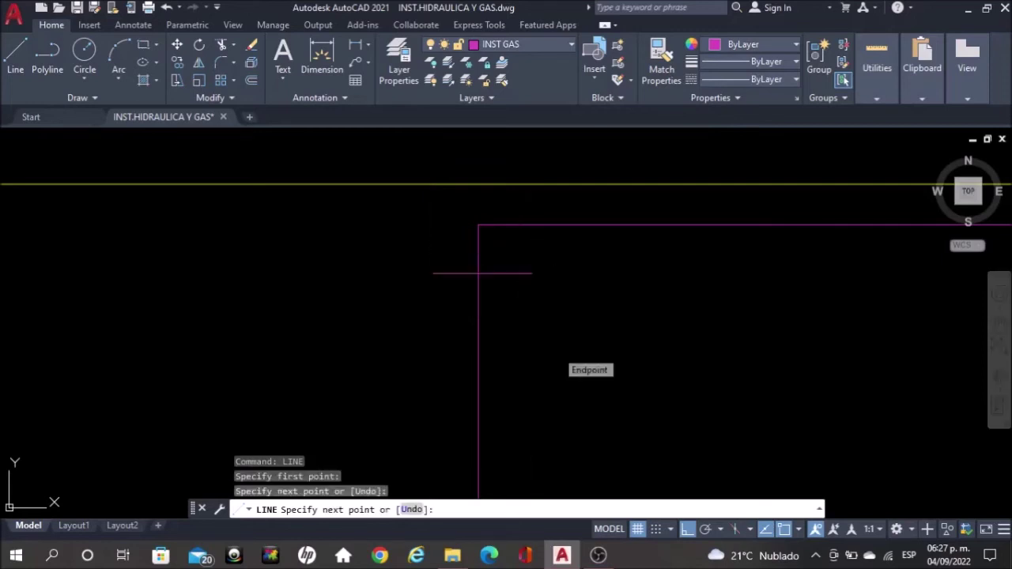
pyautogui.press('Escape')
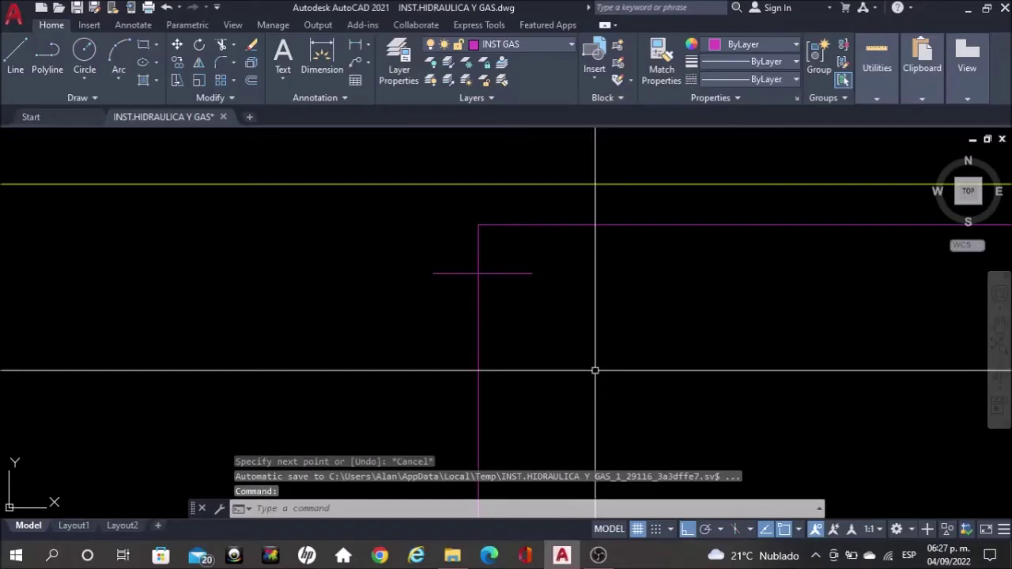
pyautogui.press('Return')
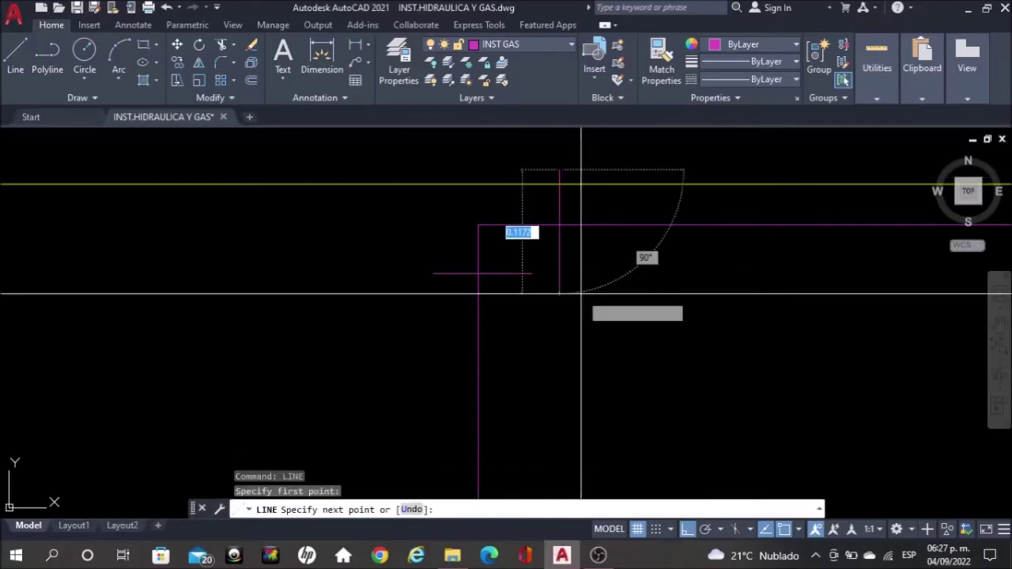
pyautogui.click(576, 269)
pyautogui.press('Escape')
pyautogui.scroll(-5, 576, 270)
pyautogui.scroll(1, 309, 451)
pyautogui.scroll(2, 692, 158)
pyautogui.scroll(1, 693, 244)
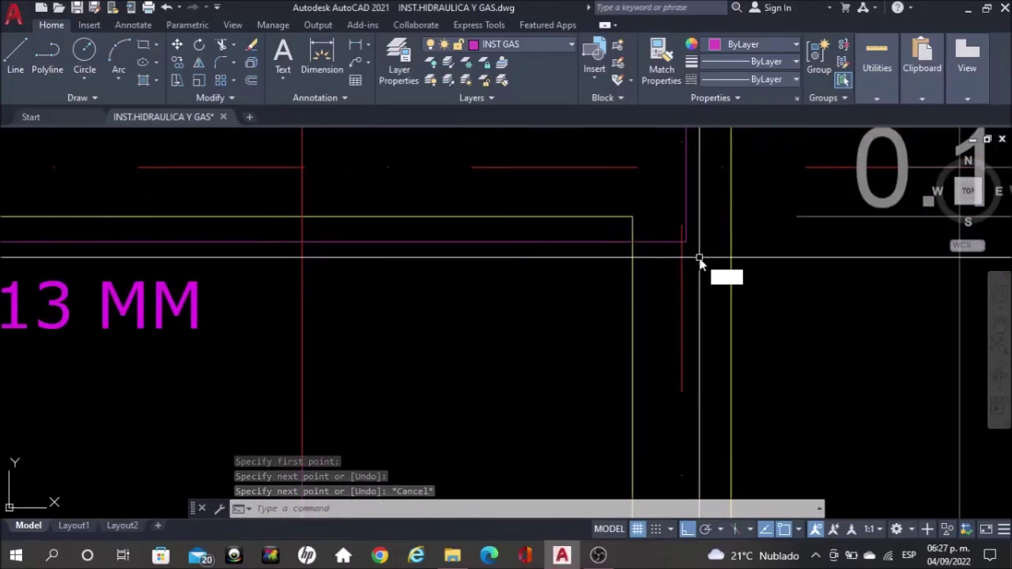
# - Draw a short vertical magenta mark and then a short horizontal mark beside it
pyautogui.write('LIN')
pyautogui.press('Return')
pyautogui.scroll(2, 657, 216)
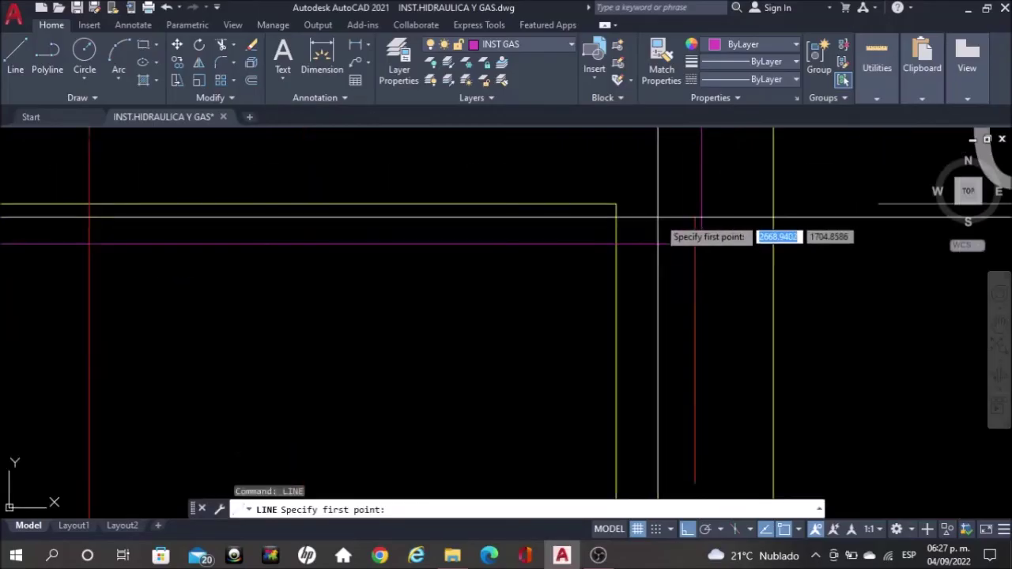
pyautogui.click(657, 212)
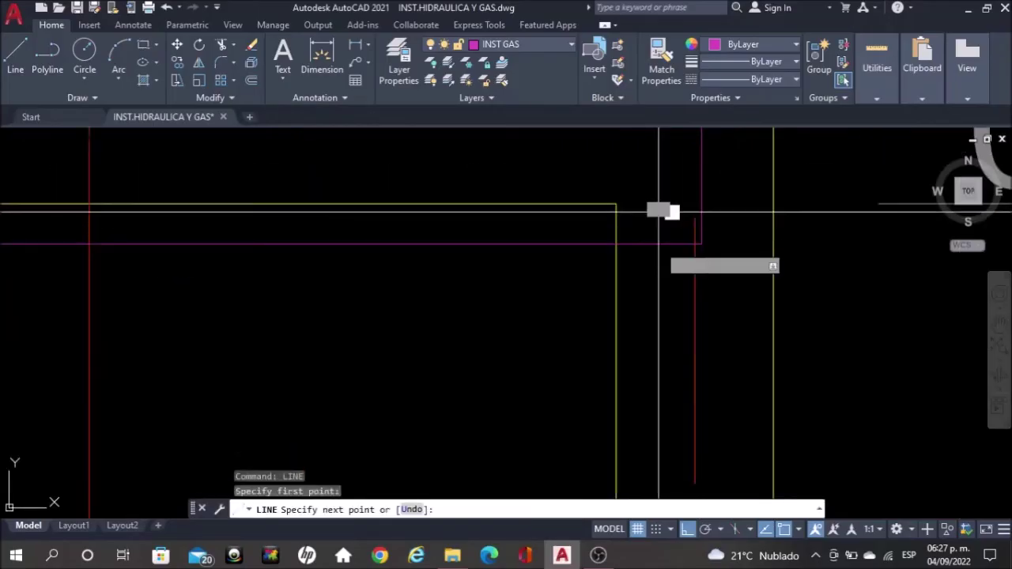
pyautogui.click(657, 290)
pyautogui.press('Escape')
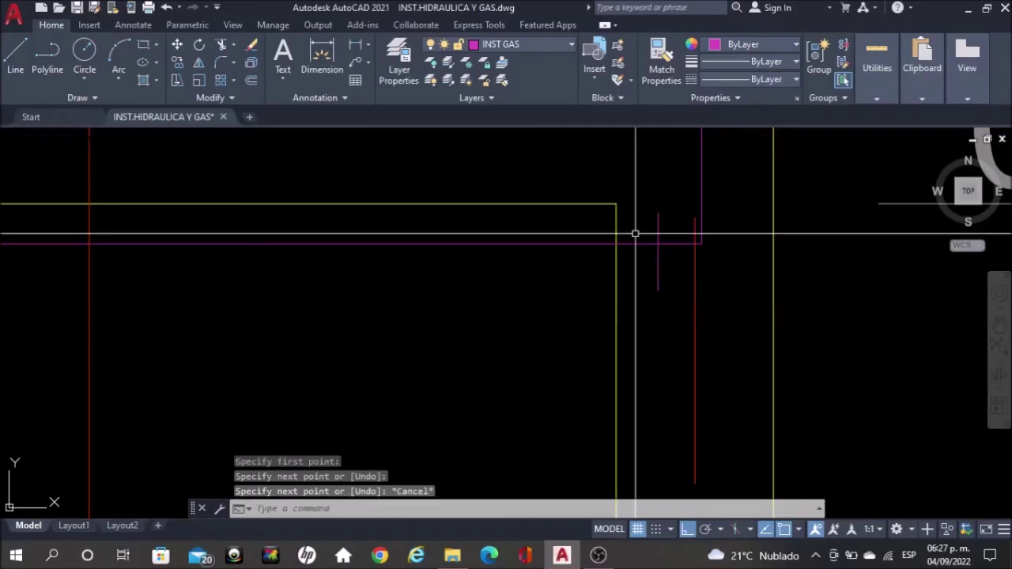
pyautogui.press('Return')
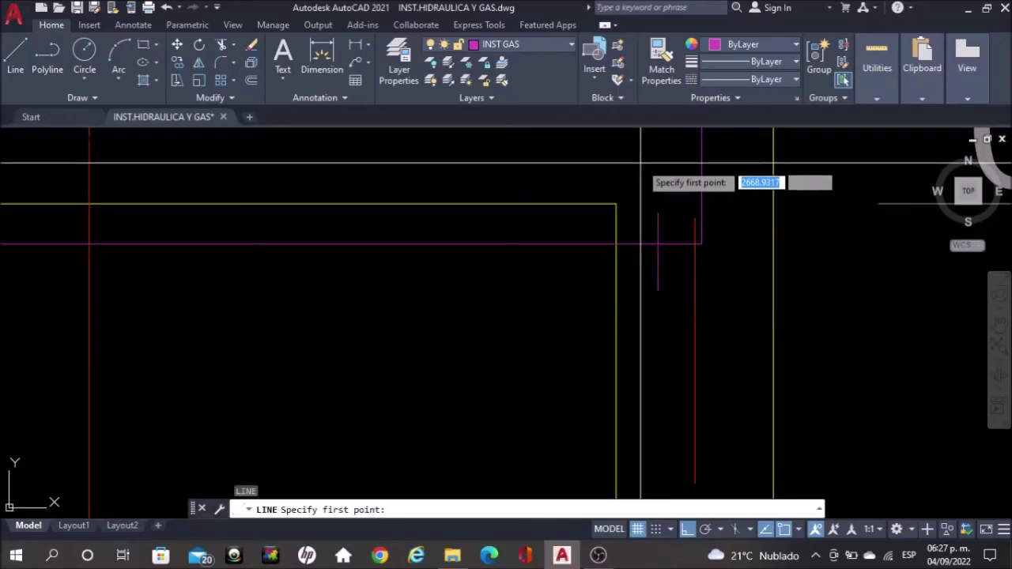
pyautogui.click(640, 164)
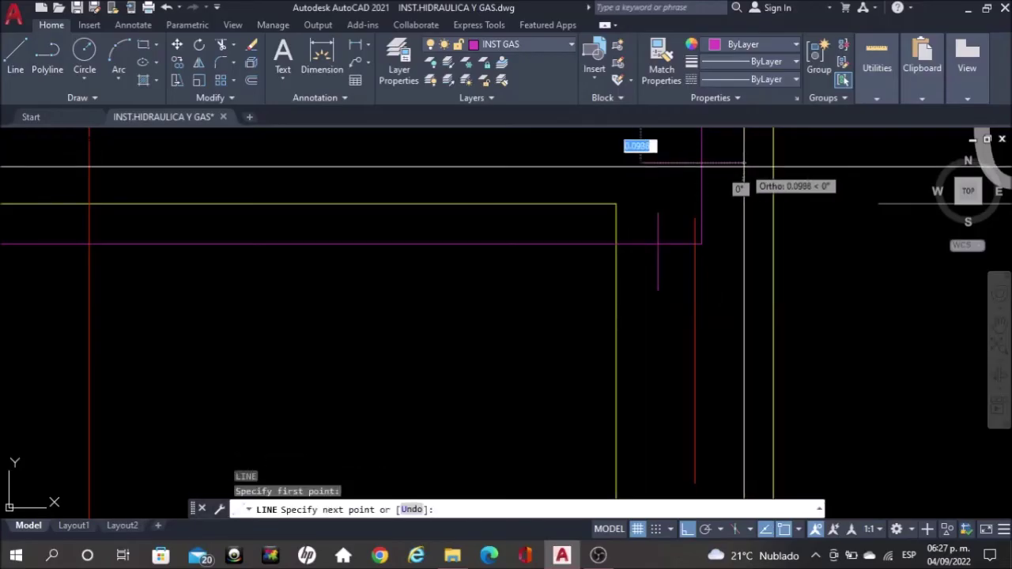
pyautogui.press('Escape')
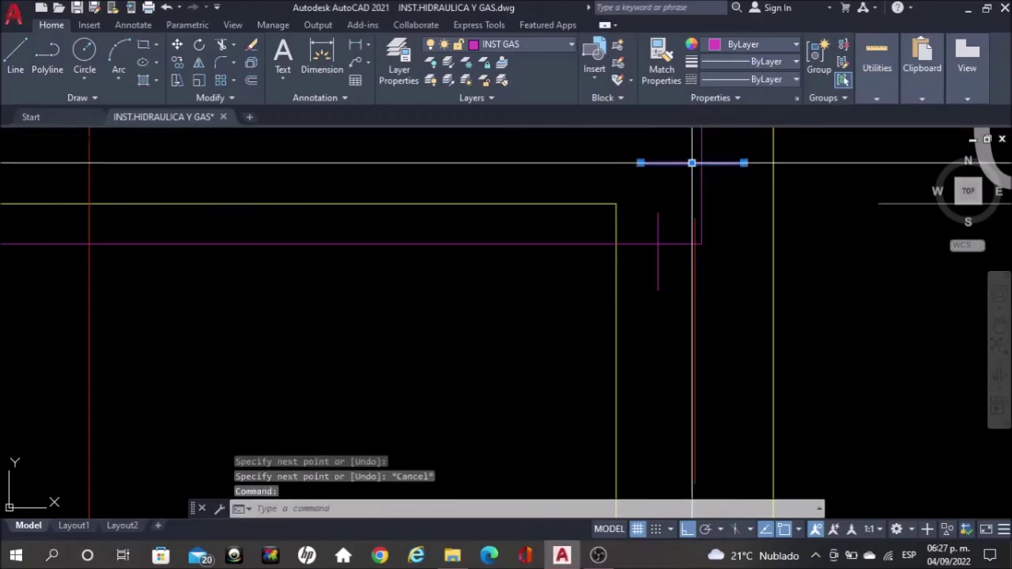
# - Stretch the horizontal mark slightly right and move it down onto the vertical gas line
pyautogui.click(691, 163)
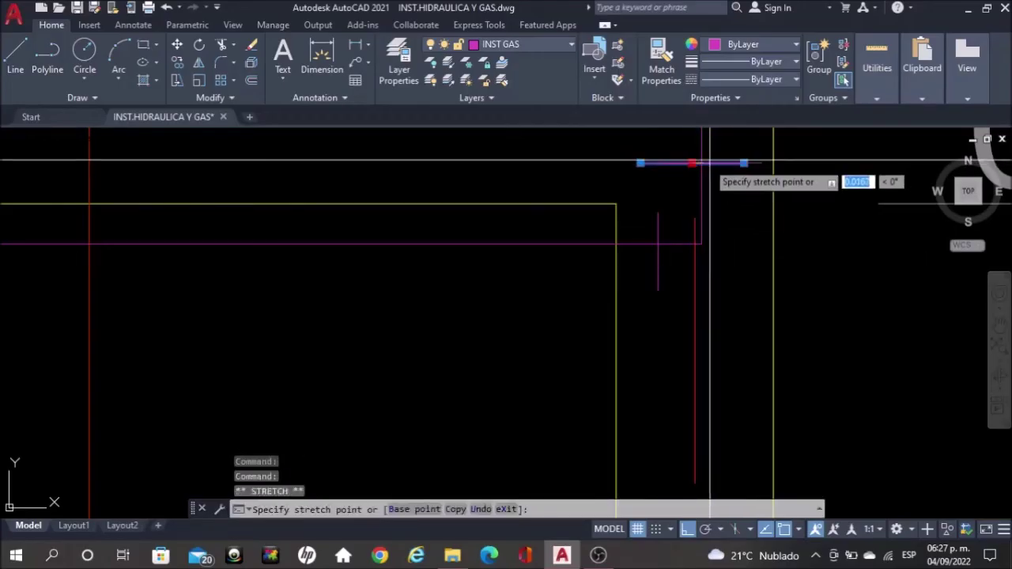
pyautogui.click(702, 164)
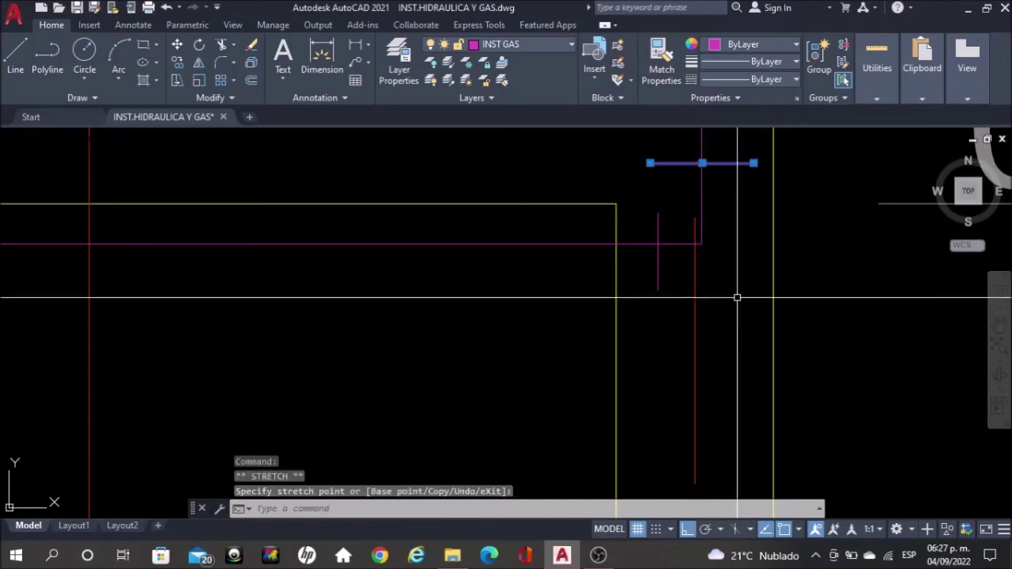
pyautogui.write('m')
pyautogui.press('Return')
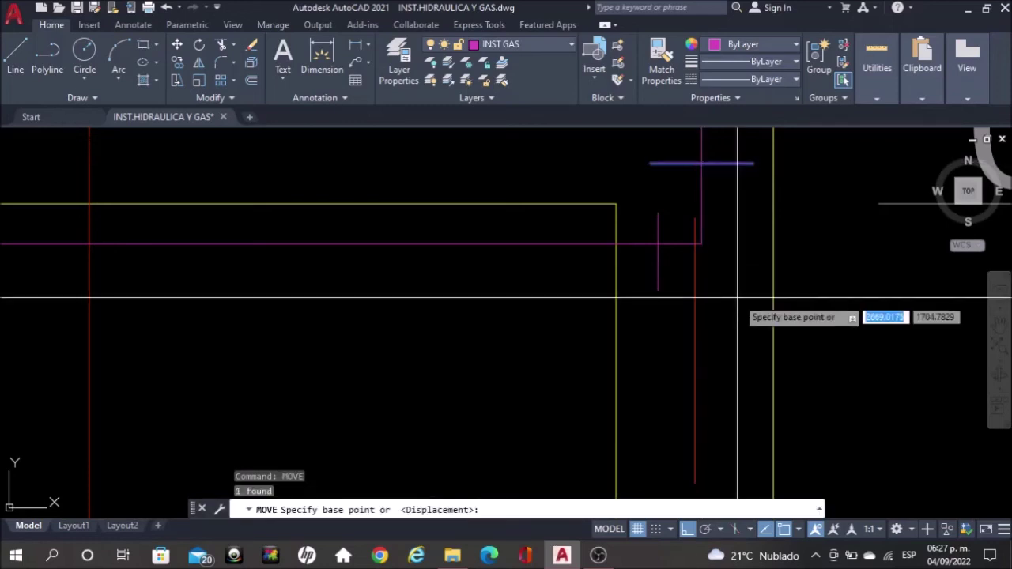
pyautogui.click(748, 294)
pyautogui.click(736, 305)
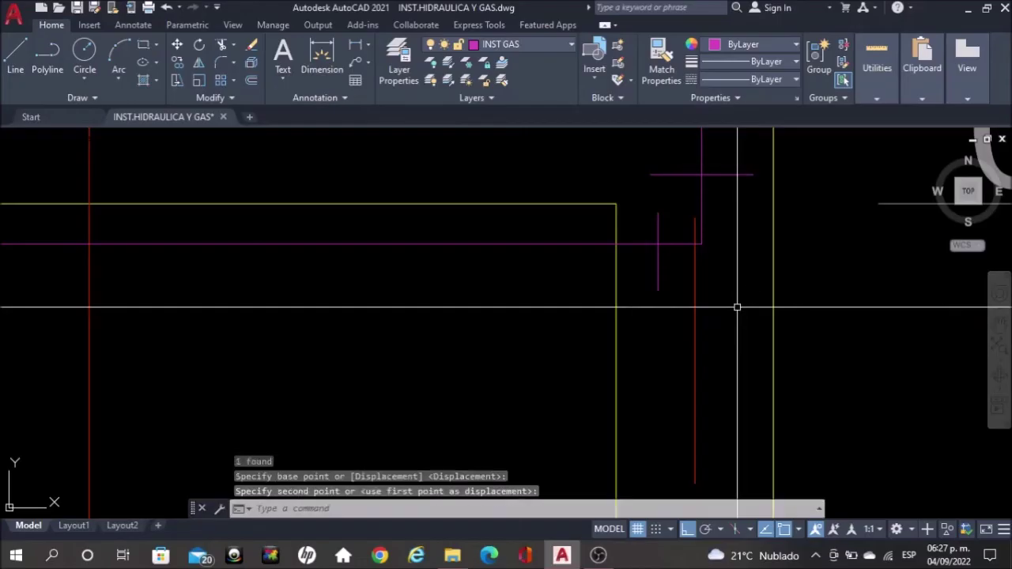
pyautogui.scroll(-3, 736, 298)
pyautogui.scroll(-2, 714, 226)
pyautogui.scroll(-2, 700, 222)
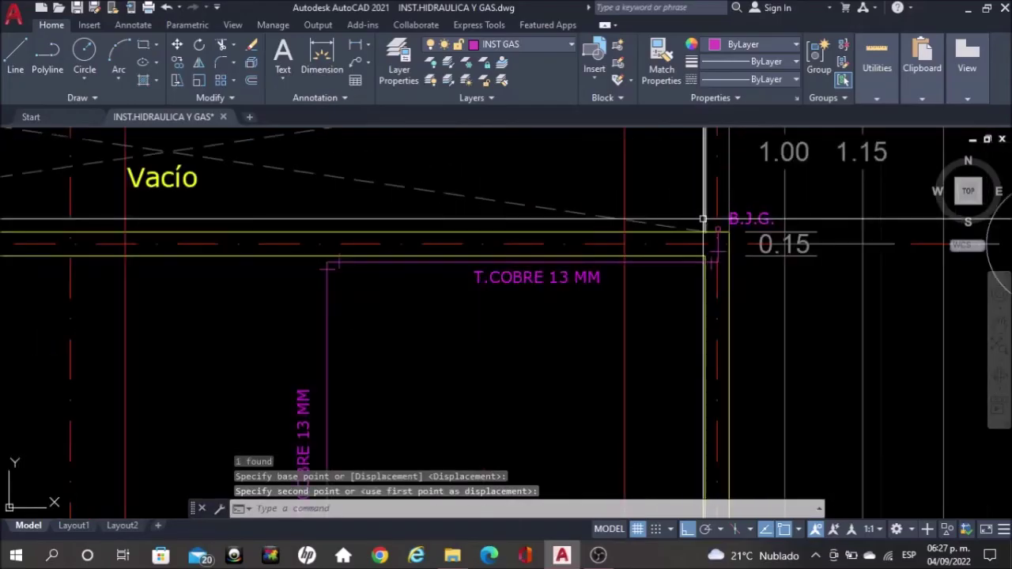
pyautogui.scroll(-2, 458, 261)
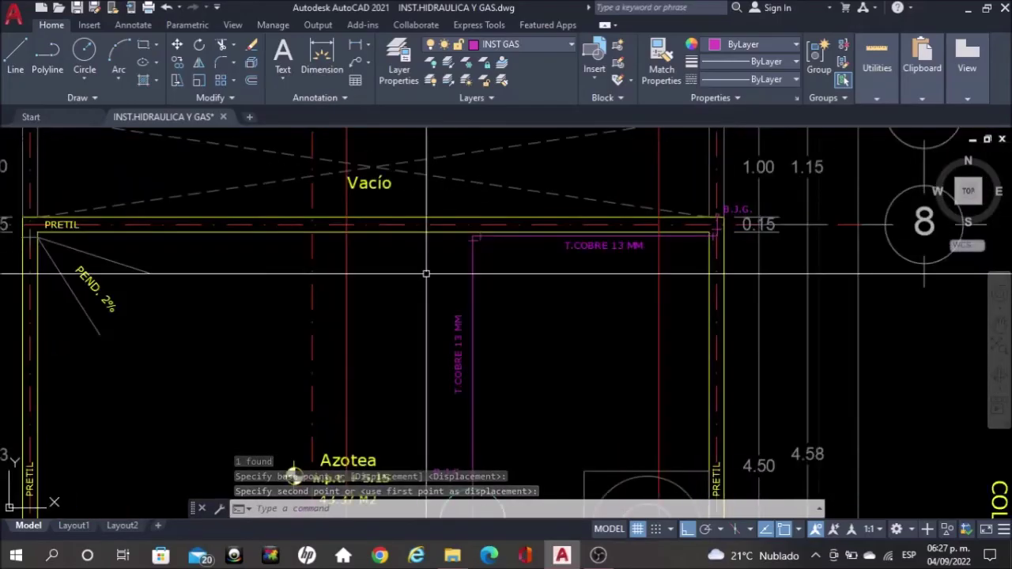
# - Copy the T.COBRE 13 MM label further left and open the copy in the Text Editor
pyautogui.scroll(3, 554, 282)
pyautogui.scroll(1, 655, 293)
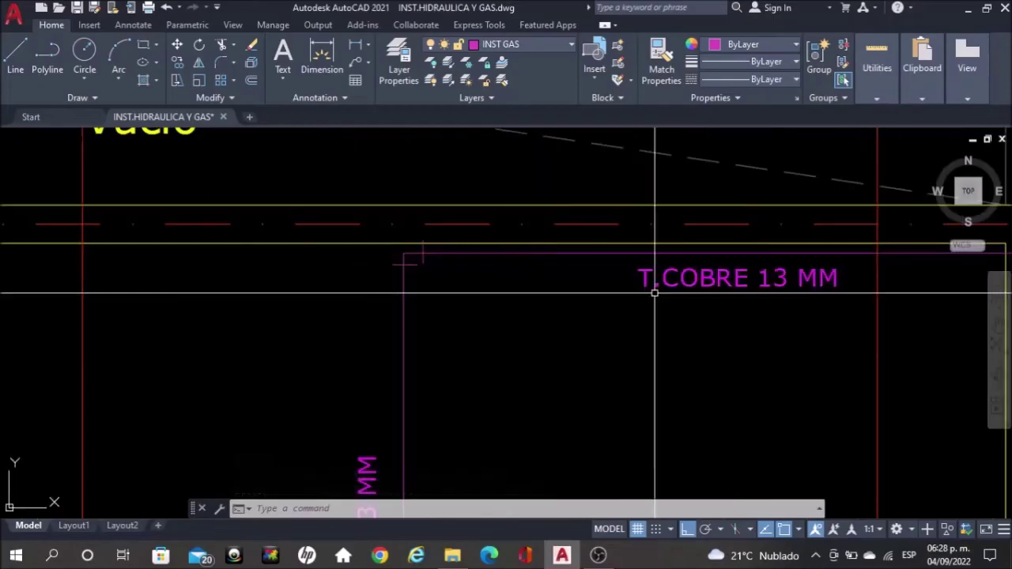
pyautogui.click(654, 292)
pyautogui.click(660, 276)
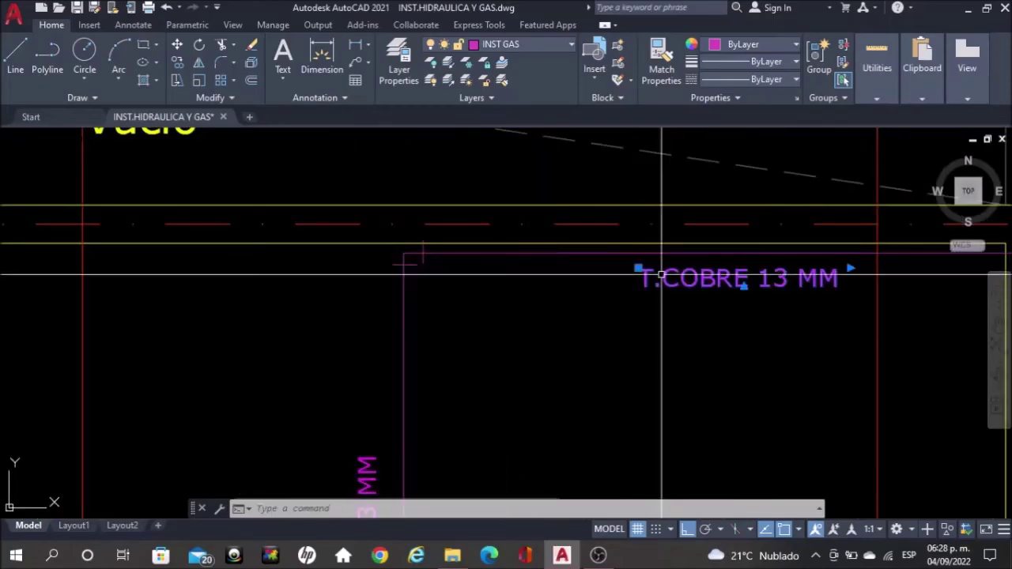
pyautogui.write('co')
pyautogui.press('Return')
pyautogui.click(679, 354)
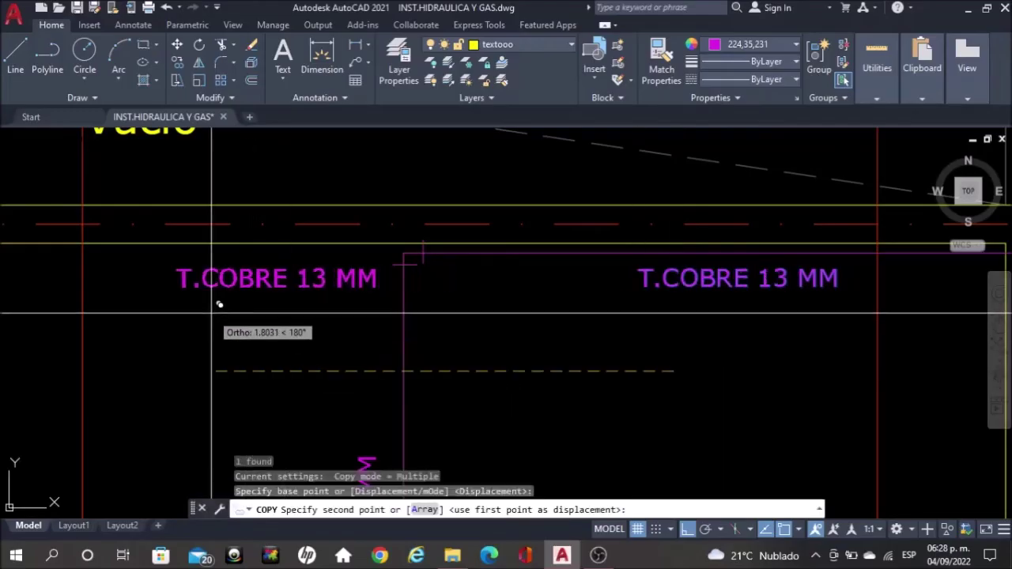
pyautogui.click(211, 313)
pyautogui.press('Escape')
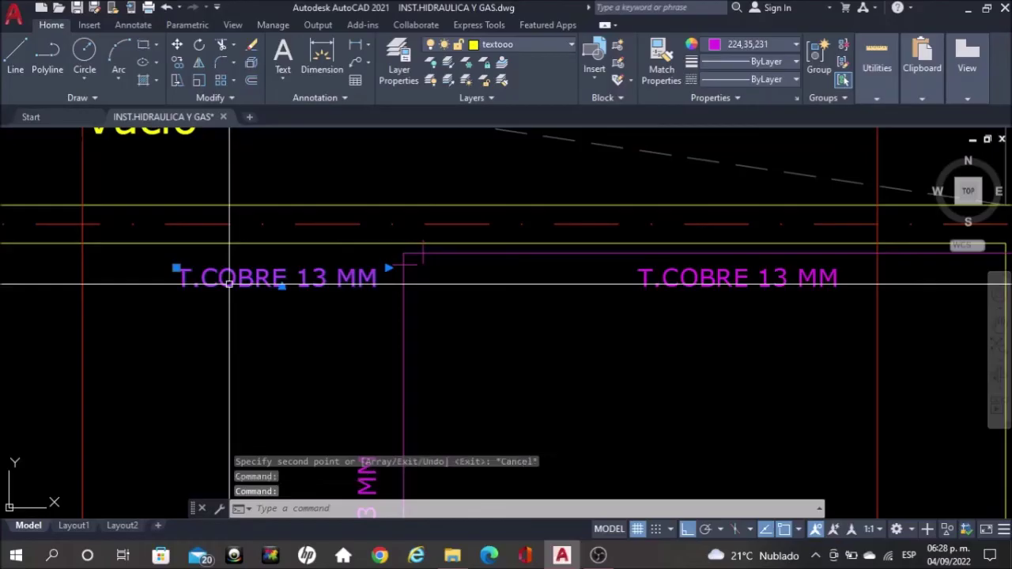
pyautogui.doubleClick(237, 278)
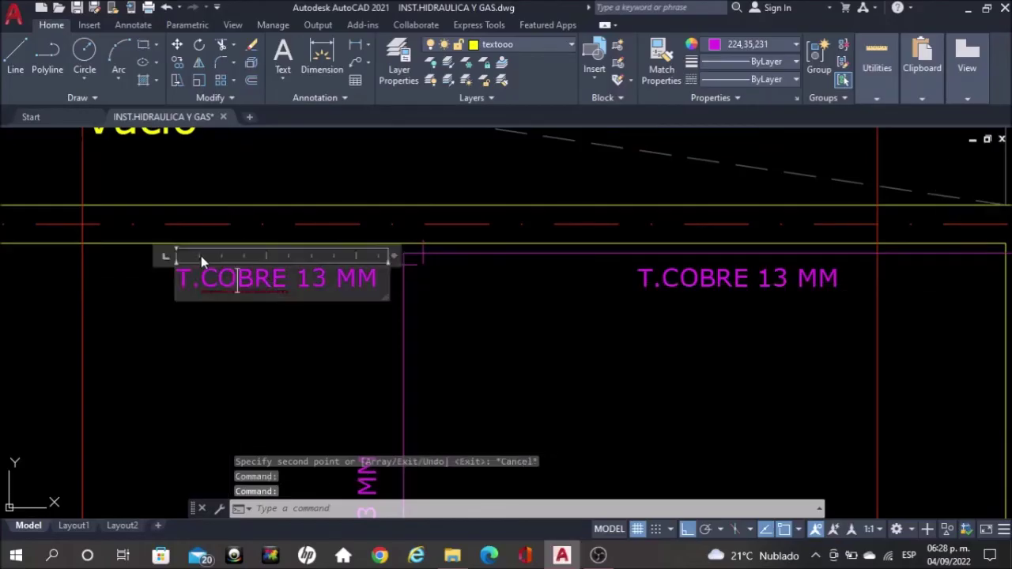
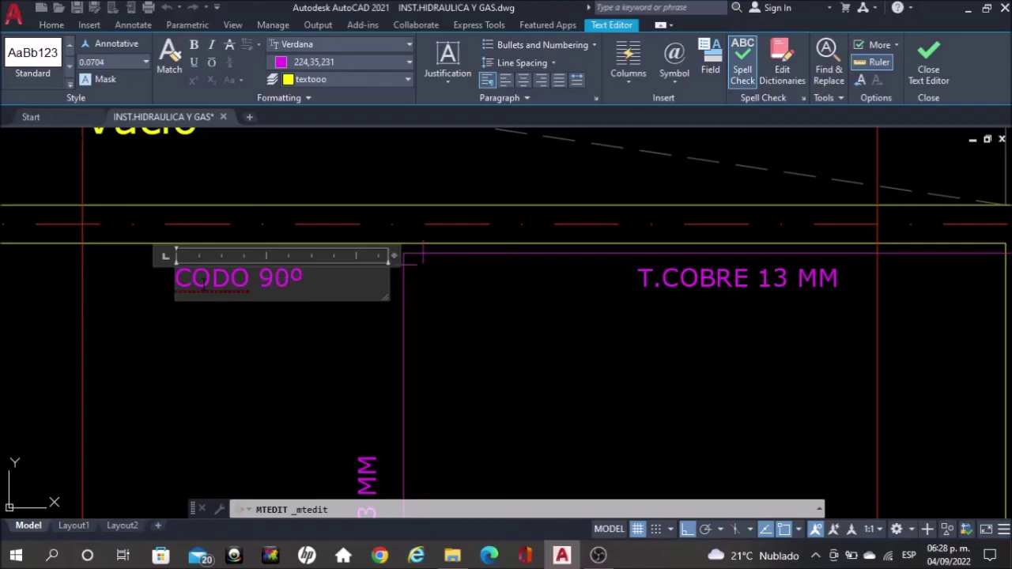
# - Finish the CODO 90º label and move it right beside the left copper-pipe corner
pyautogui.click(168, 349)
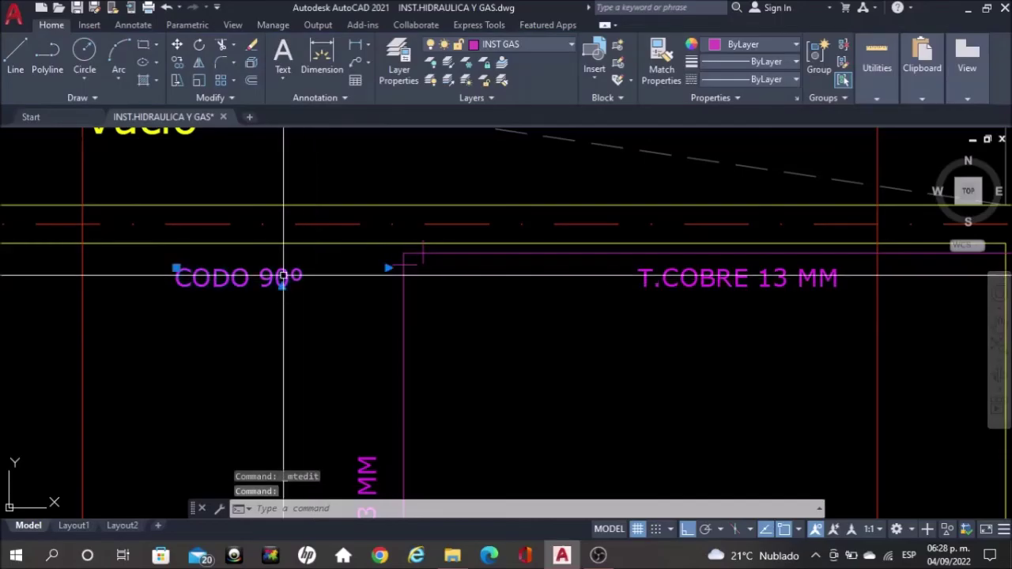
pyautogui.write('MOV')
pyautogui.press('Return')
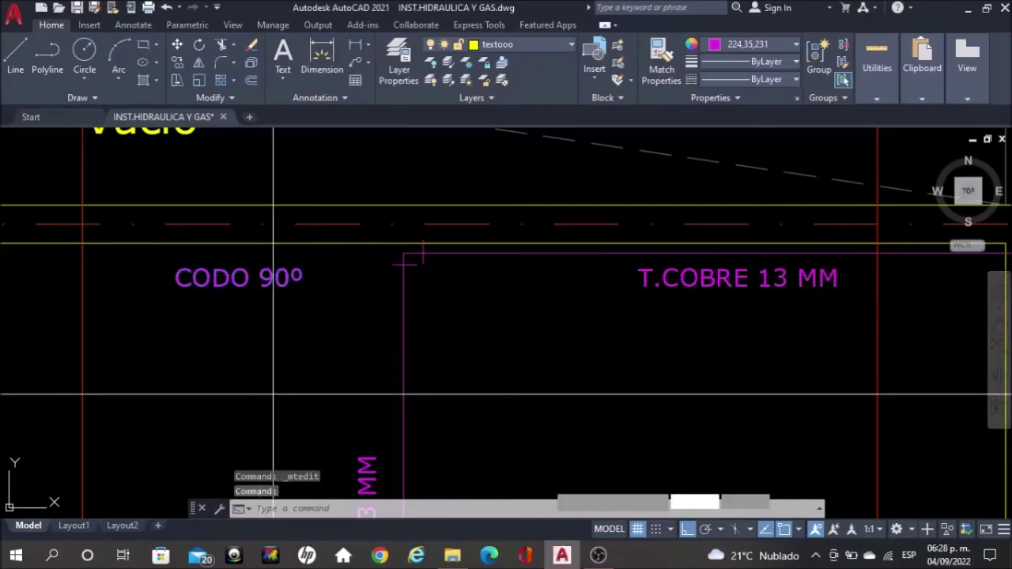
pyautogui.click(215, 389)
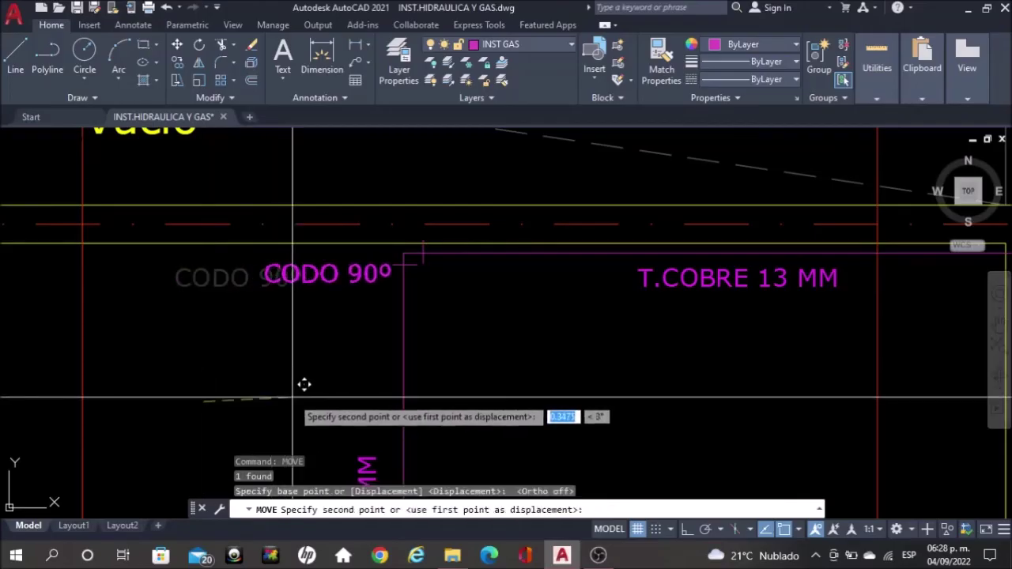
pyautogui.click(300, 386)
# - Select the CODO 90º label again and start copying it with CO
pyautogui.click(320, 273)
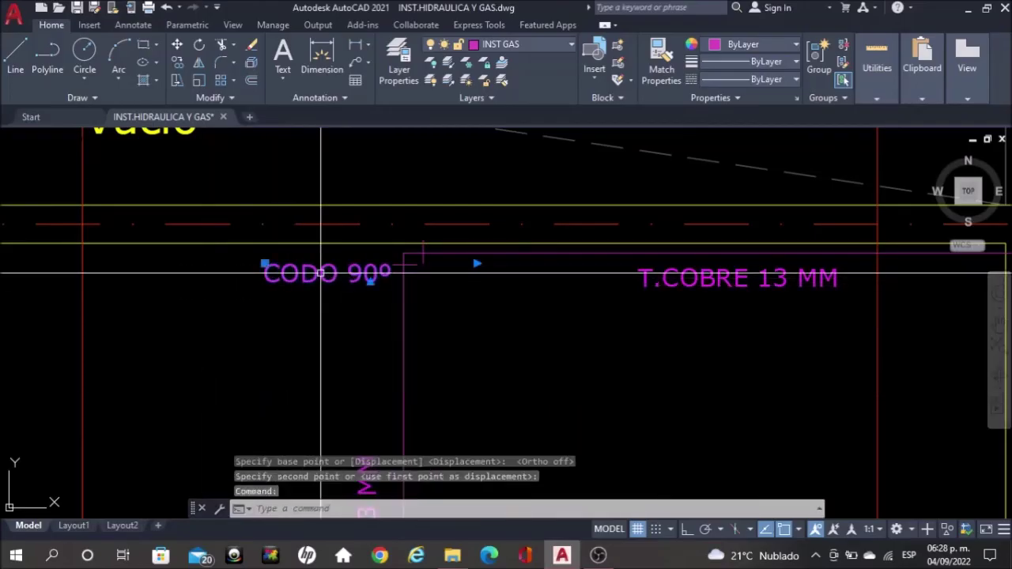
pyautogui.write('co')
pyautogui.press('Return')
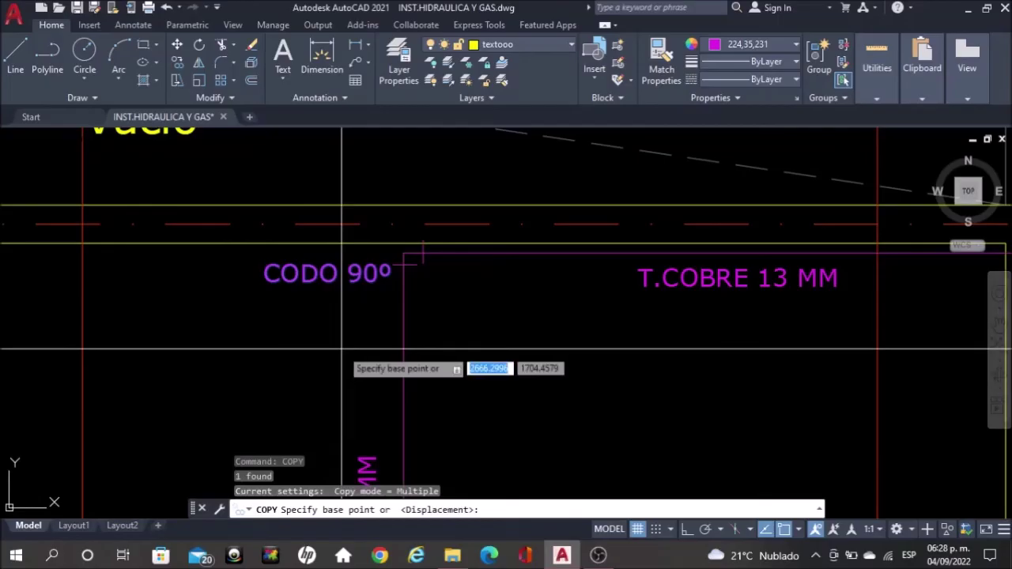
# - Copy the CODO 90º label to the right pipe corner next to B.J.G. and 0.15
pyautogui.click(350, 337)
pyautogui.scroll(-2, 277, 341)
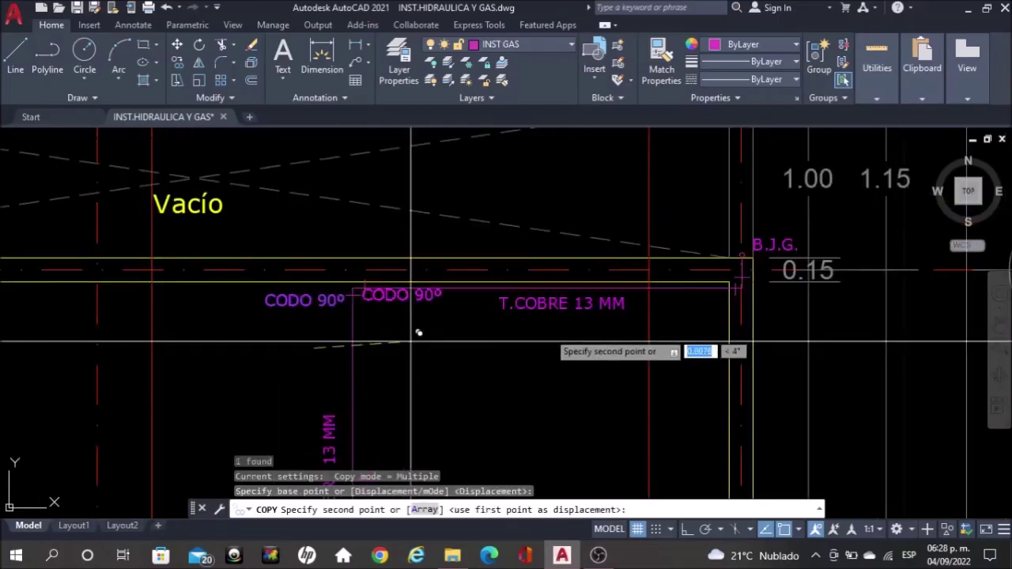
pyautogui.scroll(3, 802, 343)
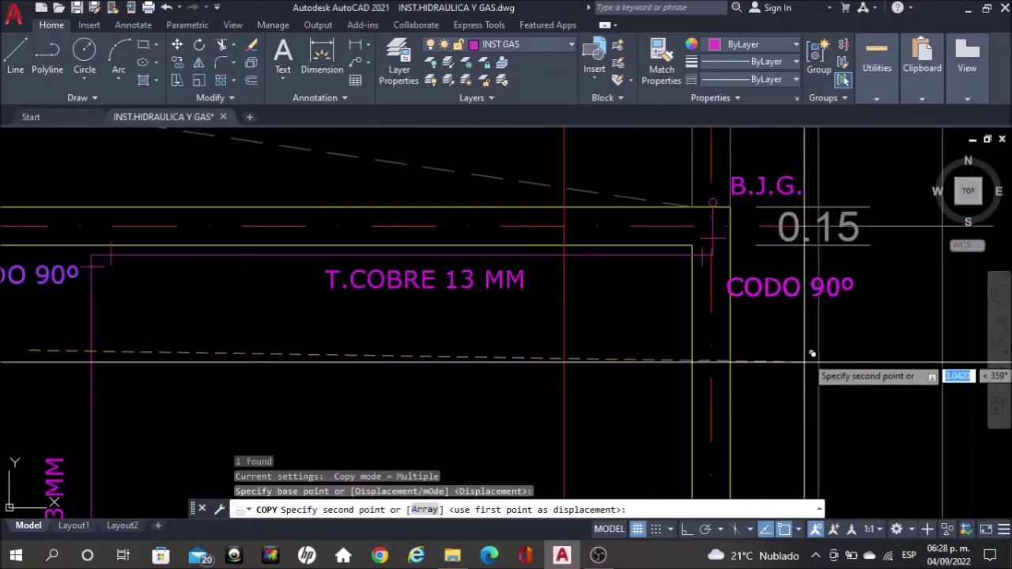
pyautogui.scroll(2, 818, 346)
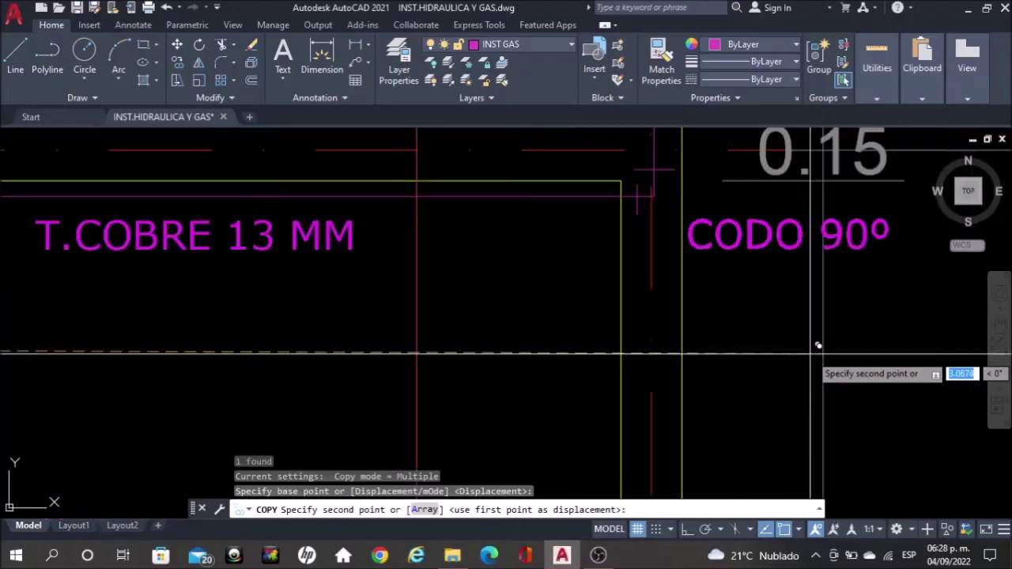
pyautogui.click(818, 346)
# - Place one more CODO 90º copy near the left pipe corner, then end the COPY command
pyautogui.scroll(-2, 818, 345)
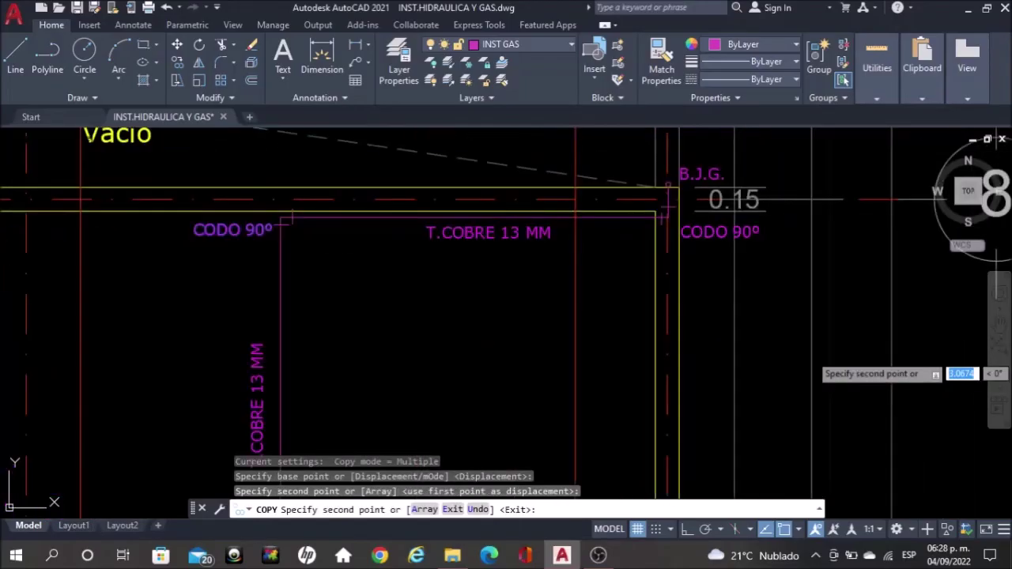
pyautogui.scroll(-1, 690, 191)
pyautogui.scroll(-1, 690, 191)
pyautogui.scroll(-1, 577, 178)
pyautogui.scroll(-1, 576, 386)
pyautogui.scroll(1, 571, 377)
pyautogui.scroll(2, 569, 379)
pyautogui.scroll(3, 542, 373)
pyautogui.moveTo(514, 368); pyautogui.dragTo(509, 229, button='middle')
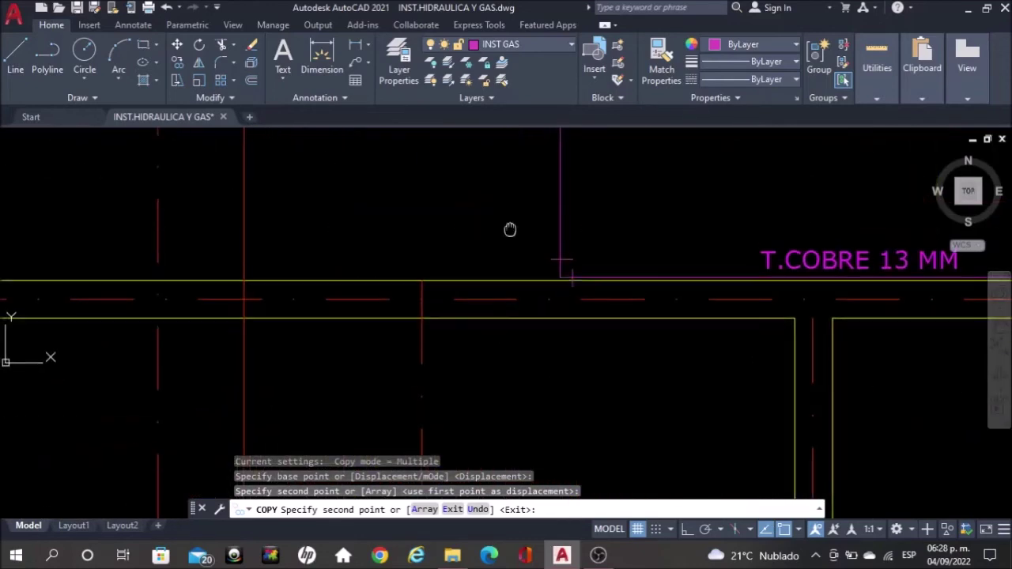
pyautogui.click(503, 327)
pyautogui.scroll(-2, 442, 352)
pyautogui.scroll(-2, 411, 348)
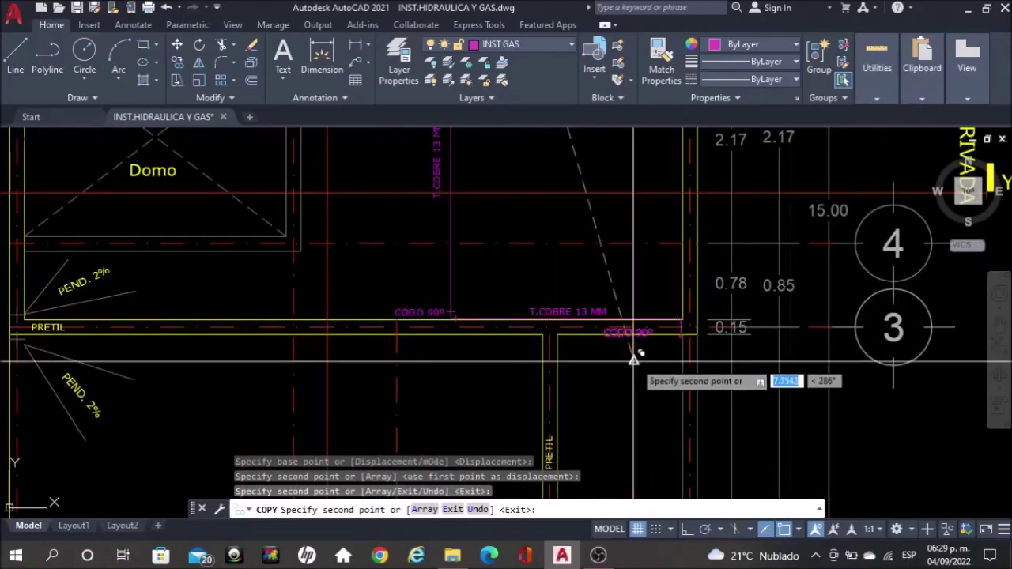
pyautogui.scroll(2, 633, 360)
pyautogui.scroll(2, 711, 340)
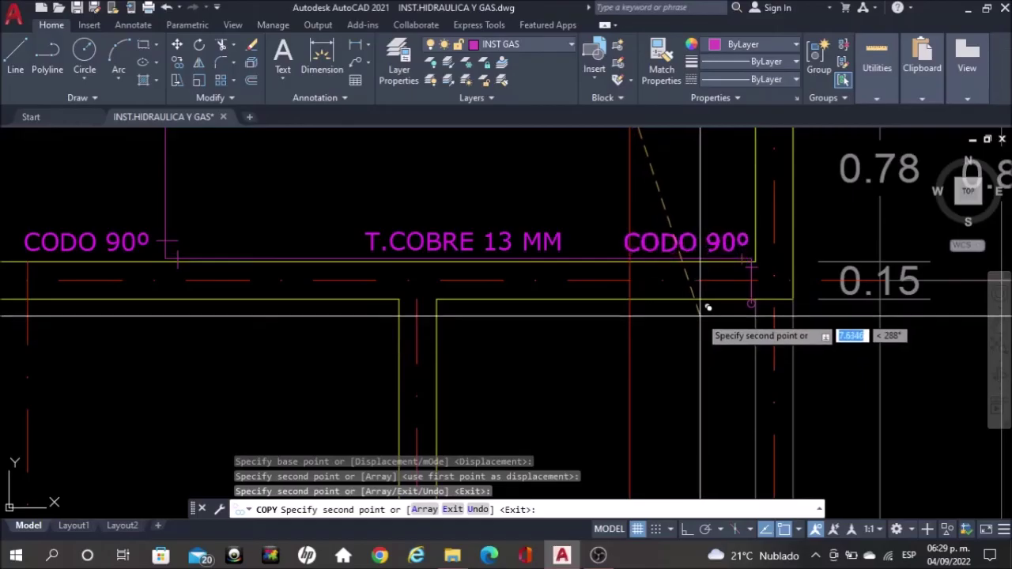
pyautogui.click(708, 306)
pyautogui.press('Escape')
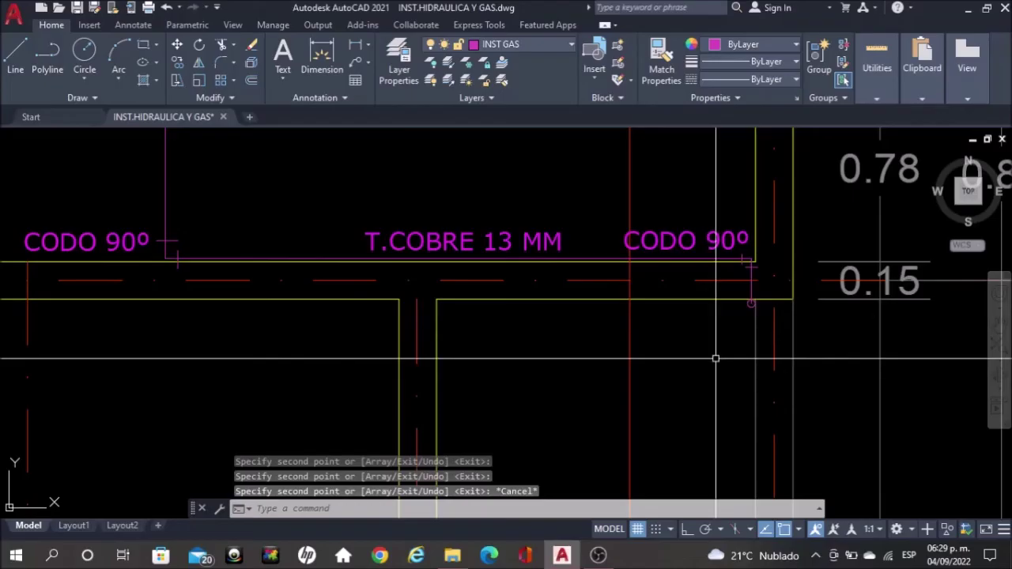
pyautogui.scroll(4, 751, 320)
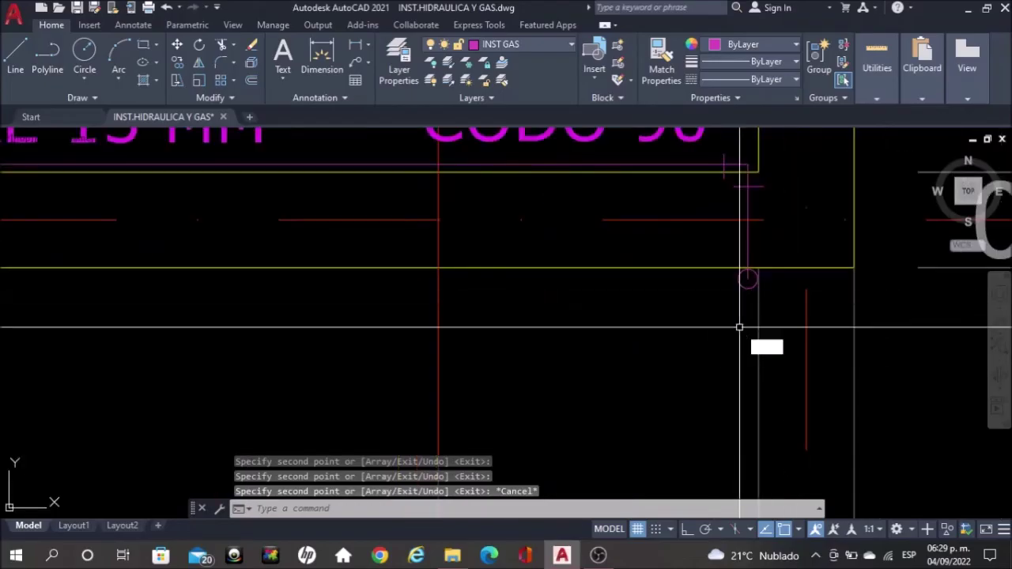
pyautogui.write('TR')
pyautogui.press('Escape')
pyautogui.scroll(2, 739, 326)
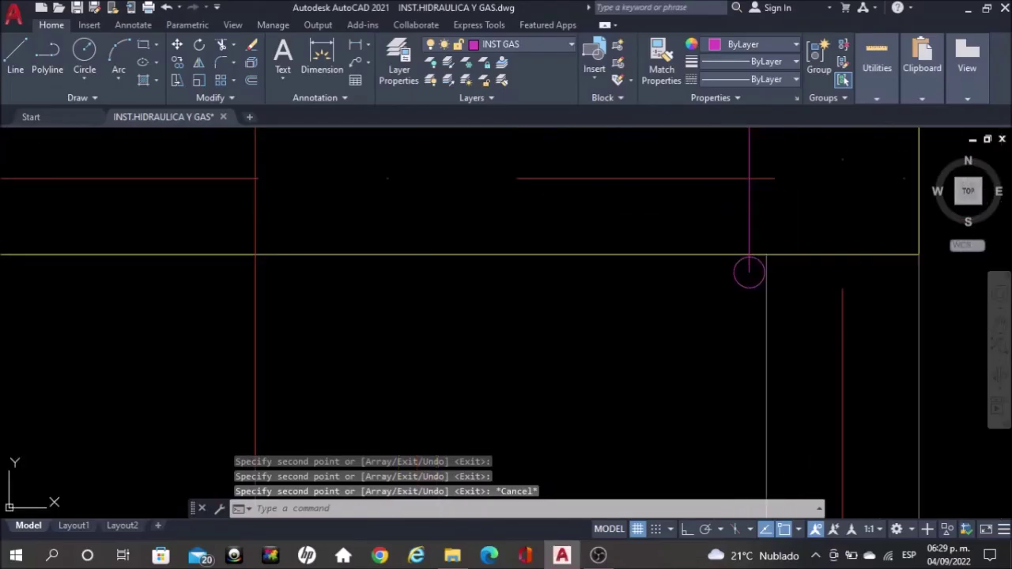
pyautogui.write('tr')
pyautogui.press('Return')
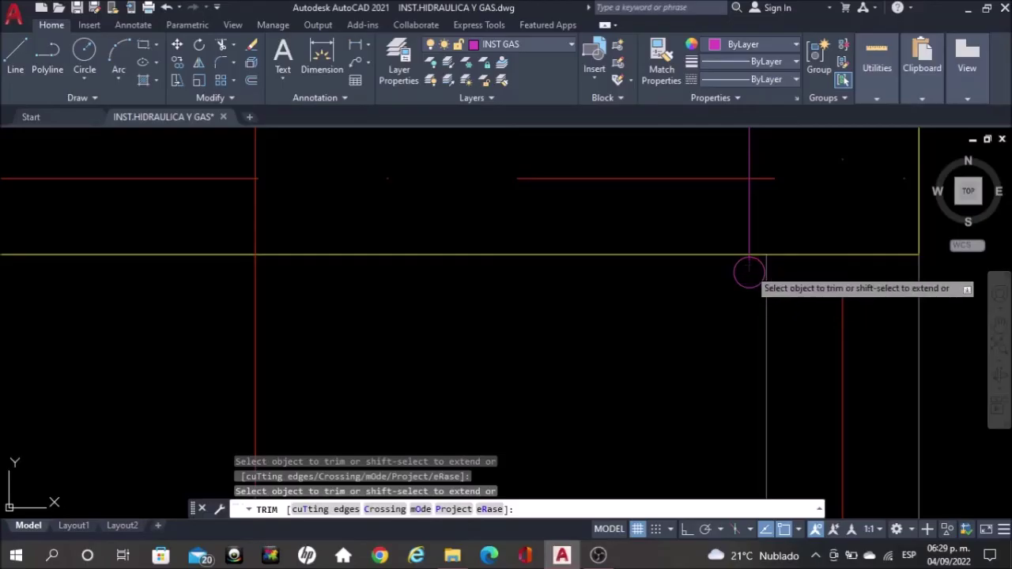
pyautogui.scroll(-3, 750, 273)
pyautogui.scroll(-2, 750, 272)
pyautogui.scroll(-2, 749, 273)
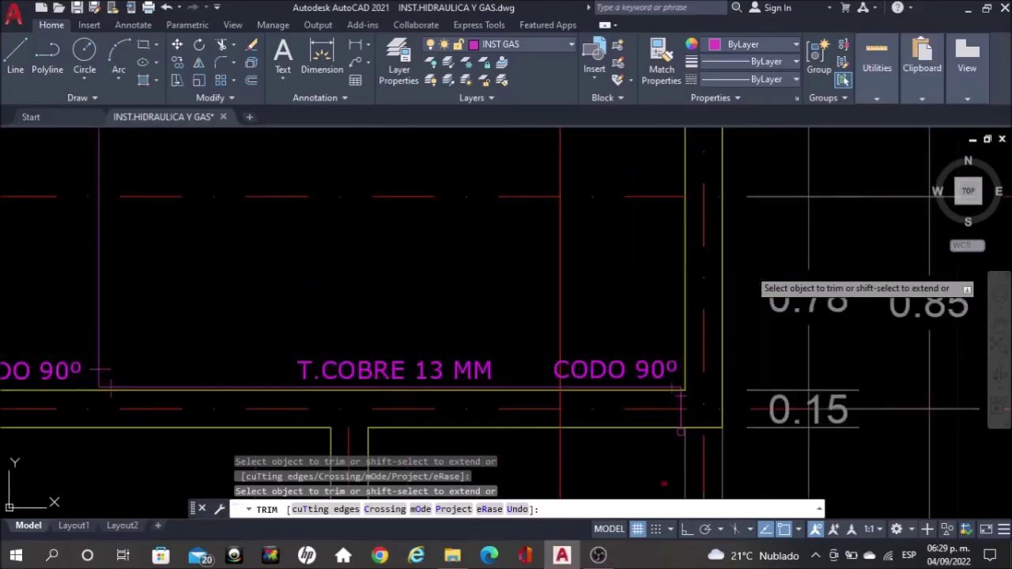
pyautogui.moveTo(639, 263)
pyautogui.mouseDown(button='middle')
pyautogui.moveTo(673, 368)
pyautogui.moveTo(648, 245)
pyautogui.mouseUp(button='middle')
pyautogui.scroll(-2, 637, 217)
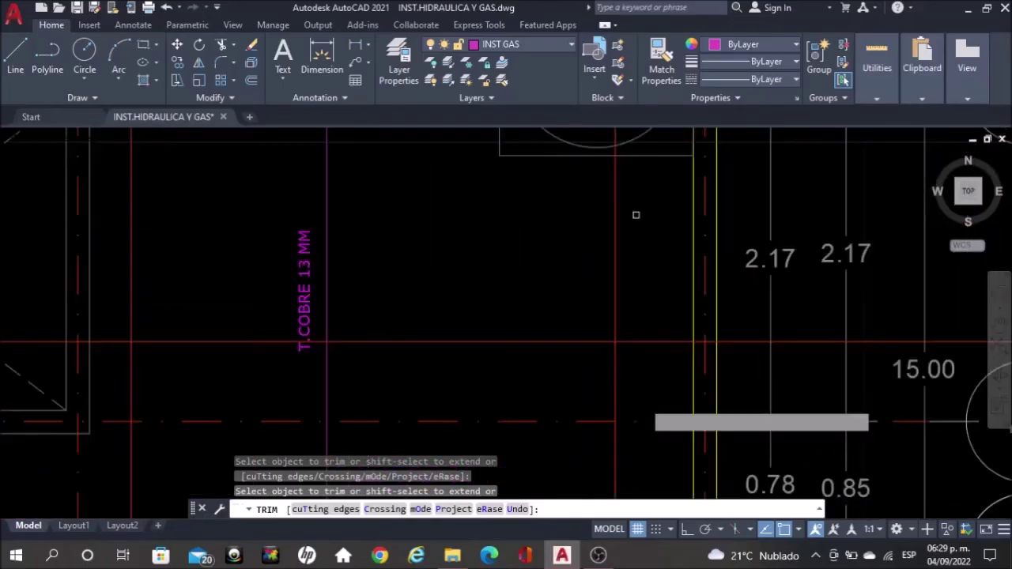
pyautogui.press('Escape')
pyautogui.scroll(-2, 648, 222)
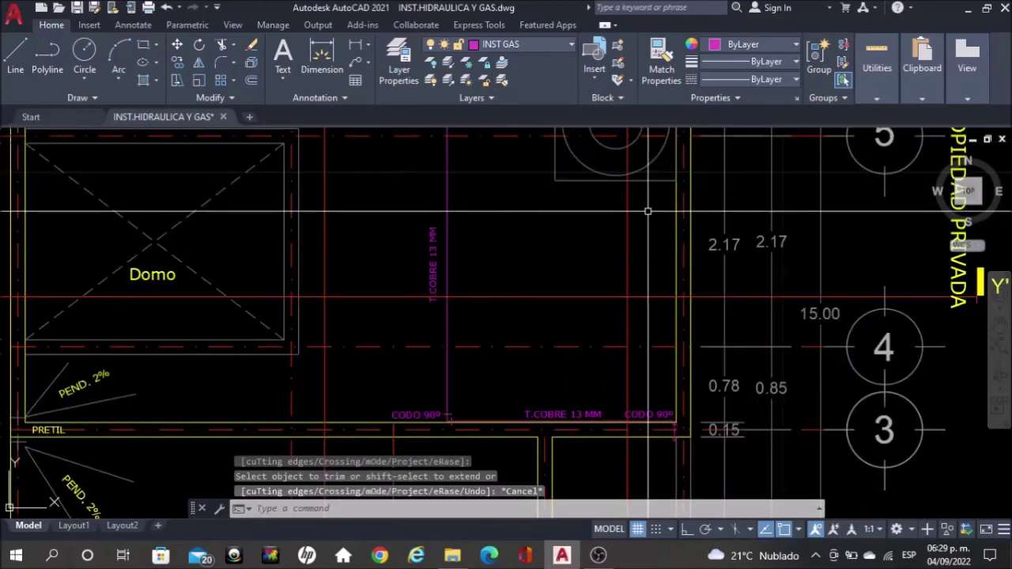
pyautogui.moveTo(576, 216); pyautogui.dragTo(565, 415, button='middle')
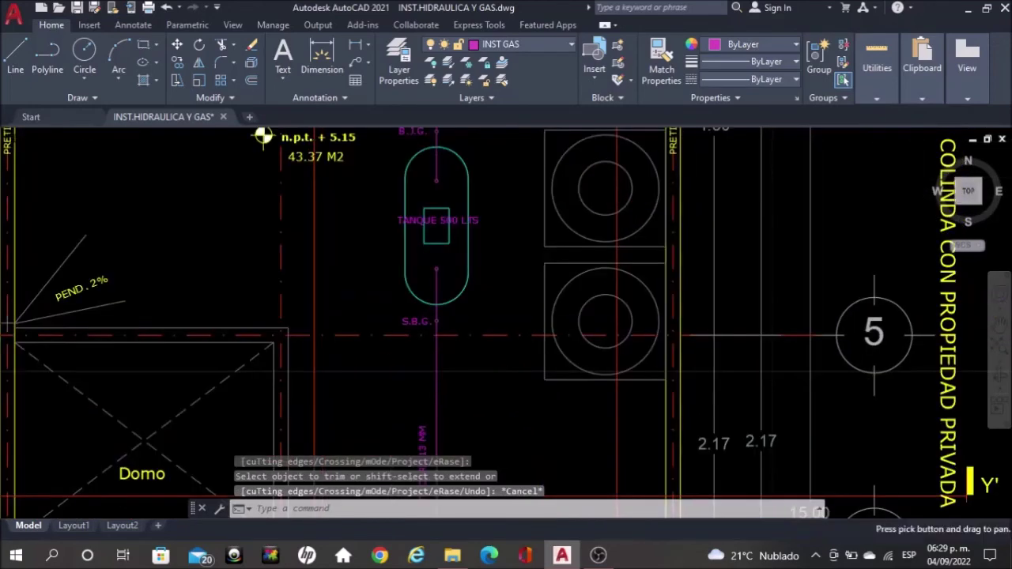
pyautogui.moveTo(534, 211); pyautogui.dragTo(535, 384, button='middle')
pyautogui.moveTo(549, 173); pyautogui.dragTo(555, 395, button='middle')
pyautogui.scroll(2, 704, 232)
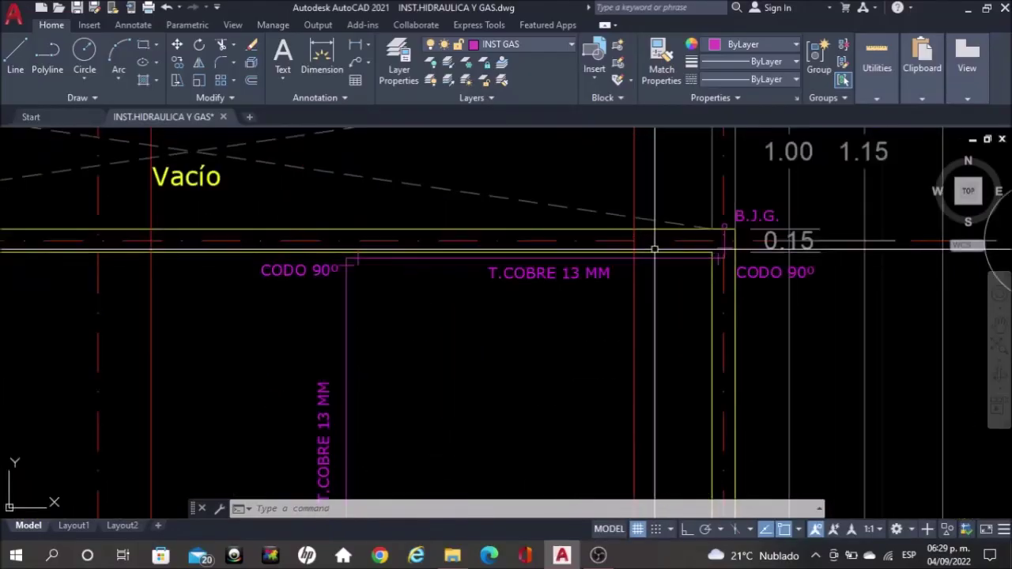
pyautogui.scroll(1, 703, 231)
pyautogui.scroll(1, 783, 221)
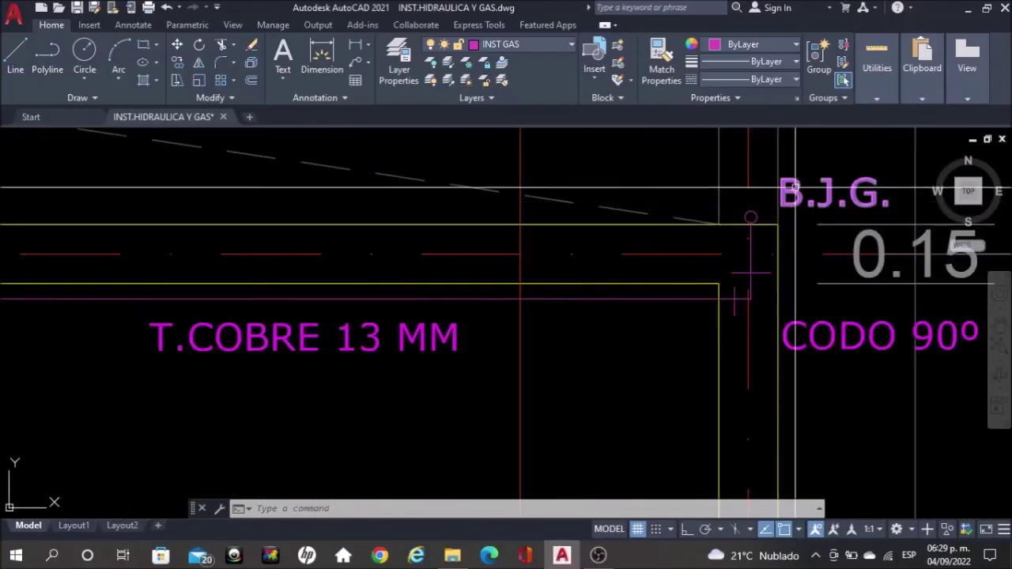
pyautogui.scroll(-1, 793, 189)
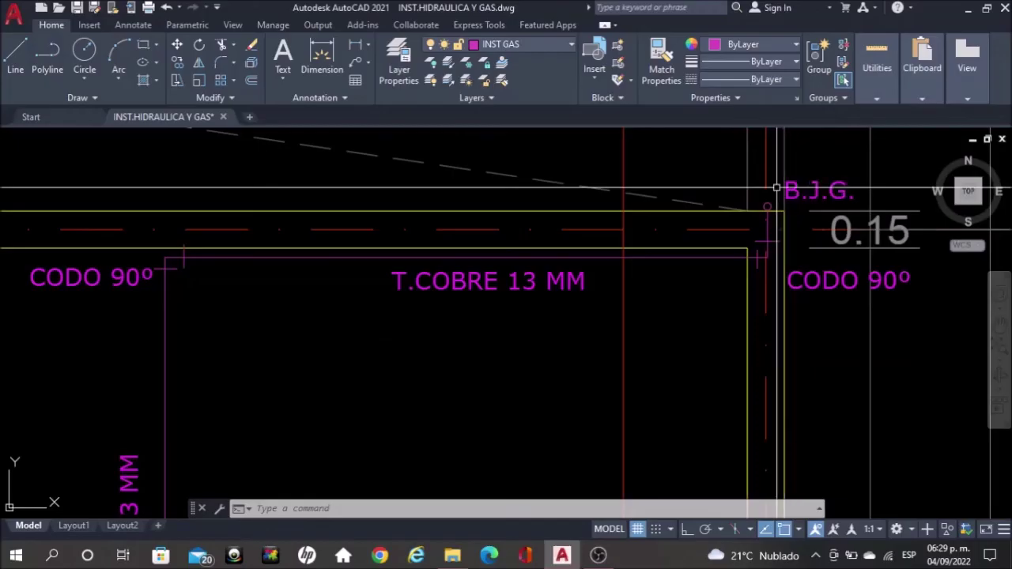
pyautogui.scroll(-1, 777, 188)
pyautogui.scroll(-2, 766, 232)
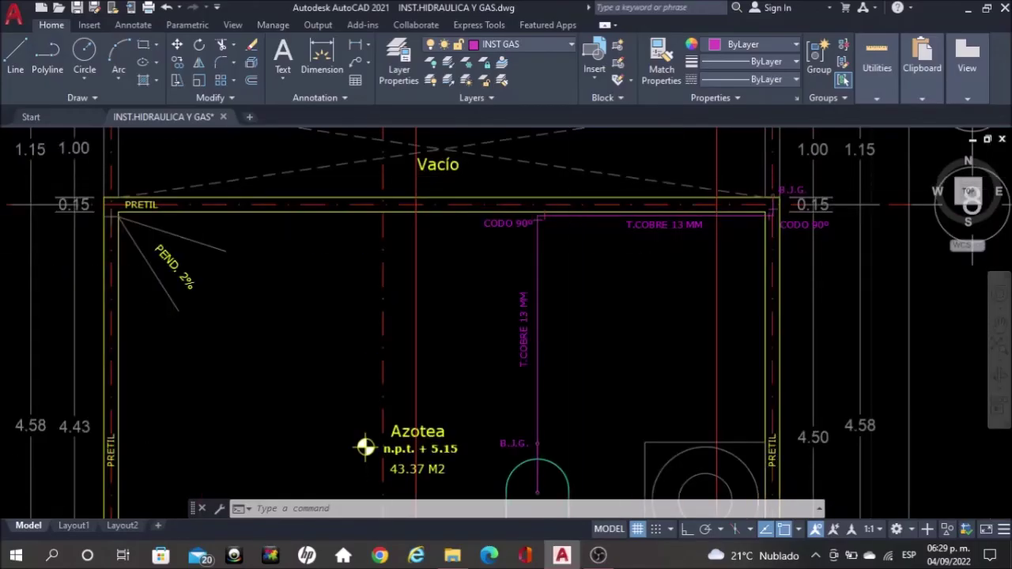
pyautogui.scroll(2, 515, 172)
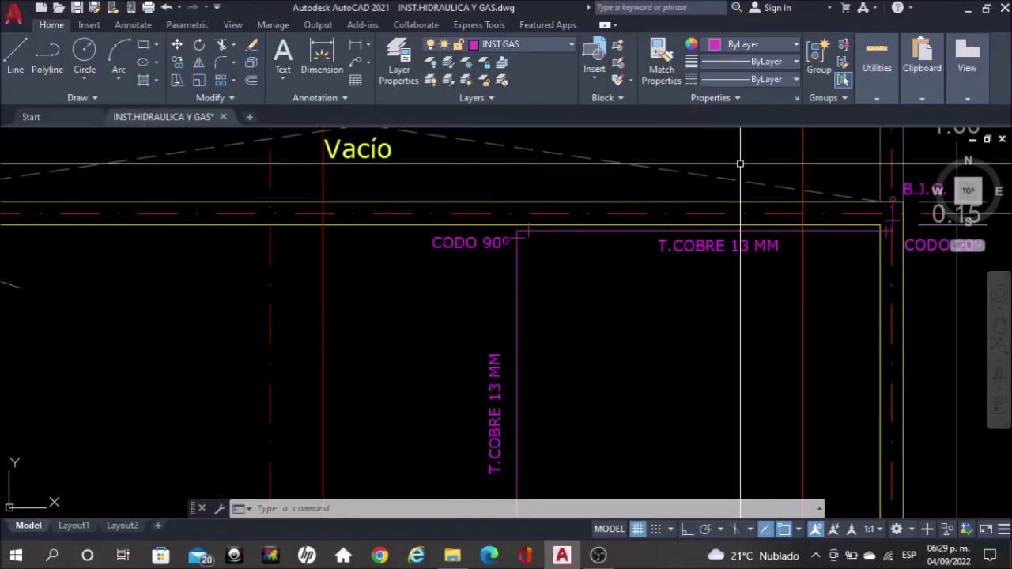
pyautogui.scroll(-1, 740, 164)
pyautogui.scroll(-1, 740, 163)
pyautogui.scroll(-1, 739, 163)
pyautogui.scroll(-1, 739, 163)
pyautogui.scroll(-2, 720, 193)
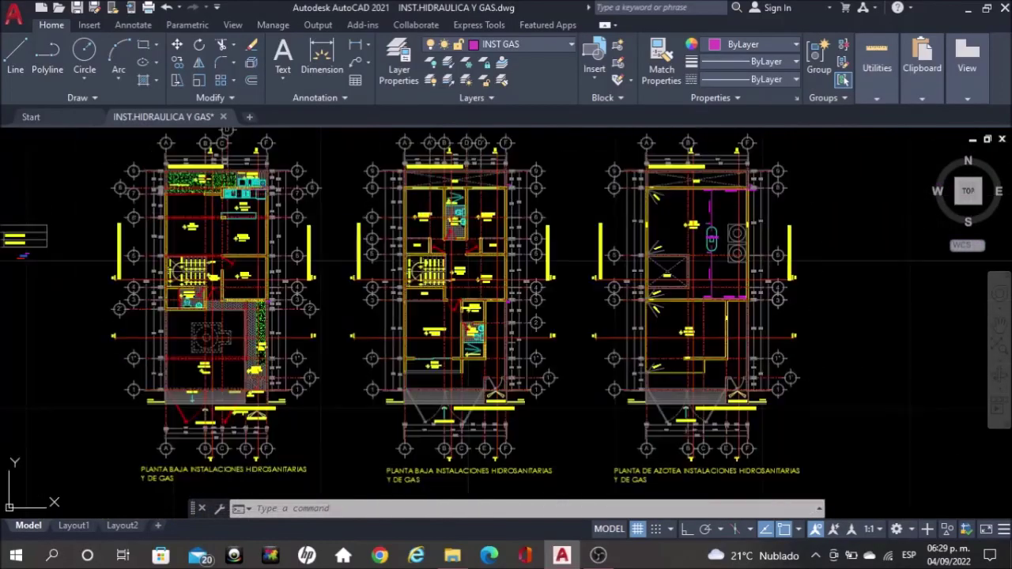
pyautogui.scroll(2, 192, 377)
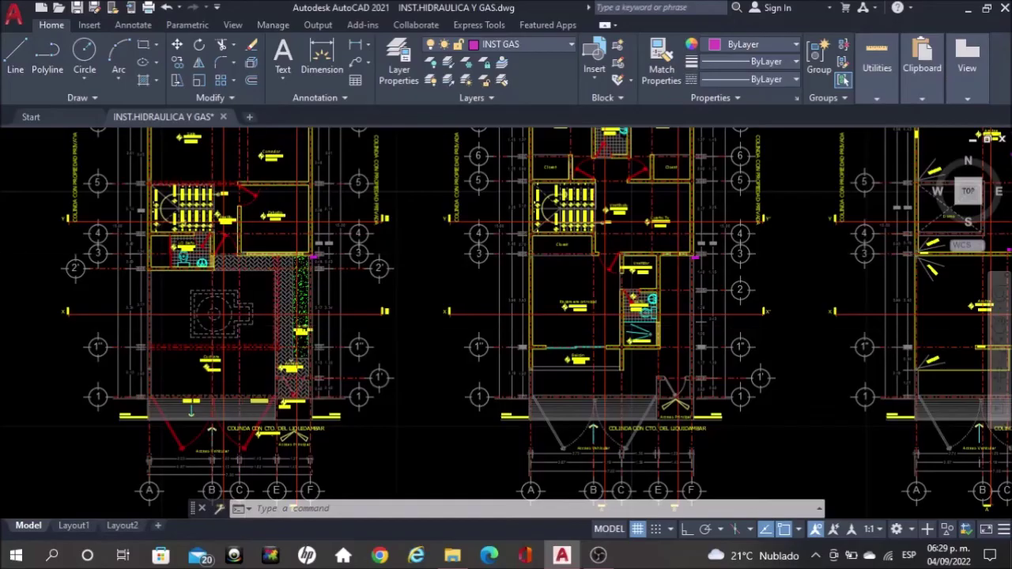
pyautogui.scroll(3, 293, 256)
pyautogui.scroll(3, 316, 260)
pyautogui.scroll(2, 424, 266)
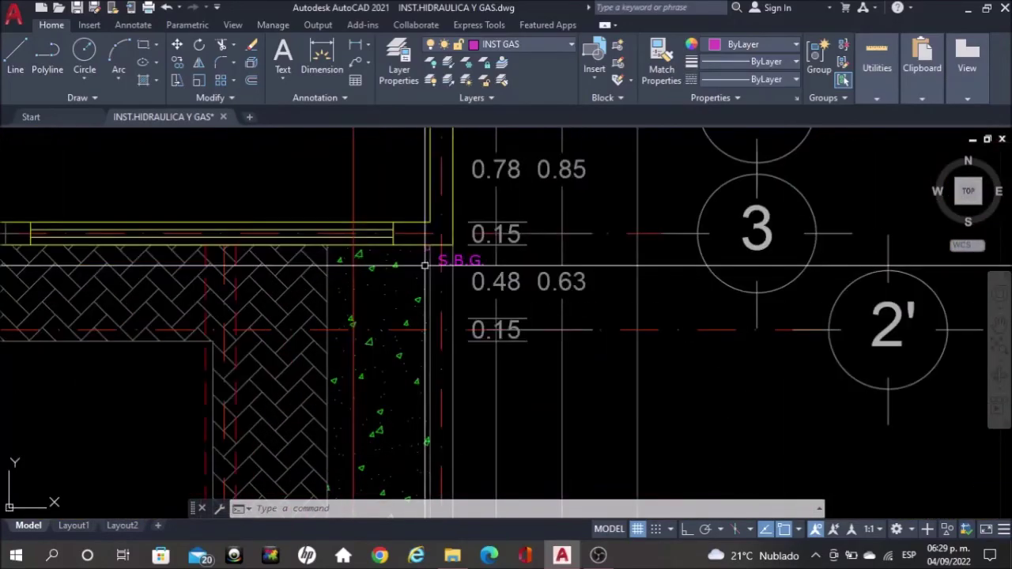
pyautogui.scroll(2, 448, 249)
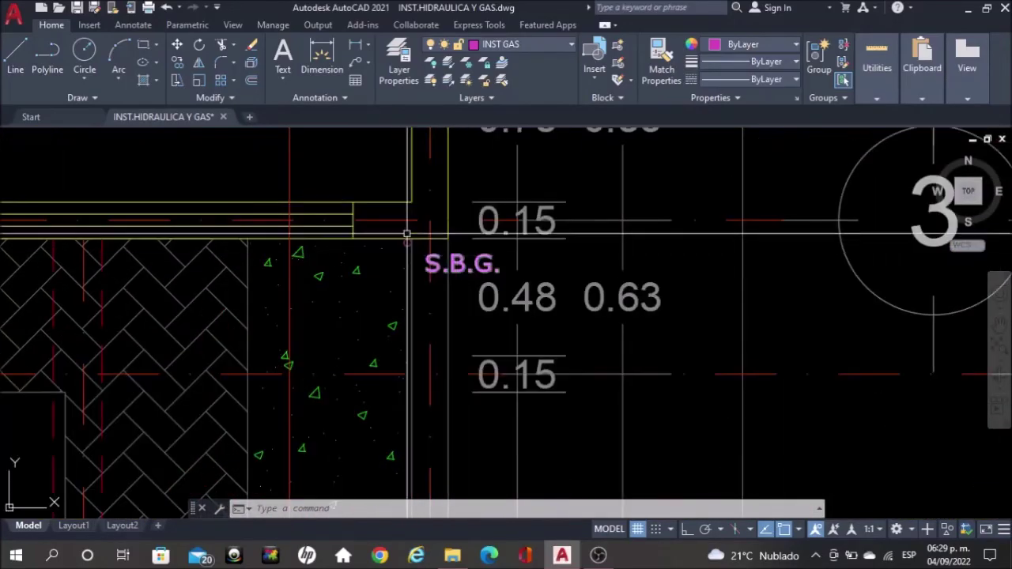
pyautogui.scroll(-4, 368, 276)
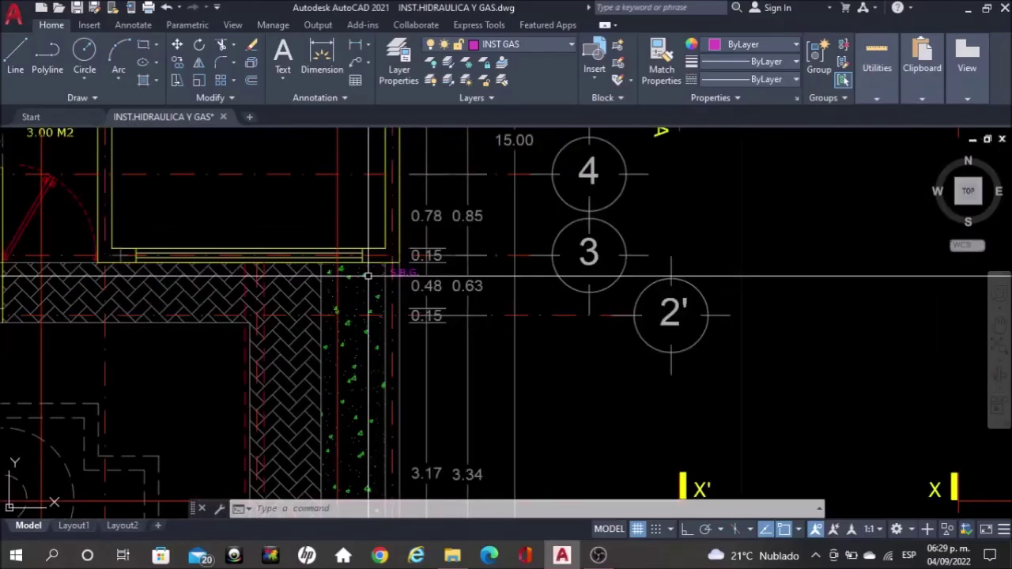
pyautogui.scroll(-2, 371, 278)
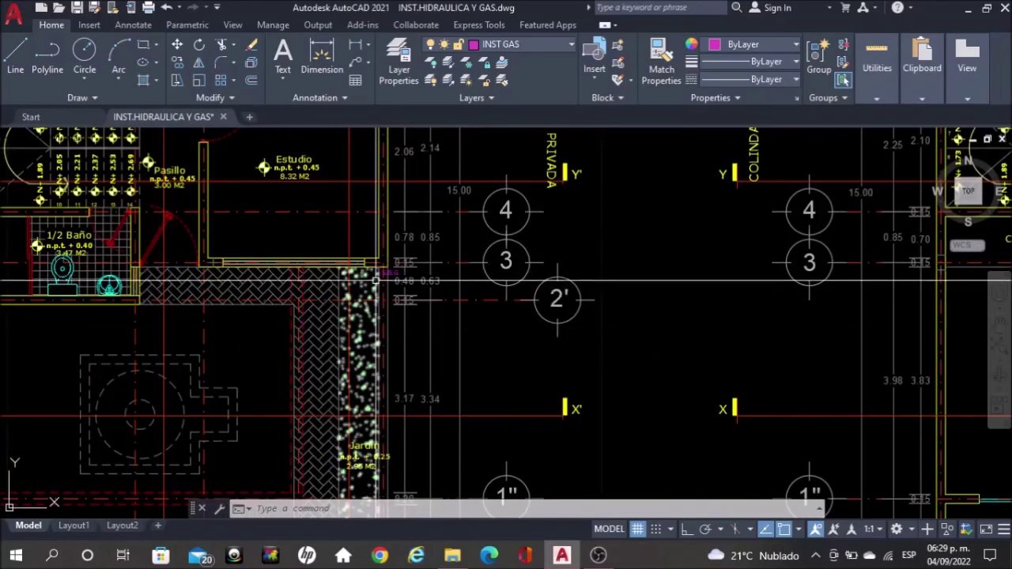
pyautogui.scroll(-2, 377, 276)
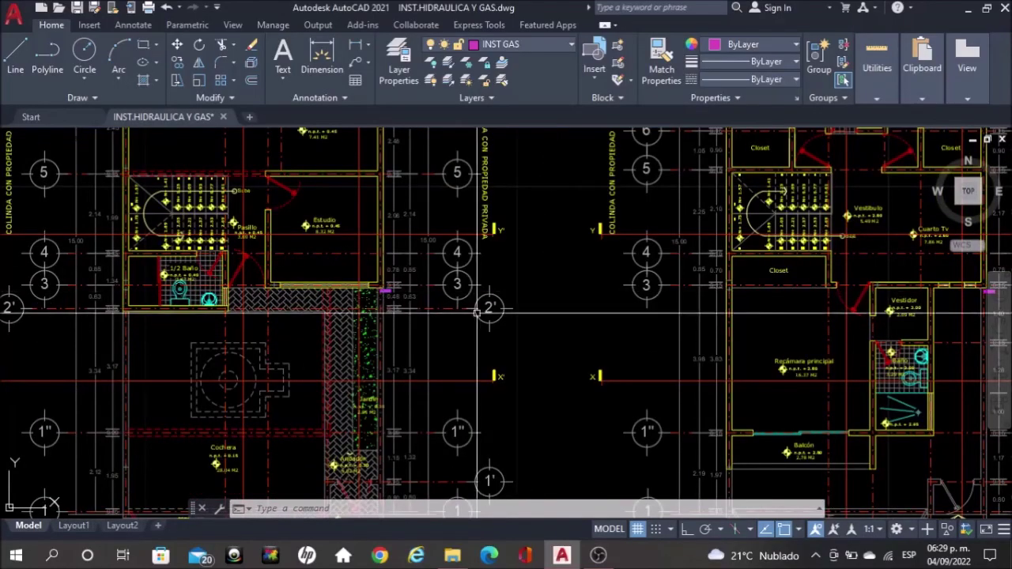
pyautogui.moveTo(988, 298); pyautogui.dragTo(636, 319, button='middle')
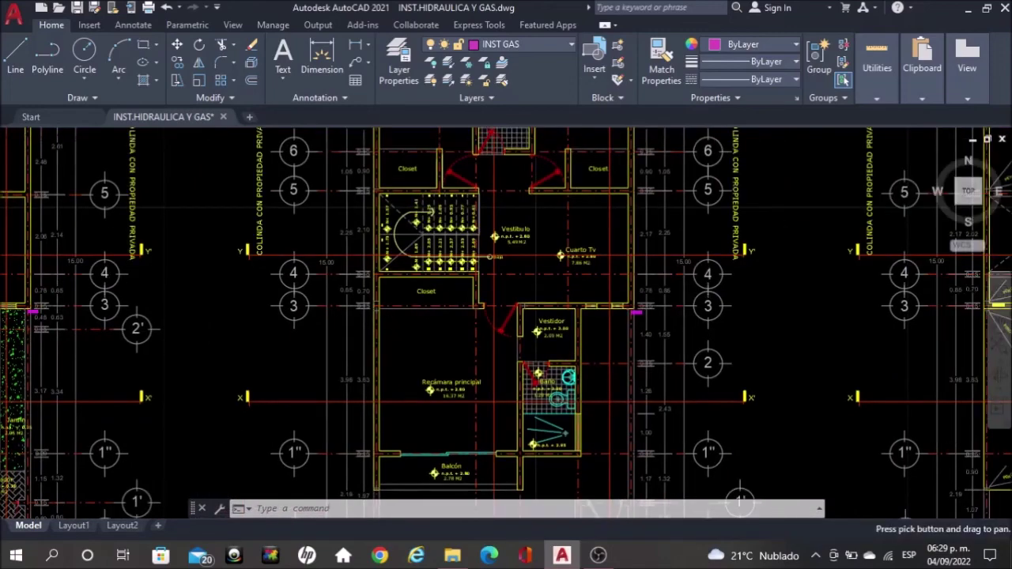
pyautogui.scroll(2, 637, 320)
pyautogui.scroll(4, 569, 285)
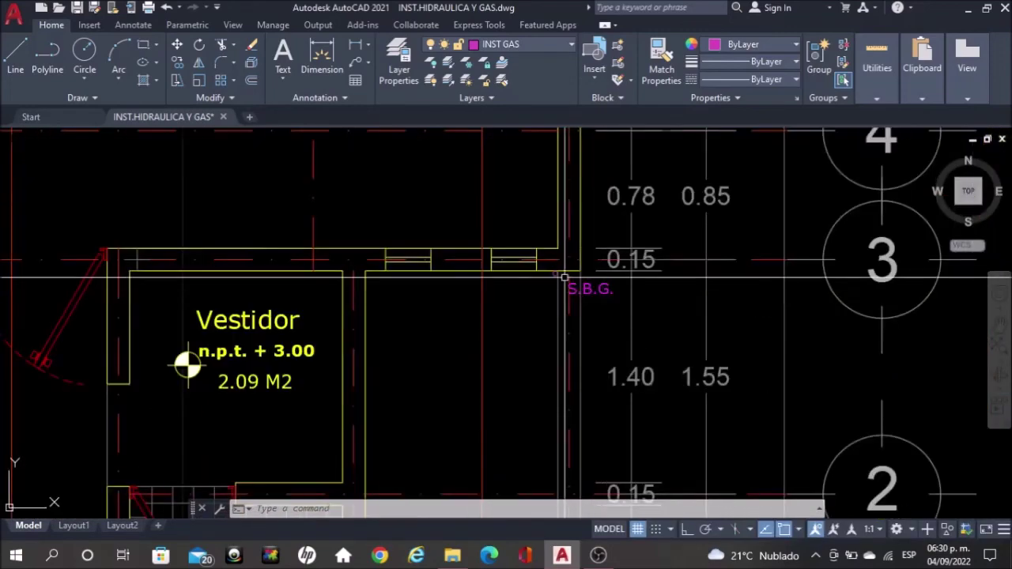
pyautogui.scroll(-3, 502, 321)
pyautogui.scroll(-3, 502, 324)
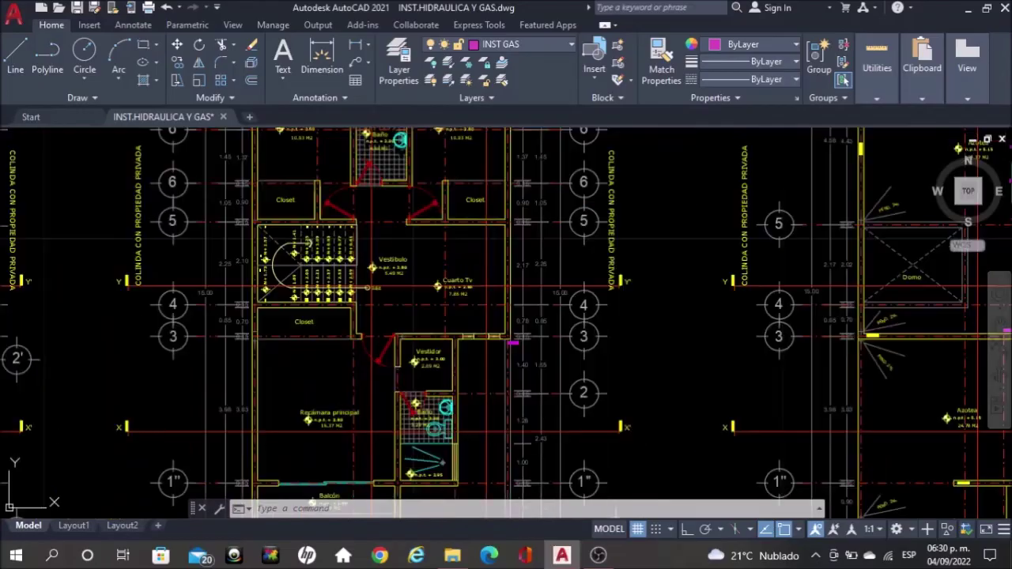
pyautogui.moveTo(737, 334); pyautogui.dragTo(447, 404, button='middle')
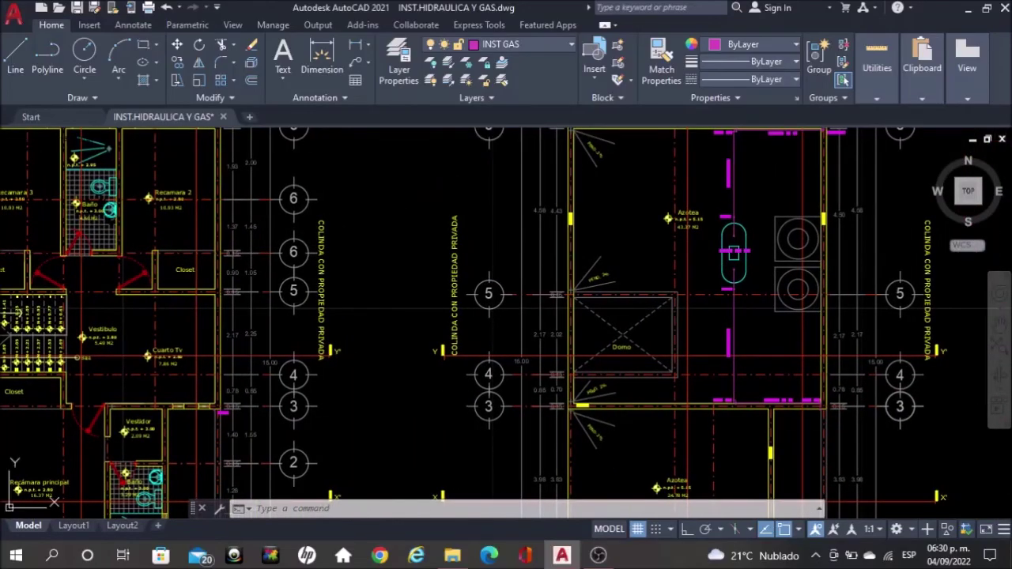
pyautogui.scroll(2, 884, 420)
pyautogui.scroll(4, 885, 419)
pyautogui.scroll(-2, 885, 419)
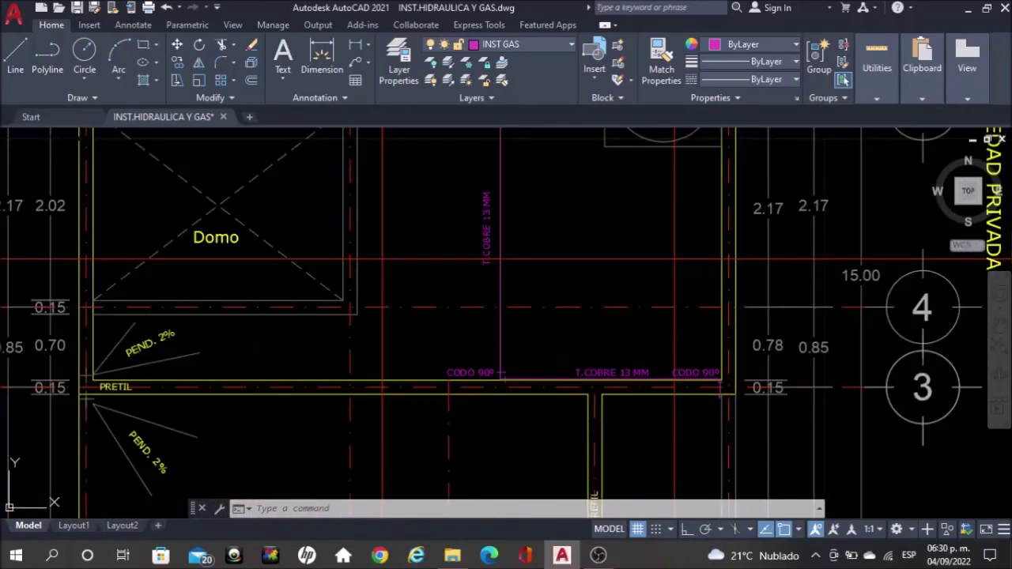
pyautogui.scroll(-2, 719, 387)
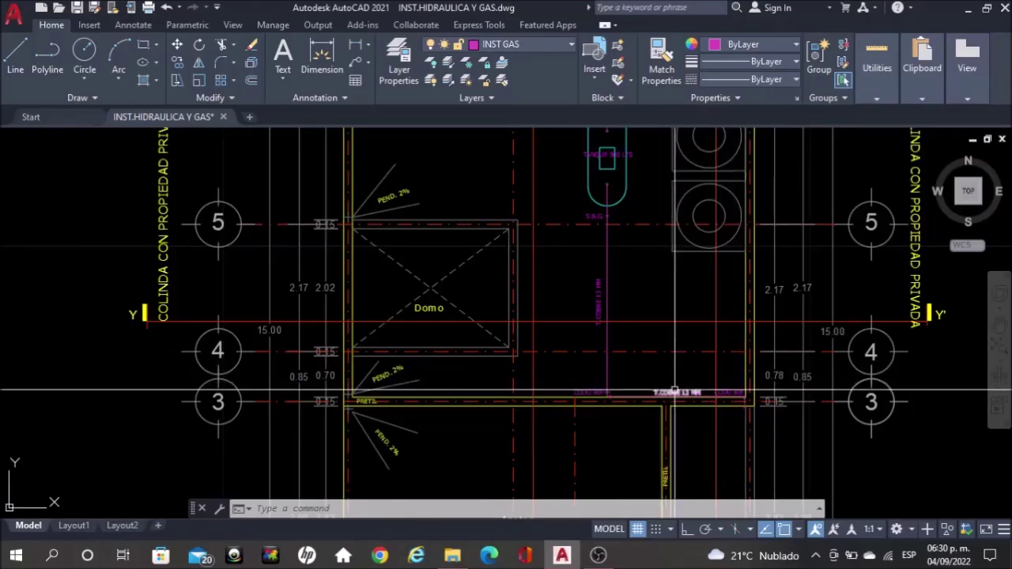
pyautogui.moveTo(612, 244); pyautogui.dragTo(615, 418, button='middle')
pyautogui.scroll(2, 617, 348)
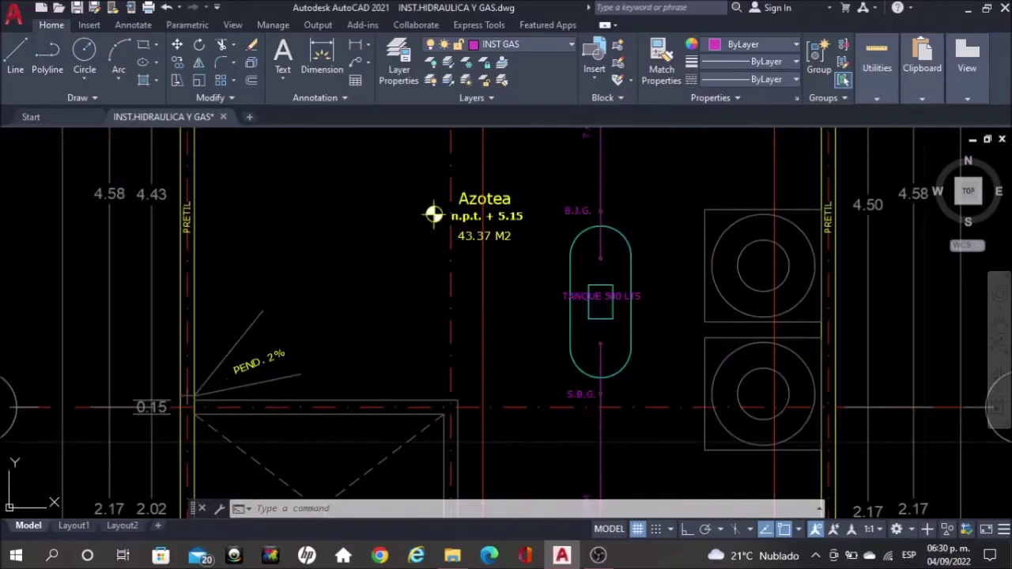
pyautogui.scroll(2, 601, 408)
pyautogui.scroll(-5, 605, 415)
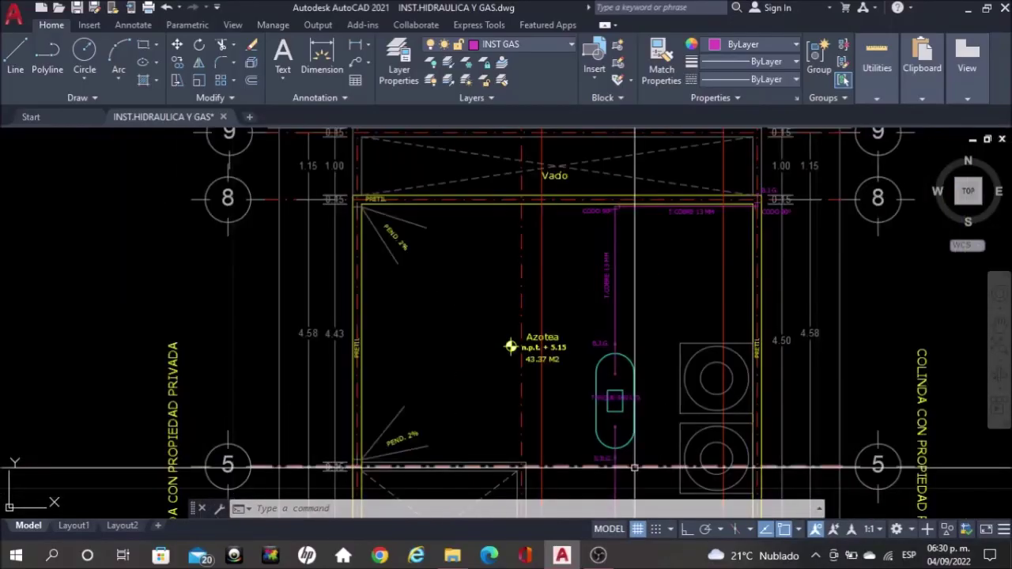
pyautogui.scroll(3, 628, 284)
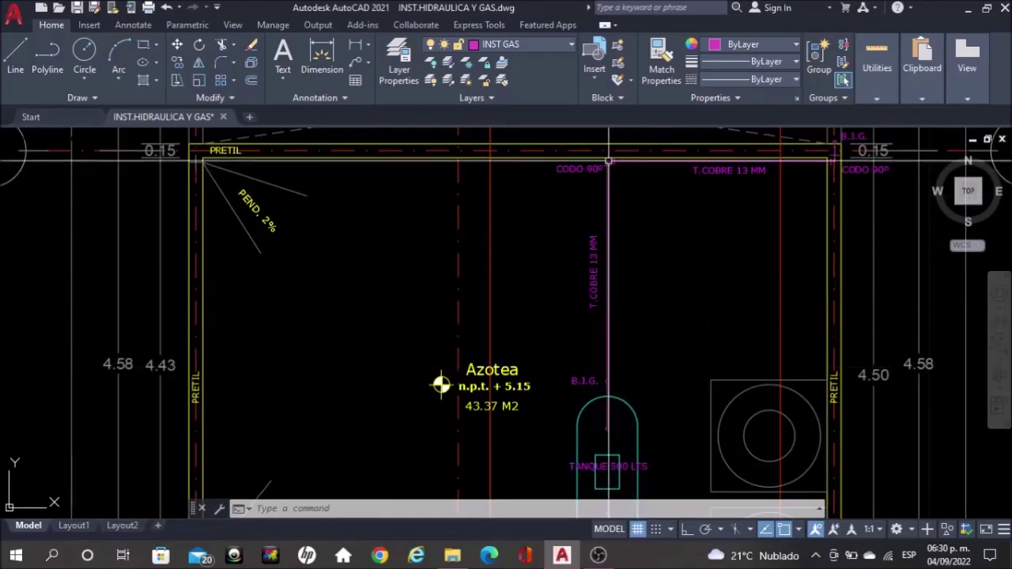
pyautogui.moveTo(693, 185)
pyautogui.mouseDown(button='middle')
pyautogui.moveTo(667, 289)
pyautogui.moveTo(666, 372)
pyautogui.mouseUp(button='middle')
pyautogui.scroll(2, 711, 230)
pyautogui.scroll(1, 822, 246)
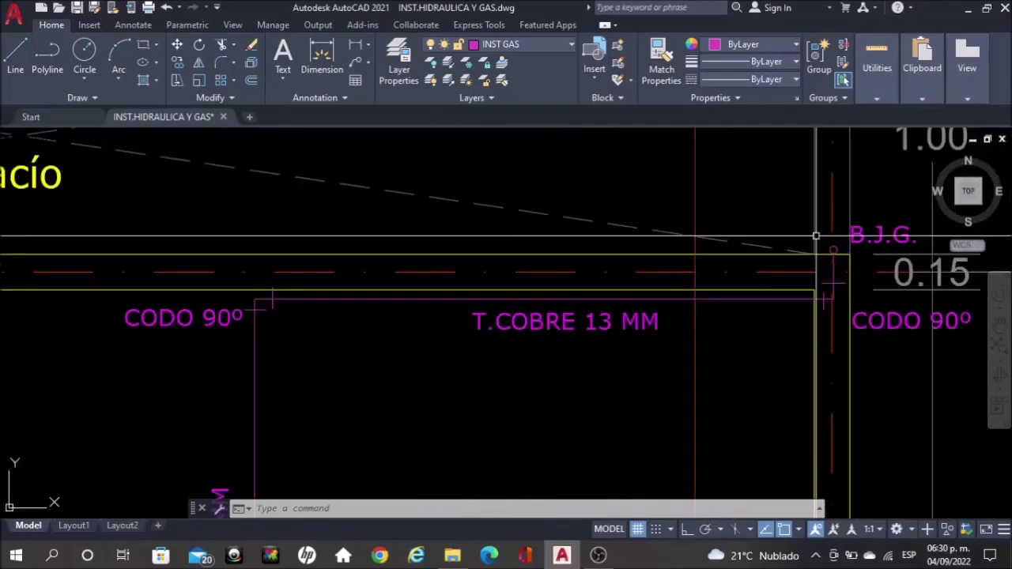
pyautogui.scroll(-4, 822, 247)
pyautogui.moveTo(61, 344); pyautogui.dragTo(246, 296, button='middle')
pyautogui.moveTo(135, 300); pyautogui.dragTo(775, 300, button='middle')
pyautogui.scroll(3, 481, 250)
pyautogui.moveTo(442, 249); pyautogui.dragTo(988, 259, button='middle')
pyautogui.scroll(-2, 865, 287)
pyautogui.moveTo(237, 261); pyautogui.dragTo(656, 296, button='middle')
pyautogui.moveTo(284, 292); pyautogui.dragTo(487, 293, button='middle')
pyautogui.scroll(2, 490, 292)
pyautogui.scroll(2, 502, 281)
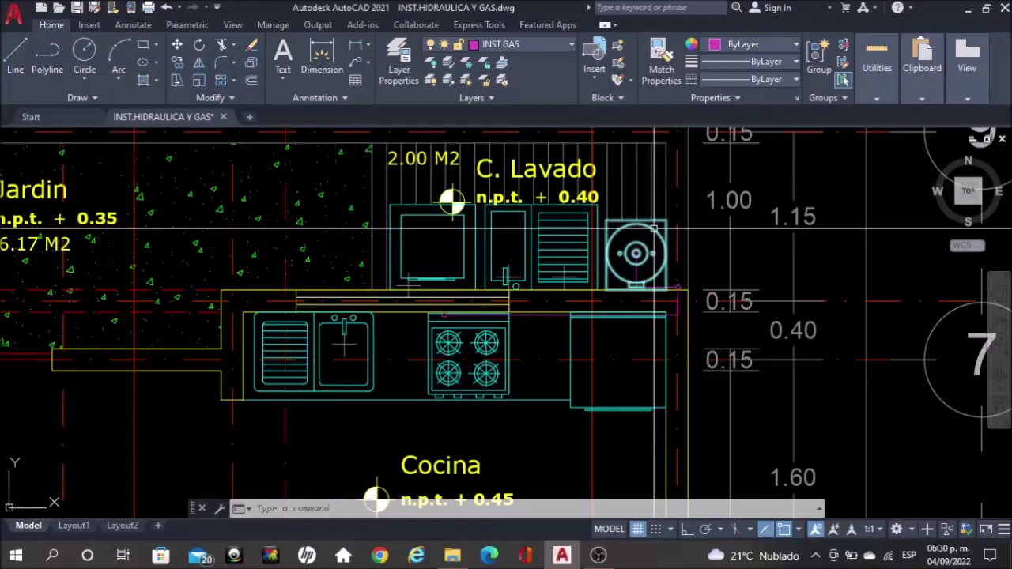
pyautogui.scroll(2, 617, 296)
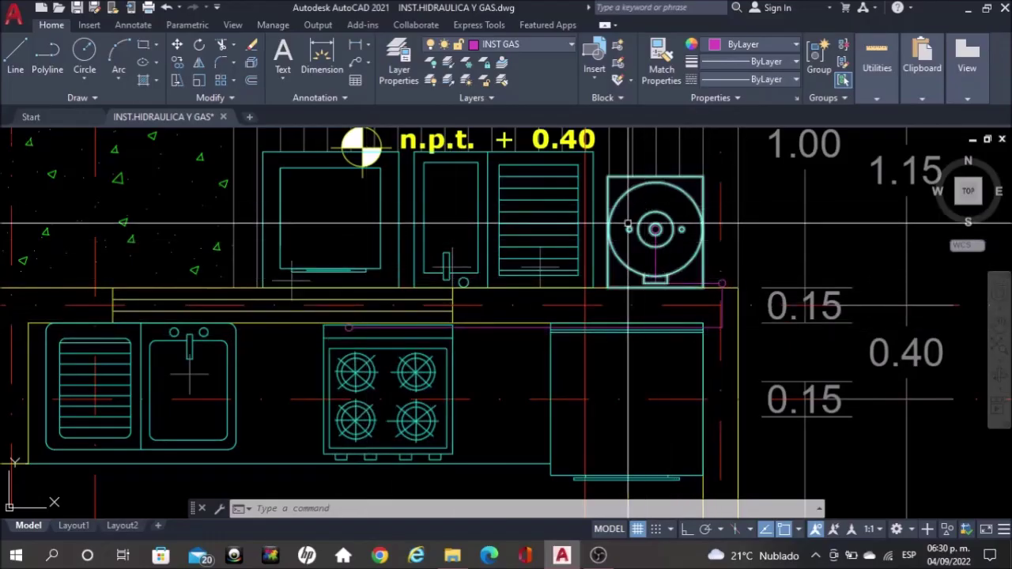
pyautogui.scroll(-2, 581, 209)
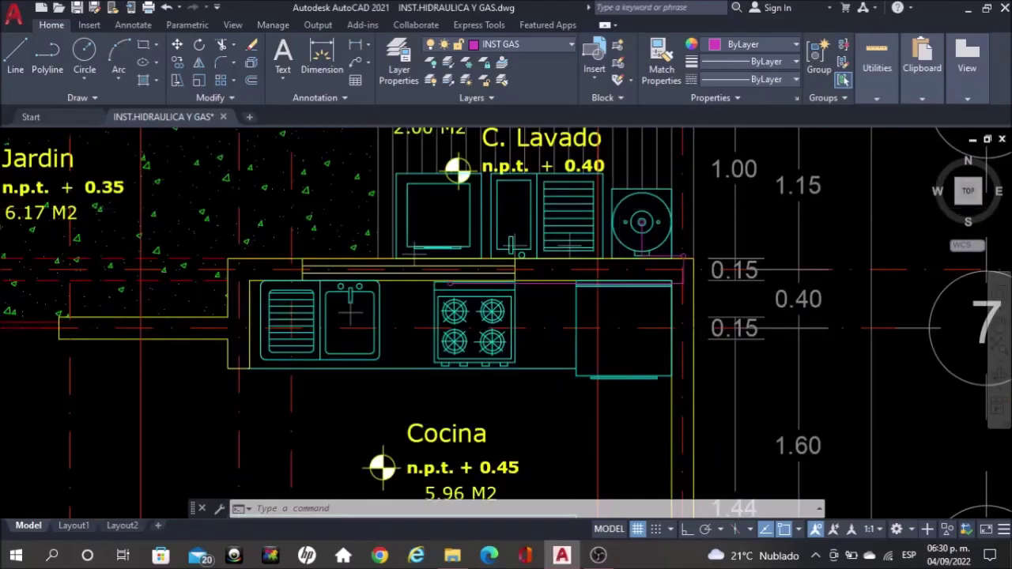
pyautogui.scroll(-2, 581, 208)
pyautogui.scroll(-2, 581, 209)
pyautogui.scroll(-2, 541, 211)
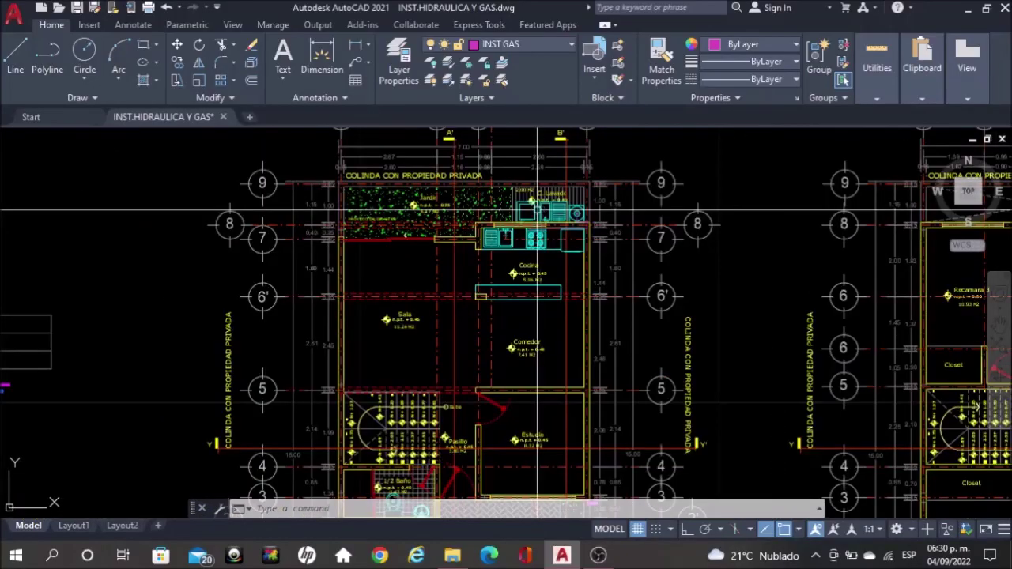
pyautogui.moveTo(511, 192)
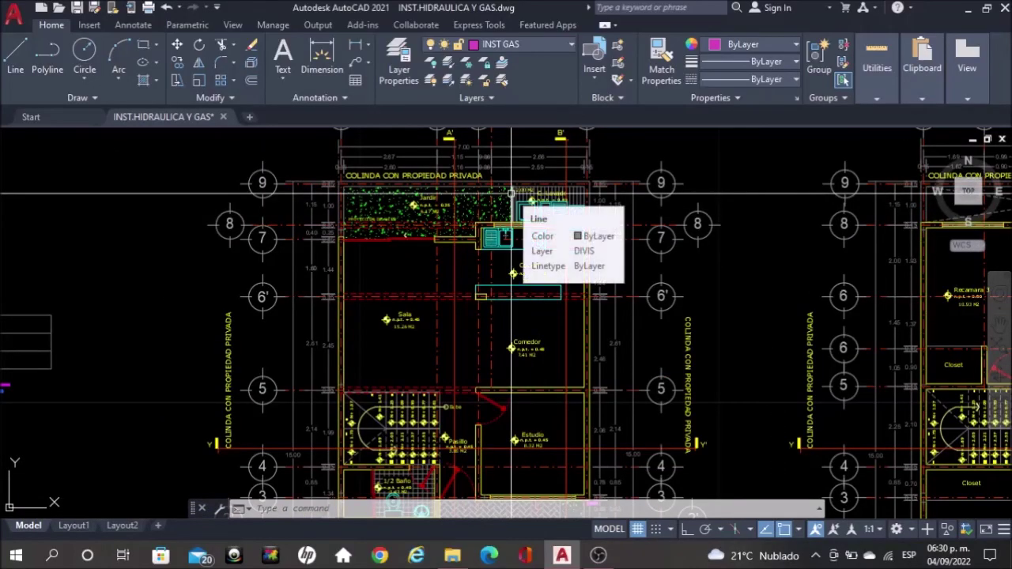
pyautogui.scroll(-2, 511, 192)
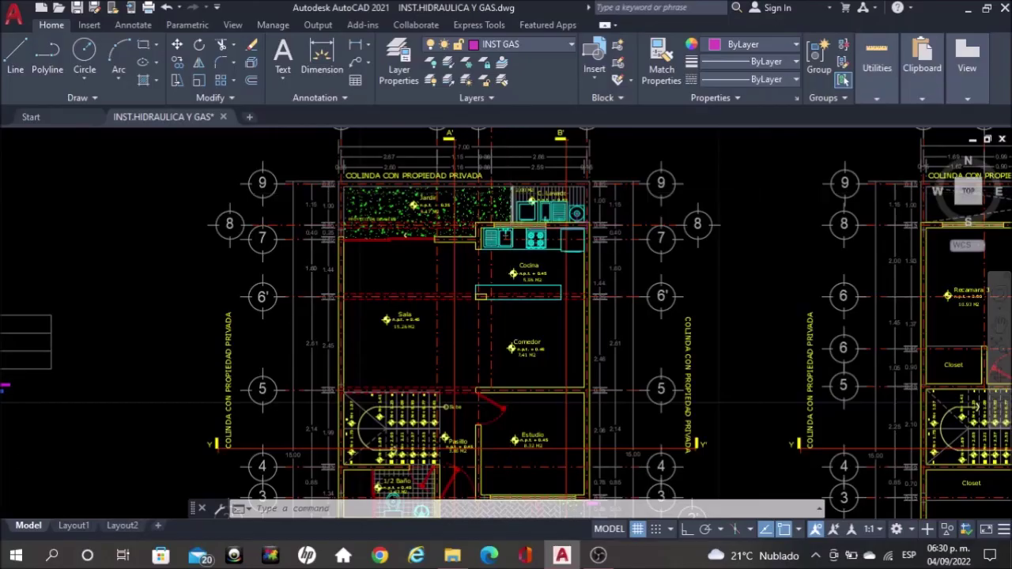
pyautogui.scroll(-2, 510, 192)
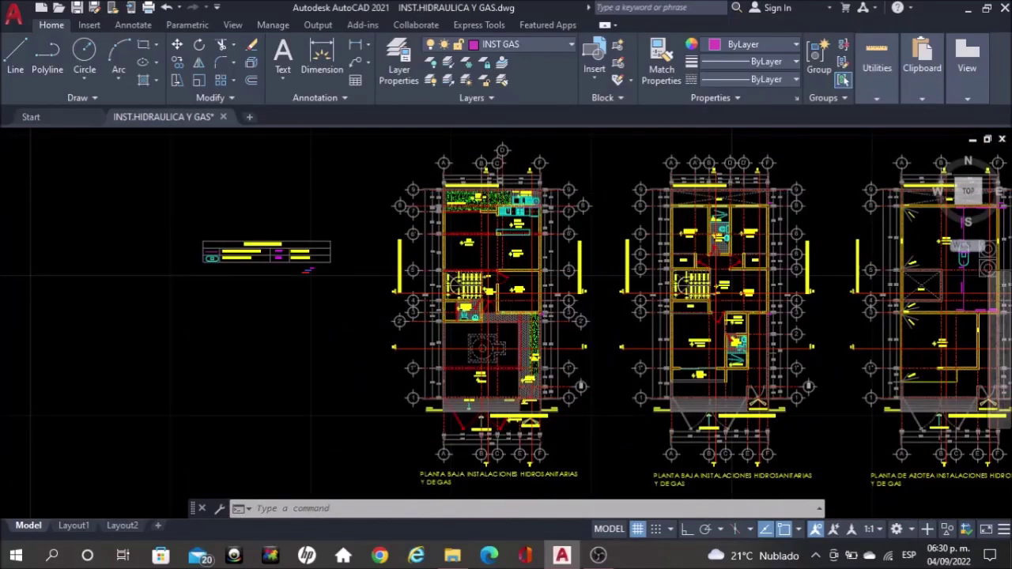
pyautogui.scroll(-2, 511, 191)
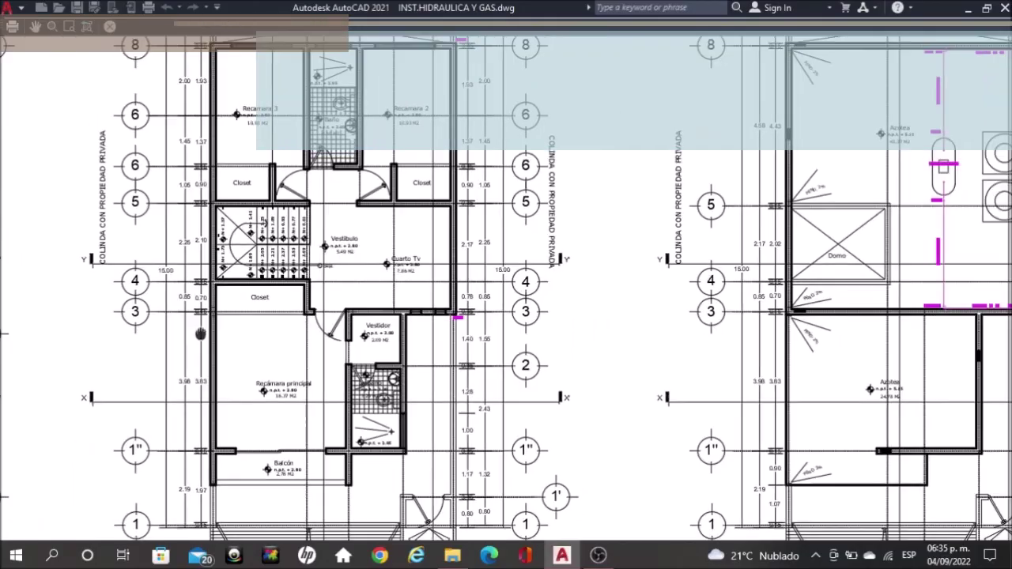
# - Pan the plot preview to centre the ground-floor and upper-floor plans, including gridlines 9 and 8
pyautogui.moveTo(840, 322); pyautogui.dragTo(564, 345, button='middle')
pyautogui.moveTo(711, 326); pyautogui.dragTo(745, 409, button='middle')
pyautogui.moveTo(193, 151); pyautogui.dragTo(974, 195, button='middle')
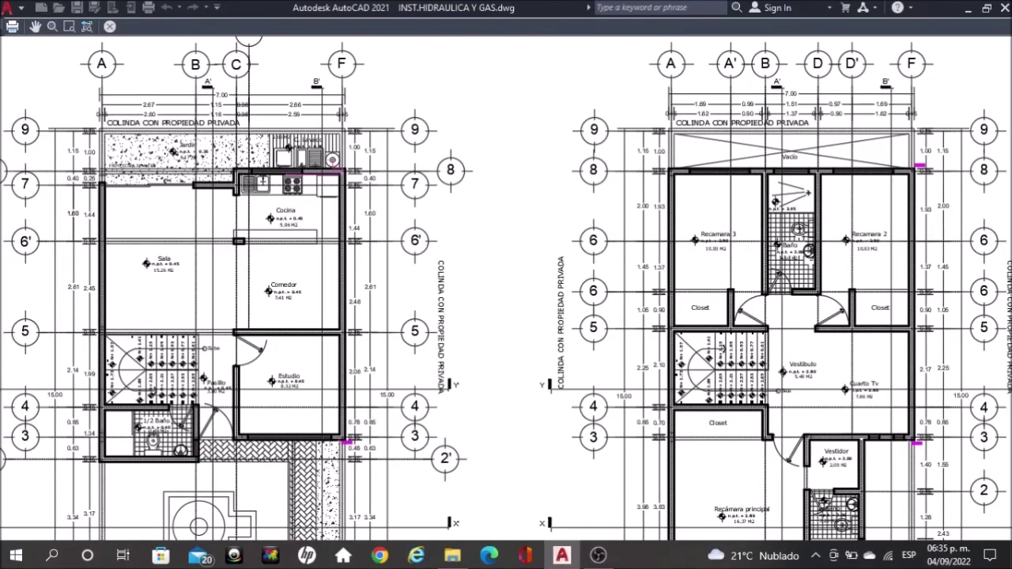
pyautogui.moveTo(302, 152); pyautogui.dragTo(376, 160, button='middle')
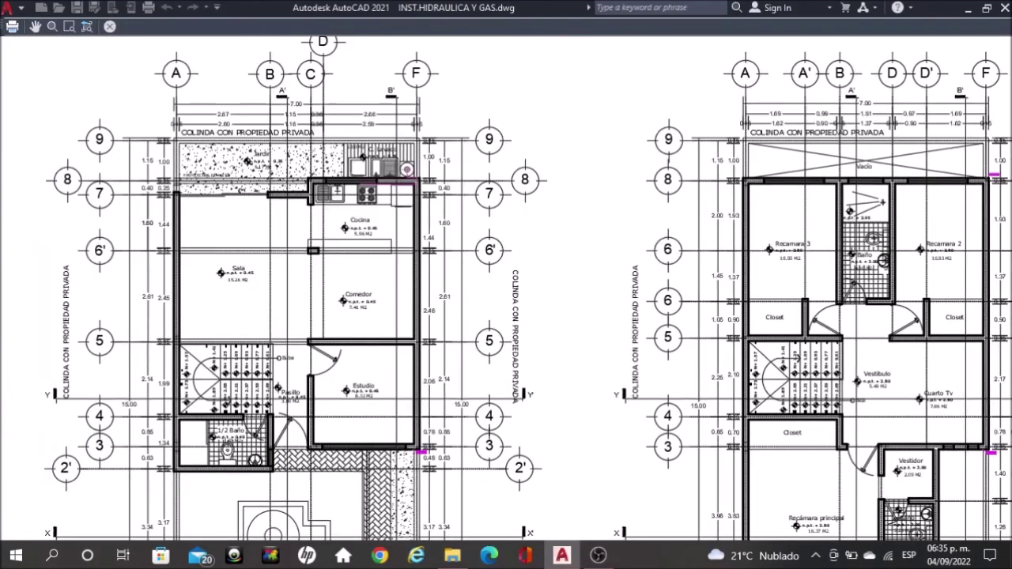